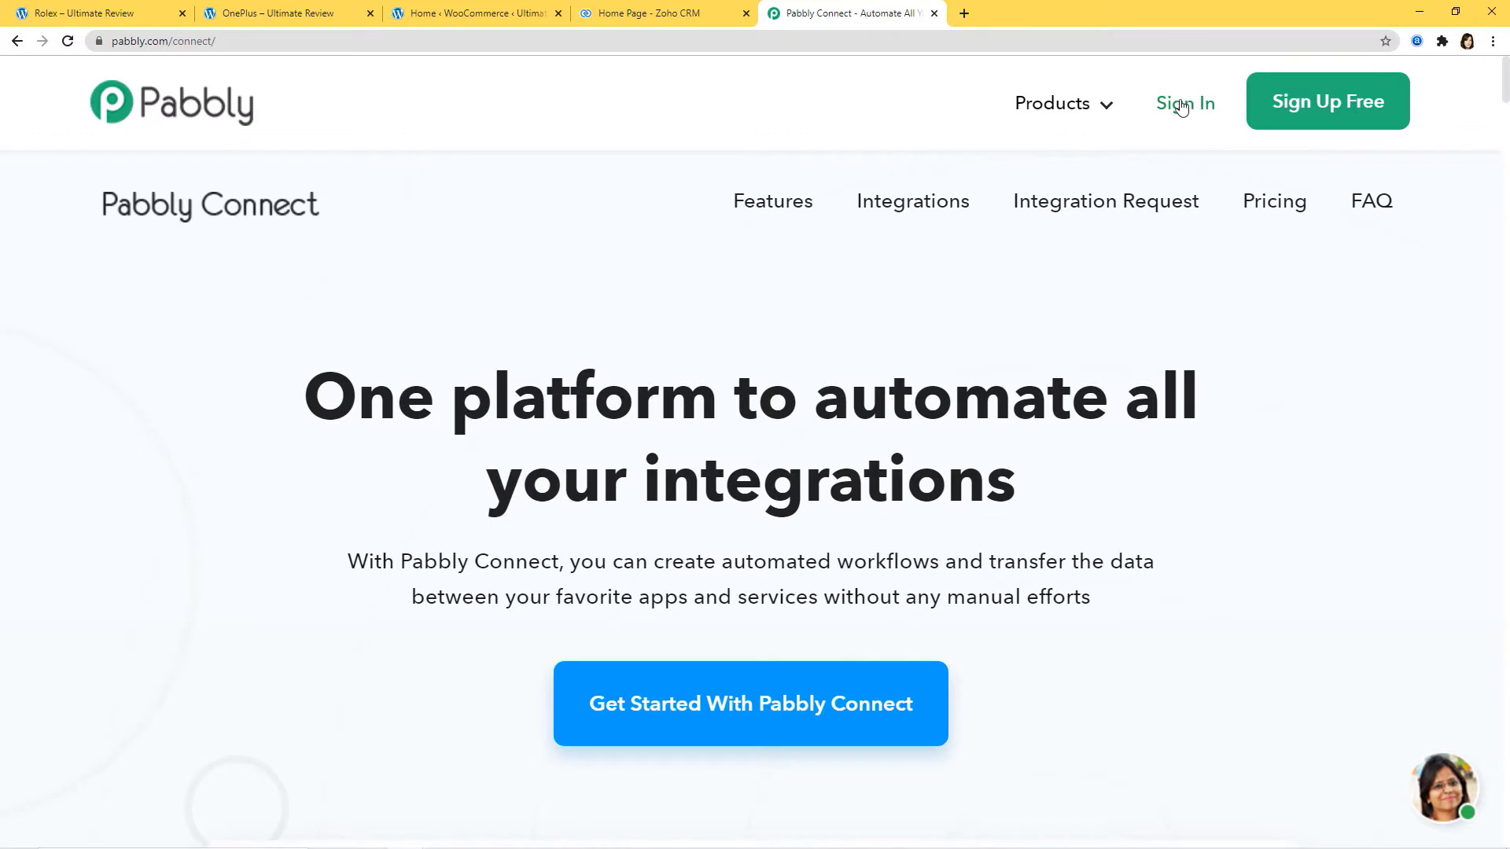
- Sign in, open Pabbly Connect from its Access Now card, and start a new workflow
click(1180, 109)
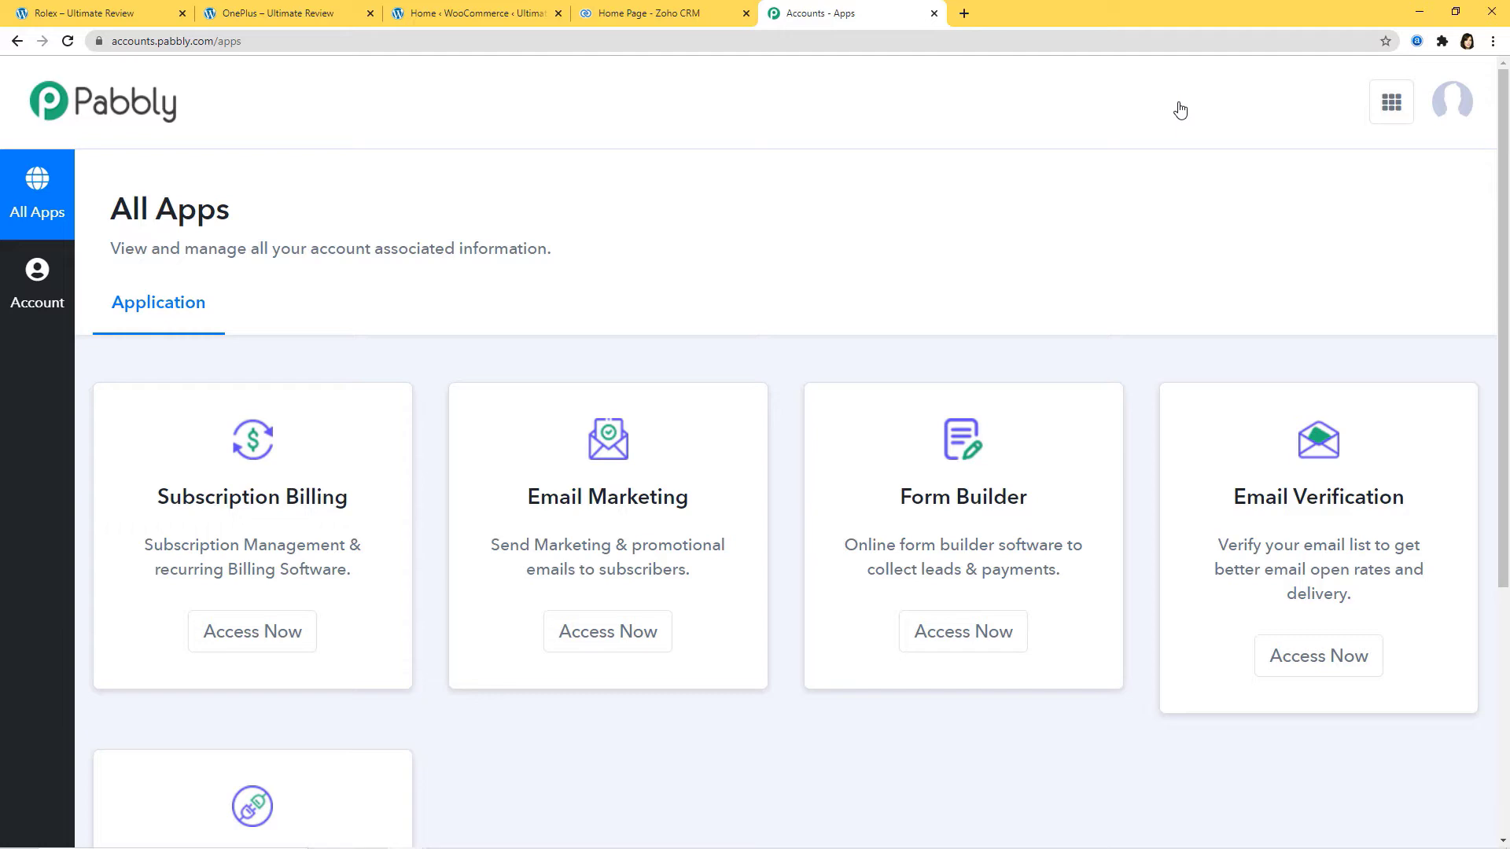
scroll(1219, 691, down, 4)
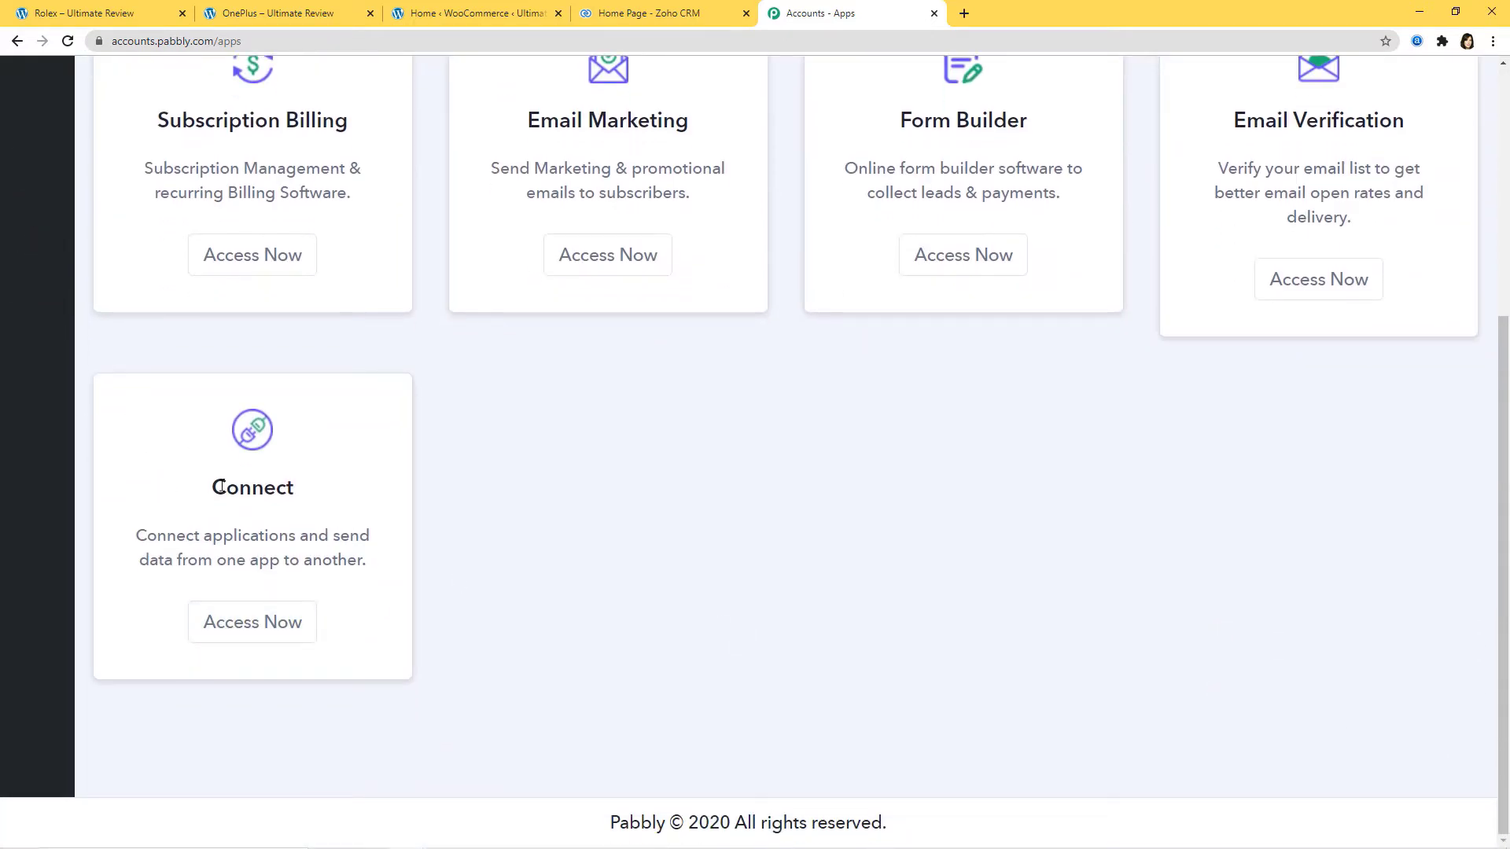
click(242, 634)
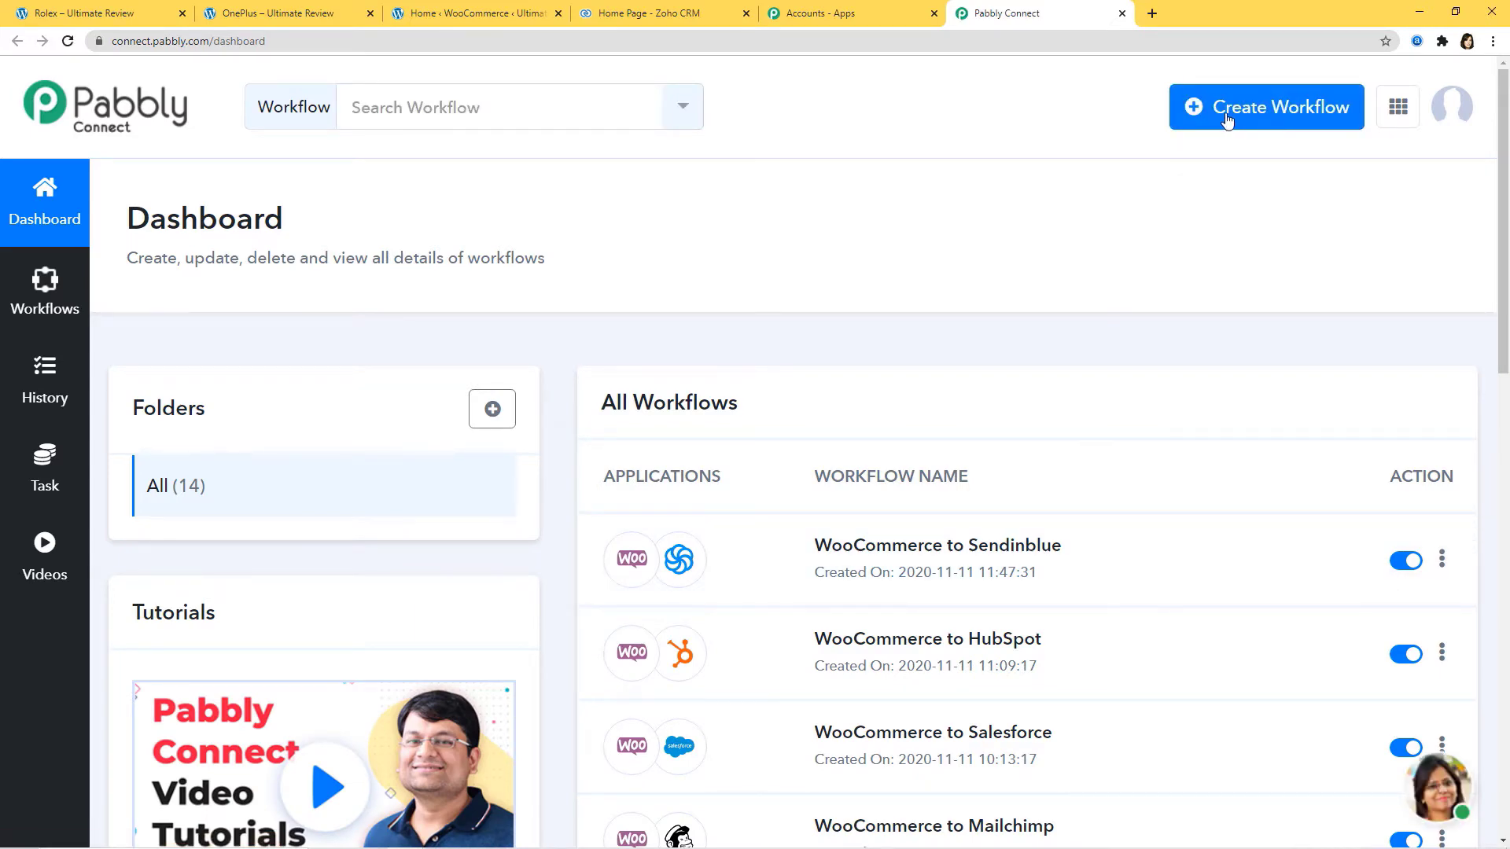
click(1274, 112)
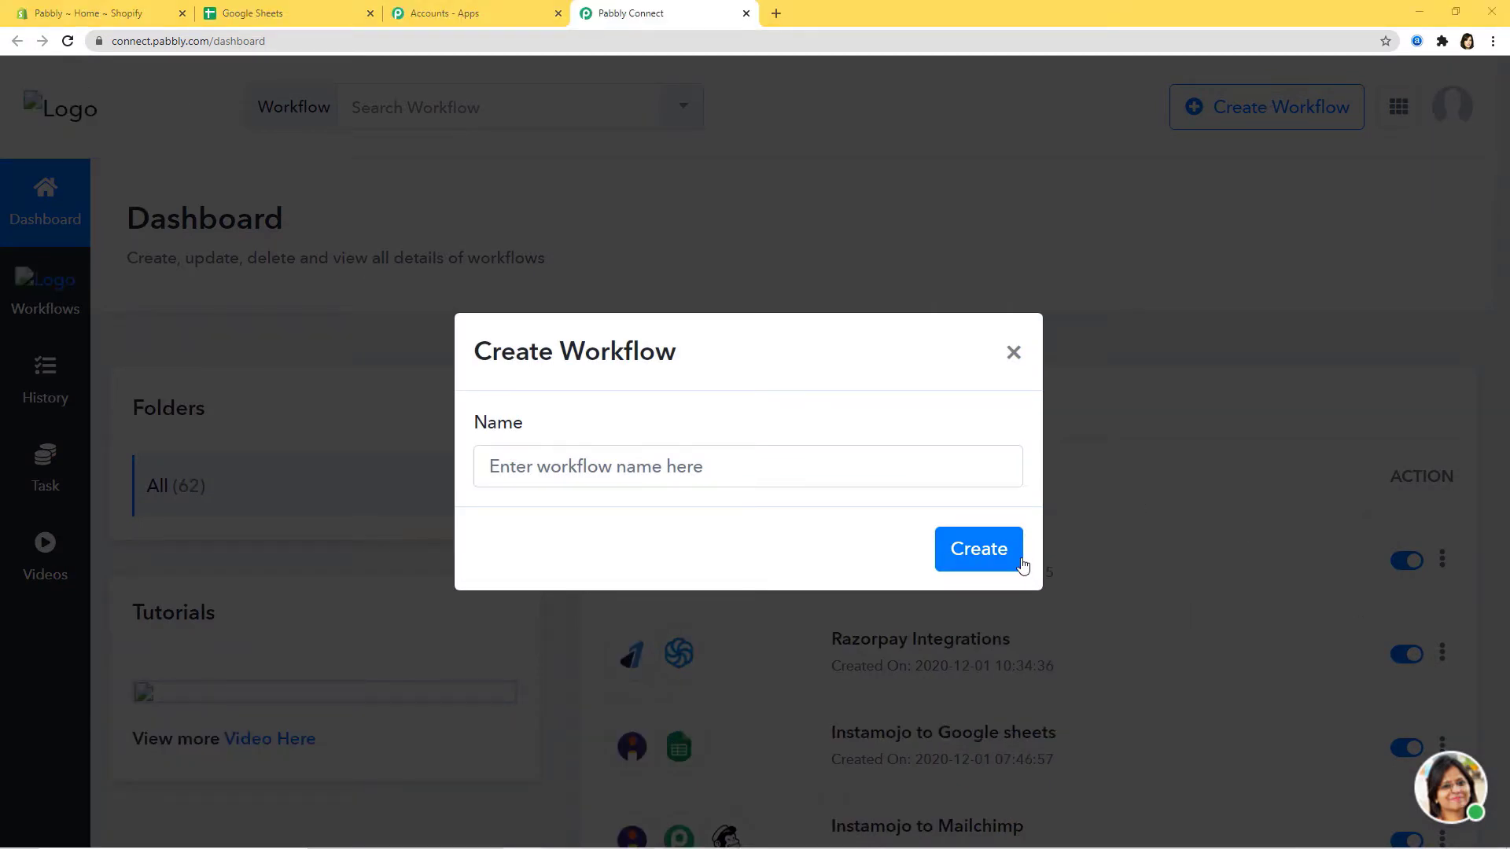
- Create a workflow named 'Shopify Integrations'
click(744, 464)
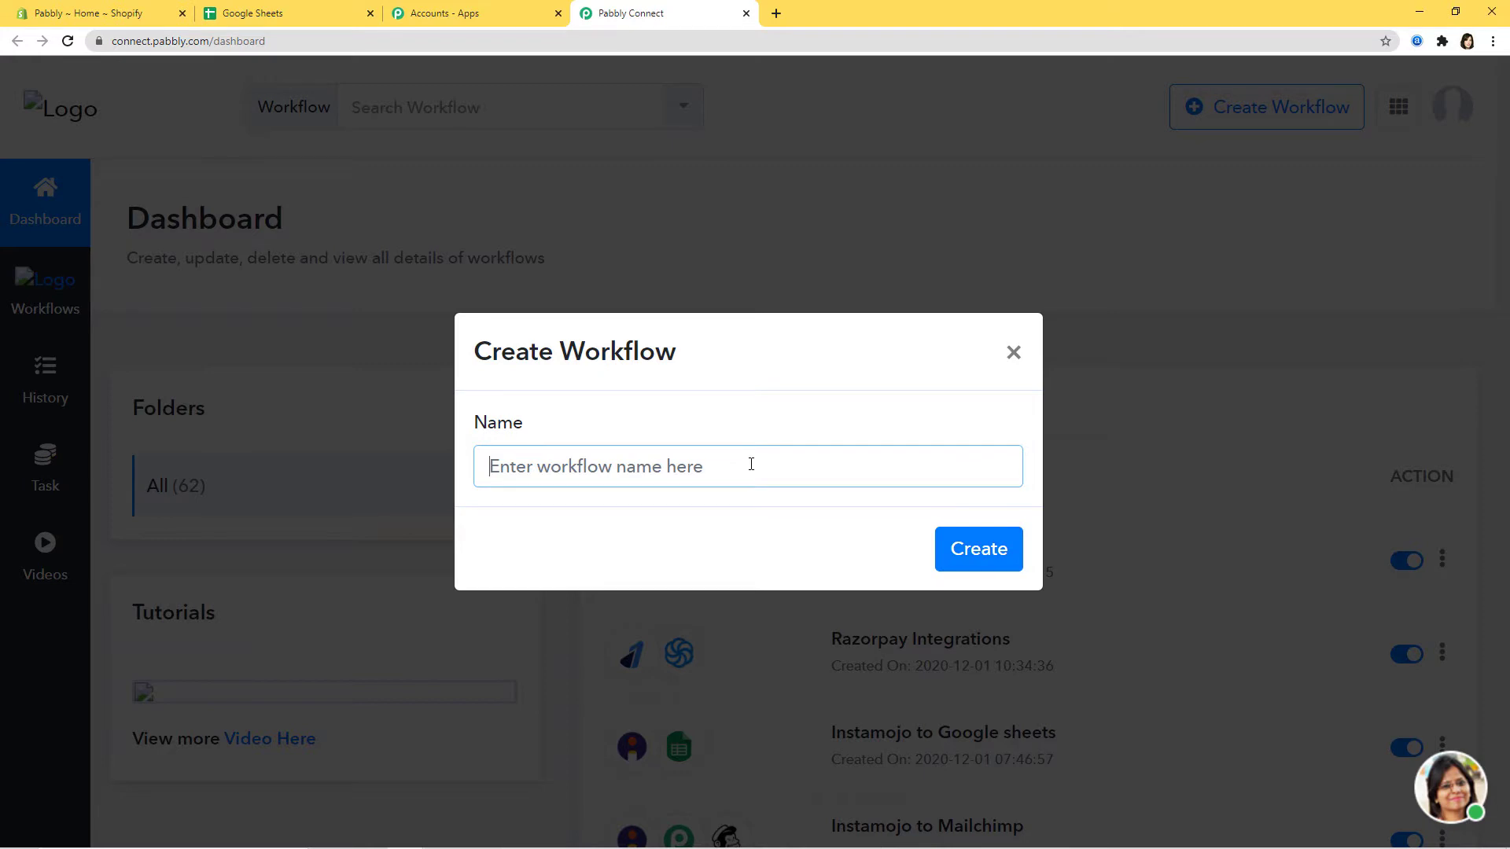
text(Shopify)
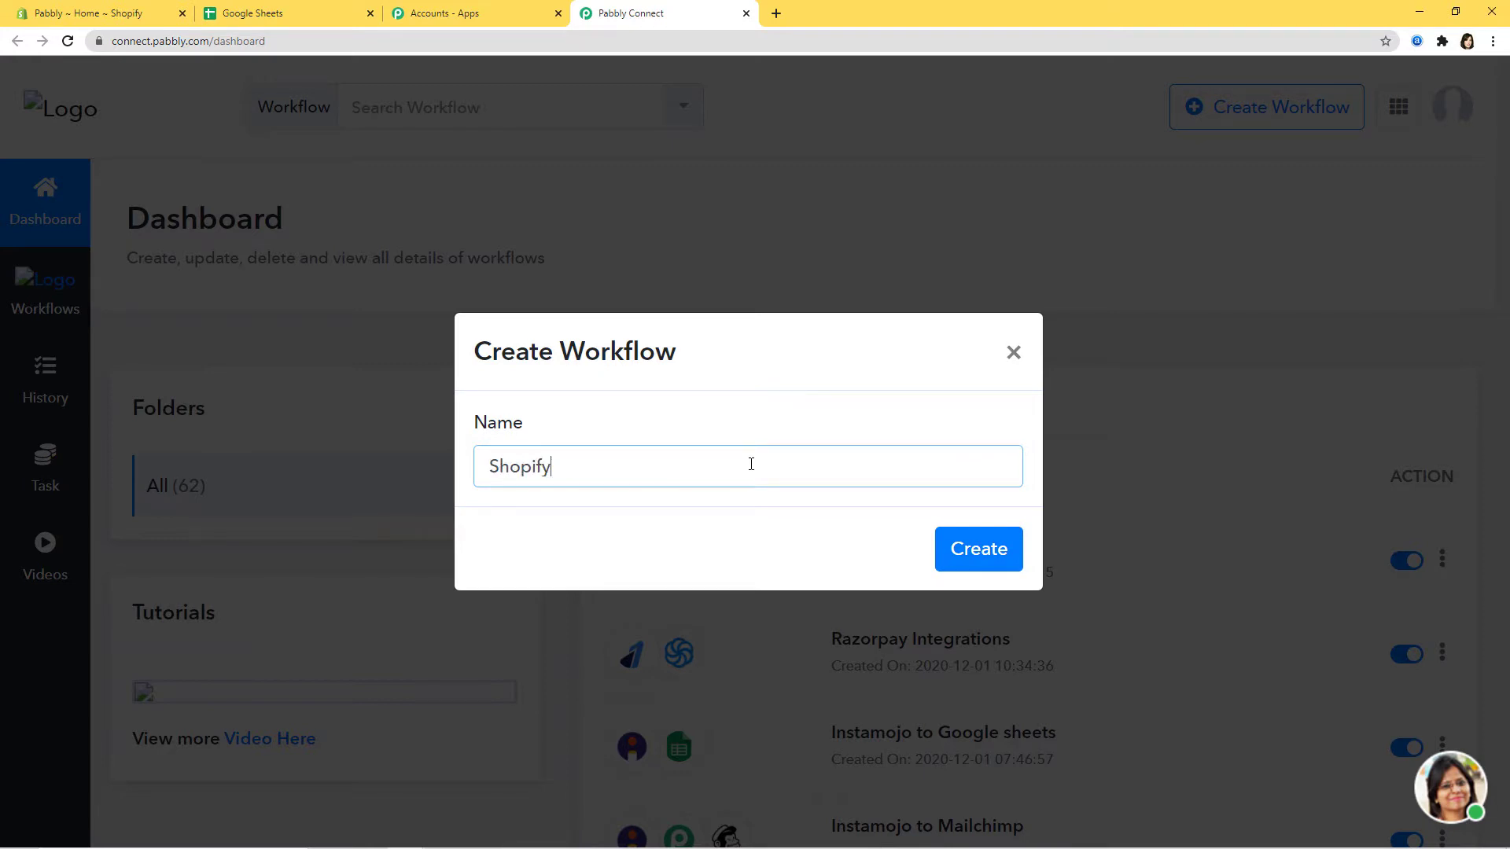
text( Integrations)
click(973, 555)
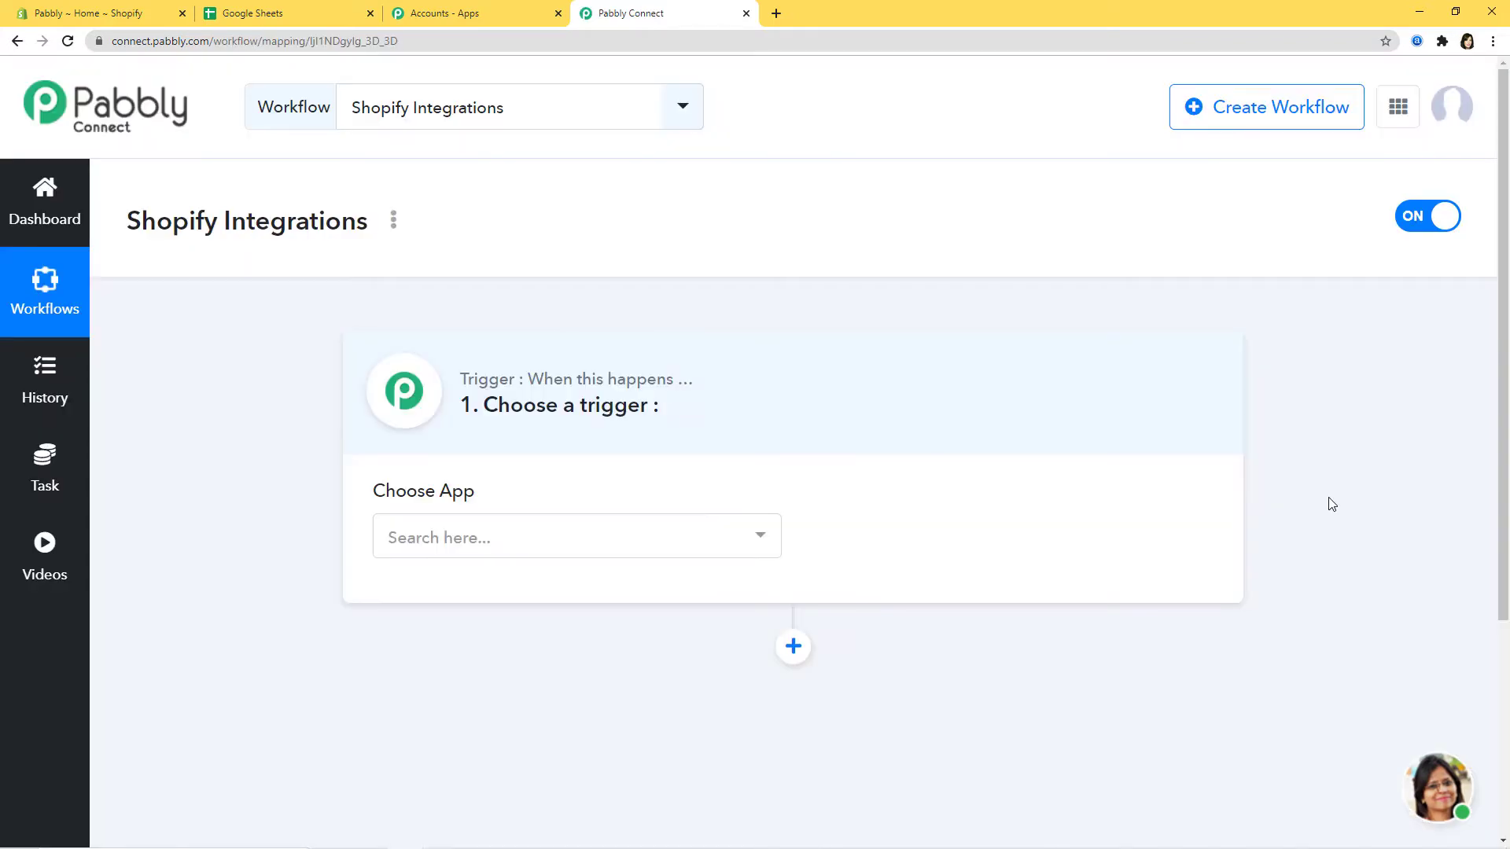
- Set the trigger app to Shopify with New Customer as the trigger event
click(582, 539)
text(Shopi)
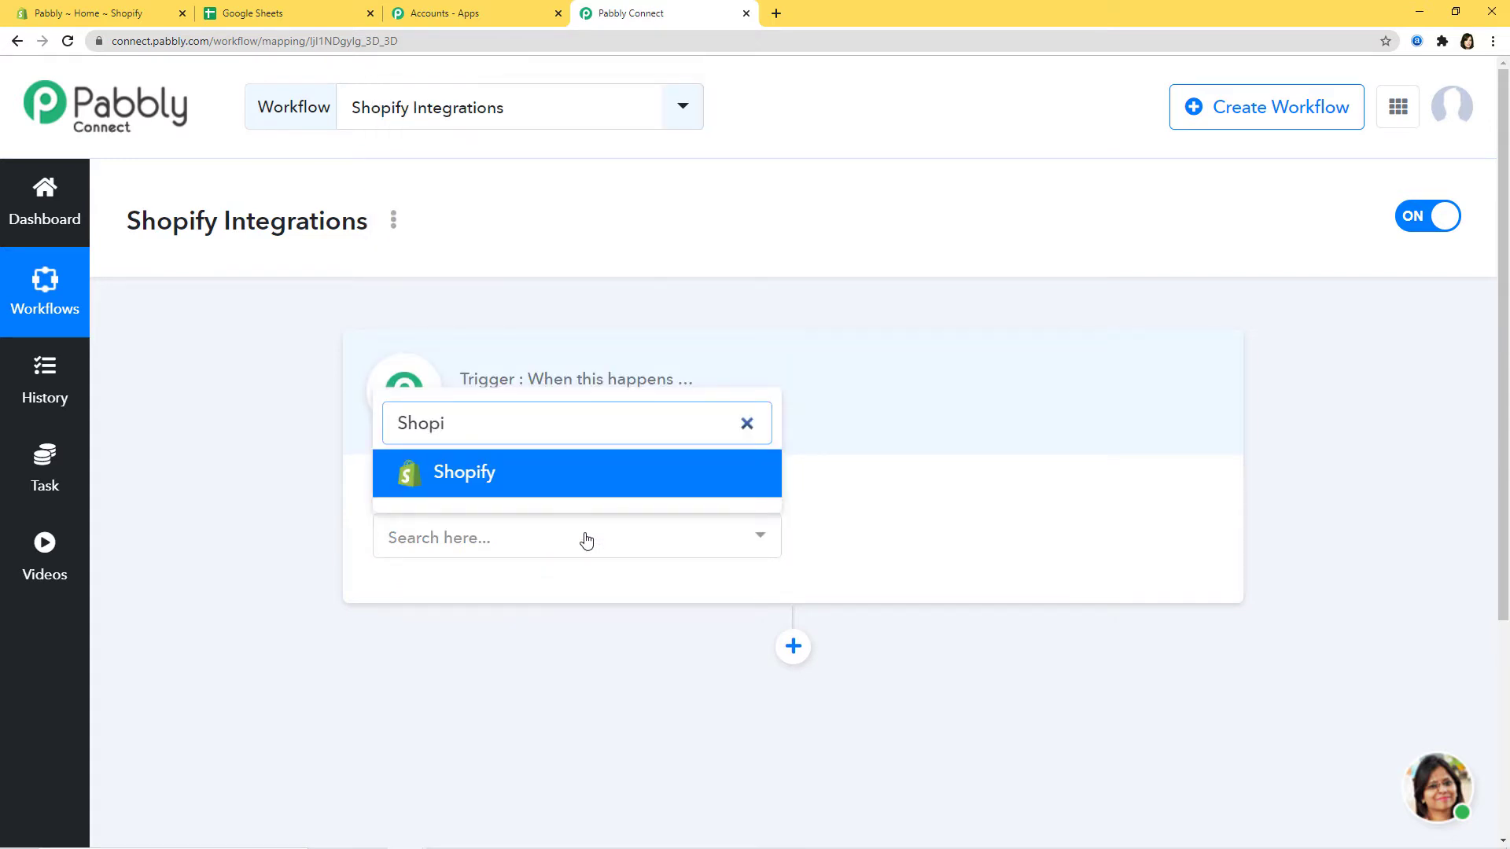
click(620, 472)
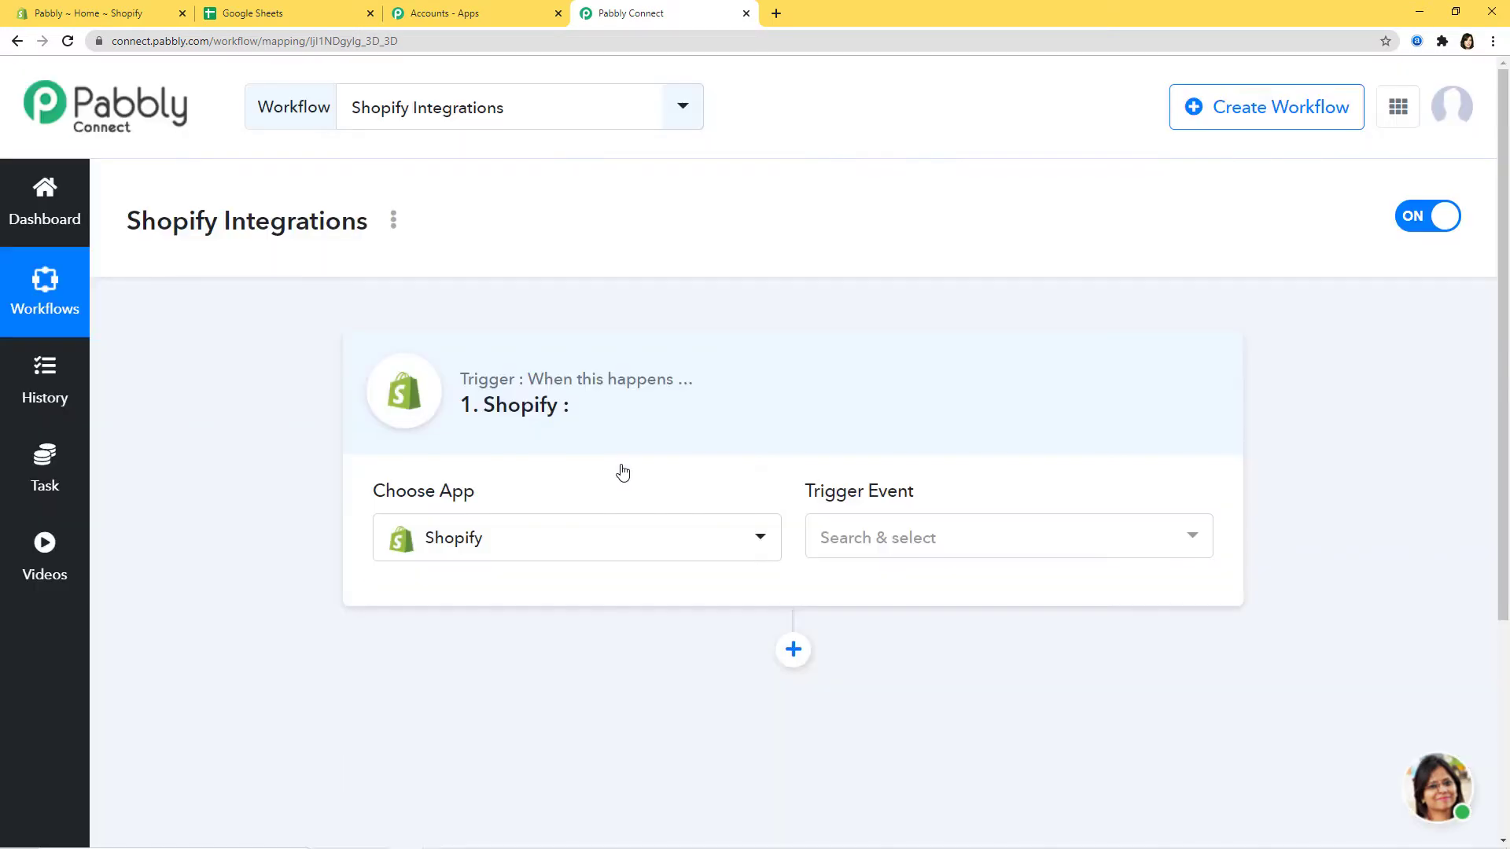
click(1075, 541)
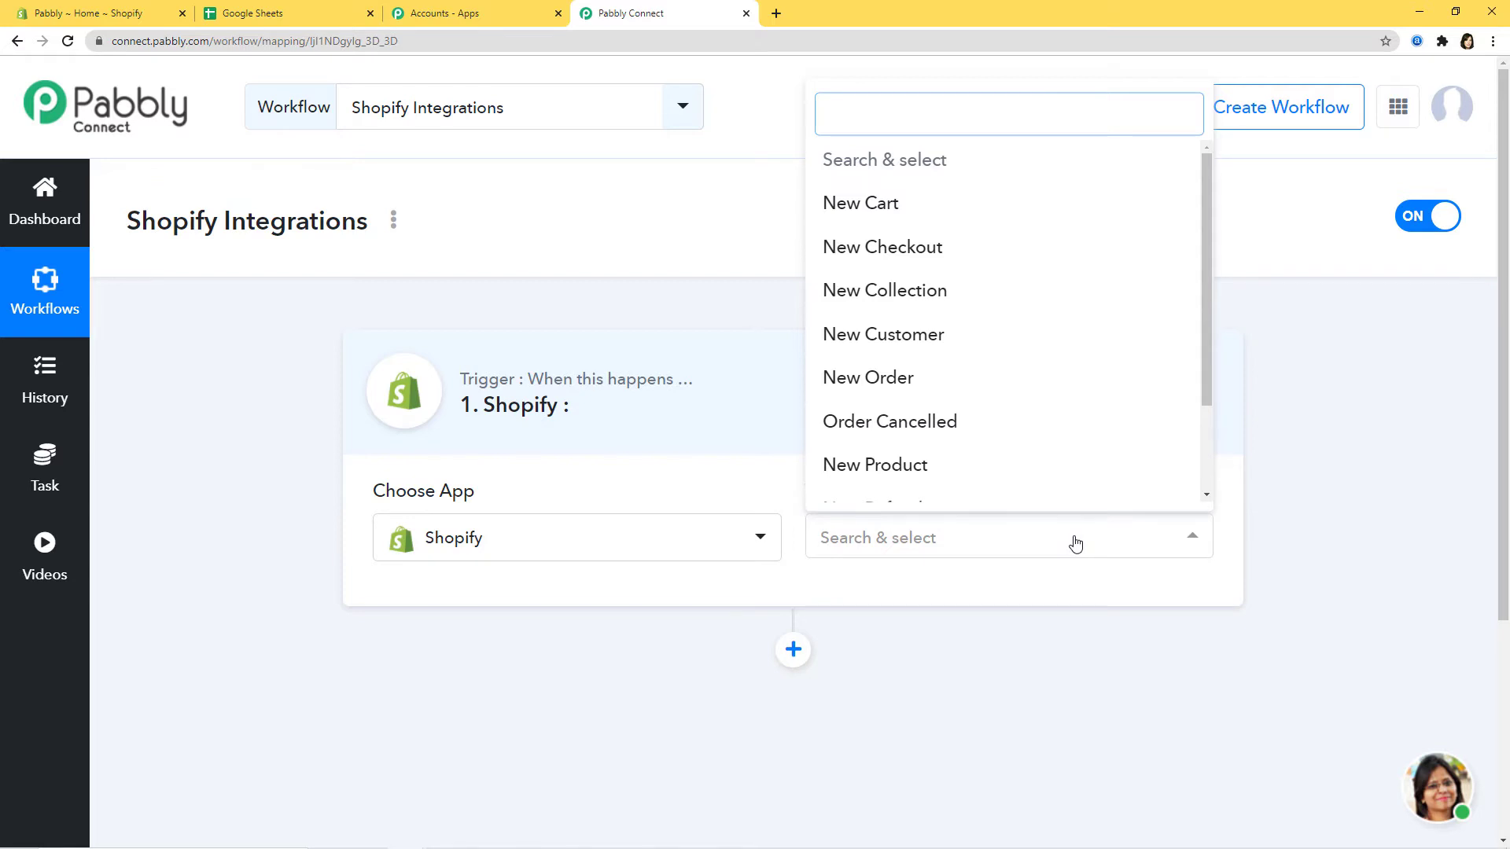
text(new)
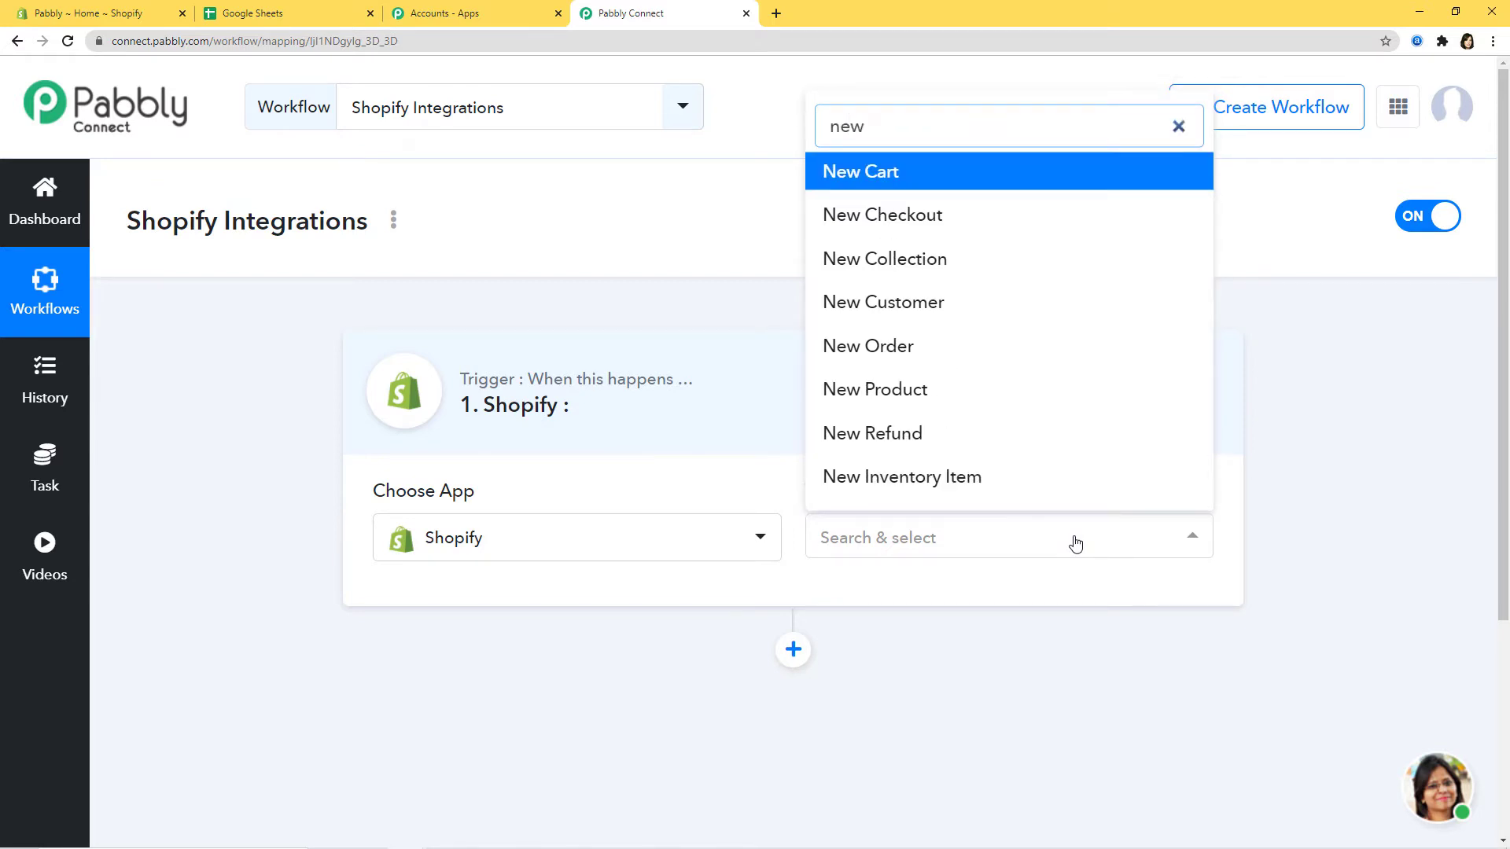
text( cu)
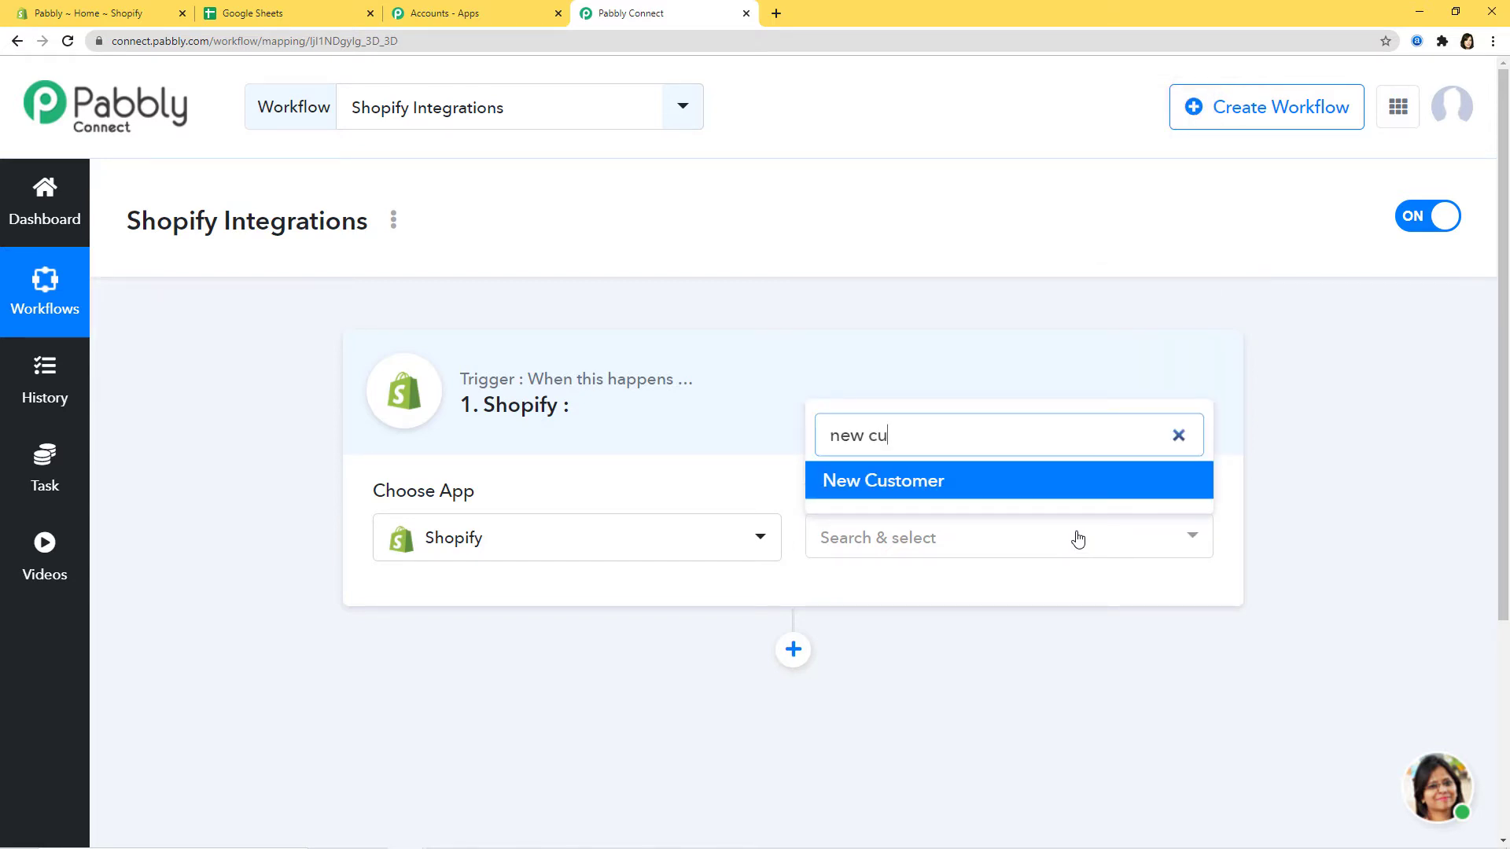
click(908, 483)
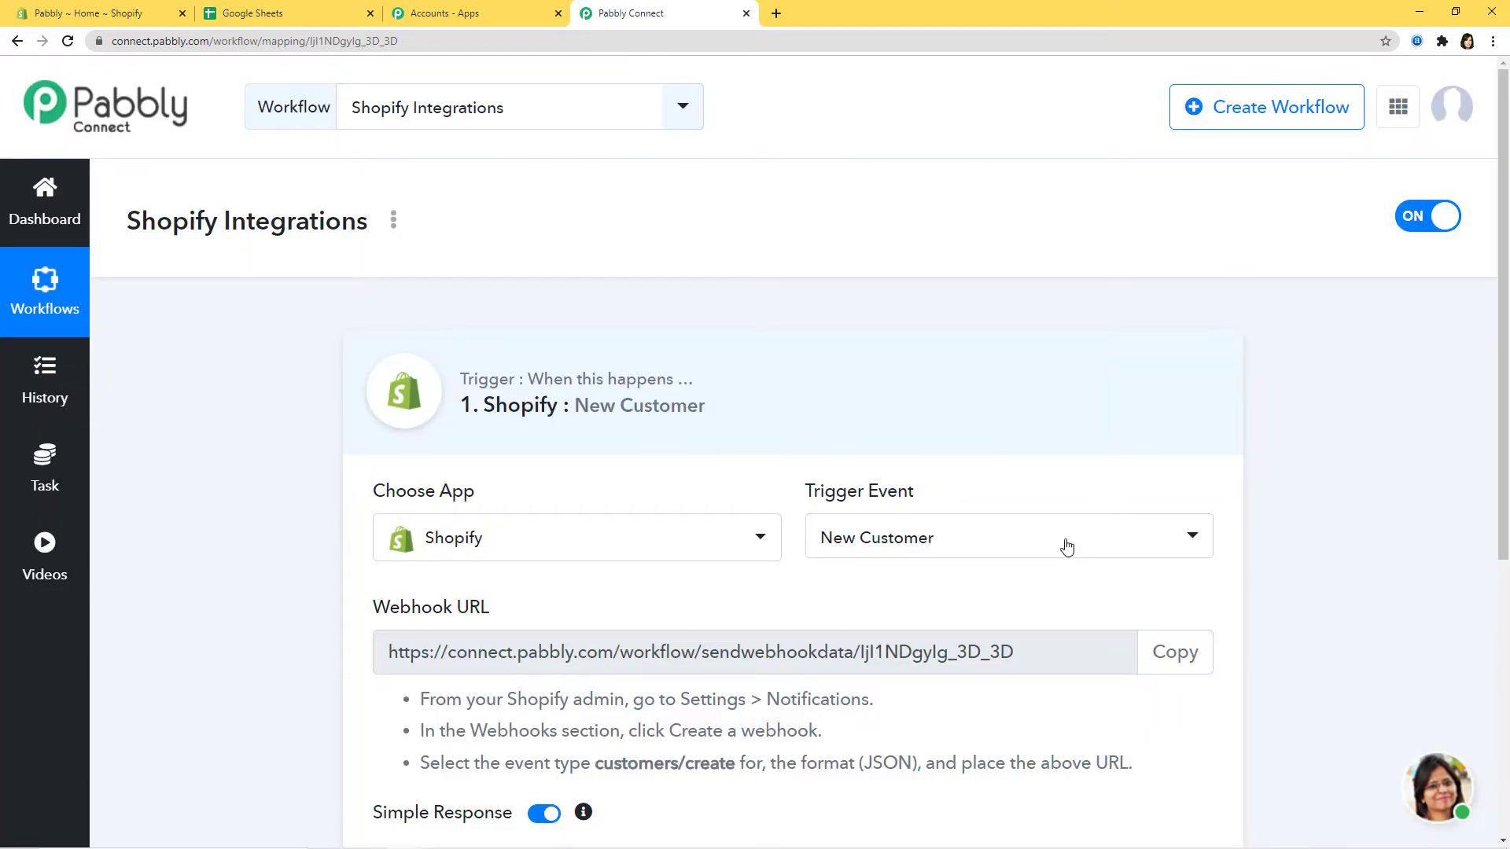
click(1066, 538)
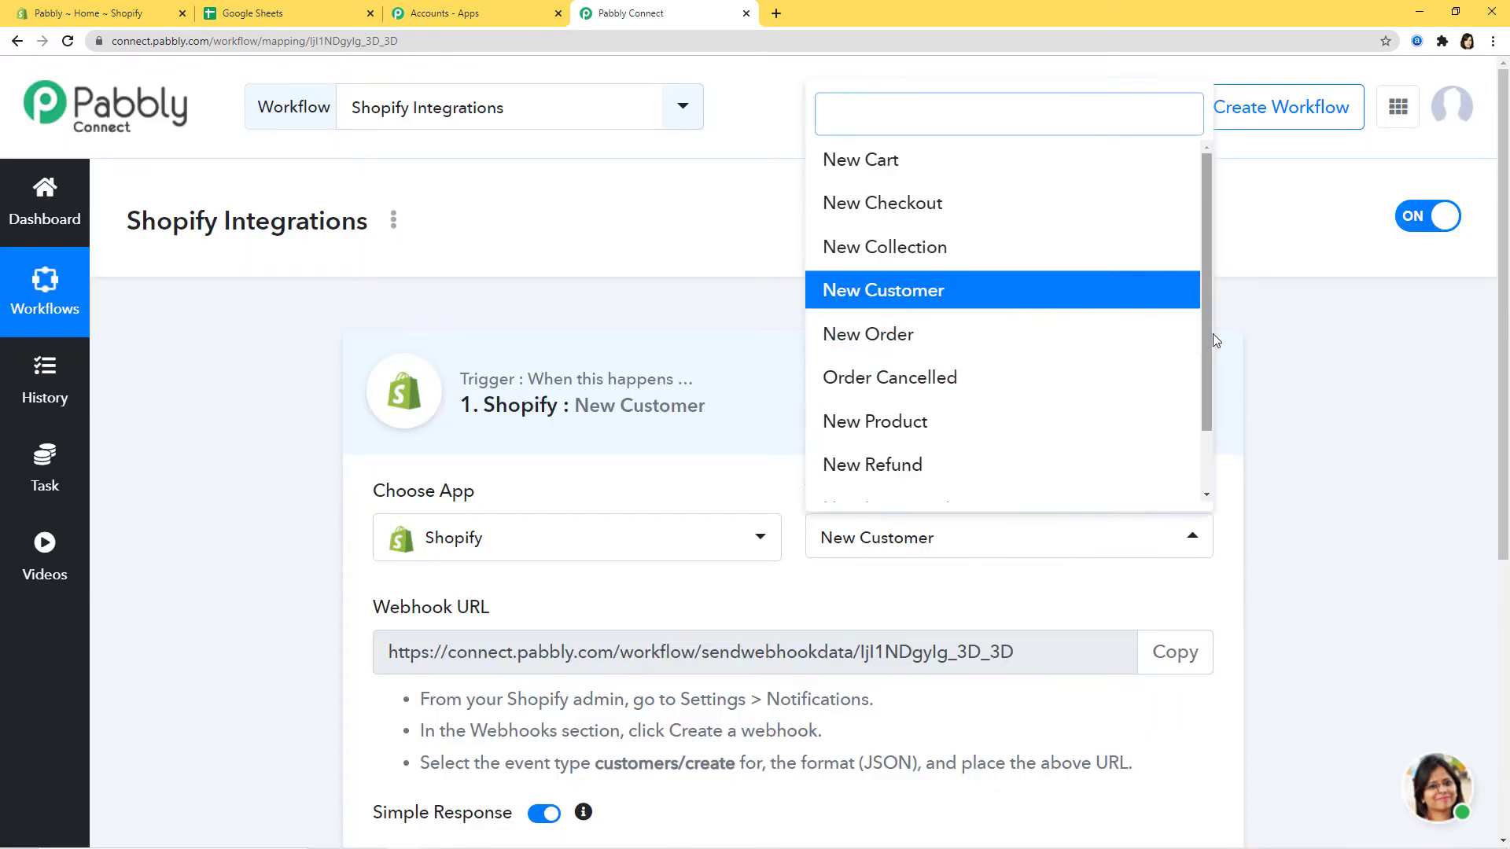
- Copy the webhook URL shown for the Shopify New Customer trigger
drag(1206, 352, 1221, 308)
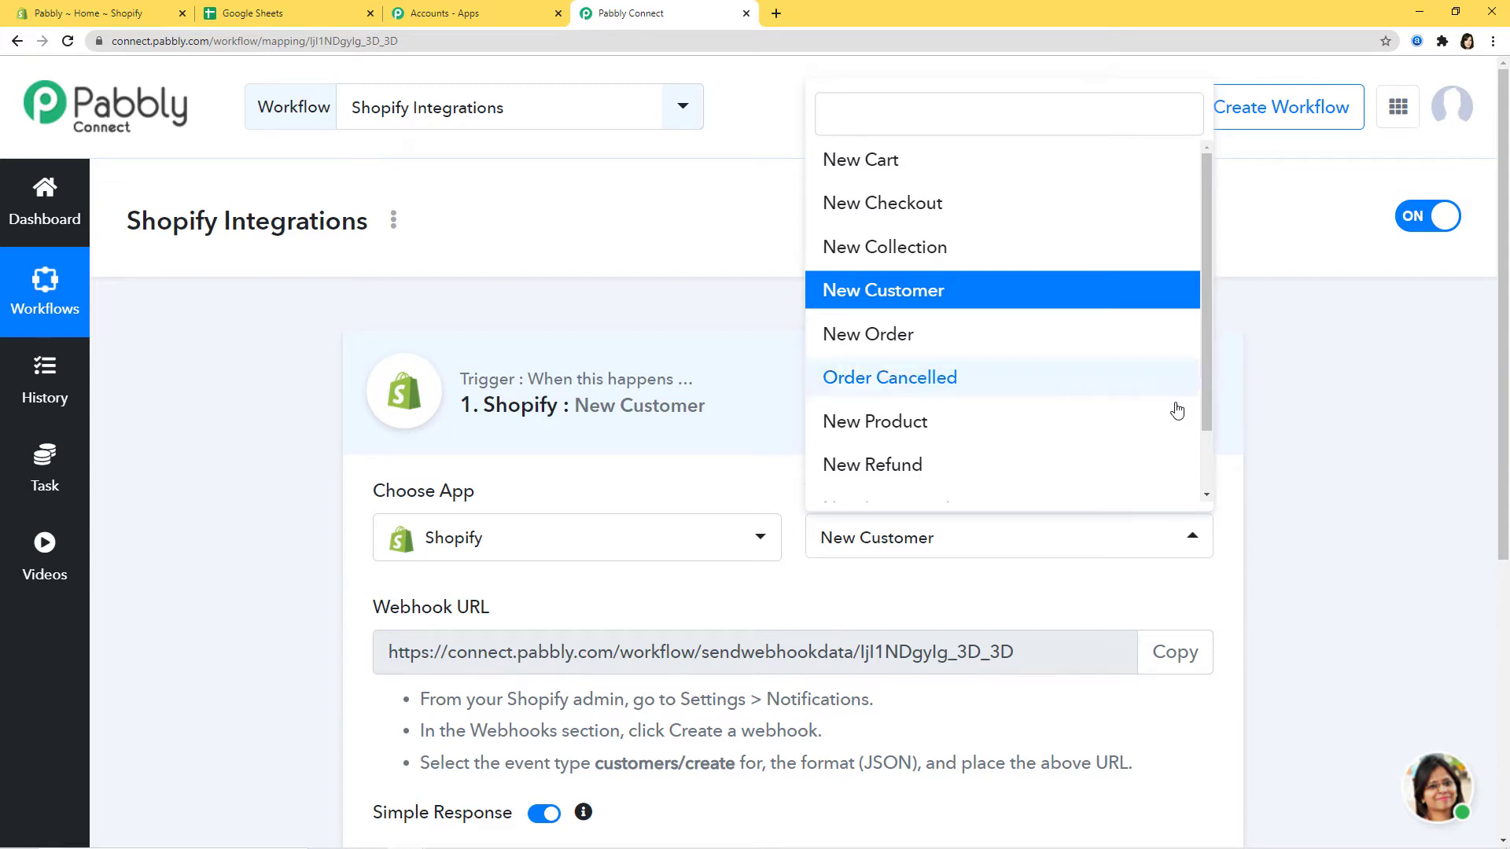
click(1044, 588)
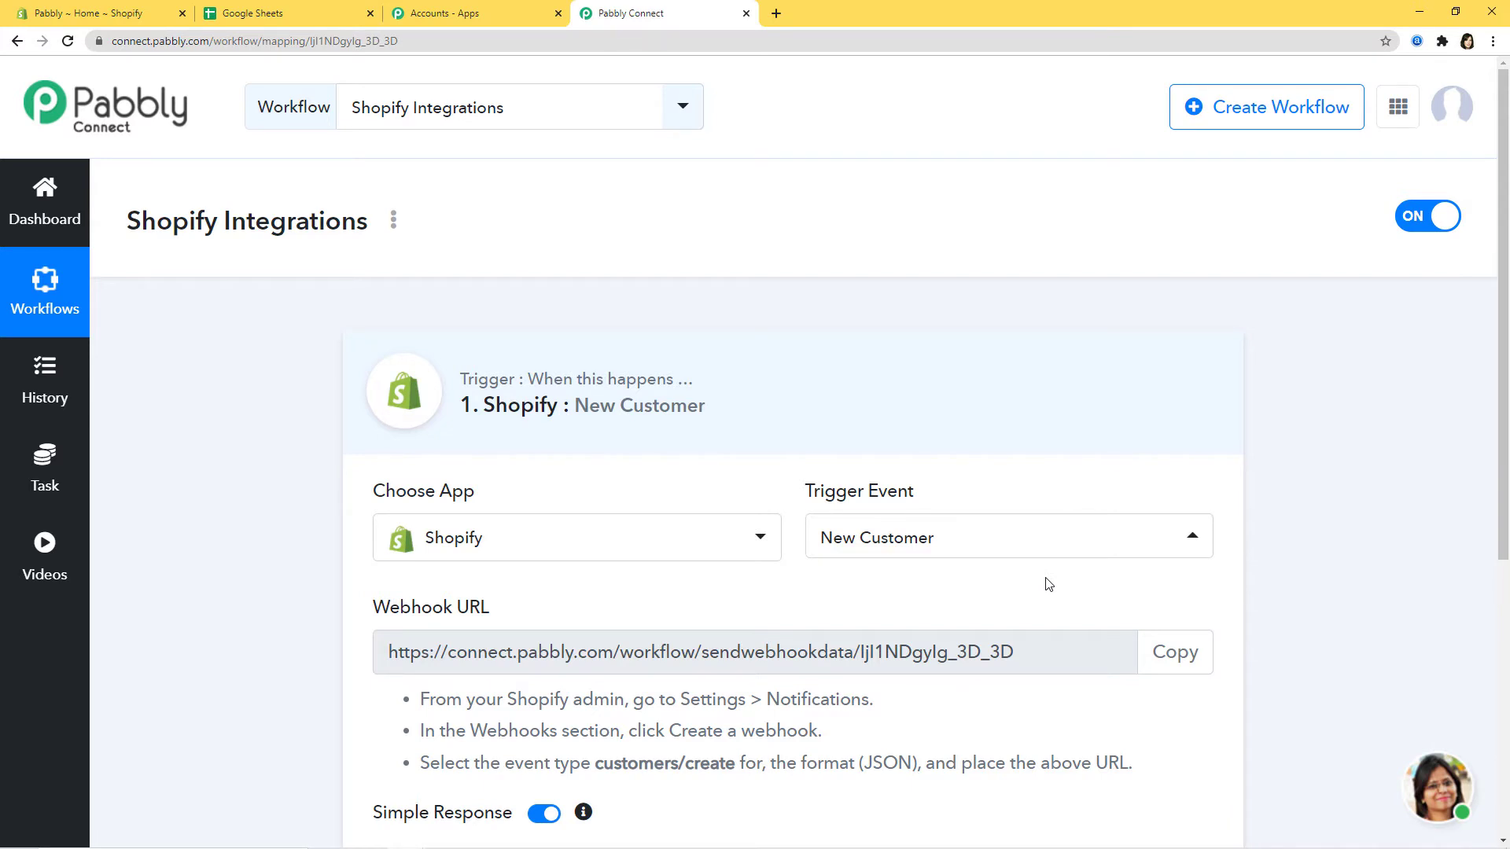
scroll(1031, 577, down, 2)
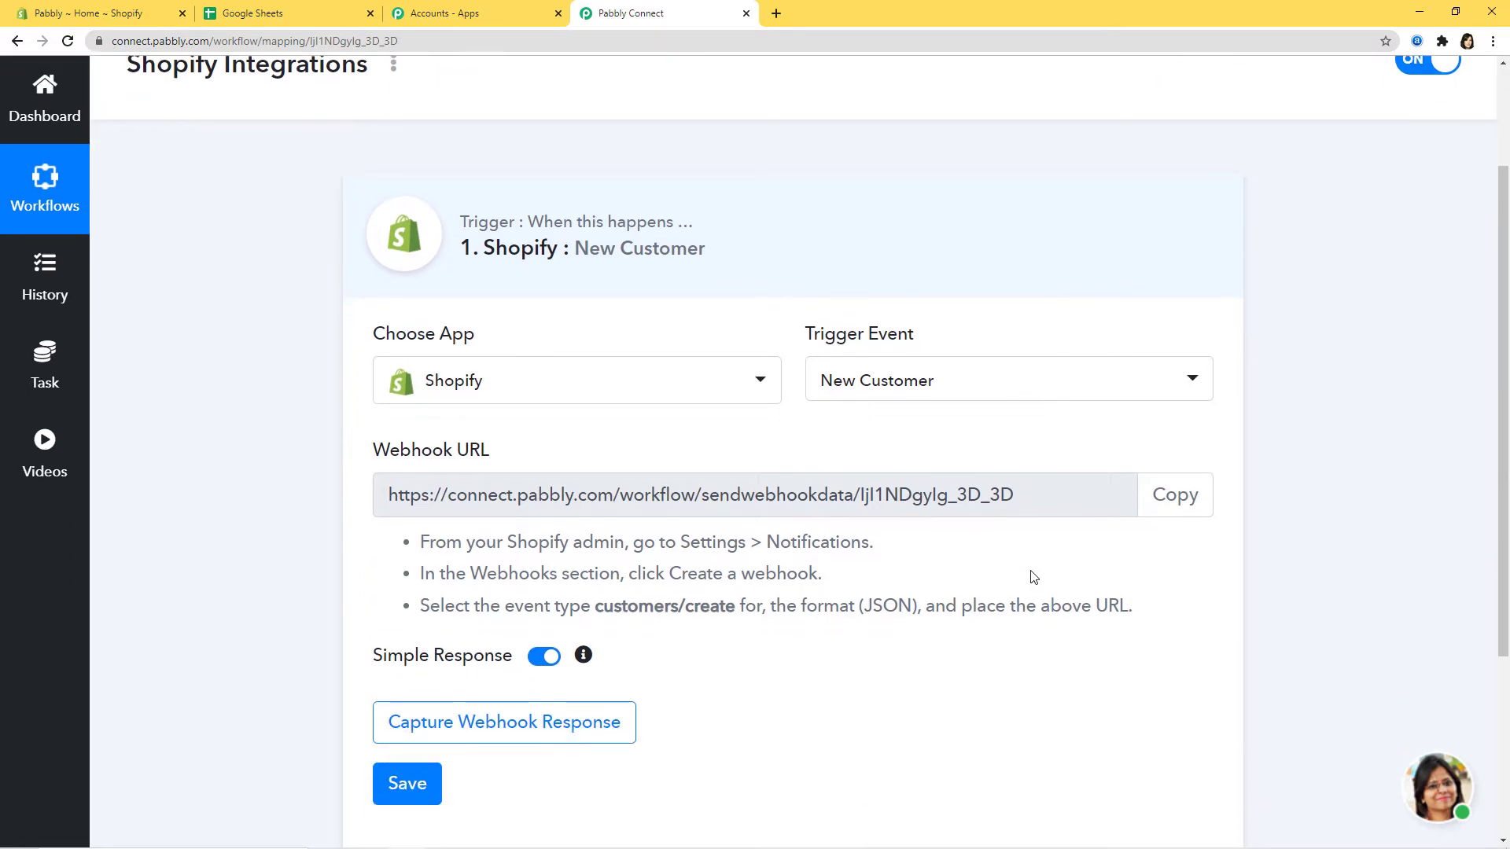
drag(347, 458, 555, 461)
click(560, 459)
drag(395, 497, 956, 507)
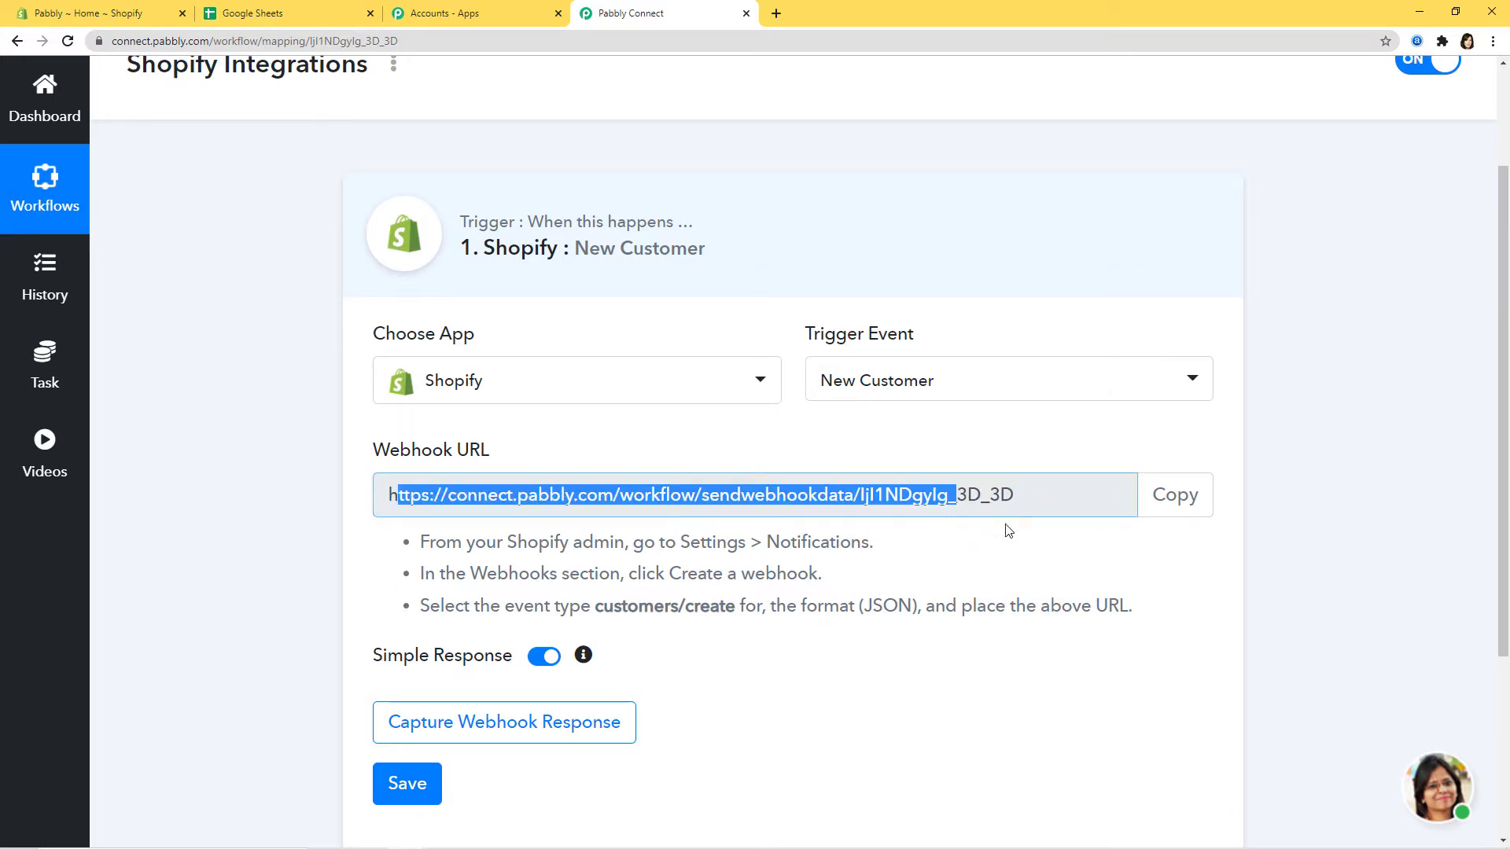
click(1026, 547)
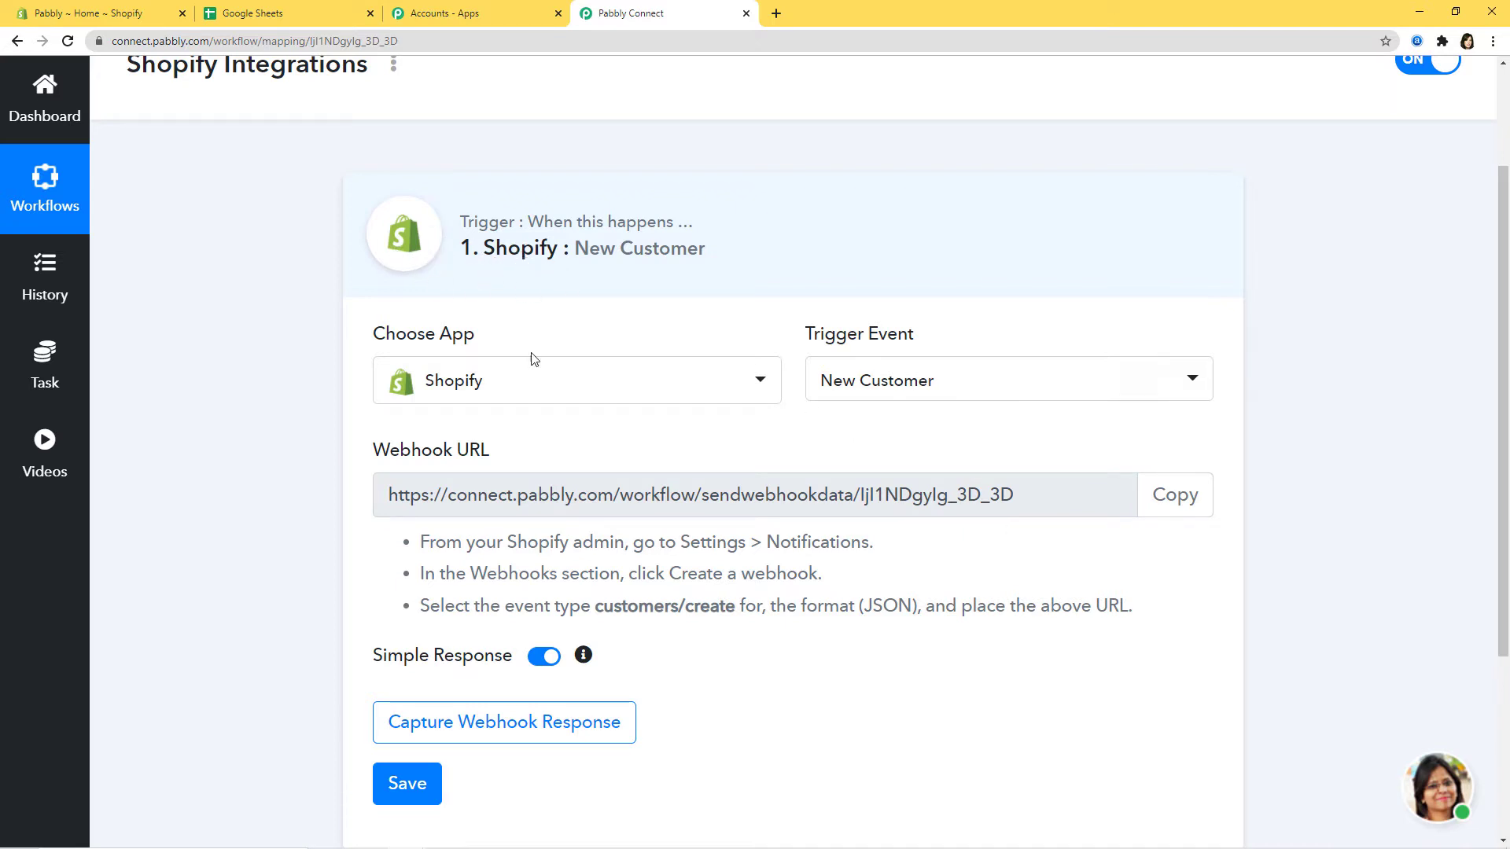
drag(446, 544, 1169, 620)
click(1170, 622)
click(1179, 510)
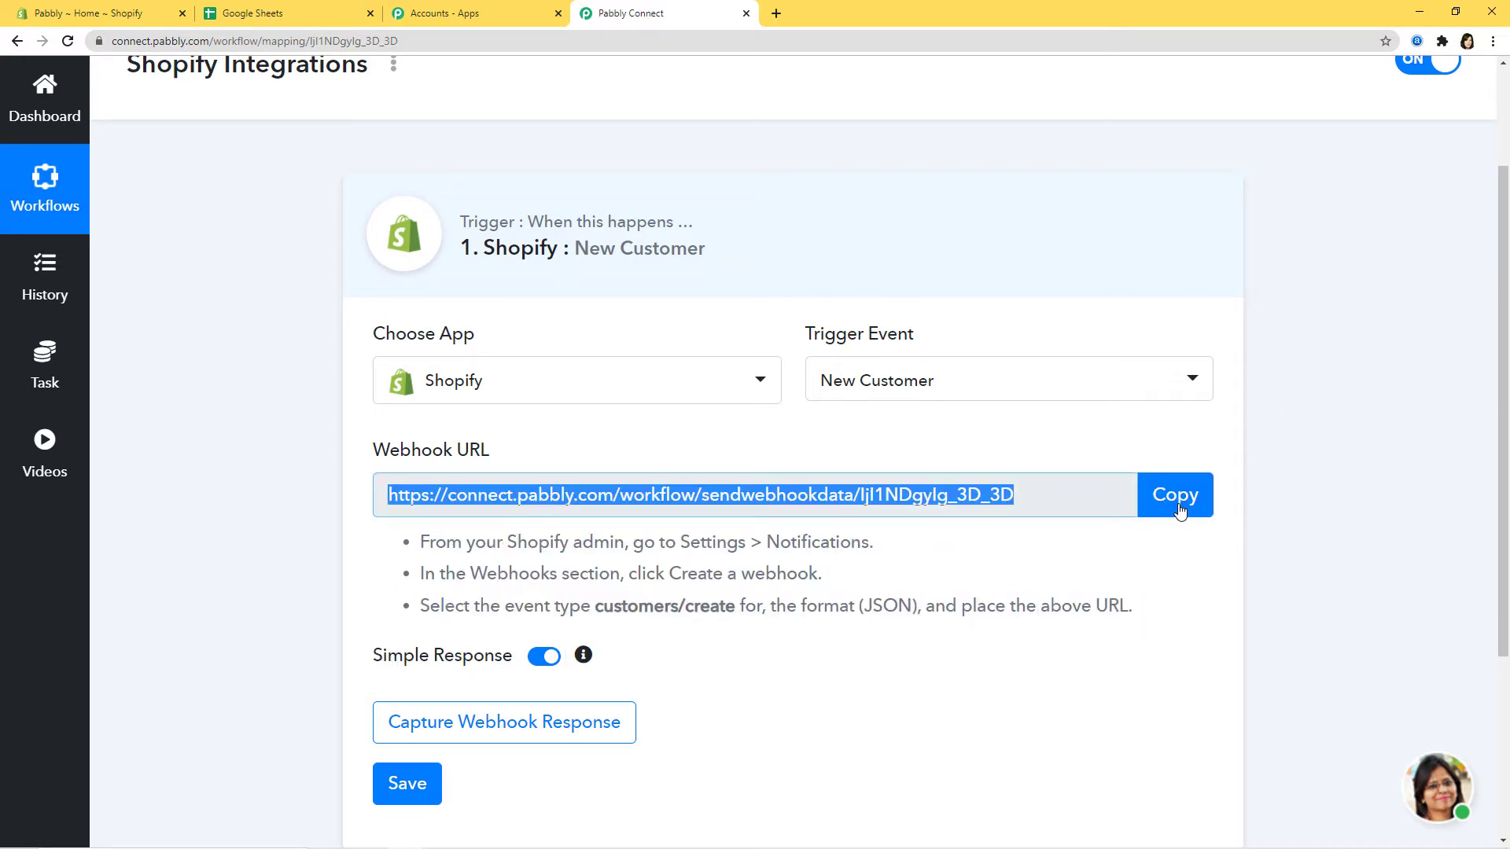
- In the Shopify admin, go to Settings > Notifications and begin adding a webhook
click(79, 13)
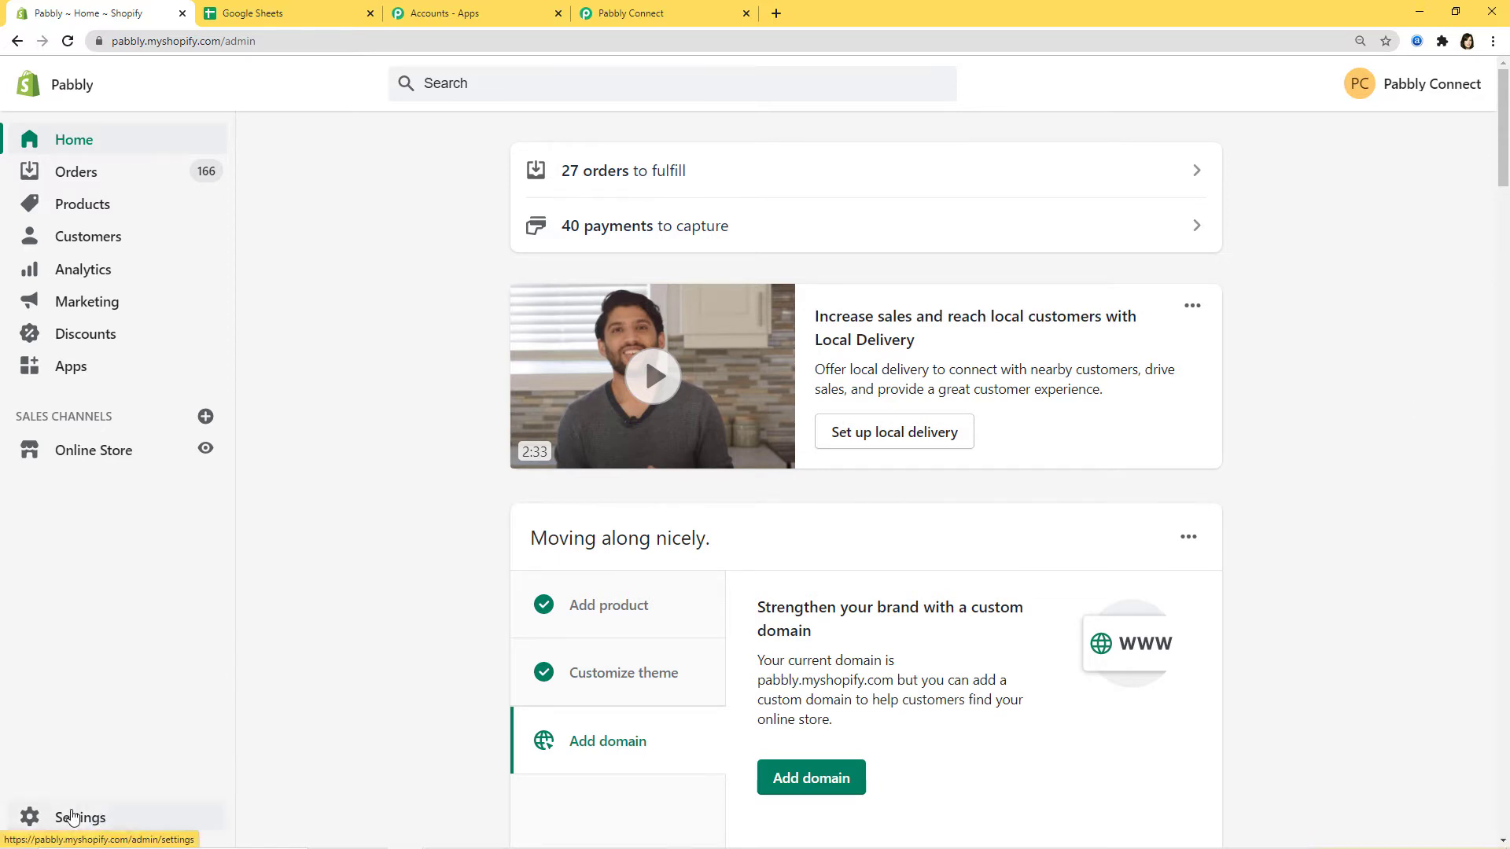
click(72, 817)
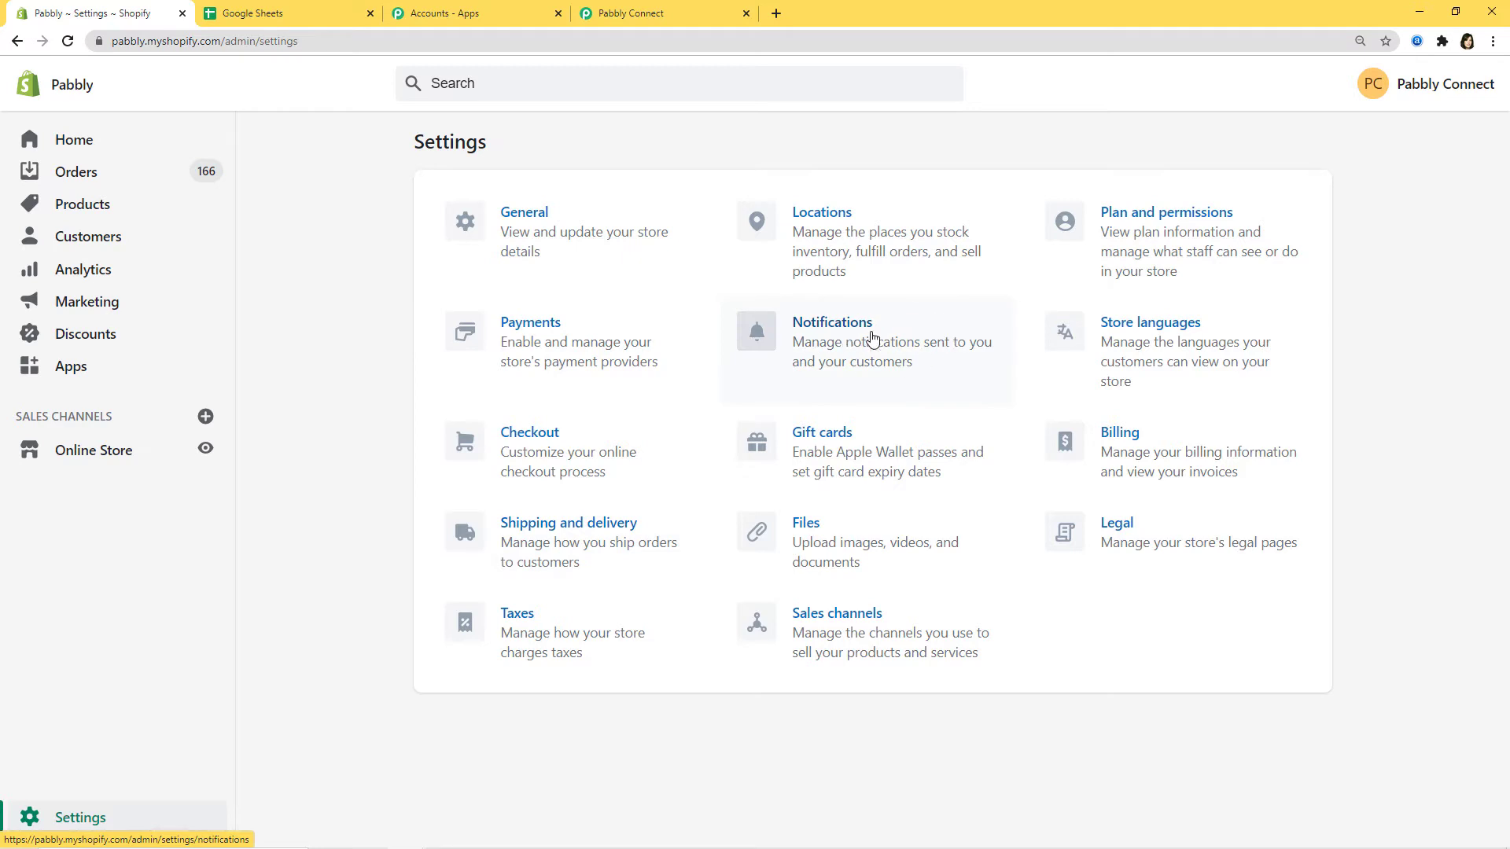
click(855, 341)
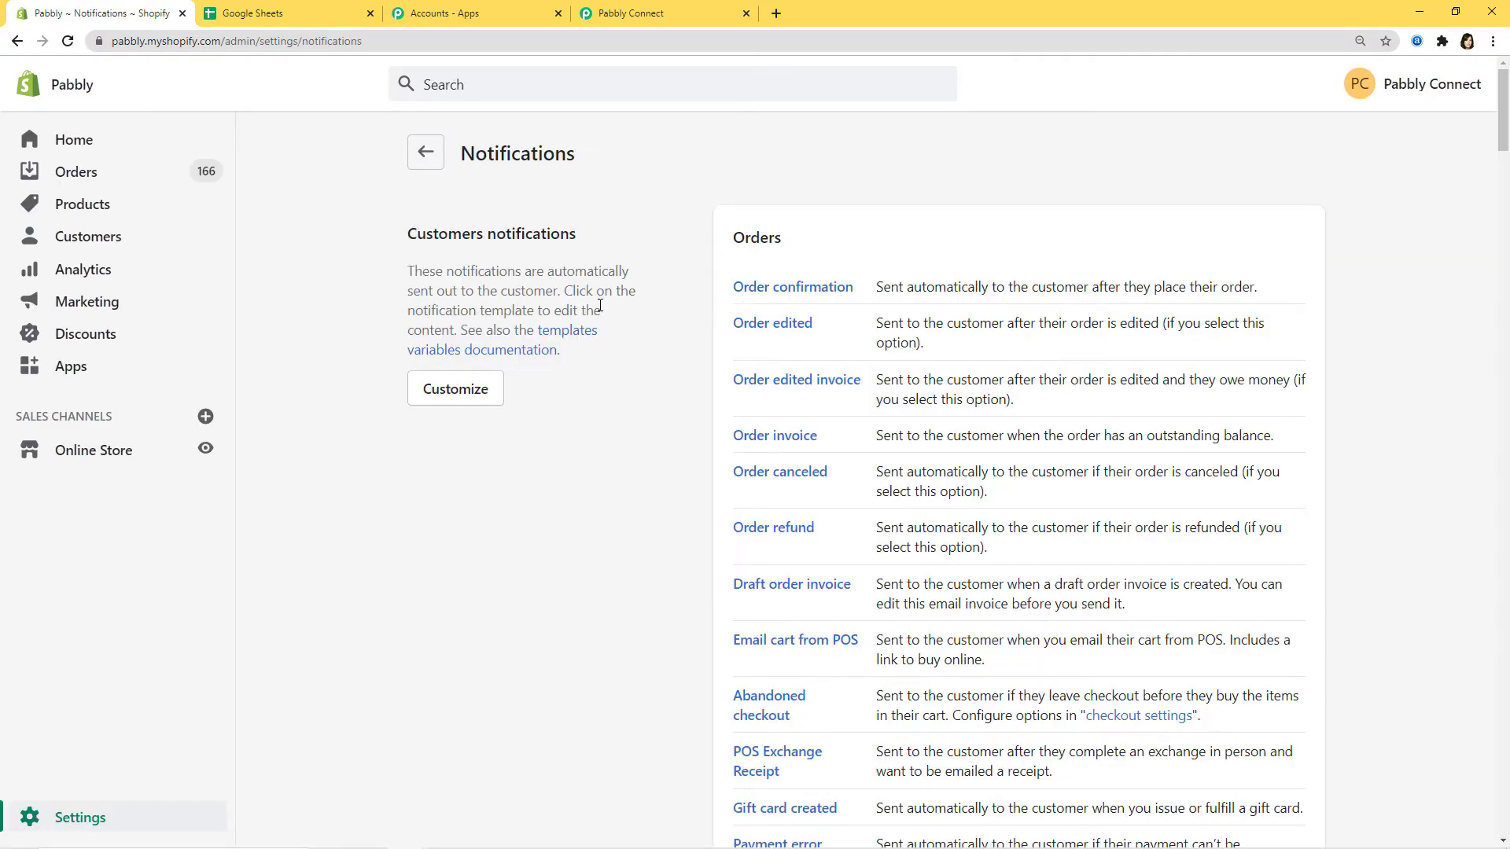
scroll(600, 305, down, 4)
scroll(600, 305, down, 16)
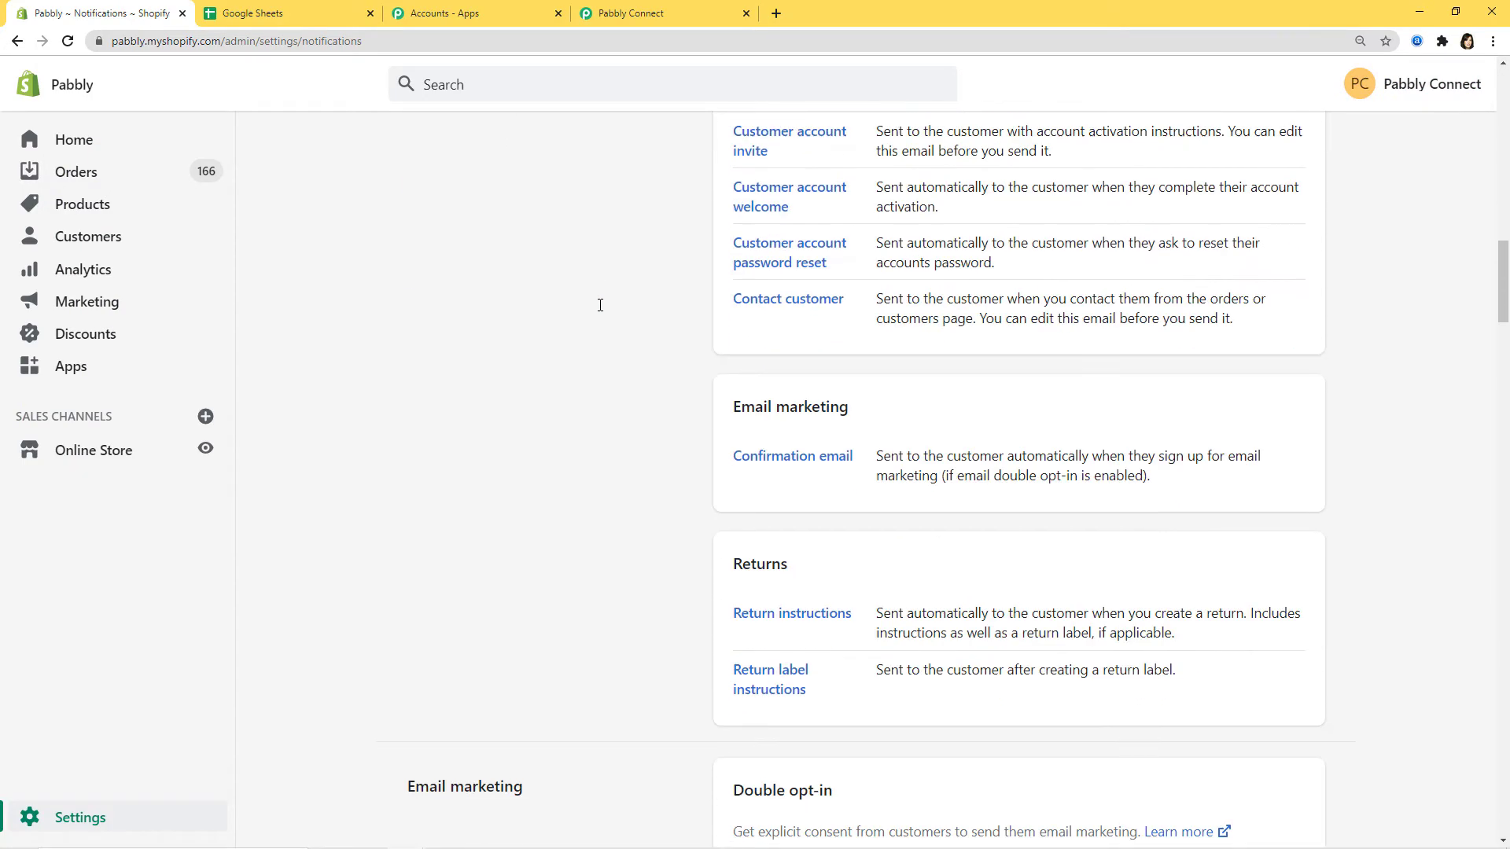
scroll(600, 305, down, 10)
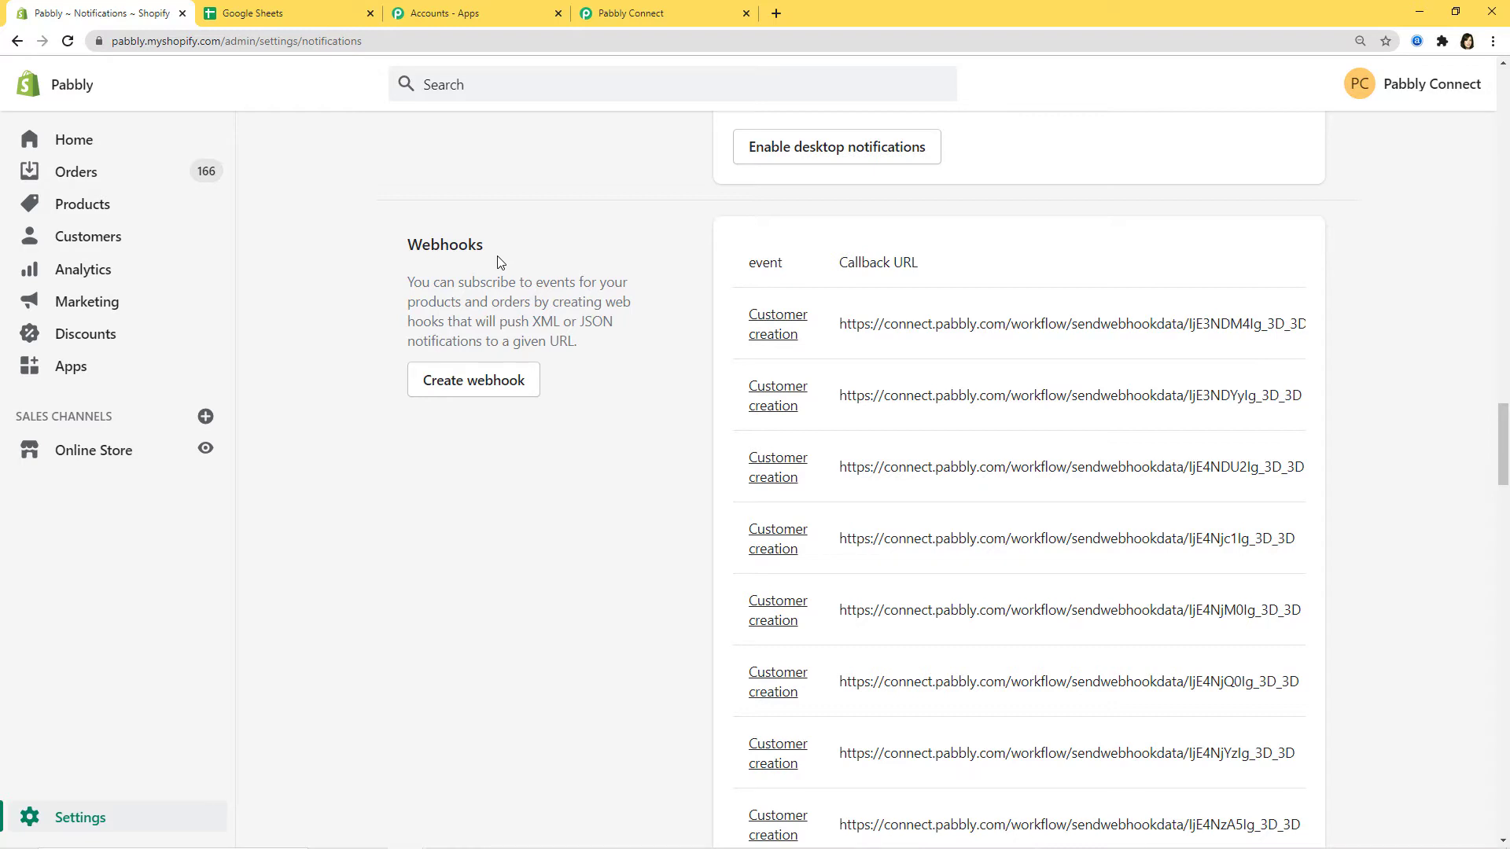
click(488, 383)
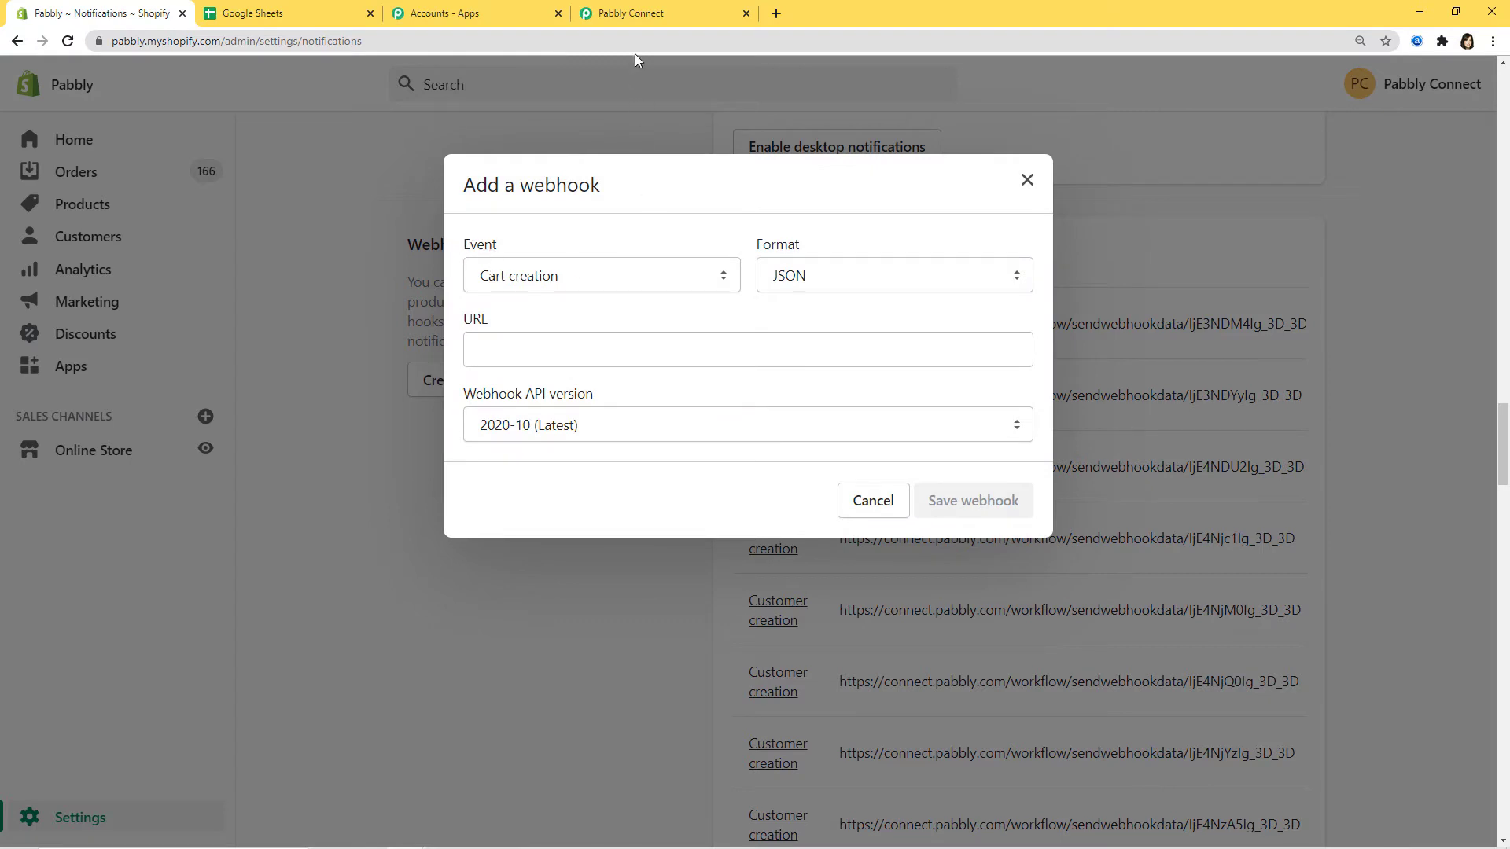
- Save a Customer creation webhook using the pasted Pabbly URL, then return to Pabbly
click(658, 11)
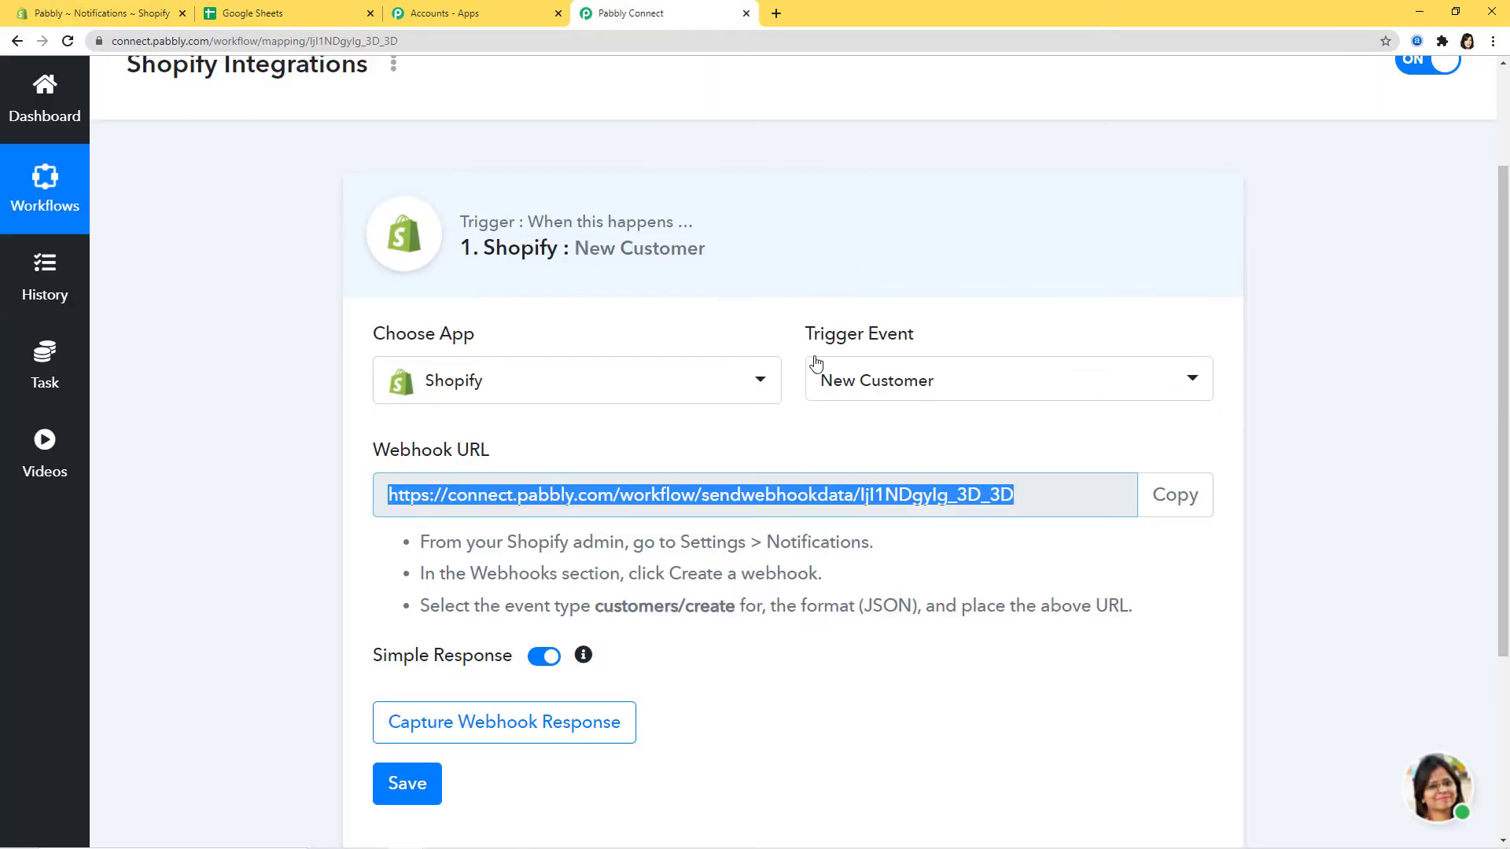
click(65, 13)
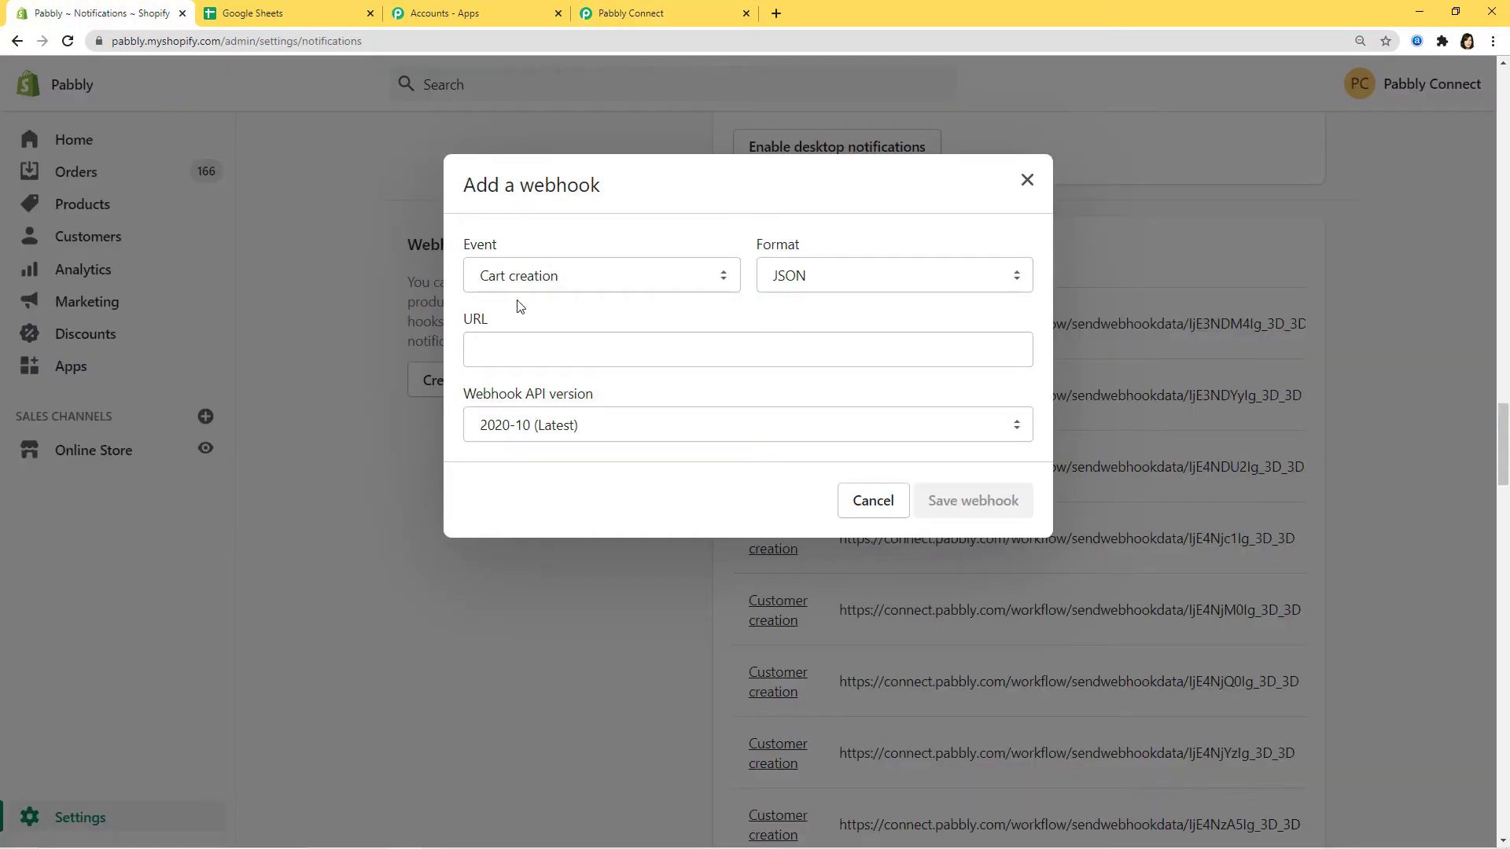
click(724, 277)
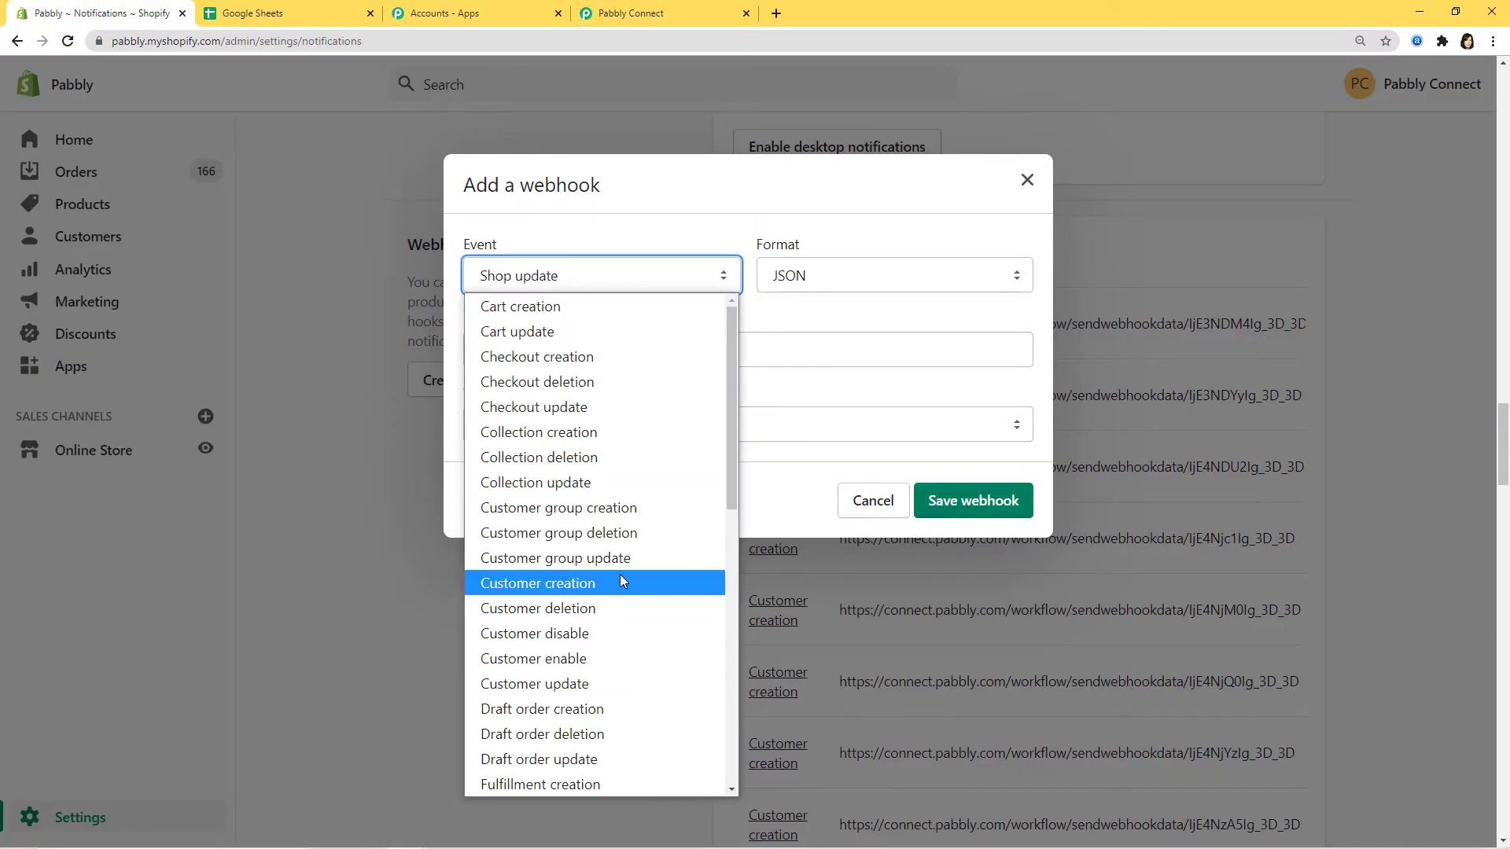
click(572, 586)
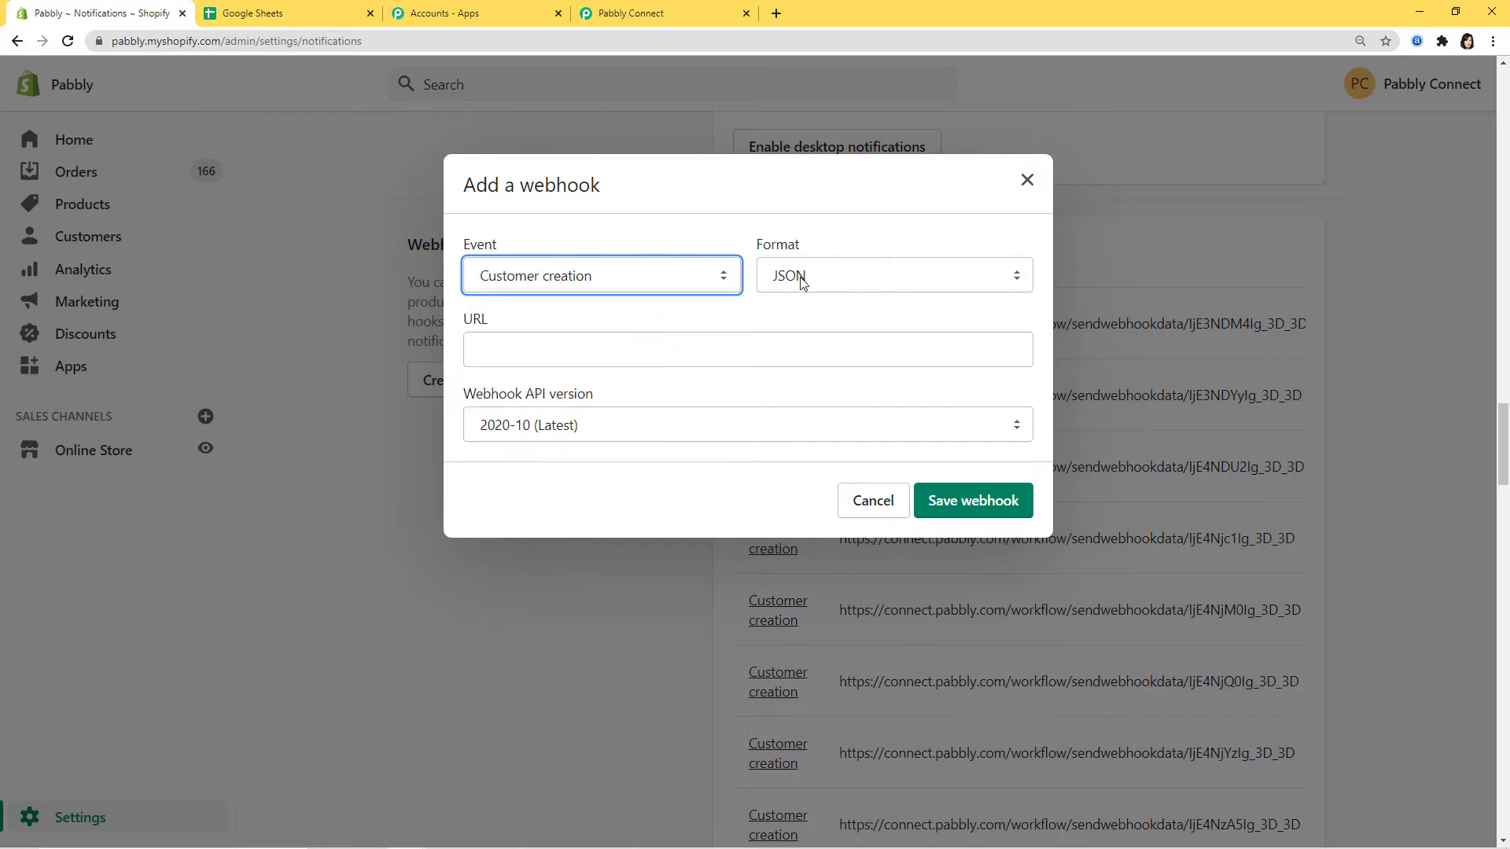
click(481, 348)
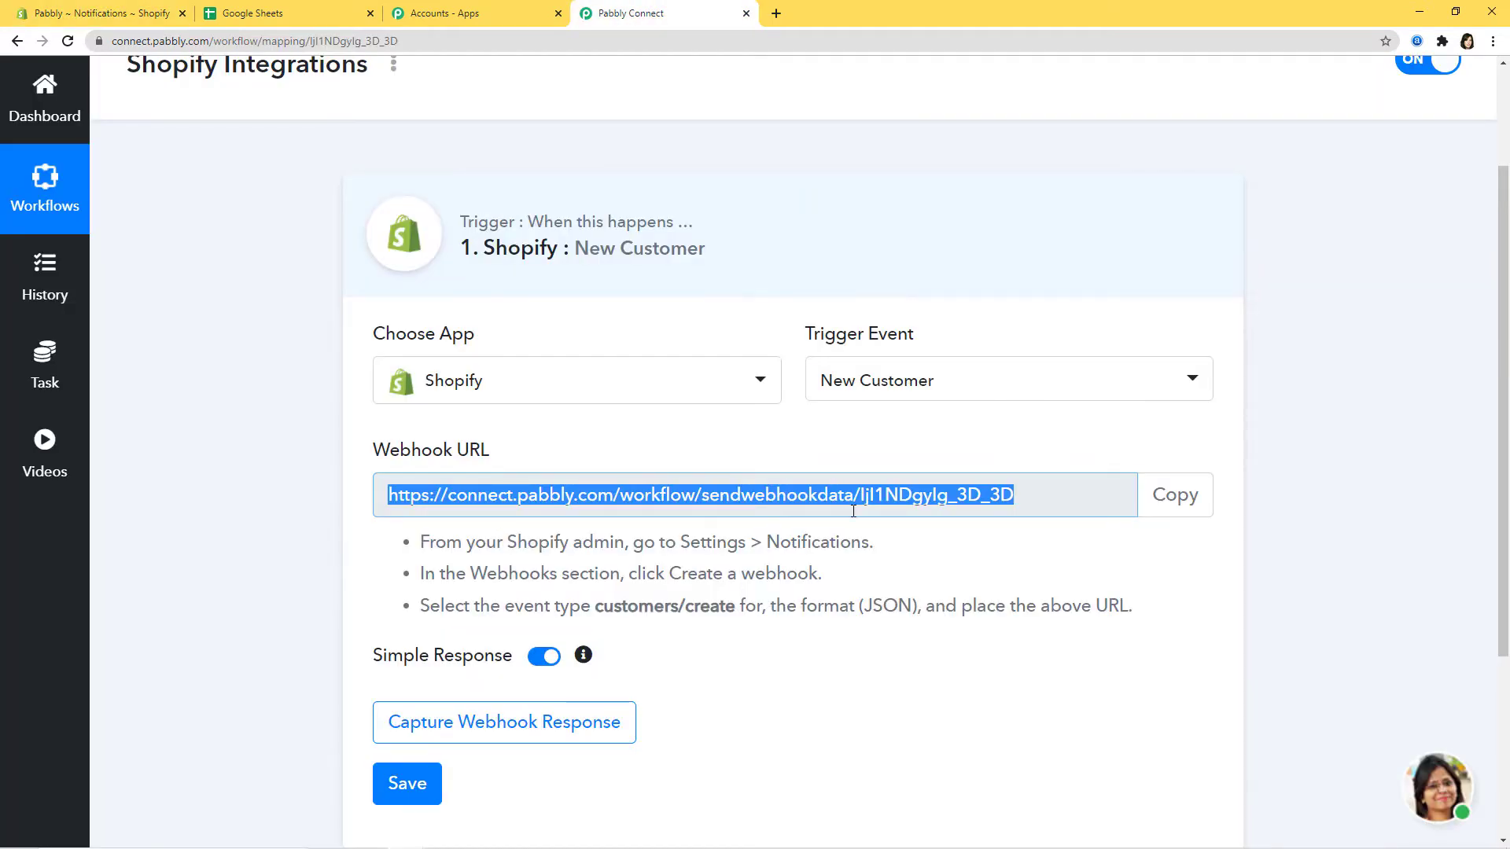
click(102, 13)
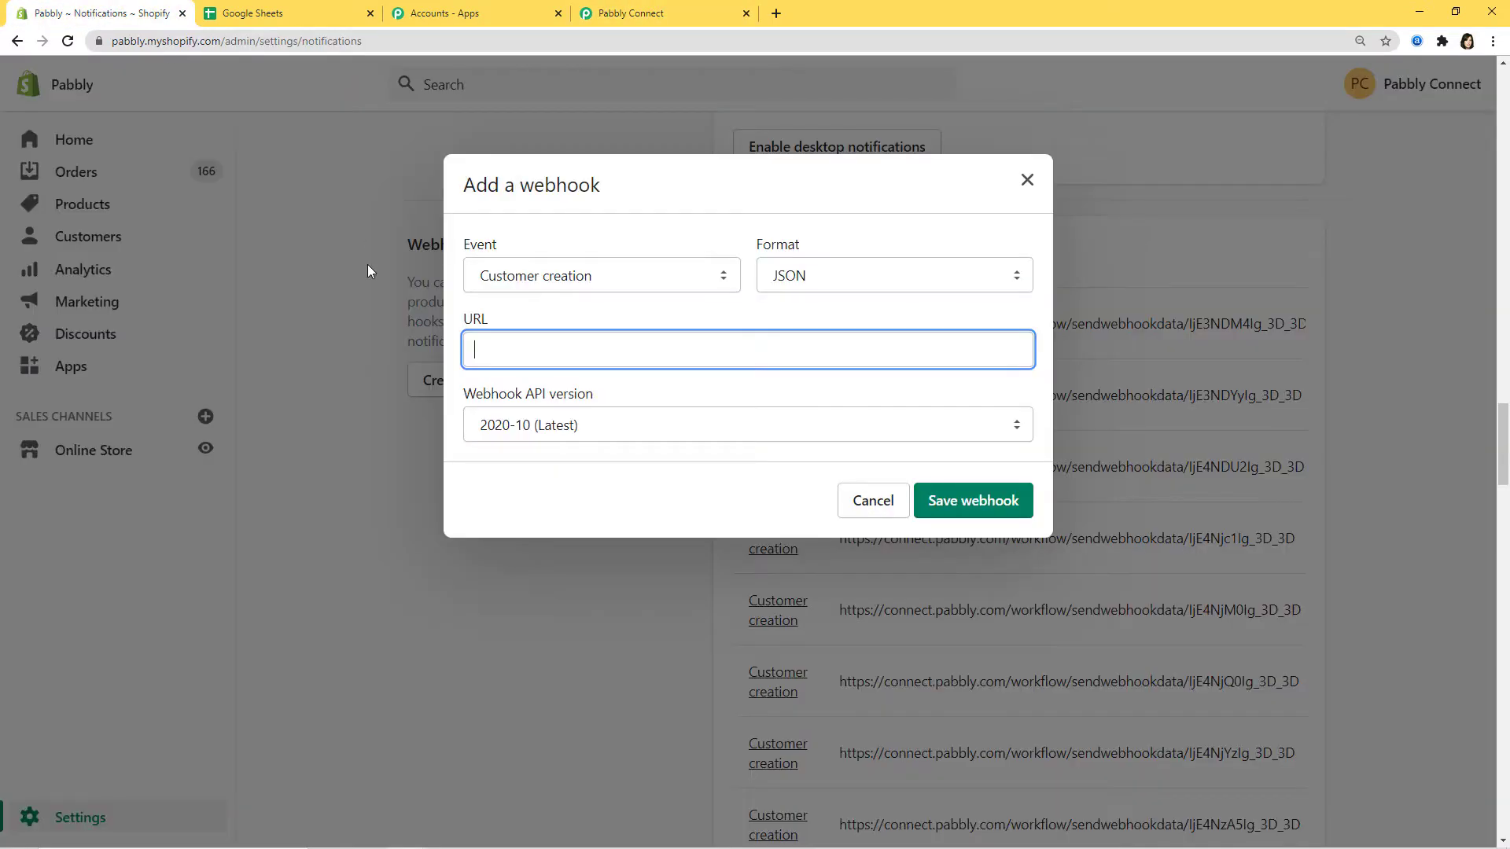
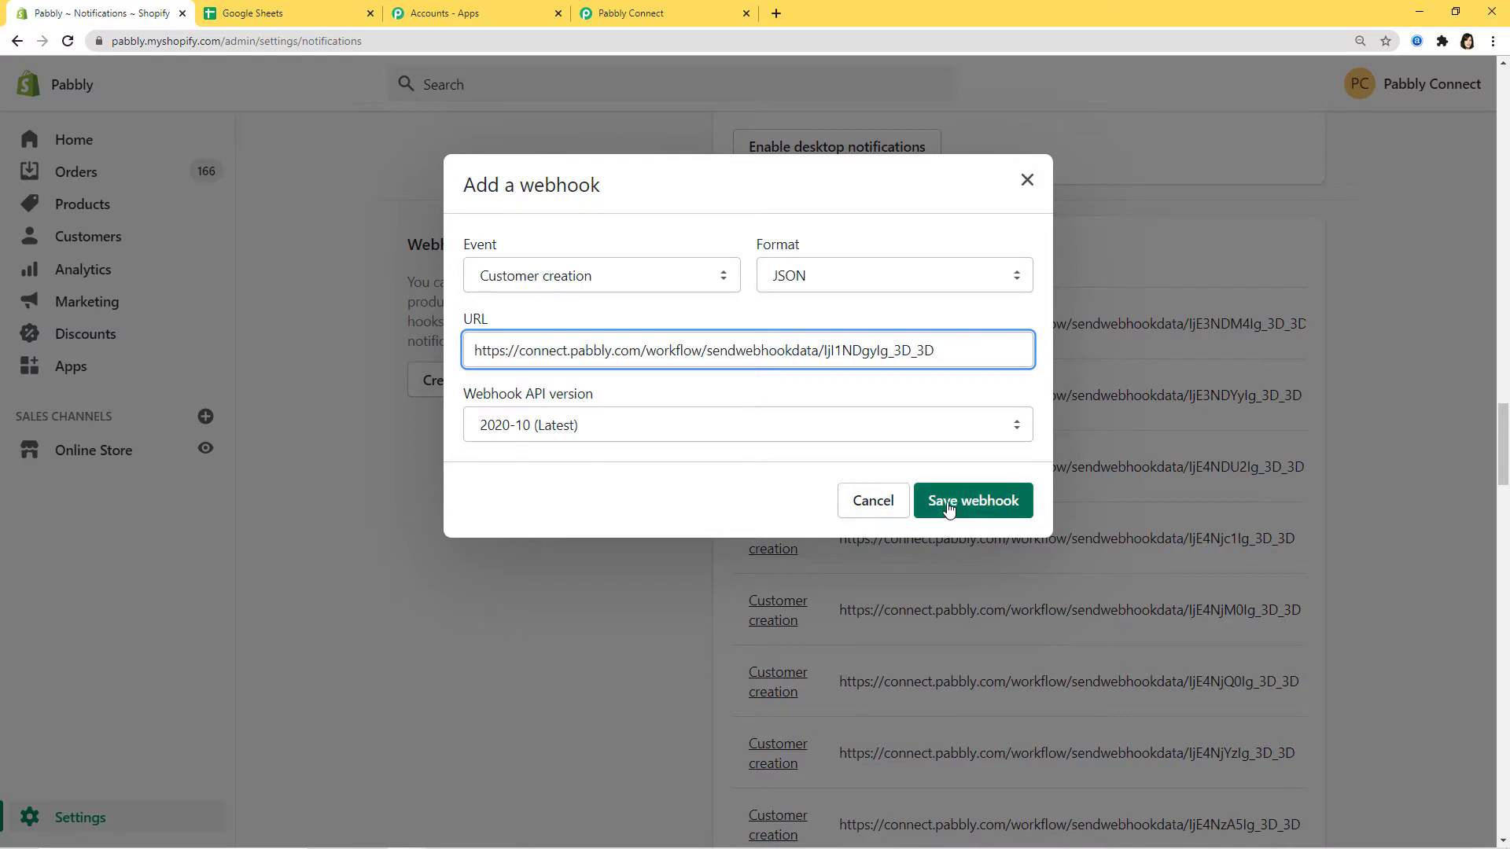
click(975, 509)
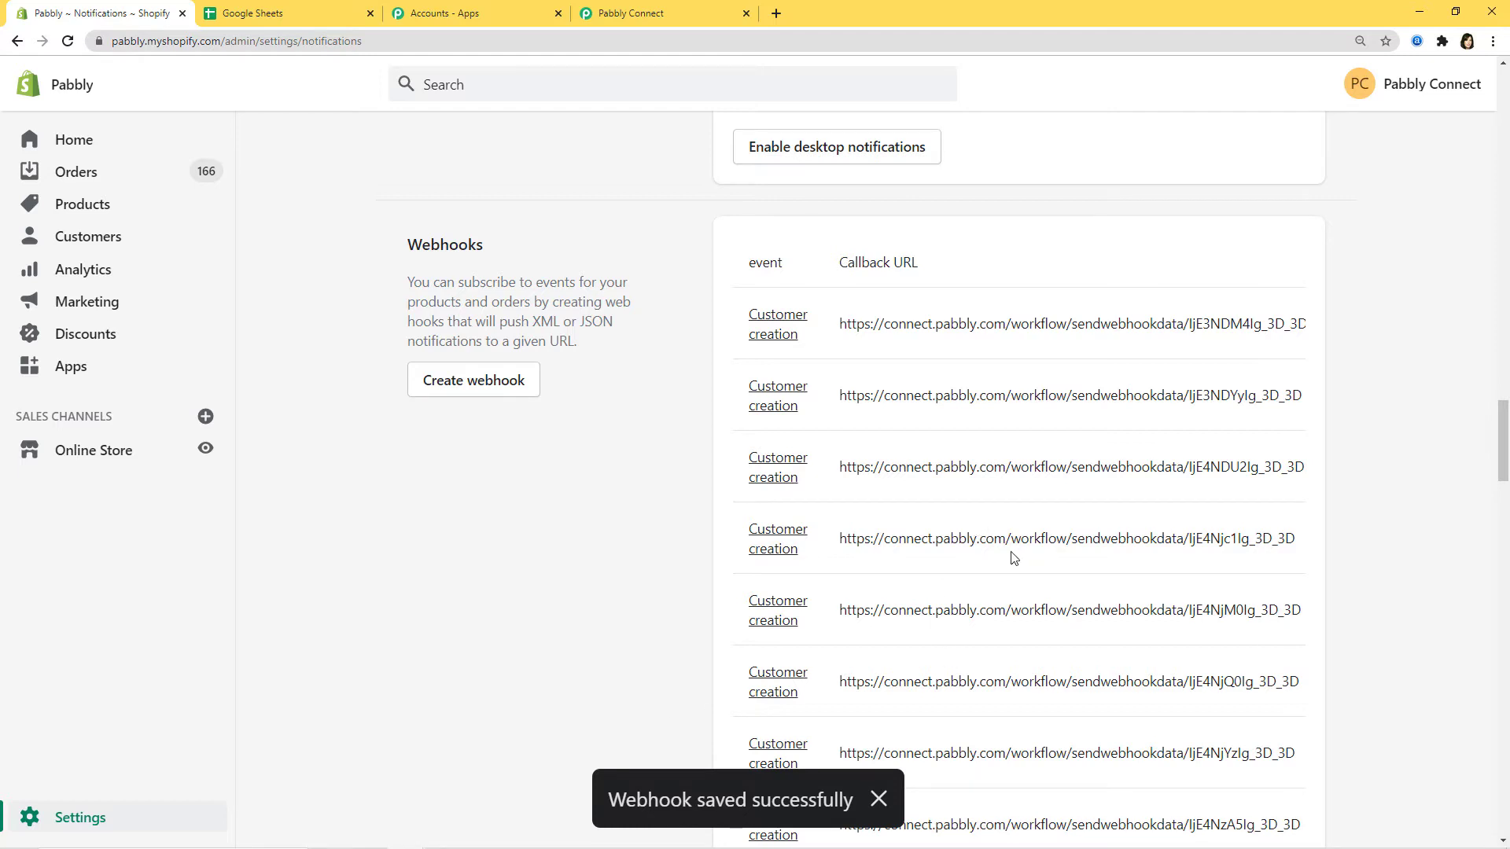
click(660, 13)
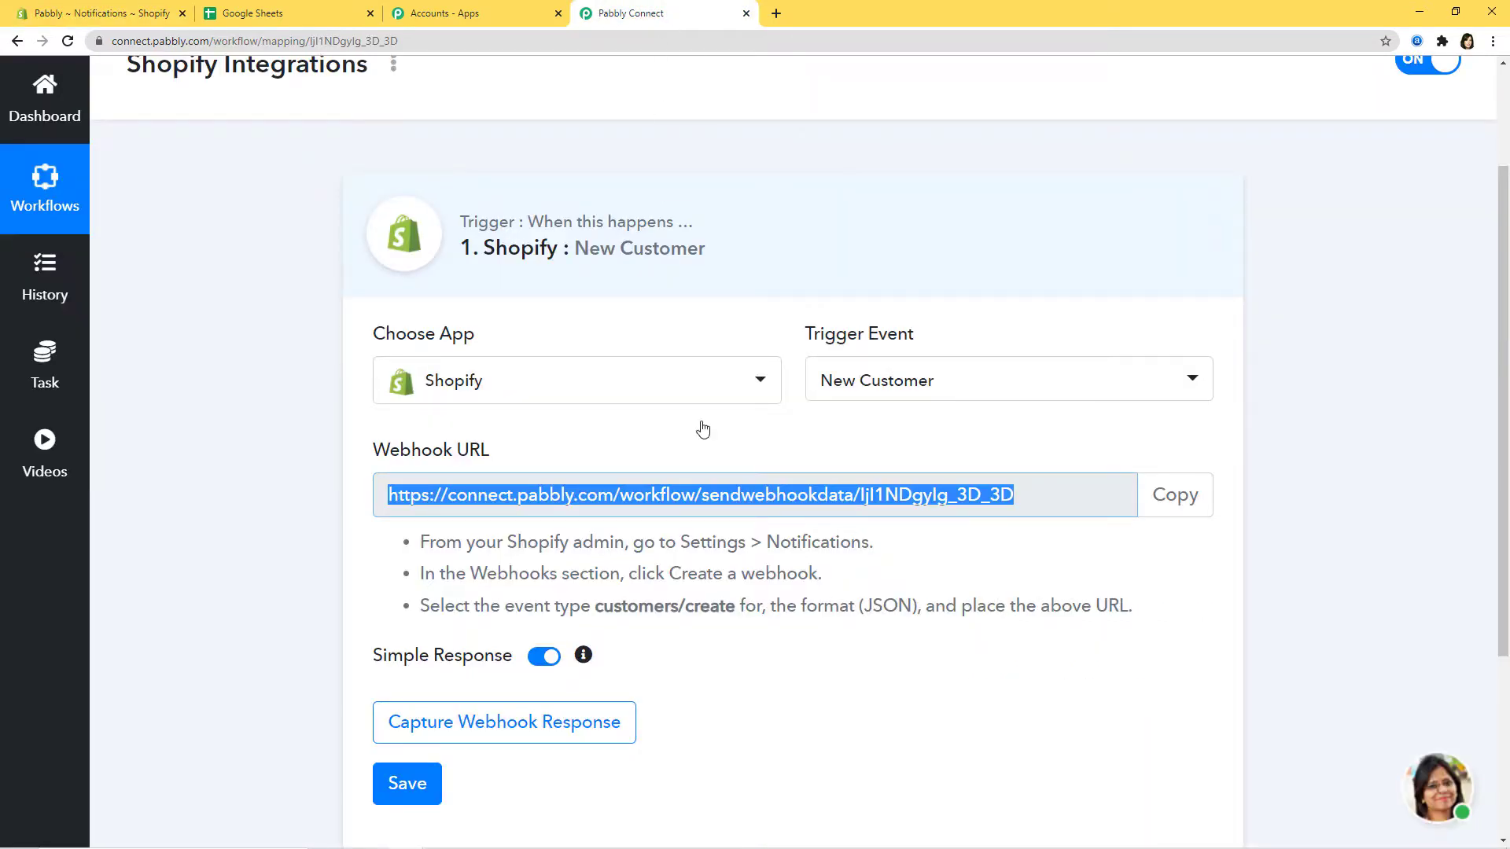
- Start capturing the webhook response for the New Customer trigger
scroll(912, 719, down, 2)
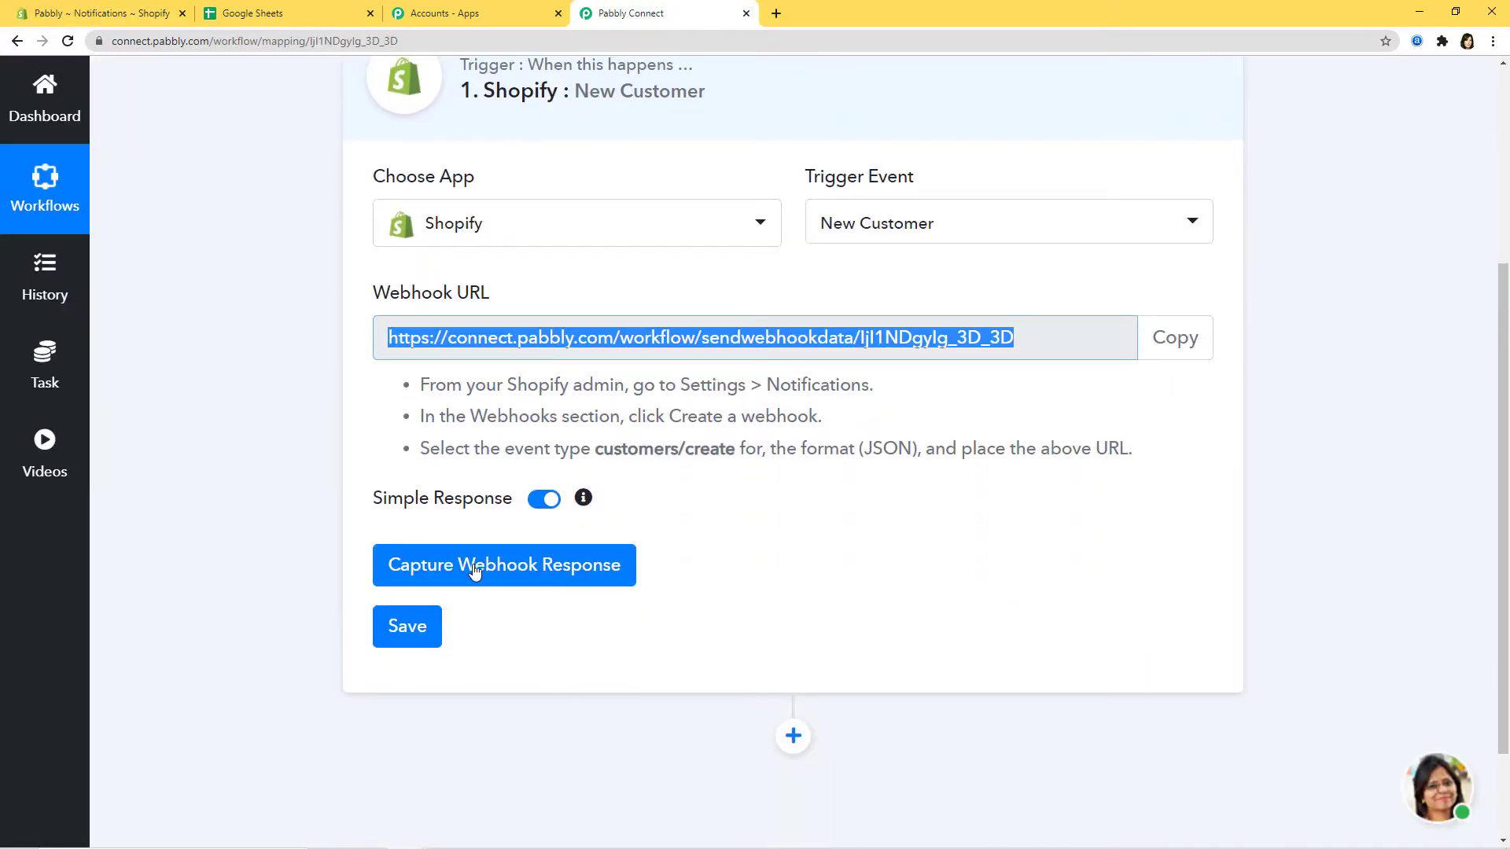
click(474, 572)
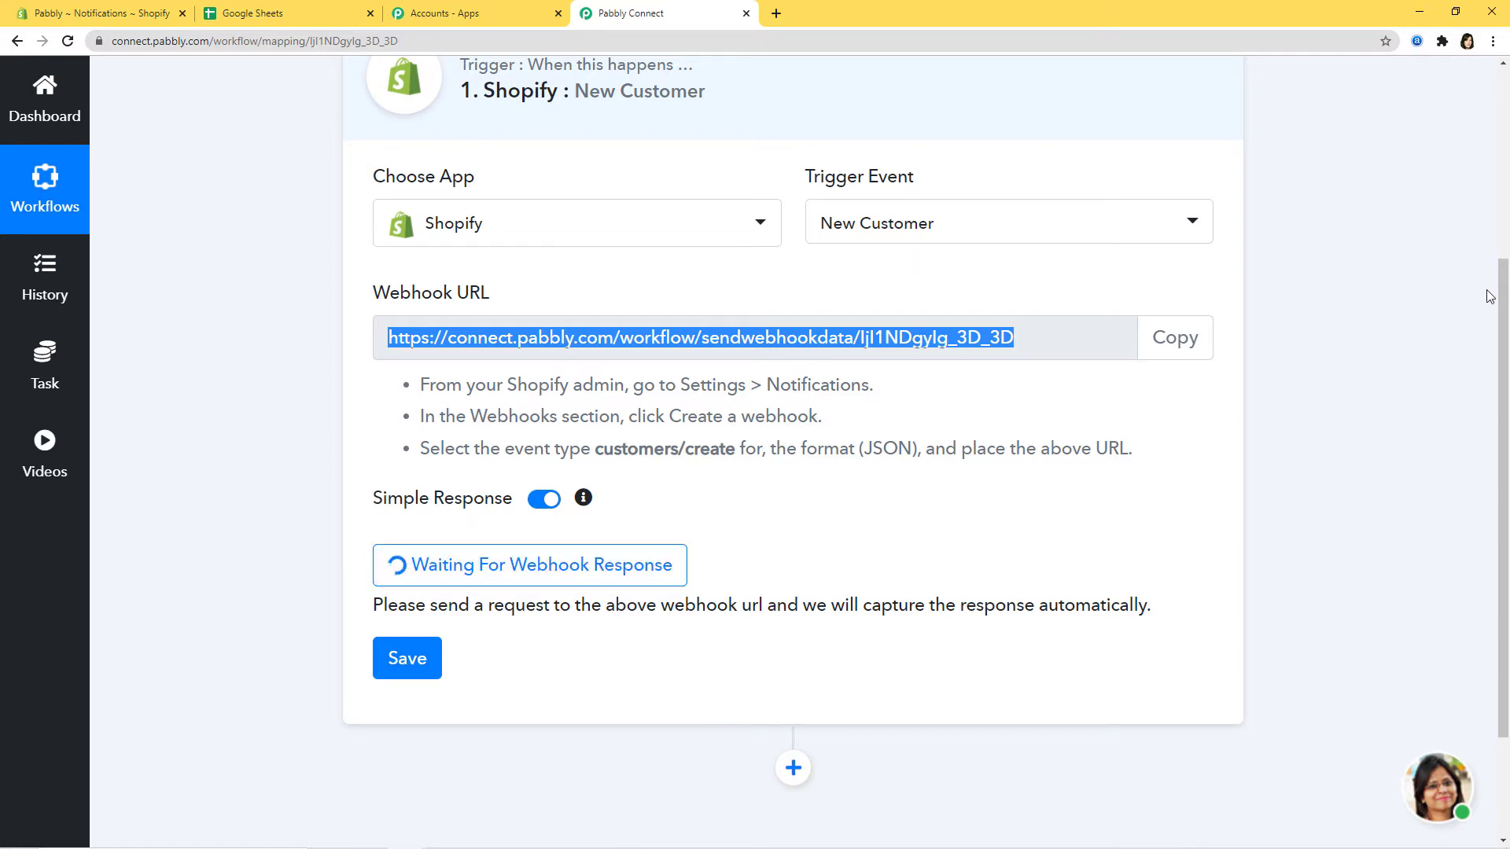
- Open the Shopify online storefront in a new browser tab and view it
click(84, 14)
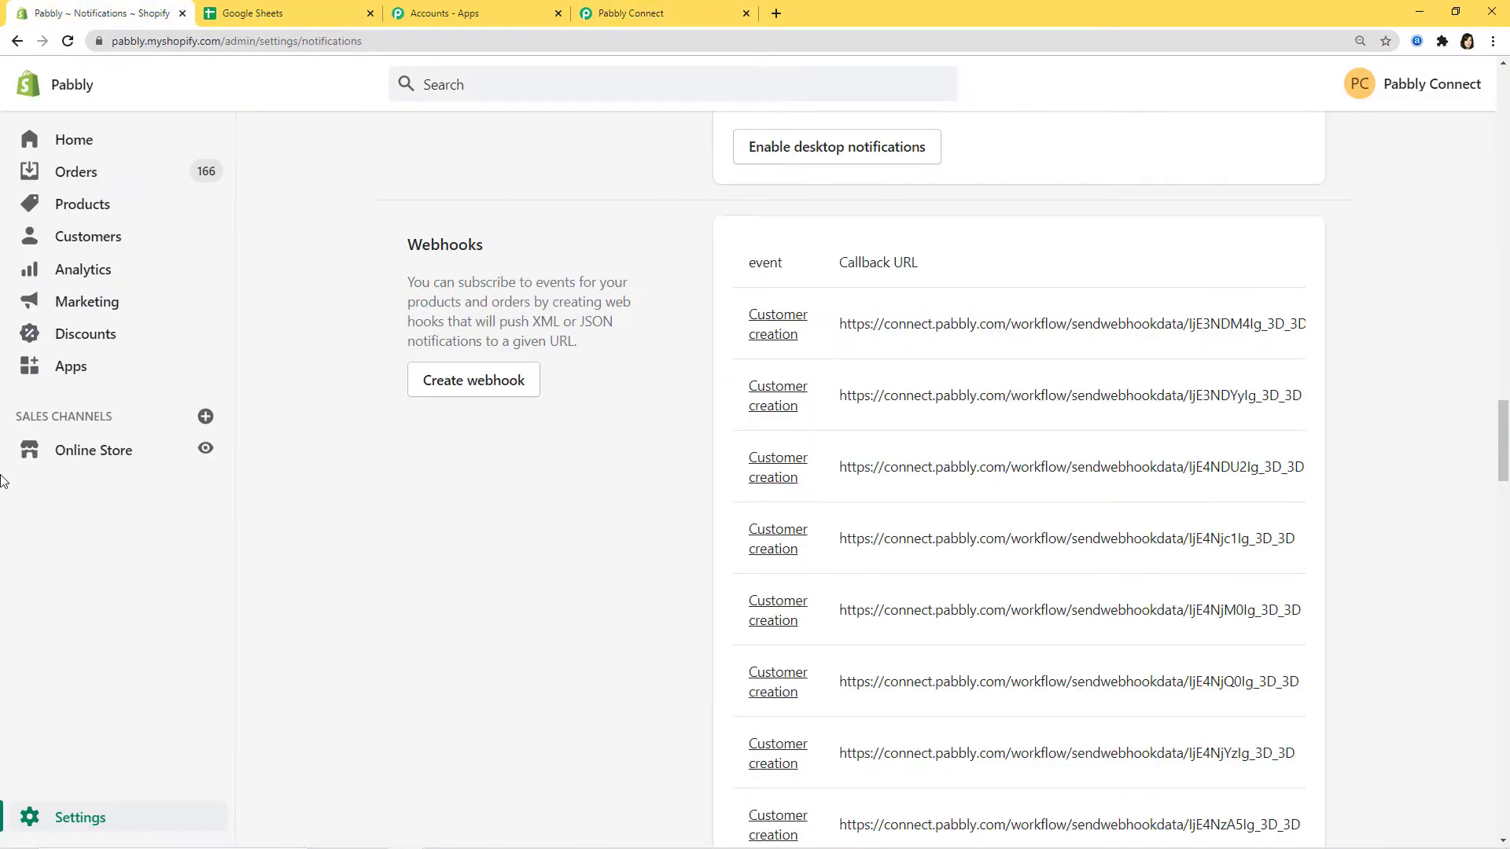
right_click(202, 453)
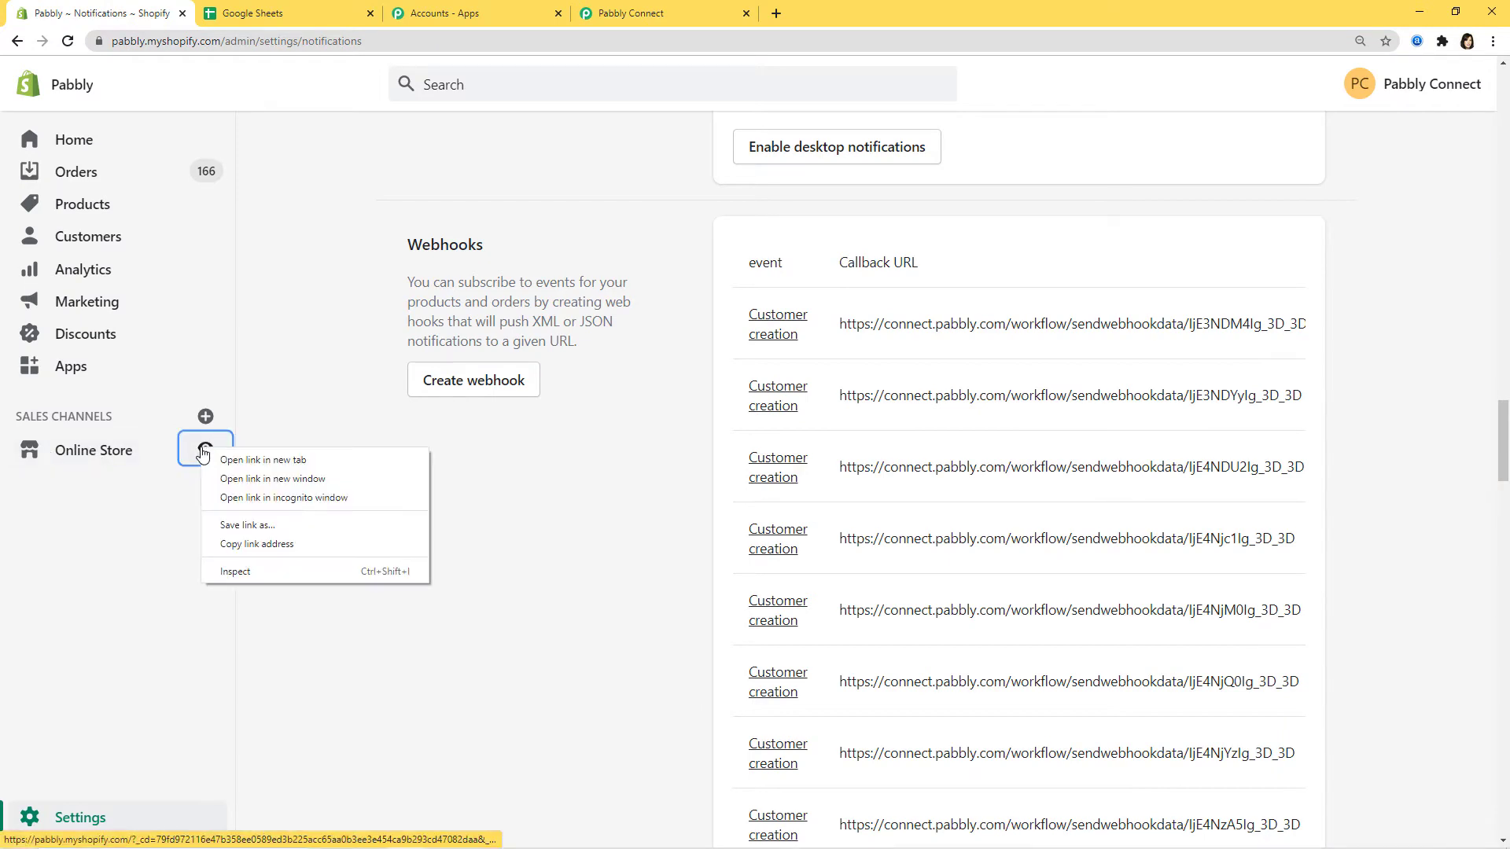
click(233, 457)
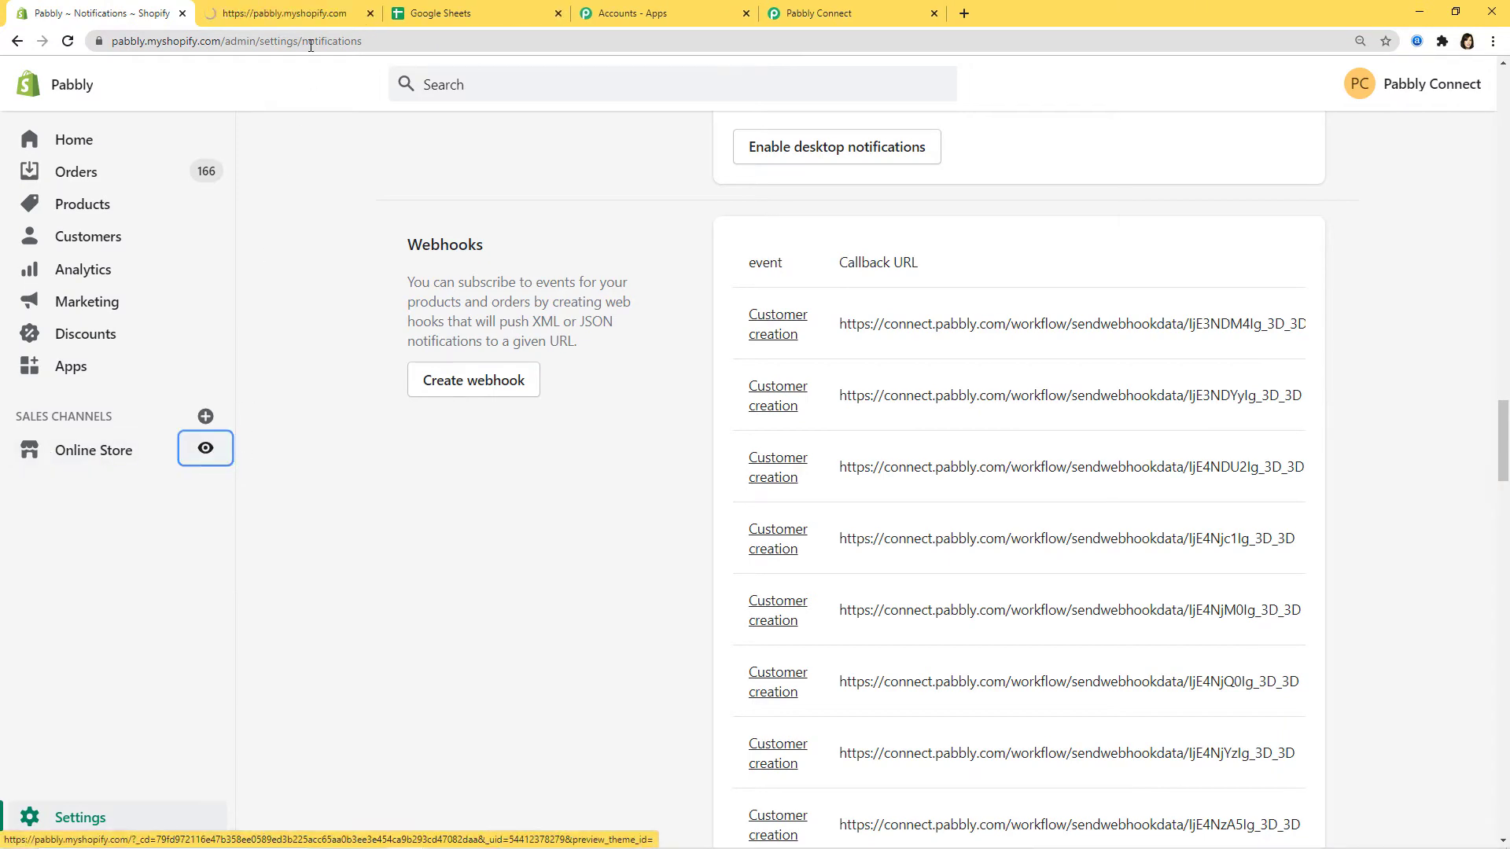
click(308, 9)
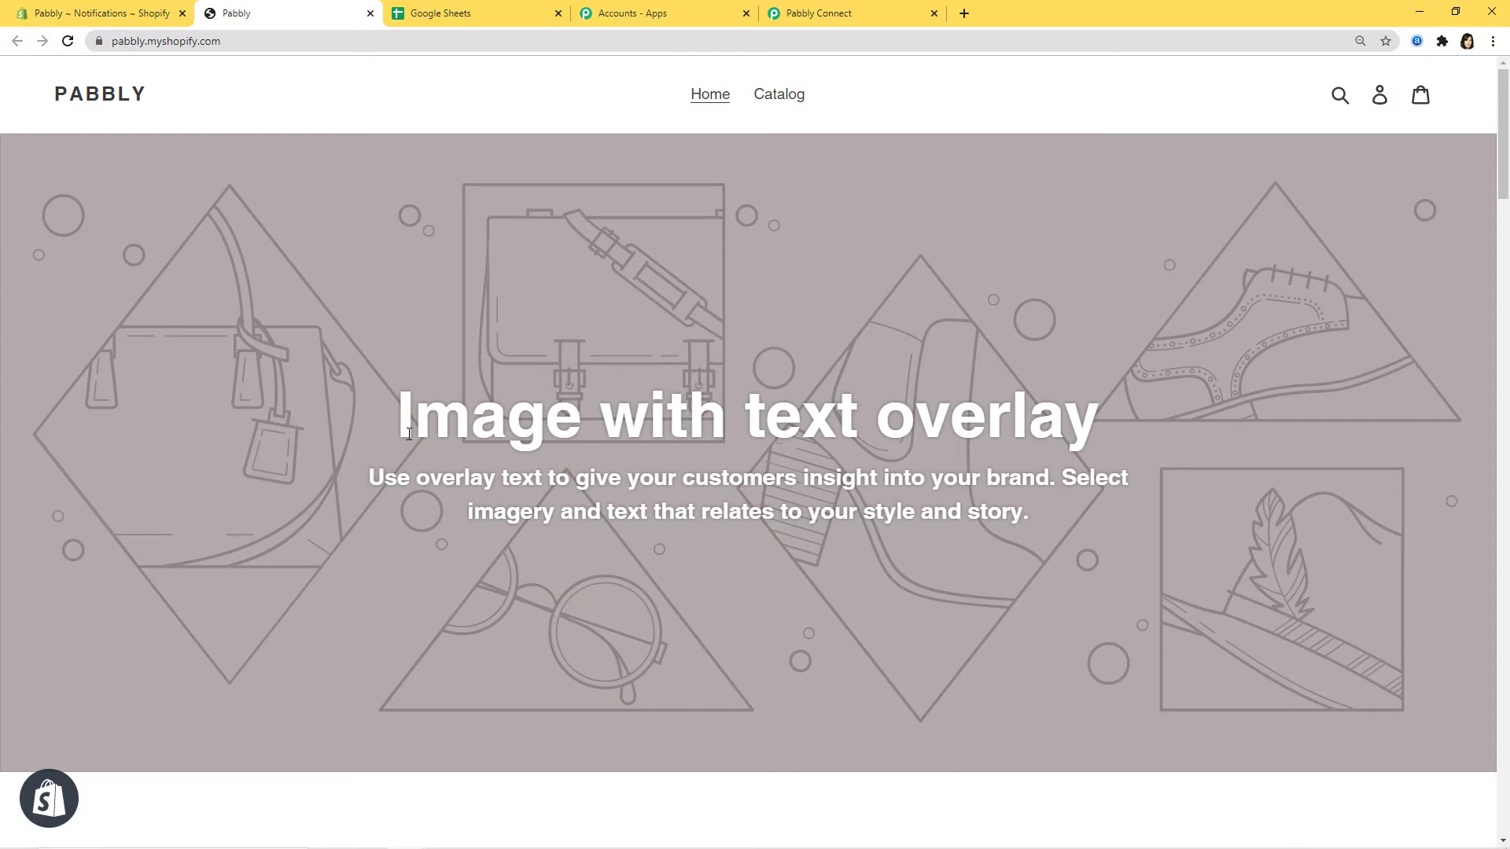
- Go from the storefront login page to the Create account form
click(1380, 99)
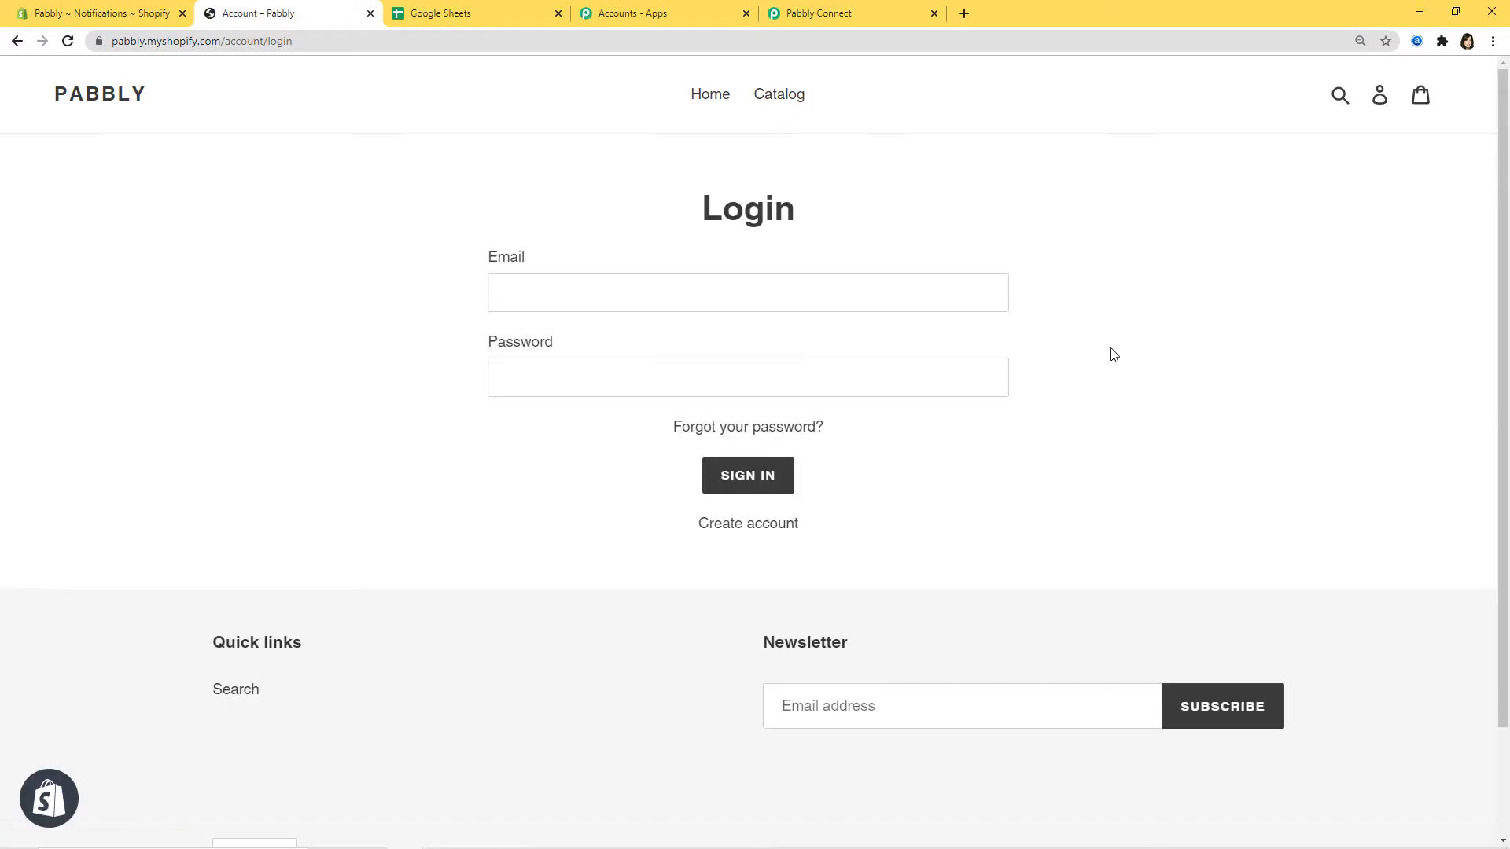
click(723, 532)
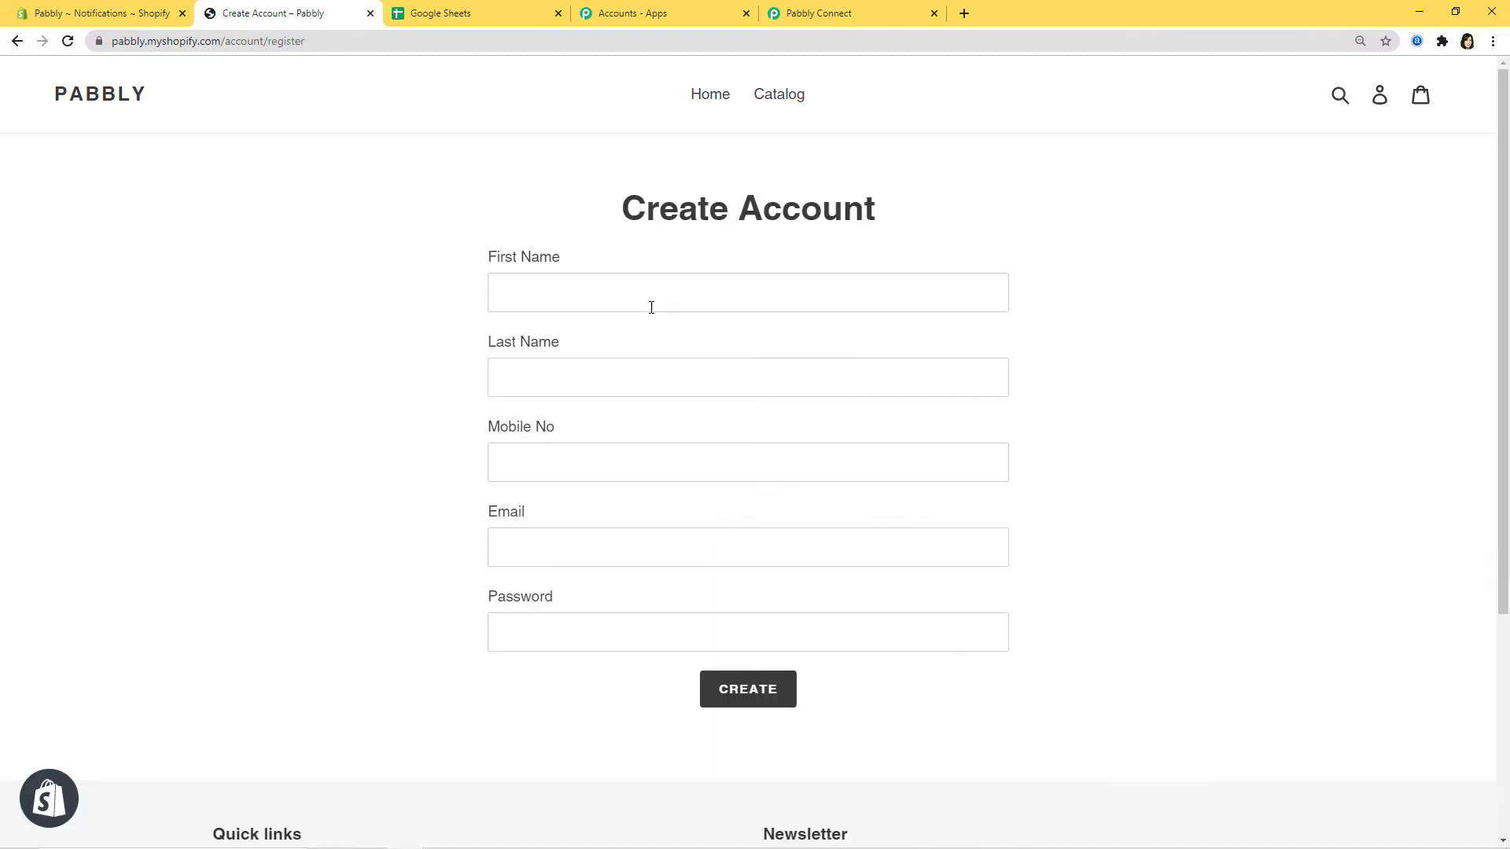
- Enter the new customer's first name, last name and mobile number
click(645, 291)
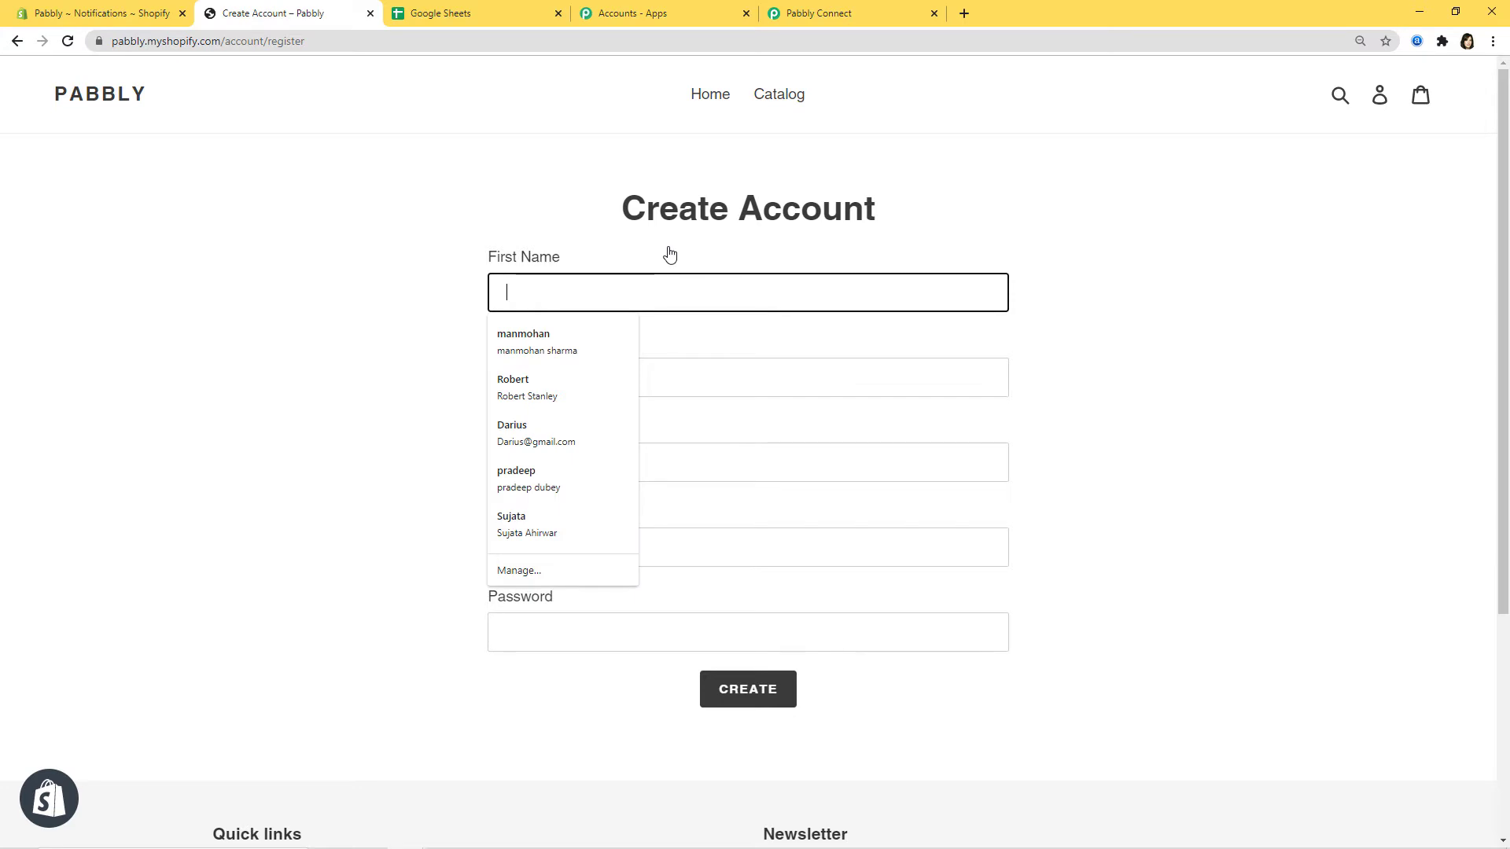
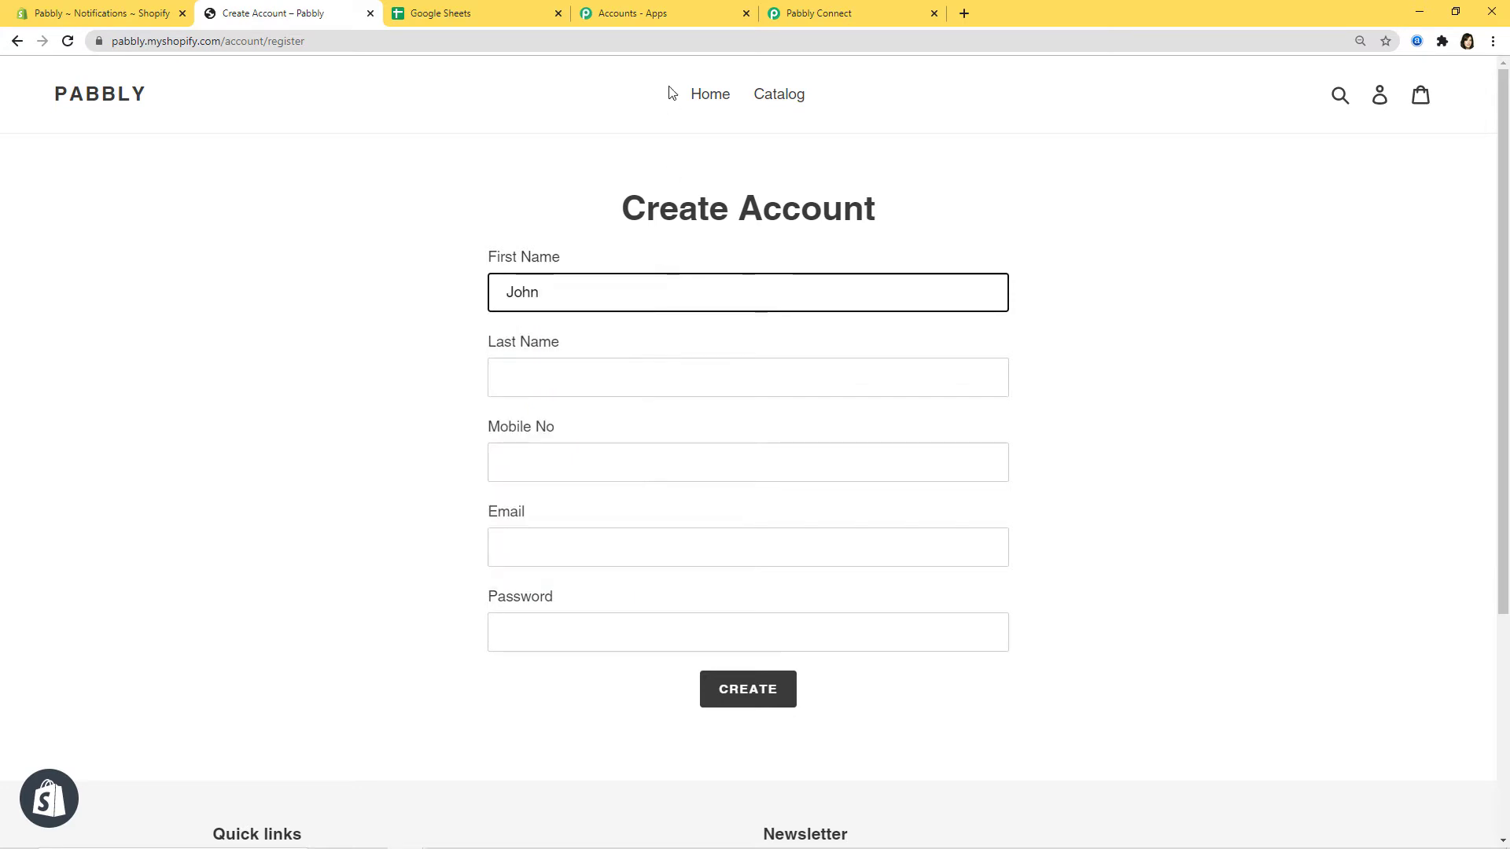
click(685, 371)
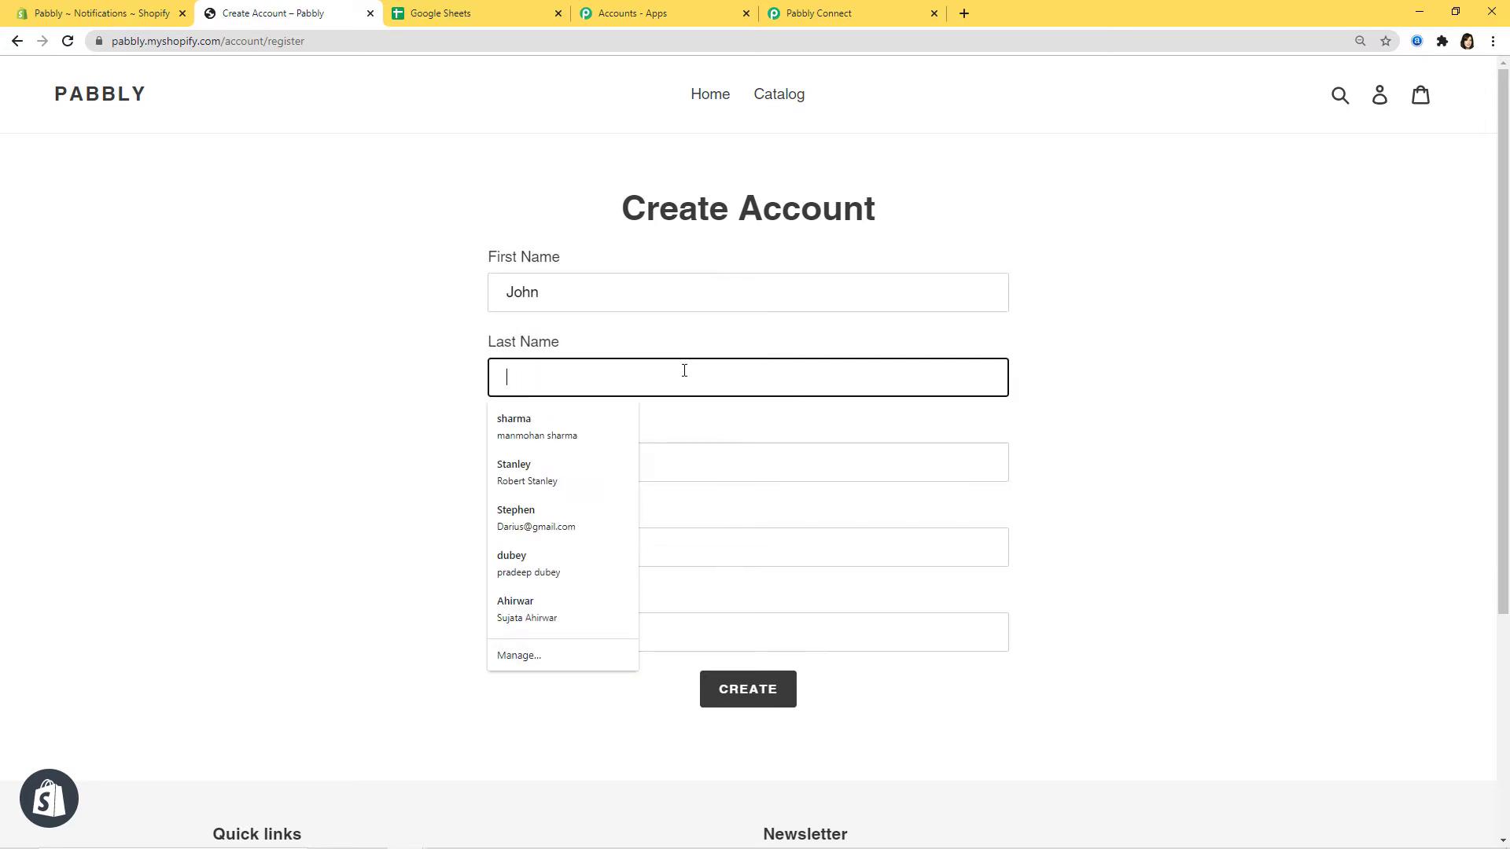
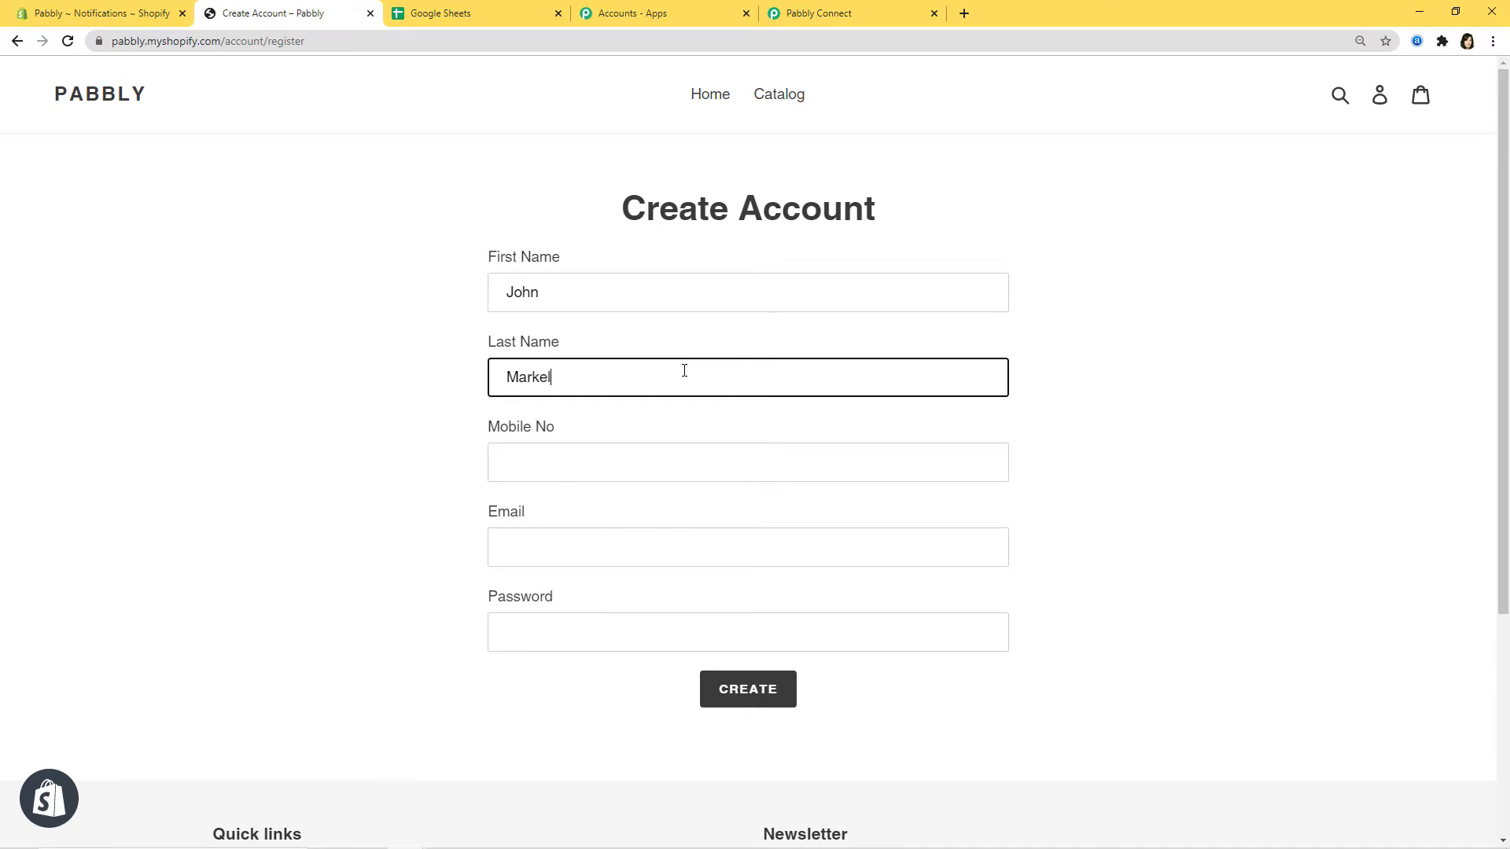
click(706, 462)
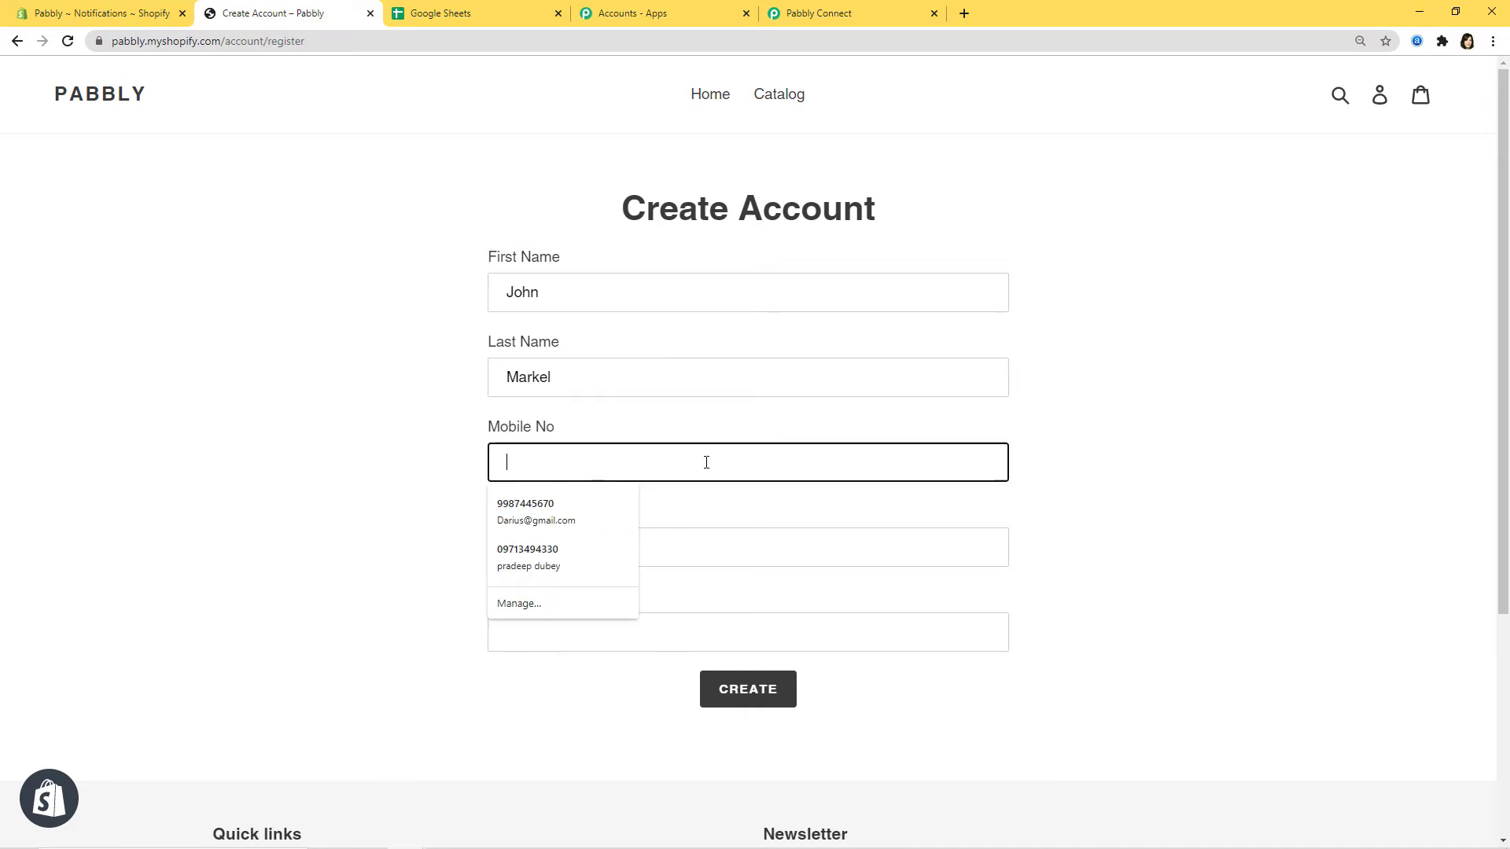
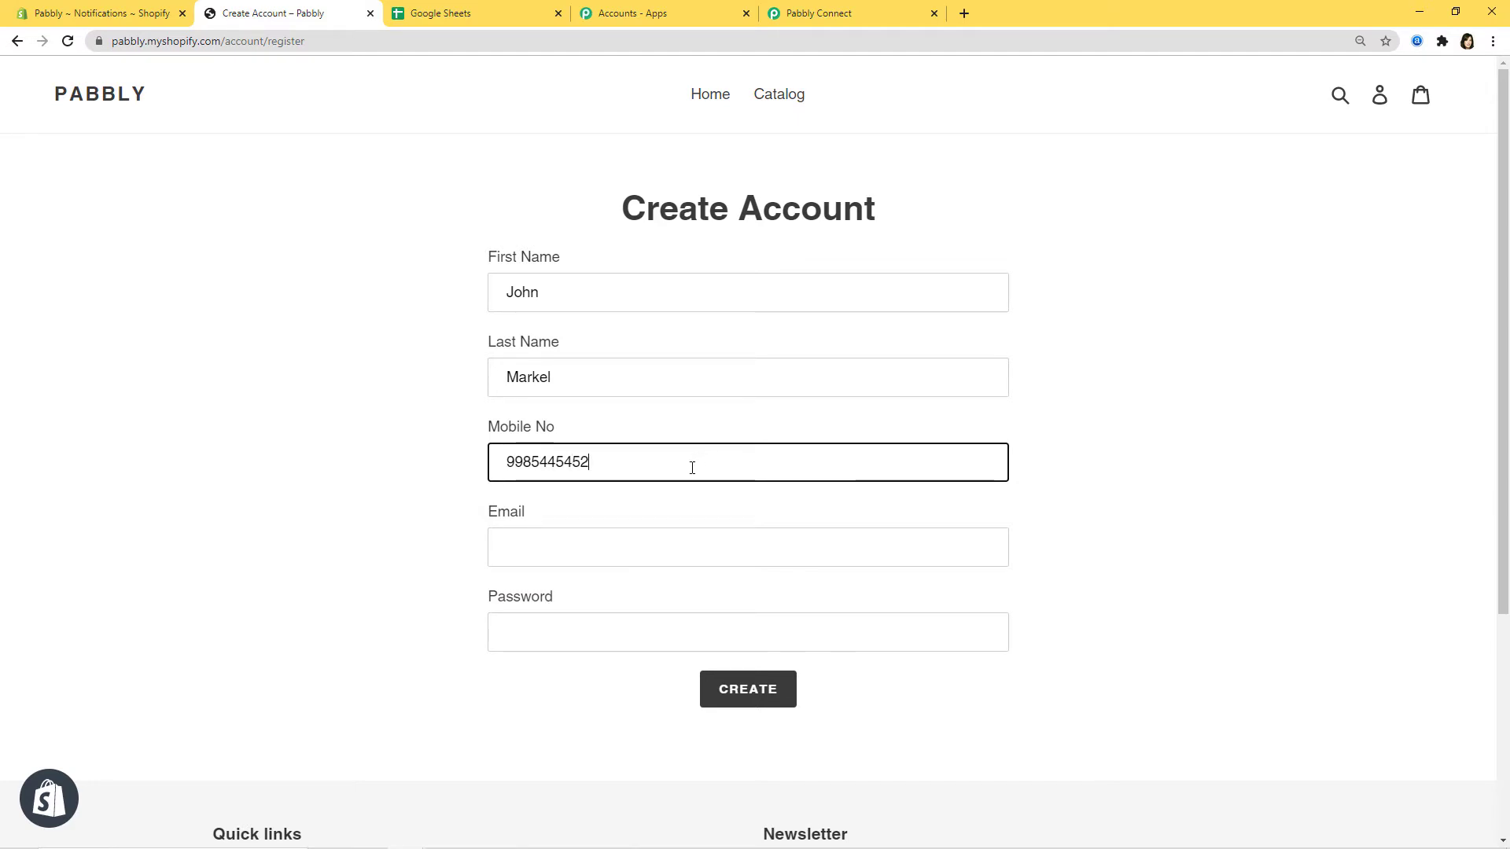
- Add the customer's email and a password, submit, and pass the reCAPTCHA check
click(684, 541)
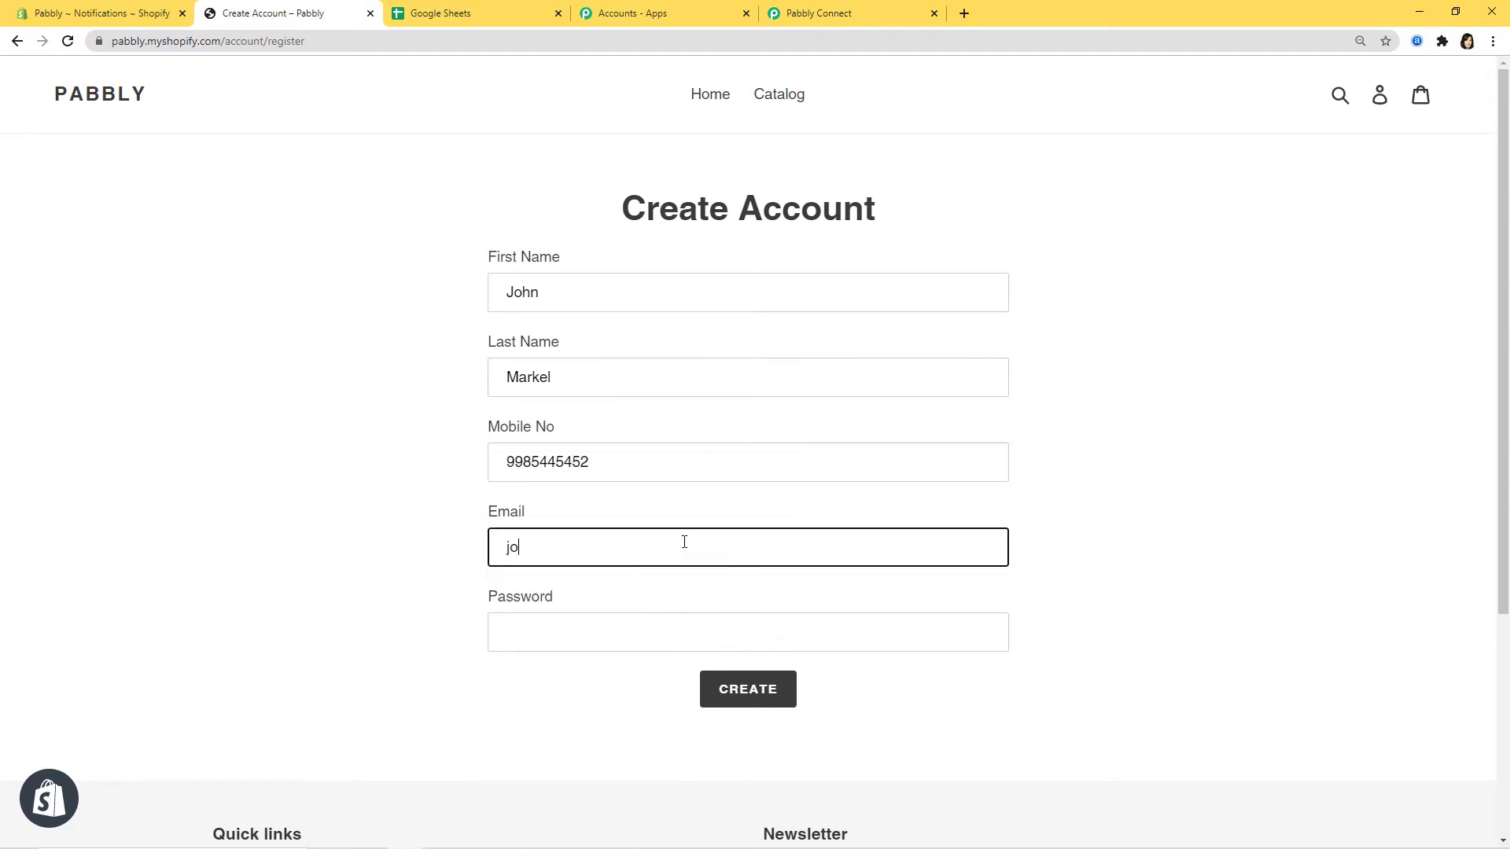
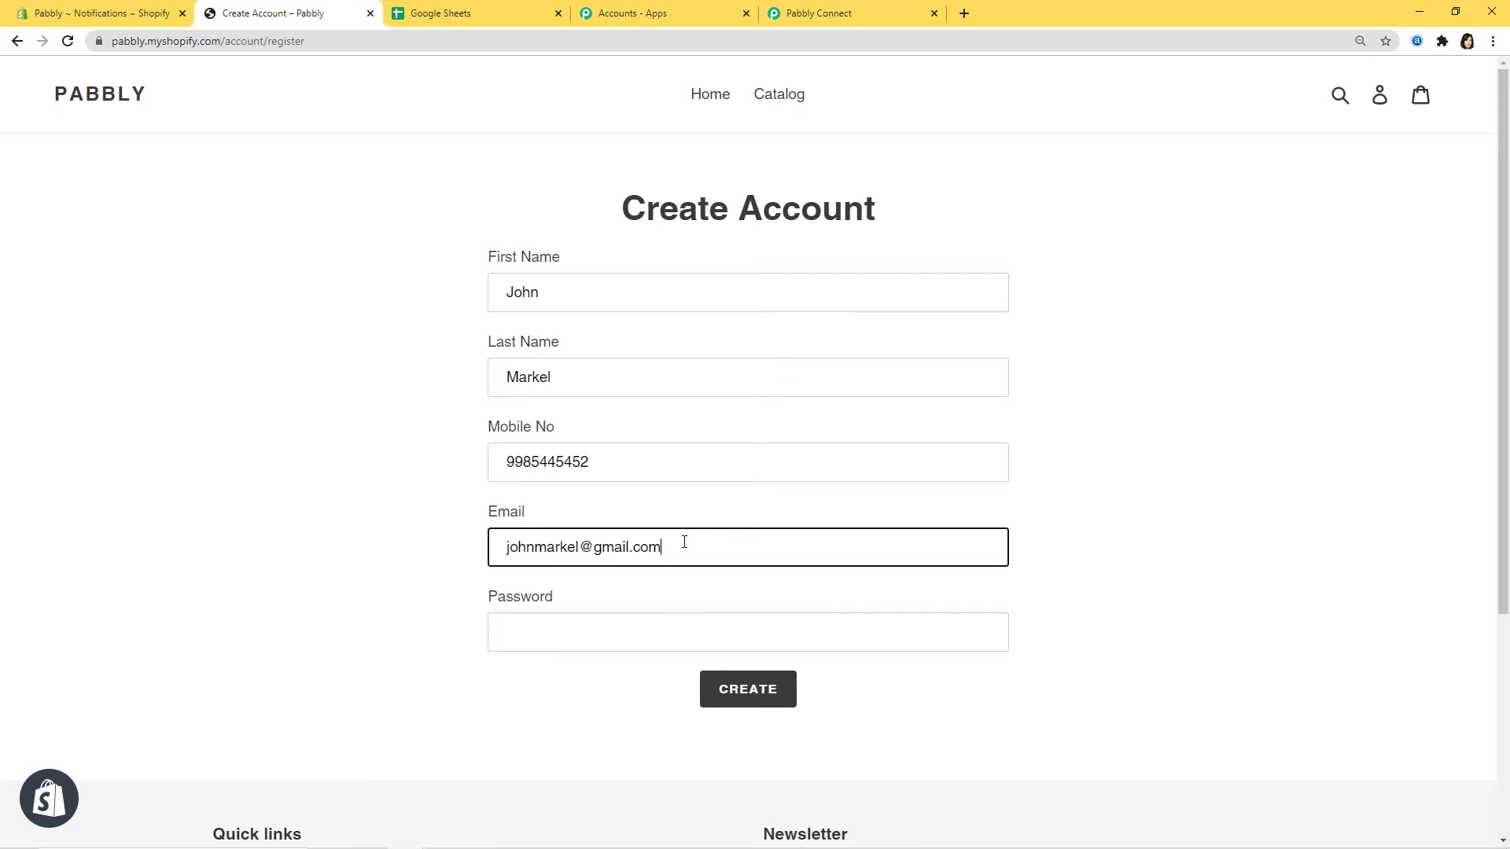
click(722, 637)
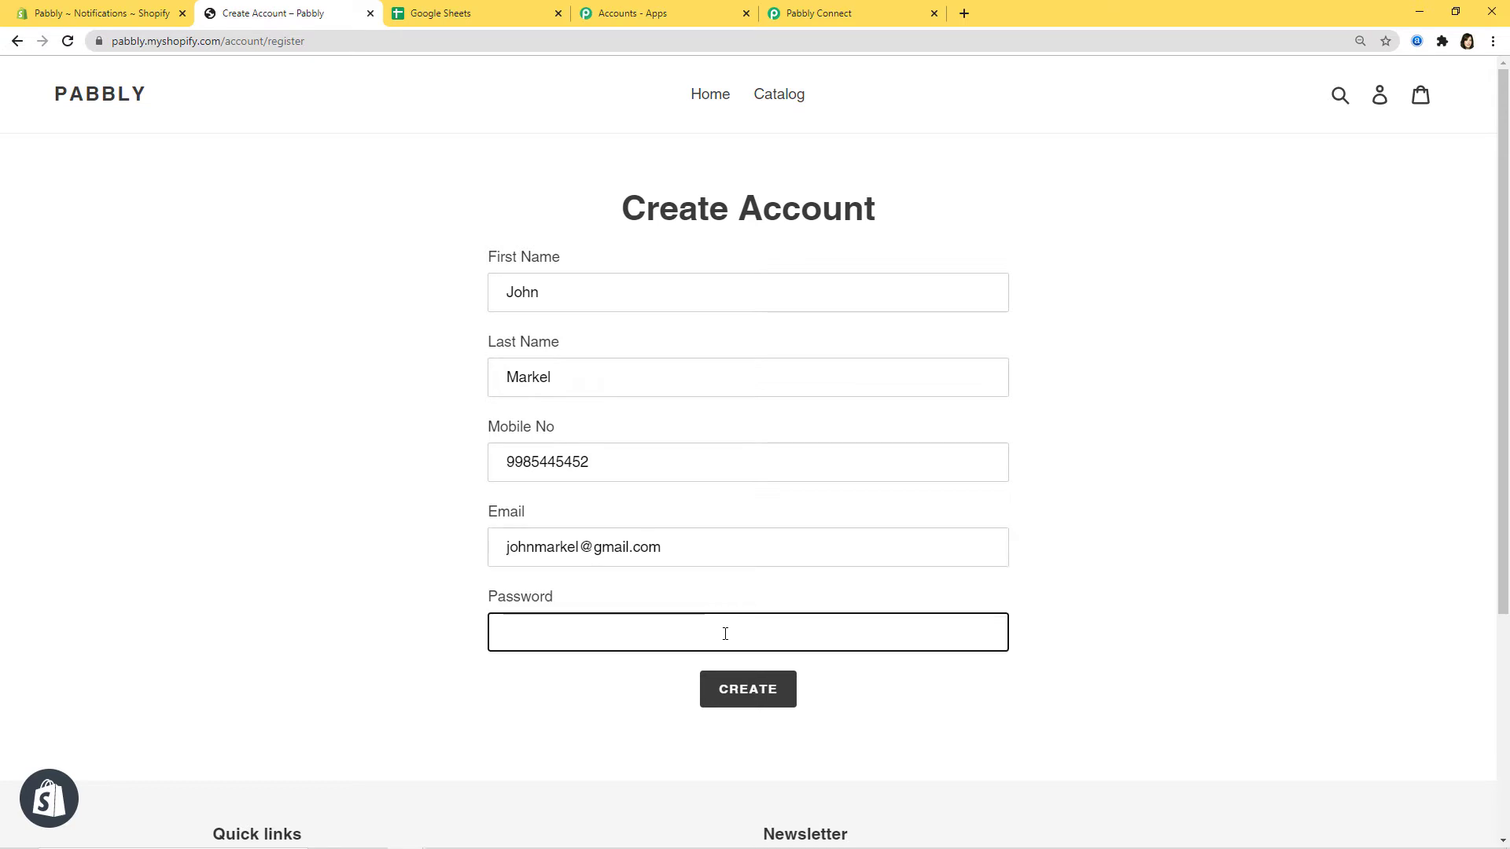
text(•••••••••••)
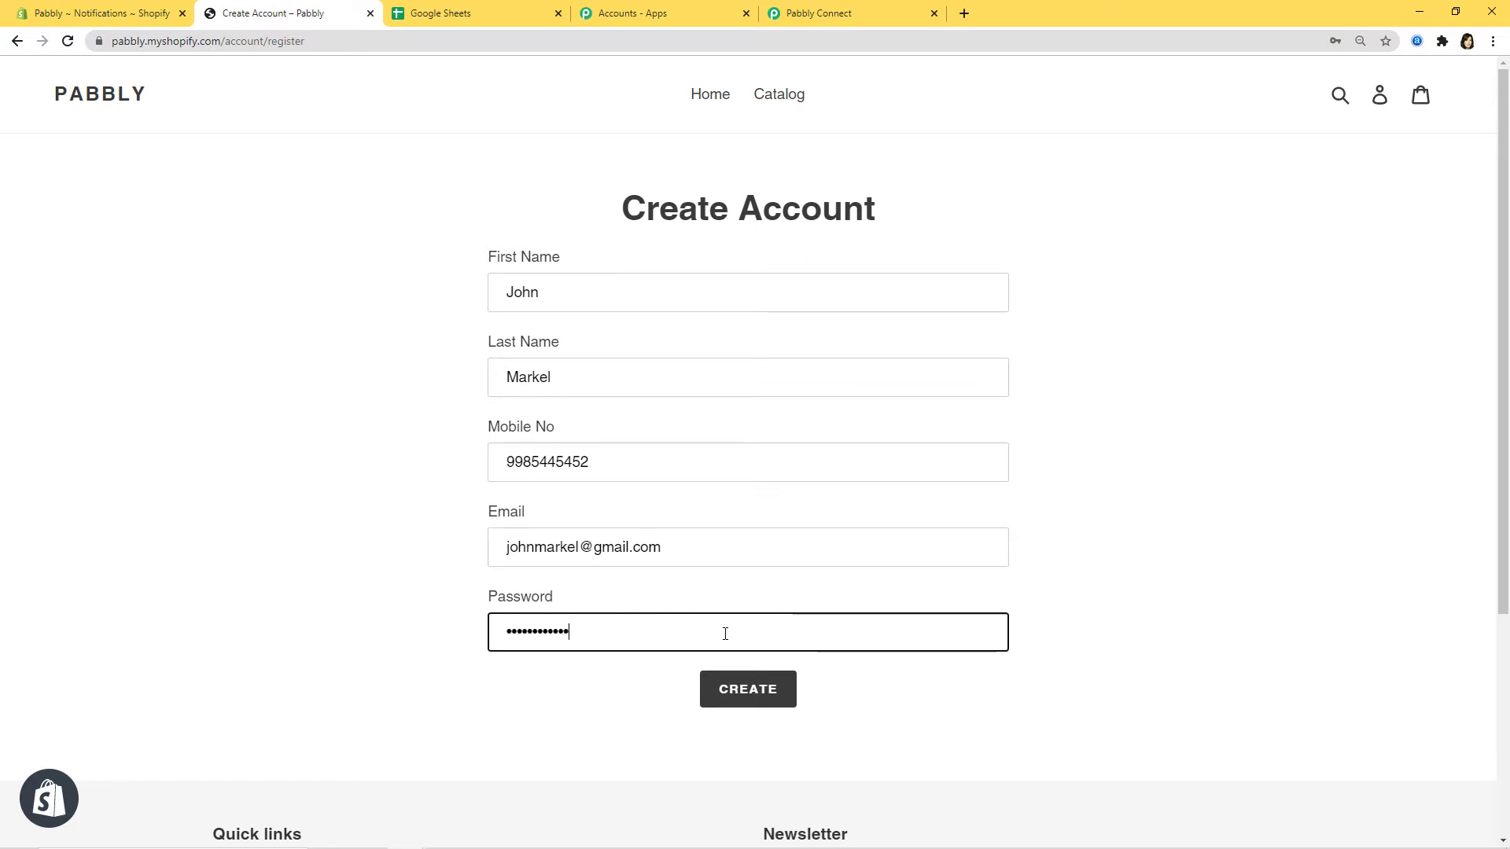
click(734, 689)
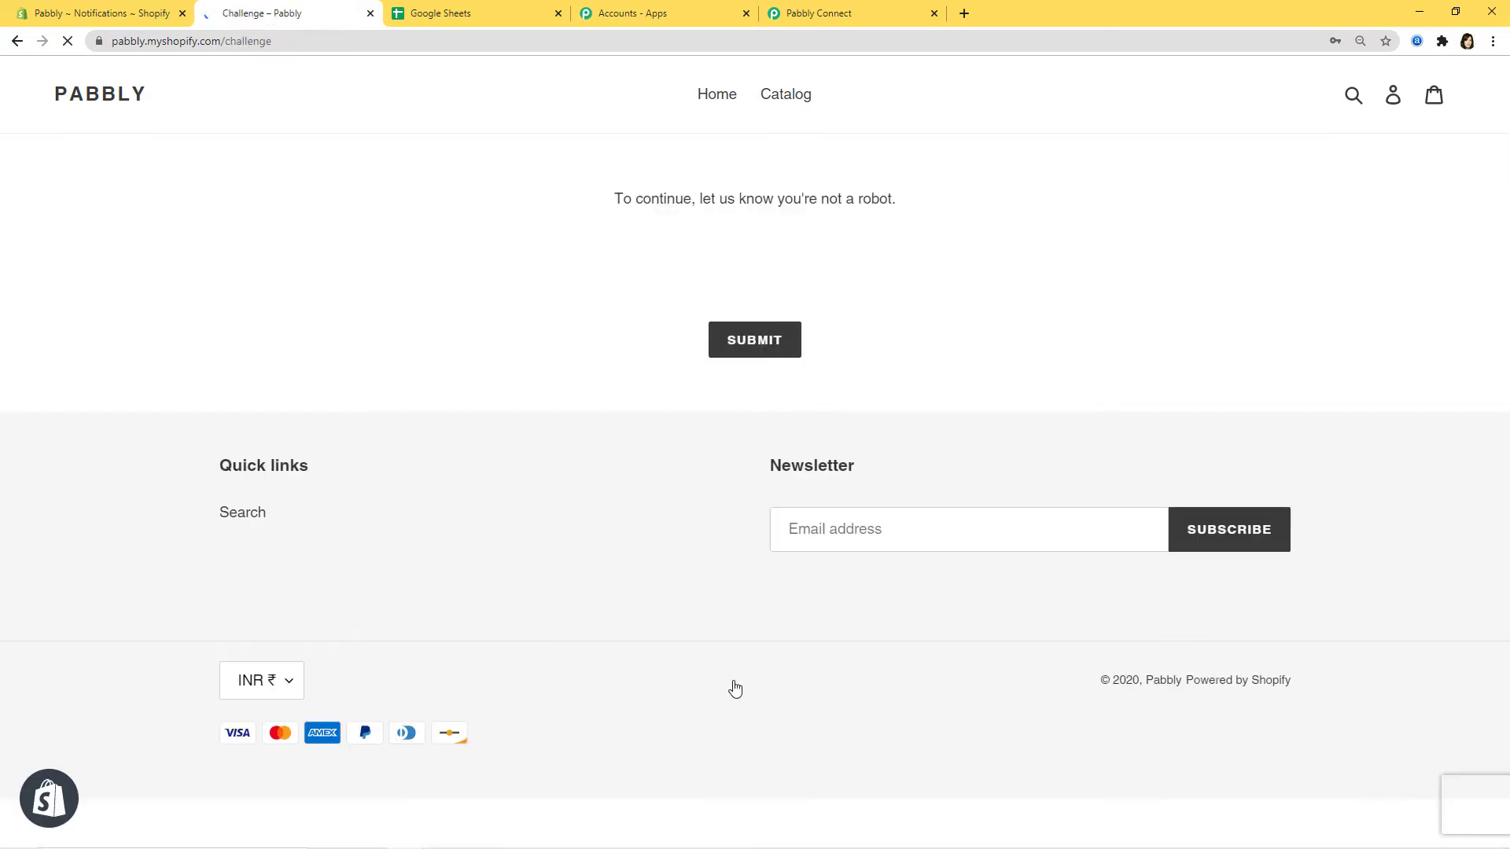
click(636, 263)
click(759, 333)
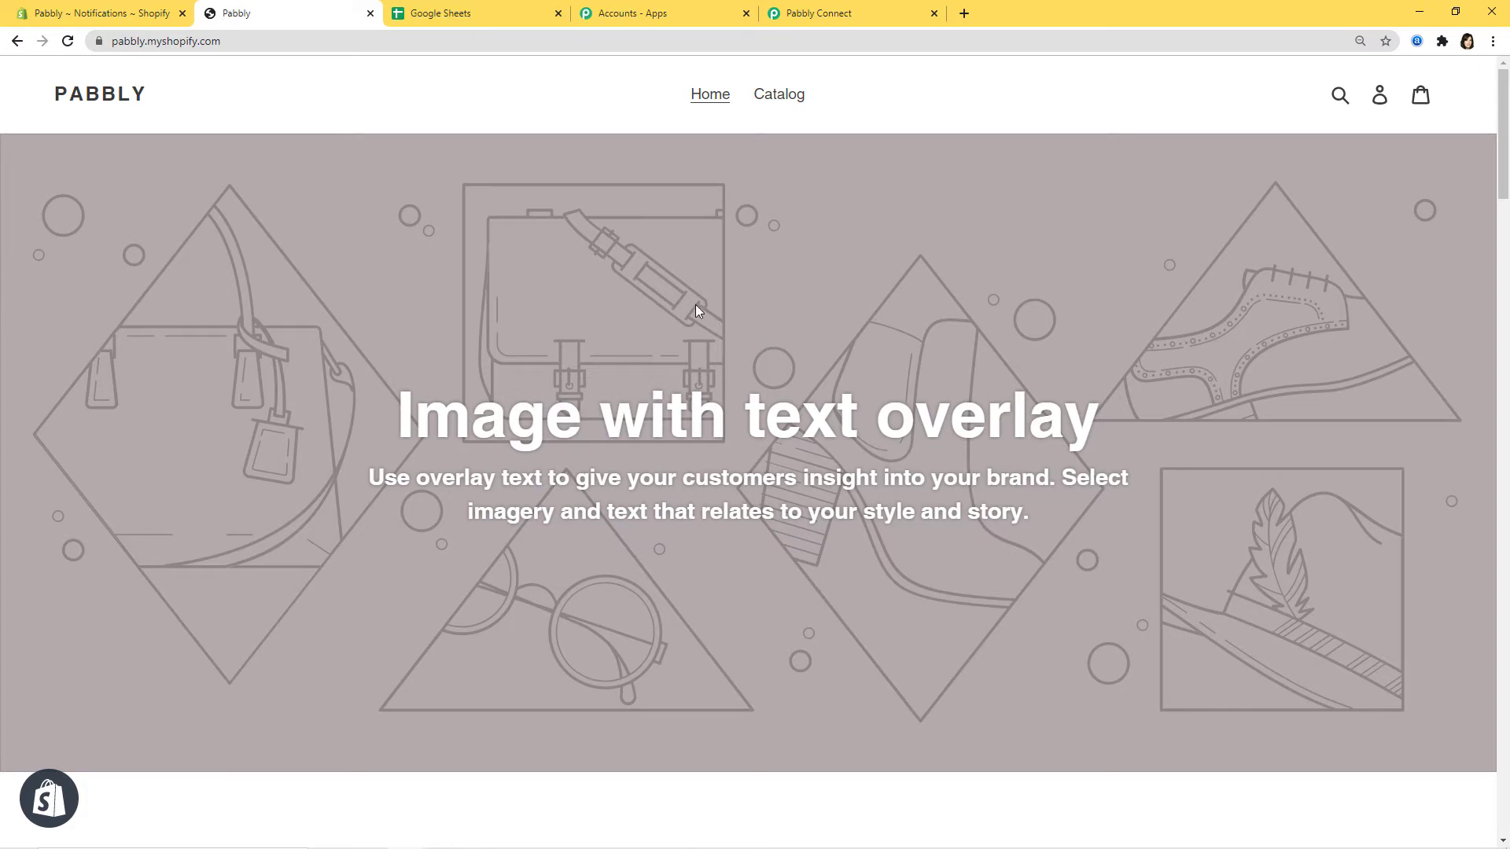
- Review the captured customer webhook response (currency INR) and save the Shopify trigger step
click(802, 12)
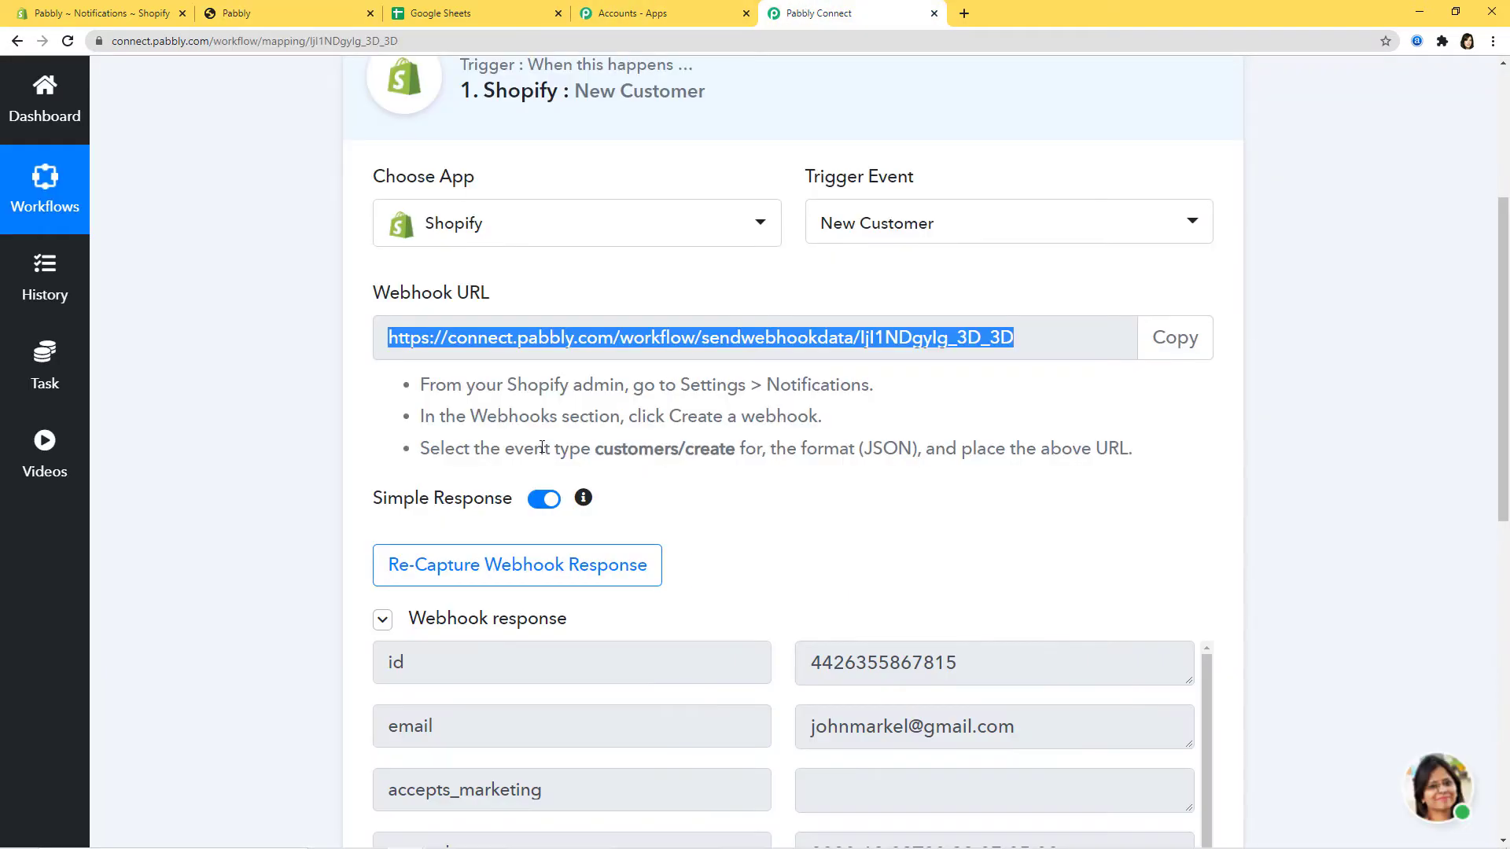
scroll(1319, 567, down, 3)
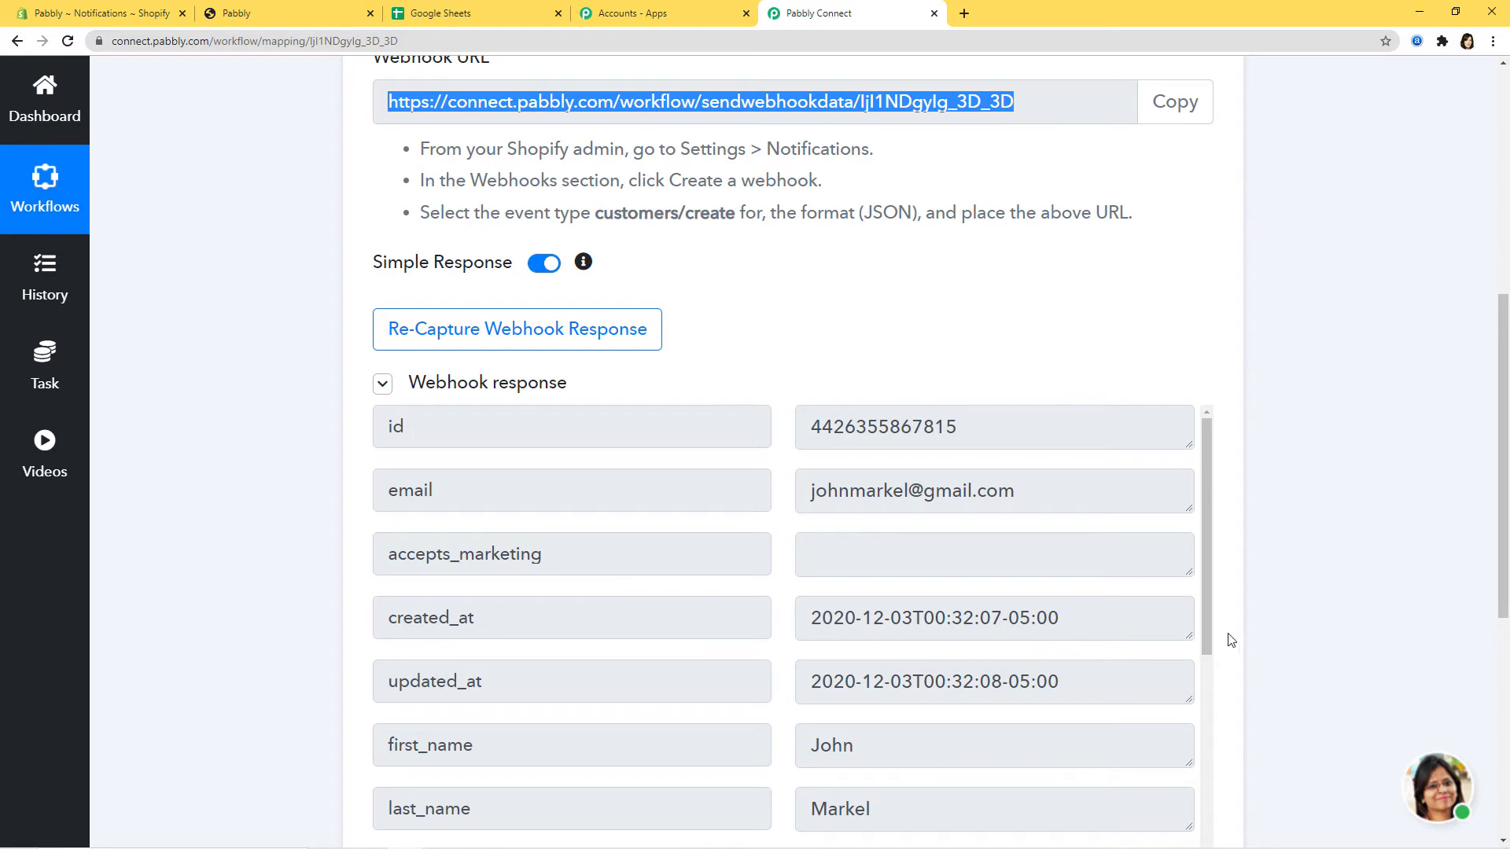
scroll(1267, 623, down, 3)
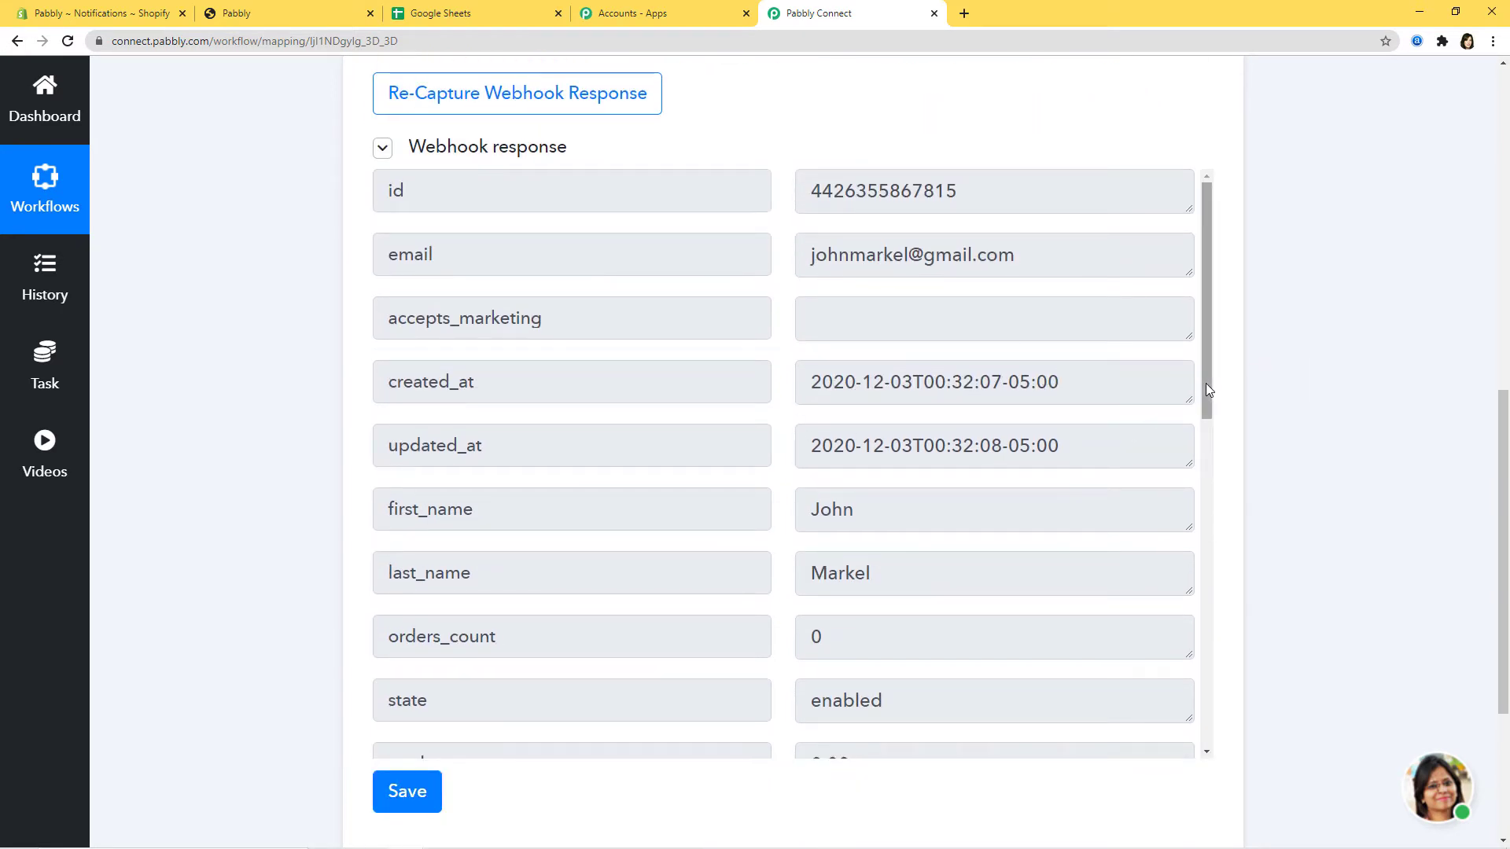
drag(1205, 384, 1206, 579)
drag(1209, 496, 1200, 662)
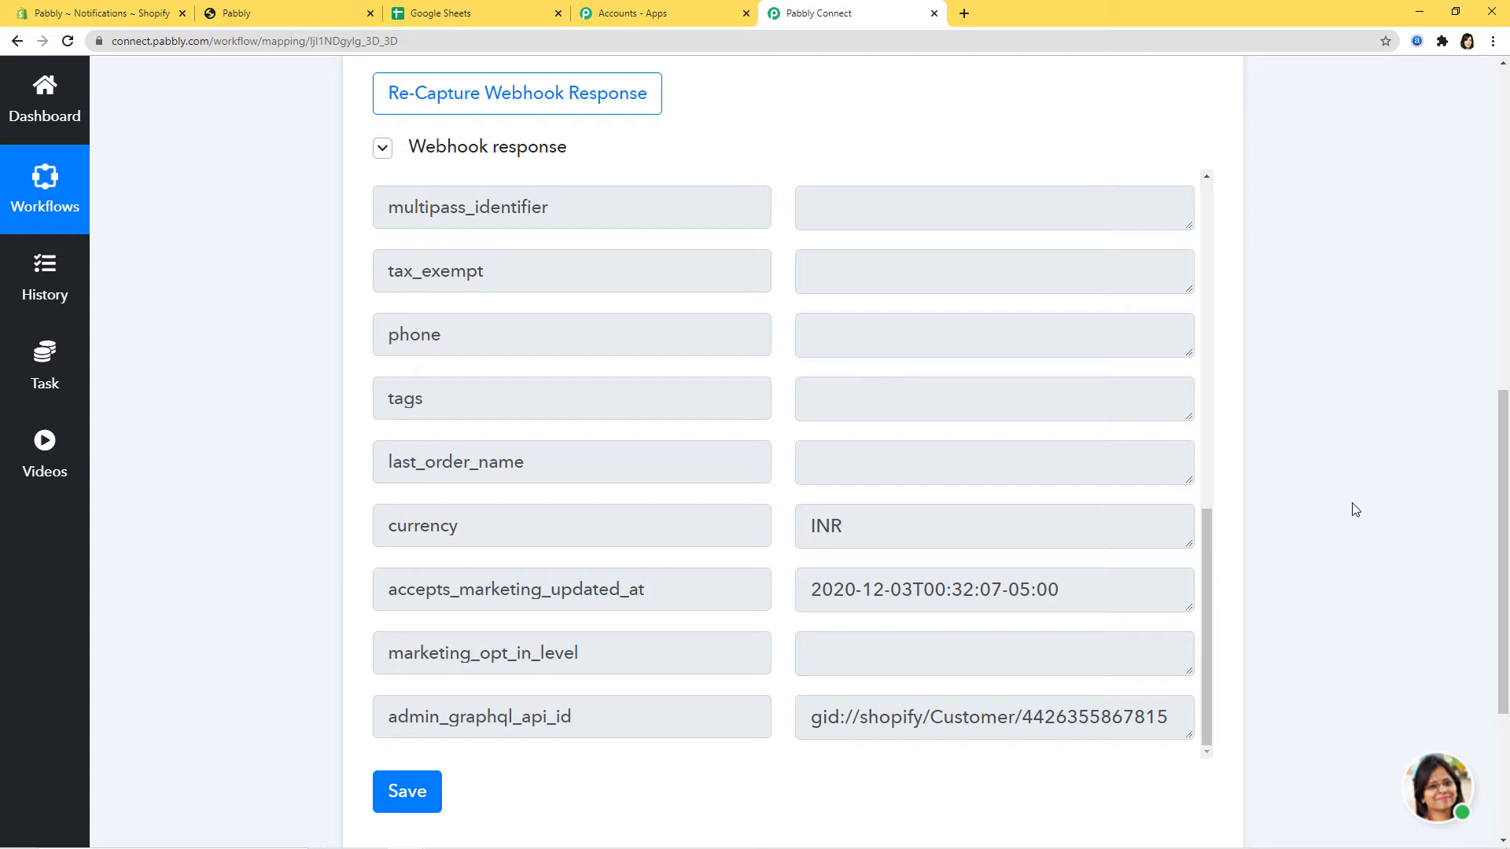
scroll(1354, 509, down, 2)
click(408, 633)
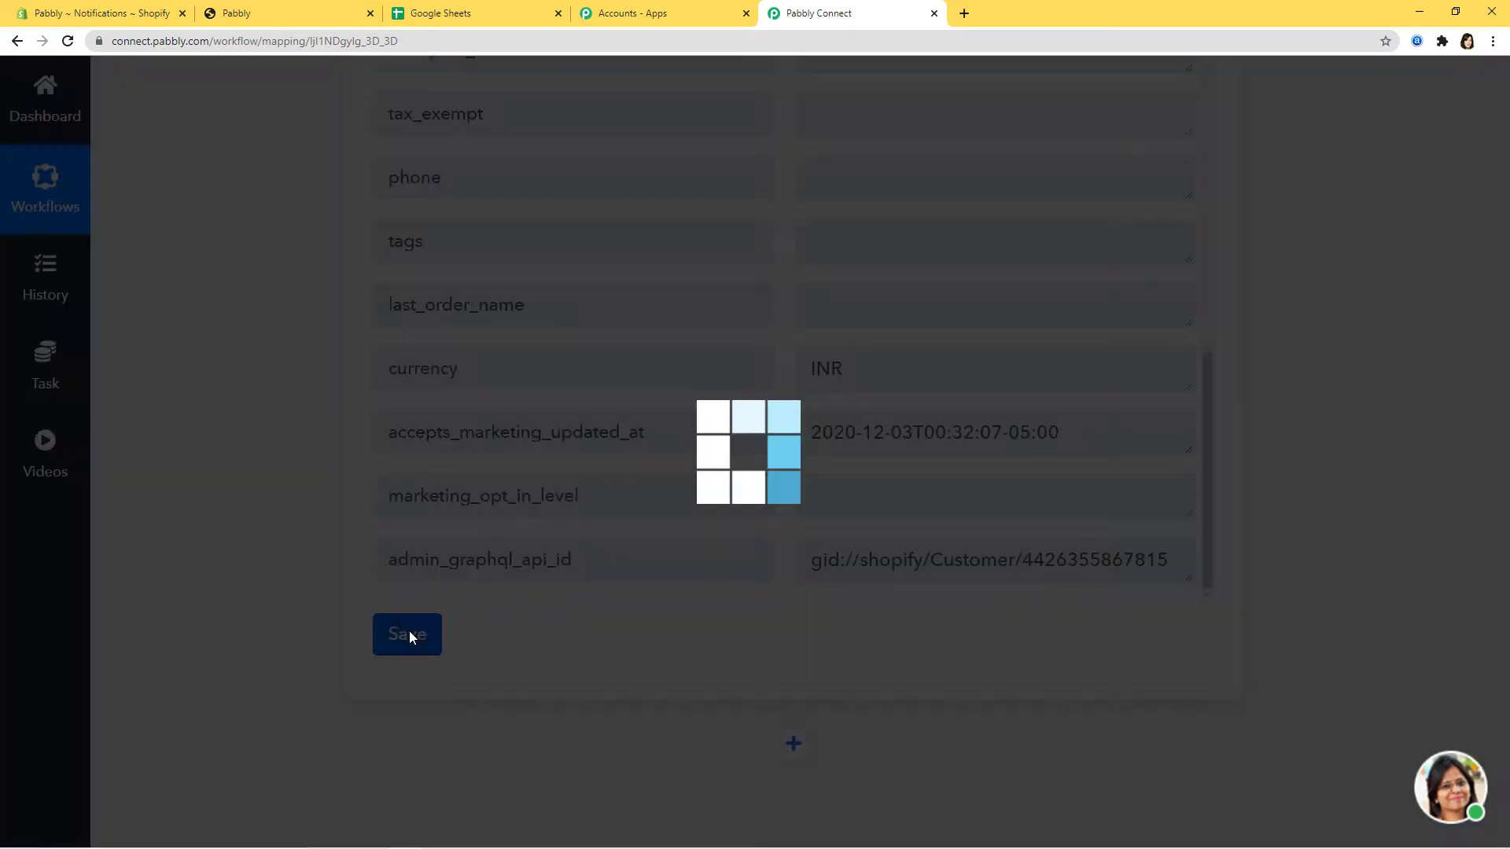
click(749, 585)
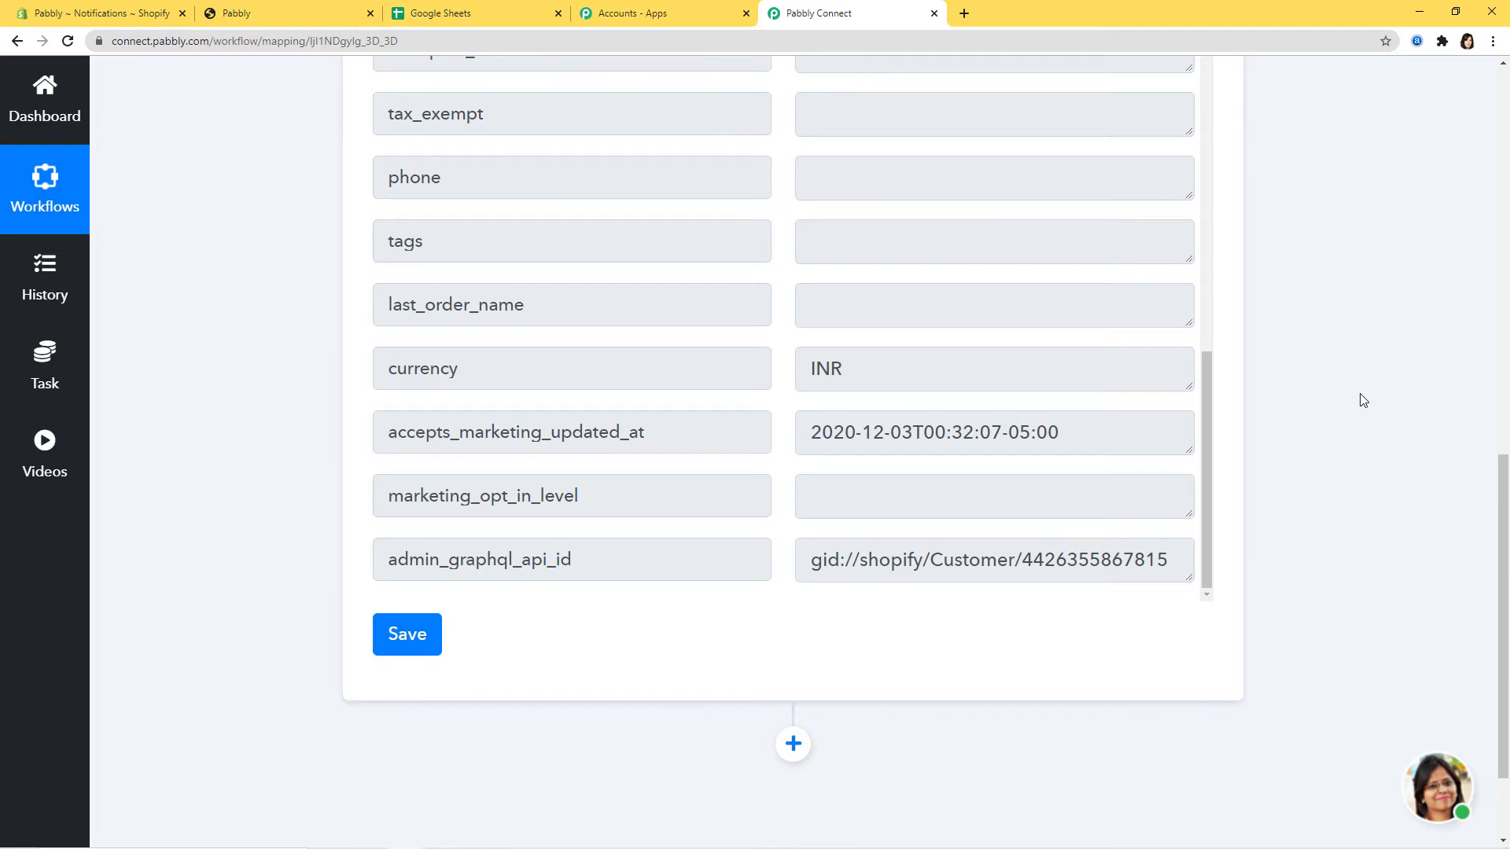
scroll(1337, 393, down, 1)
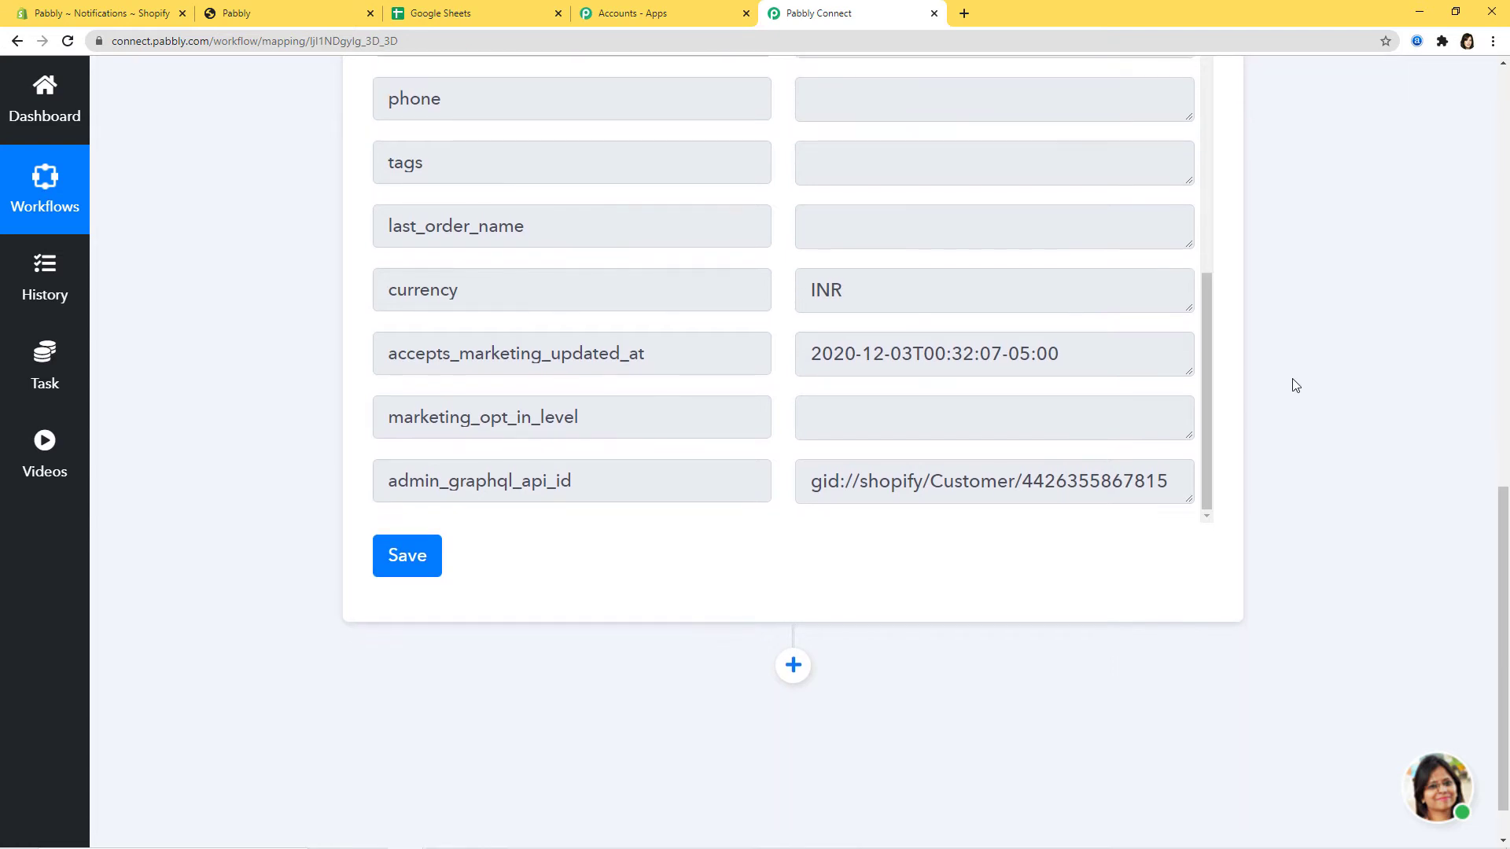
- Add a Google Sheets action step below the Shopify trigger with Add New Row as the event
click(791, 666)
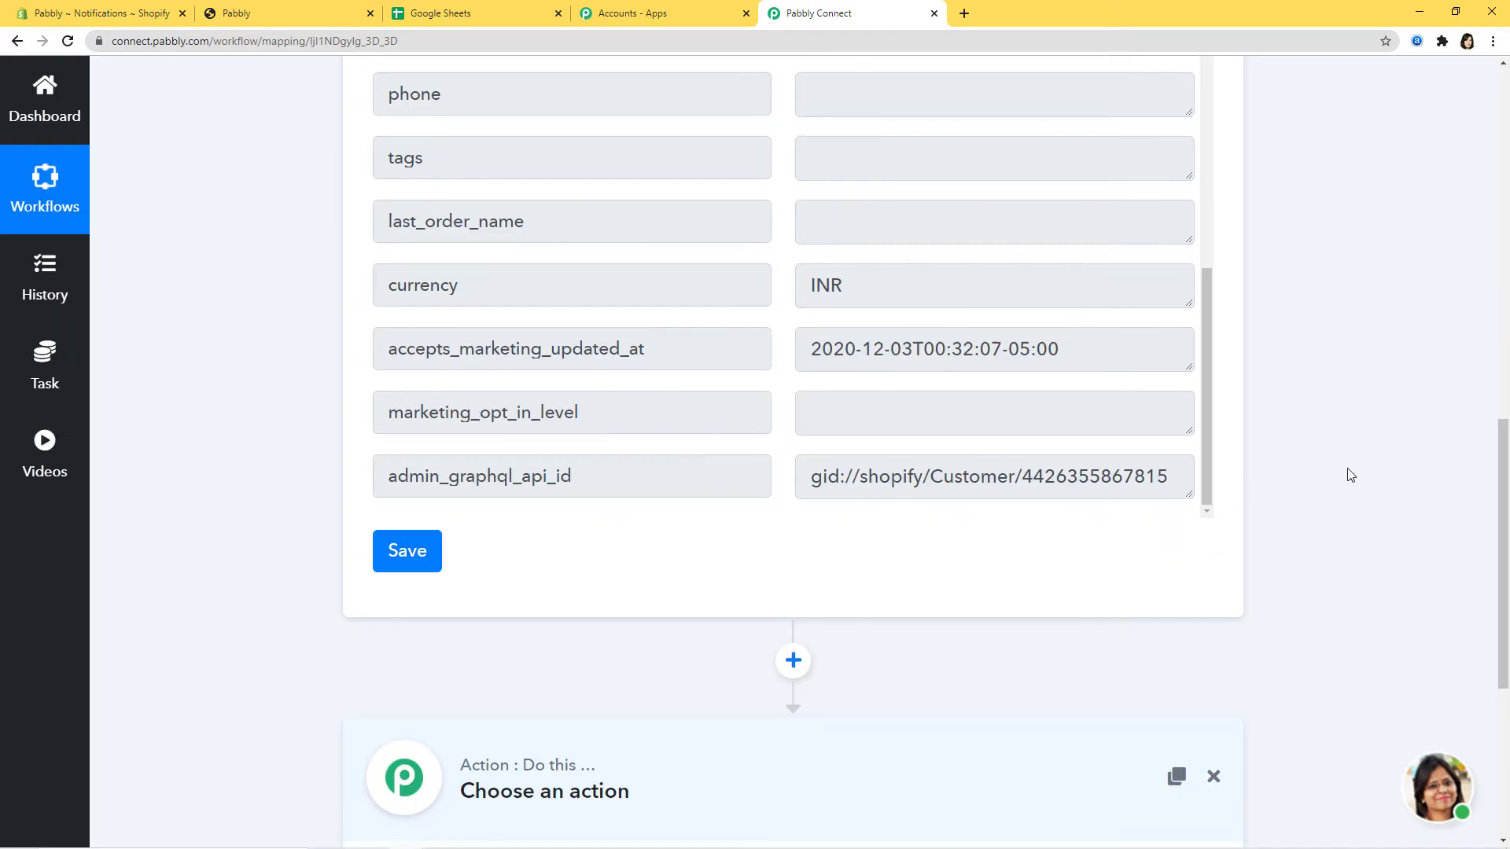
scroll(1344, 474, down, 5)
click(695, 506)
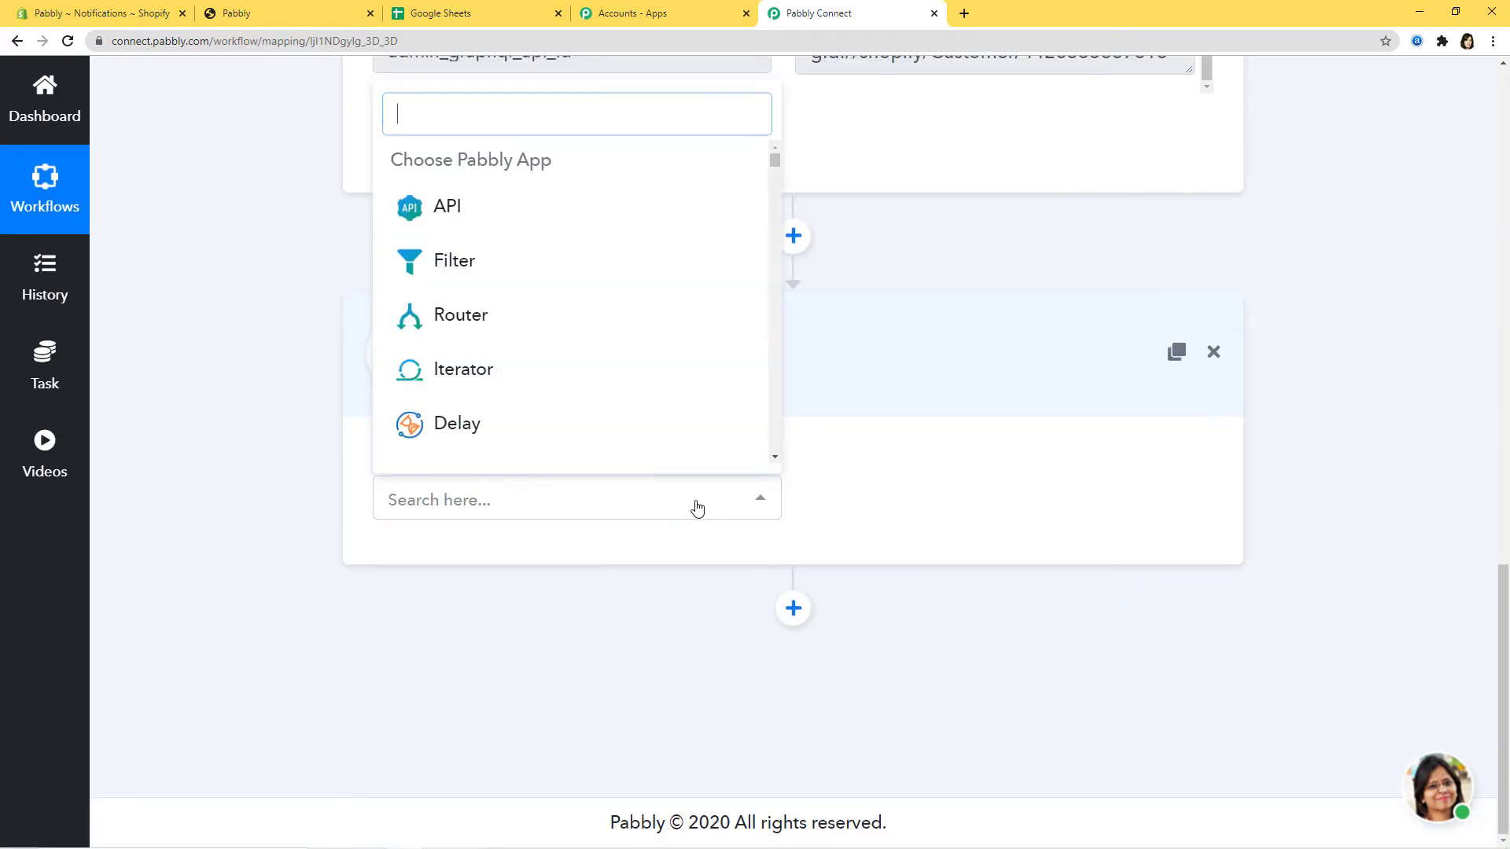
text(Google)
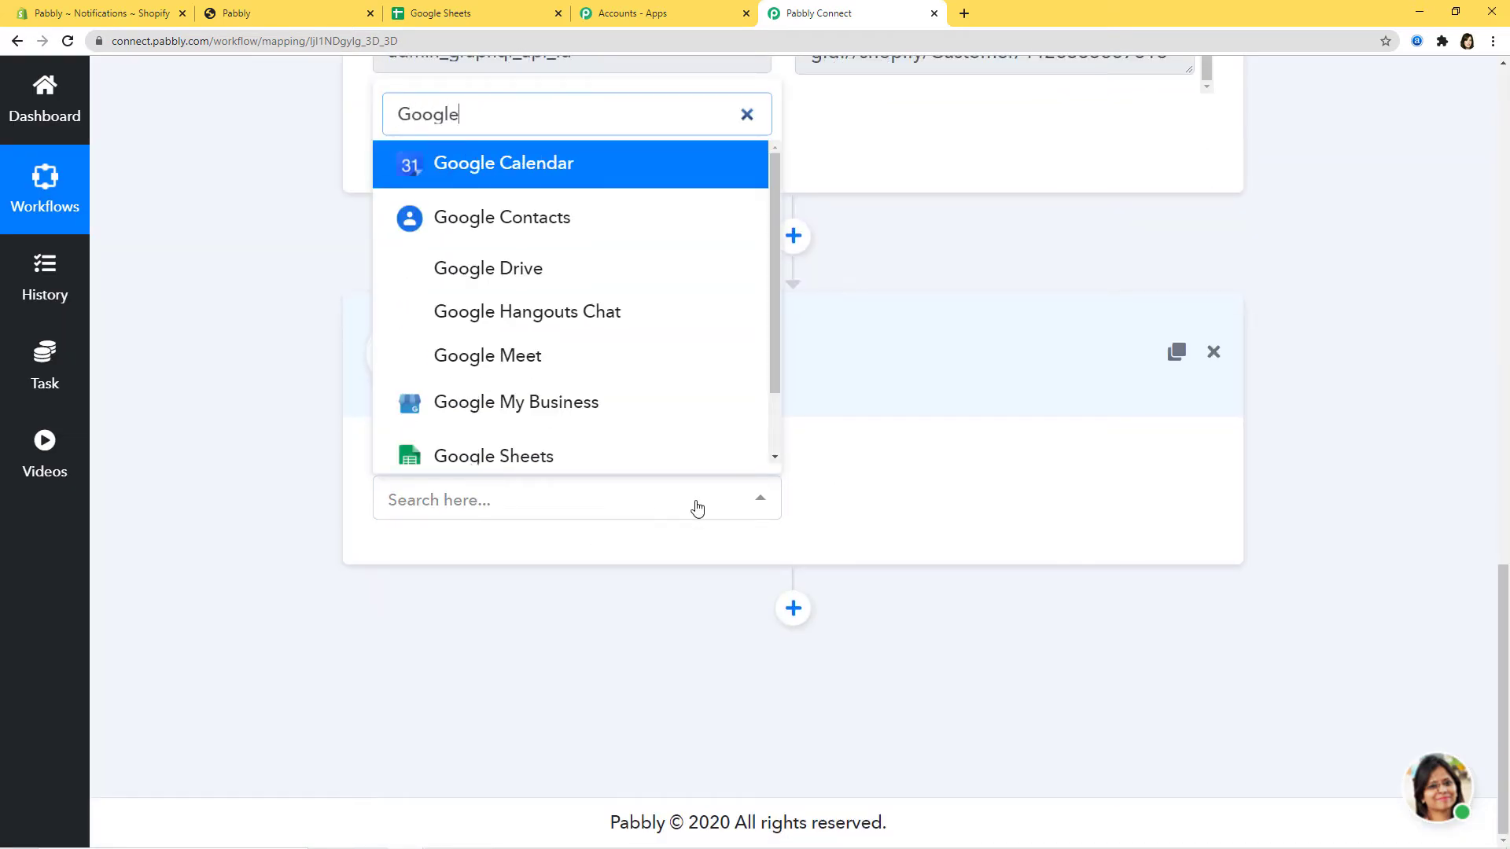
scroll(634, 347, down, 3)
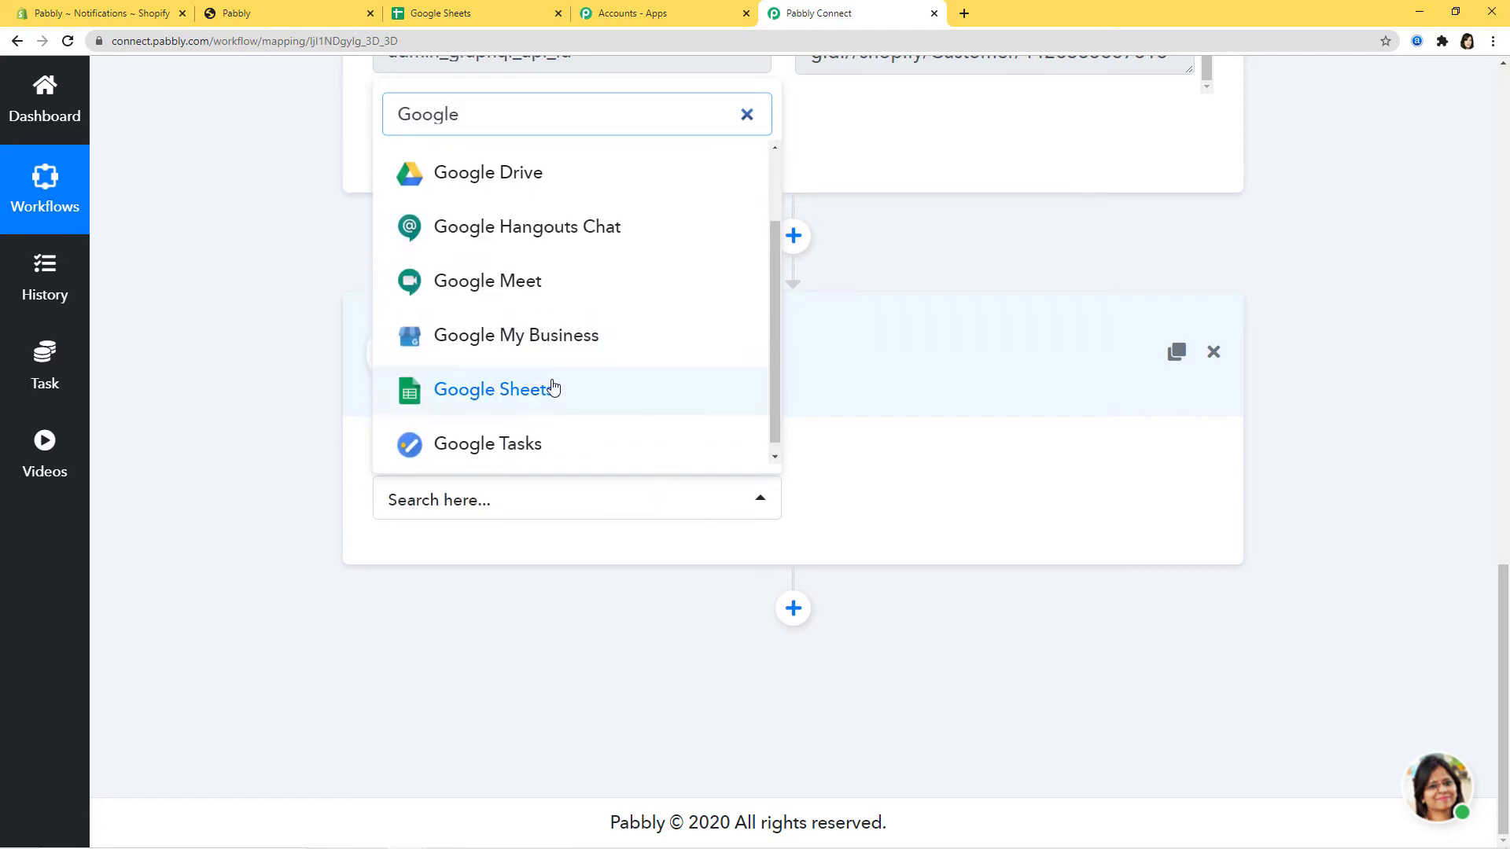
click(553, 387)
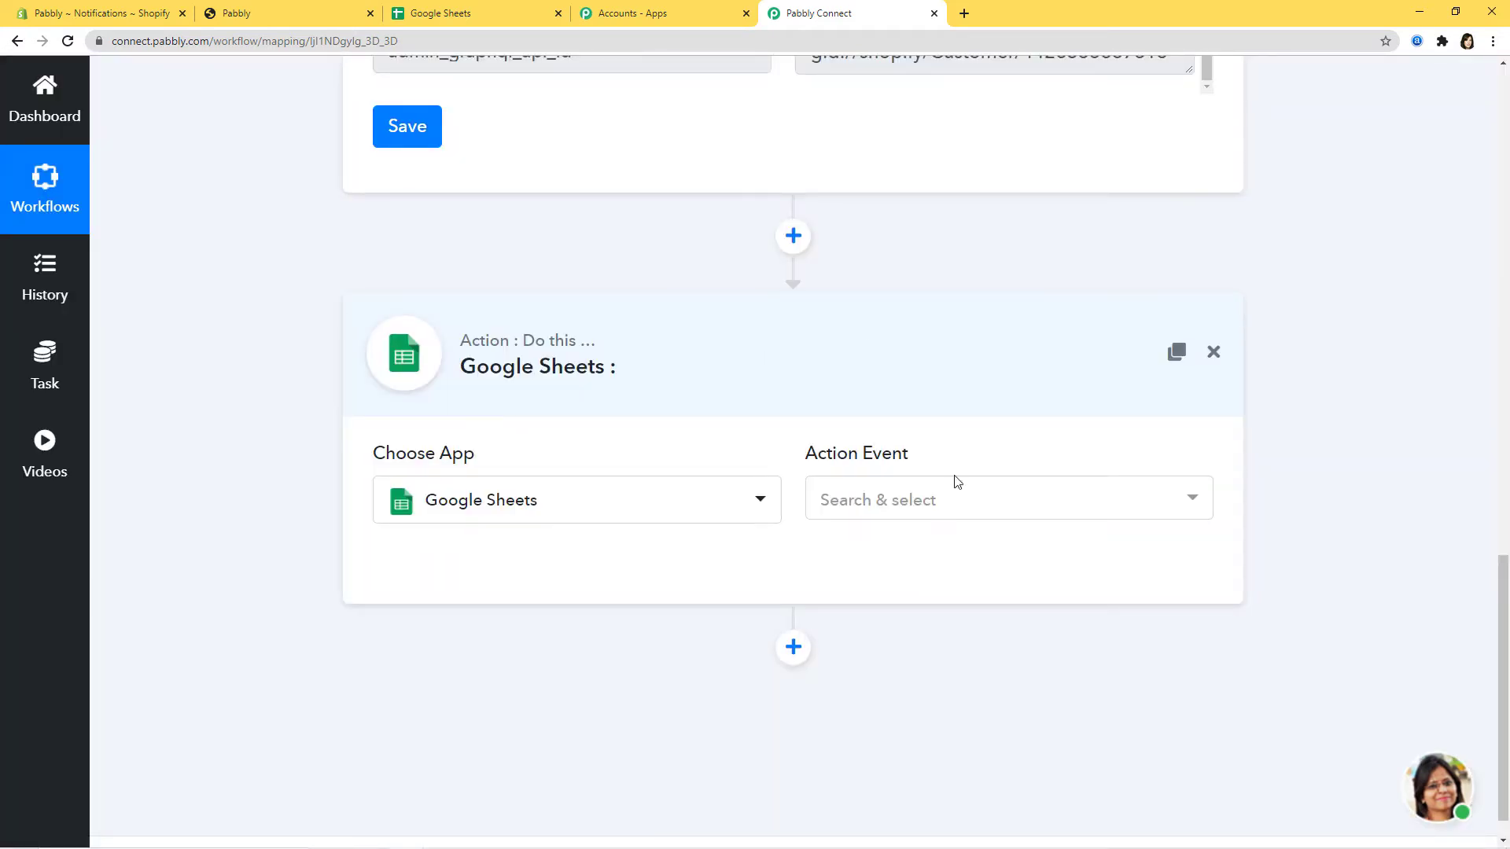
click(953, 499)
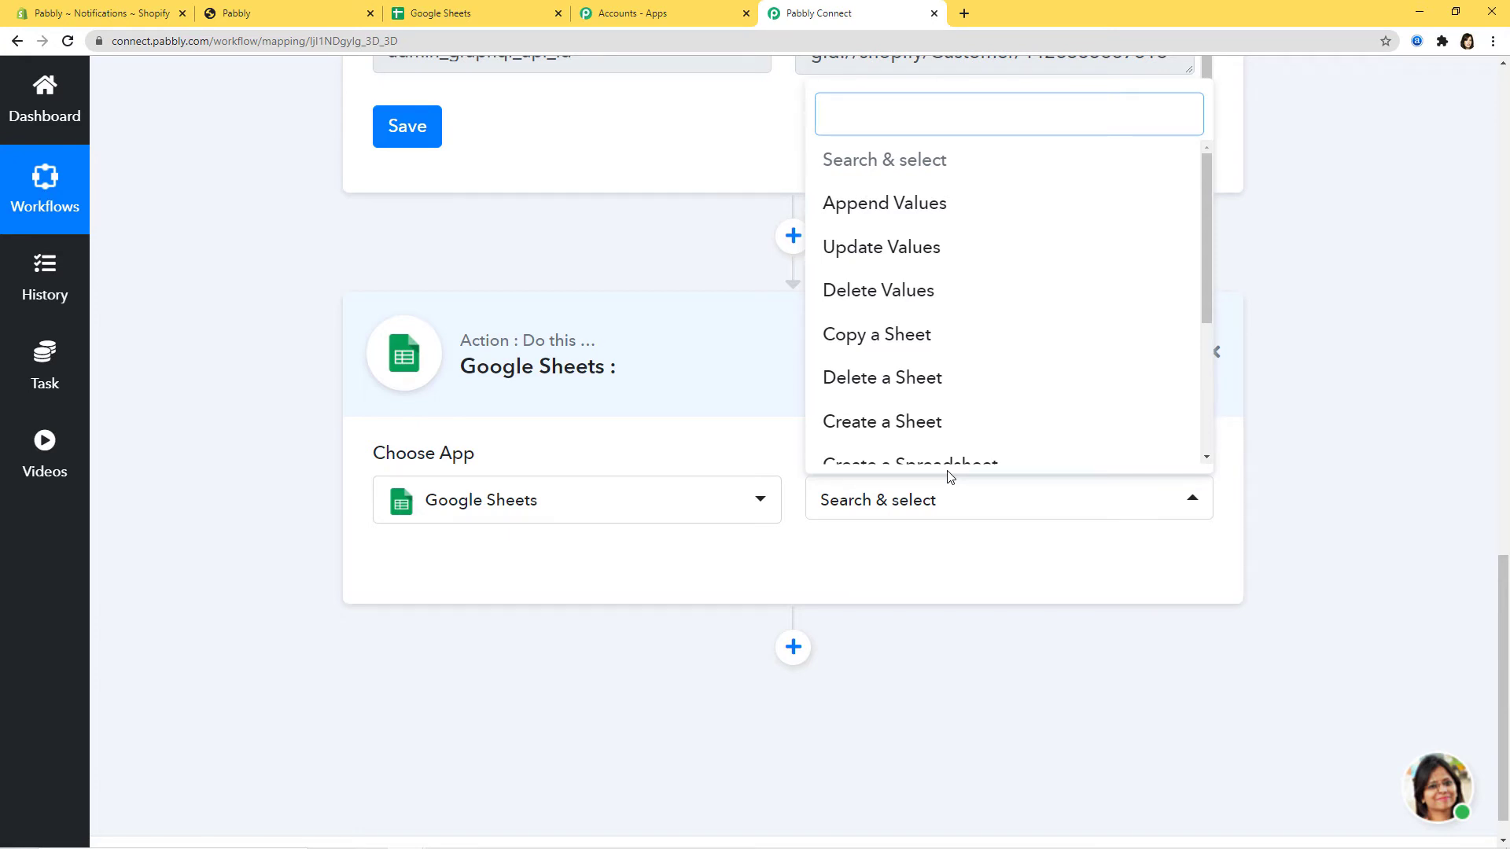
scroll(984, 360, down, 3)
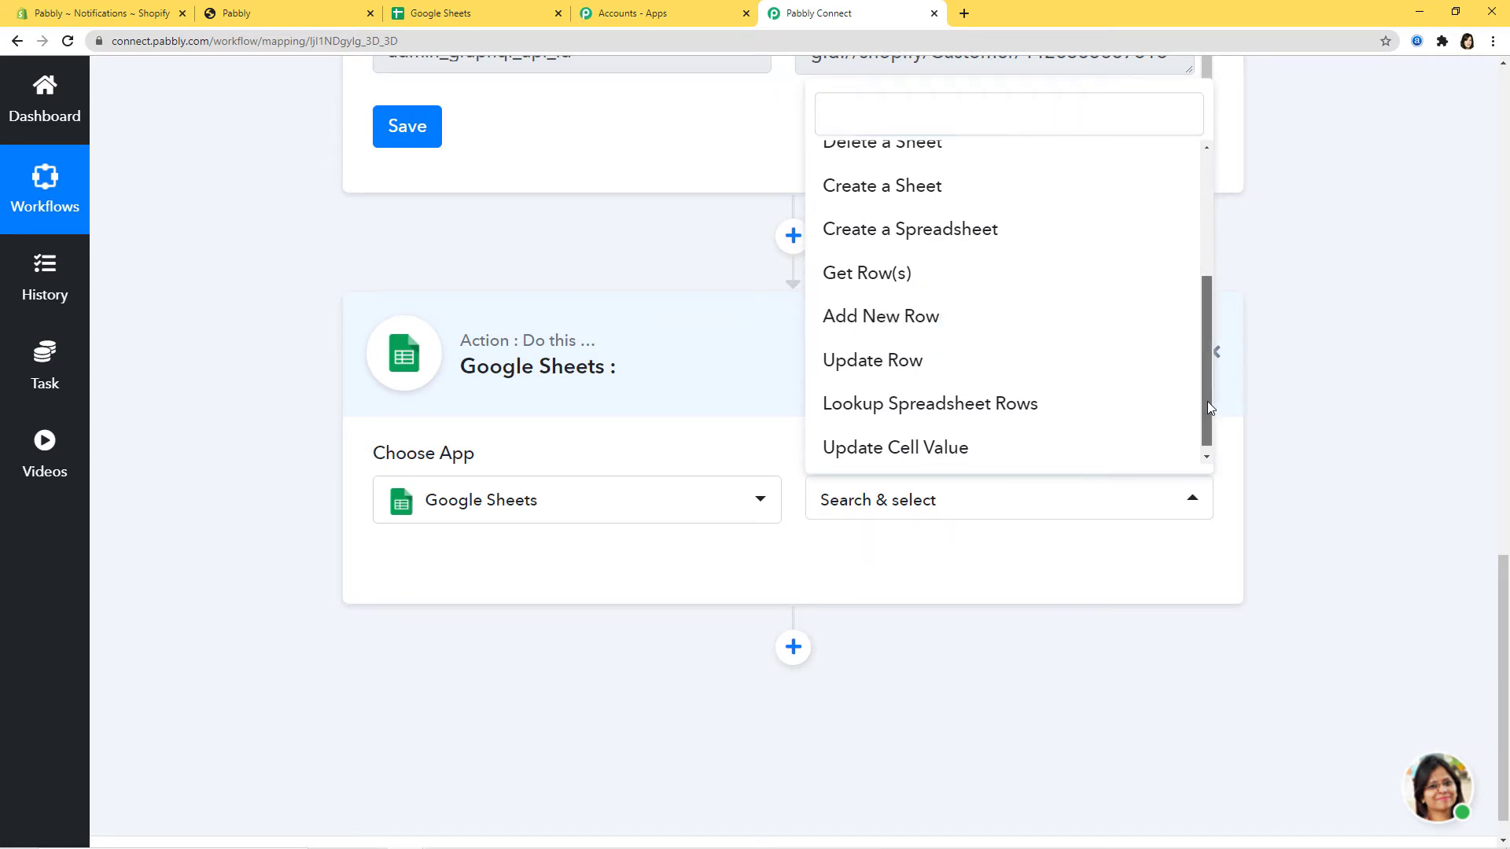
drag(1208, 407, 1184, 440)
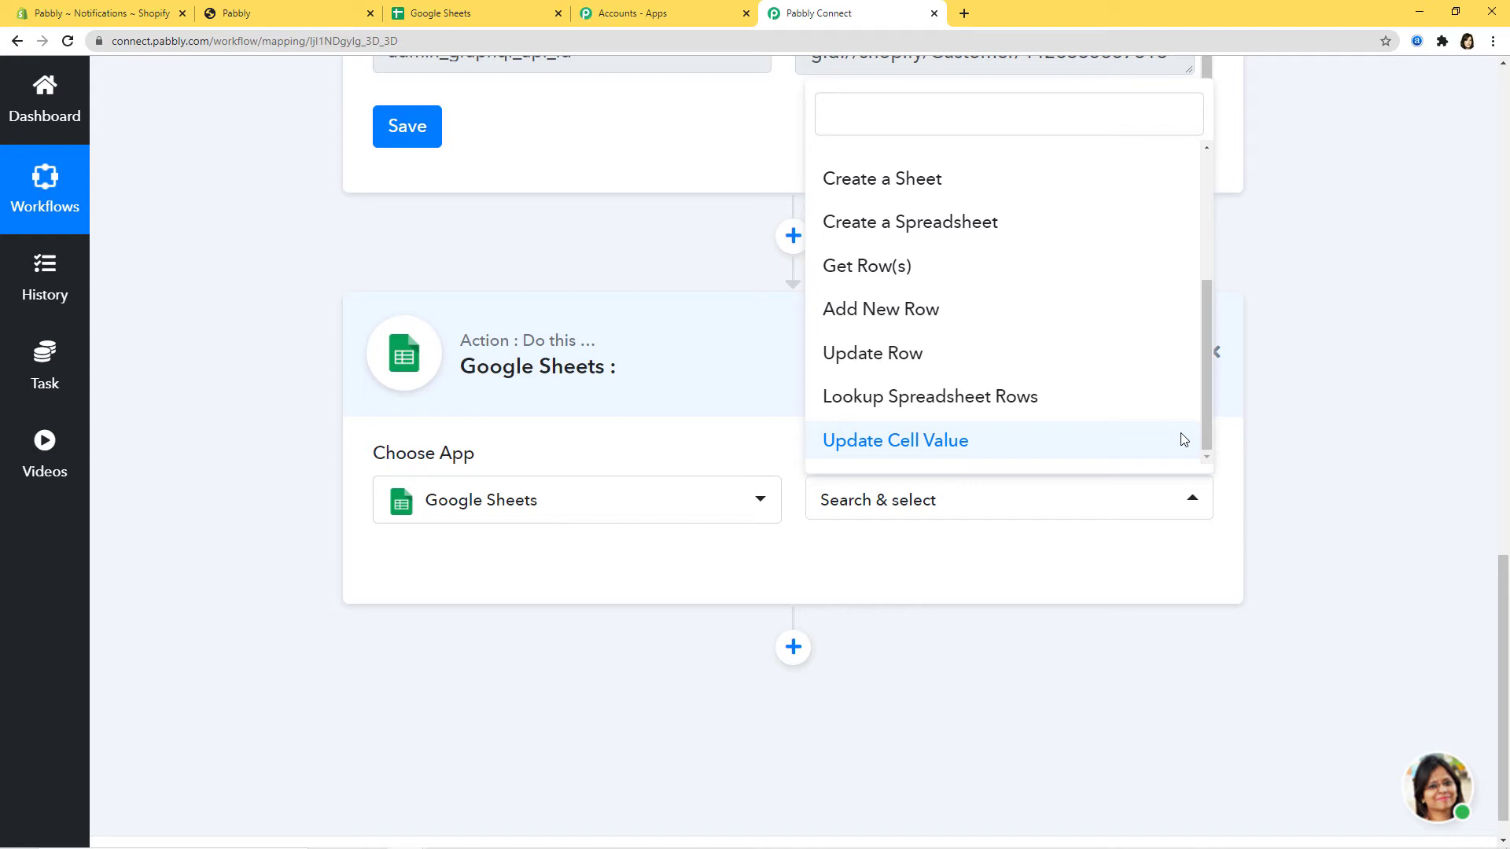
click(929, 321)
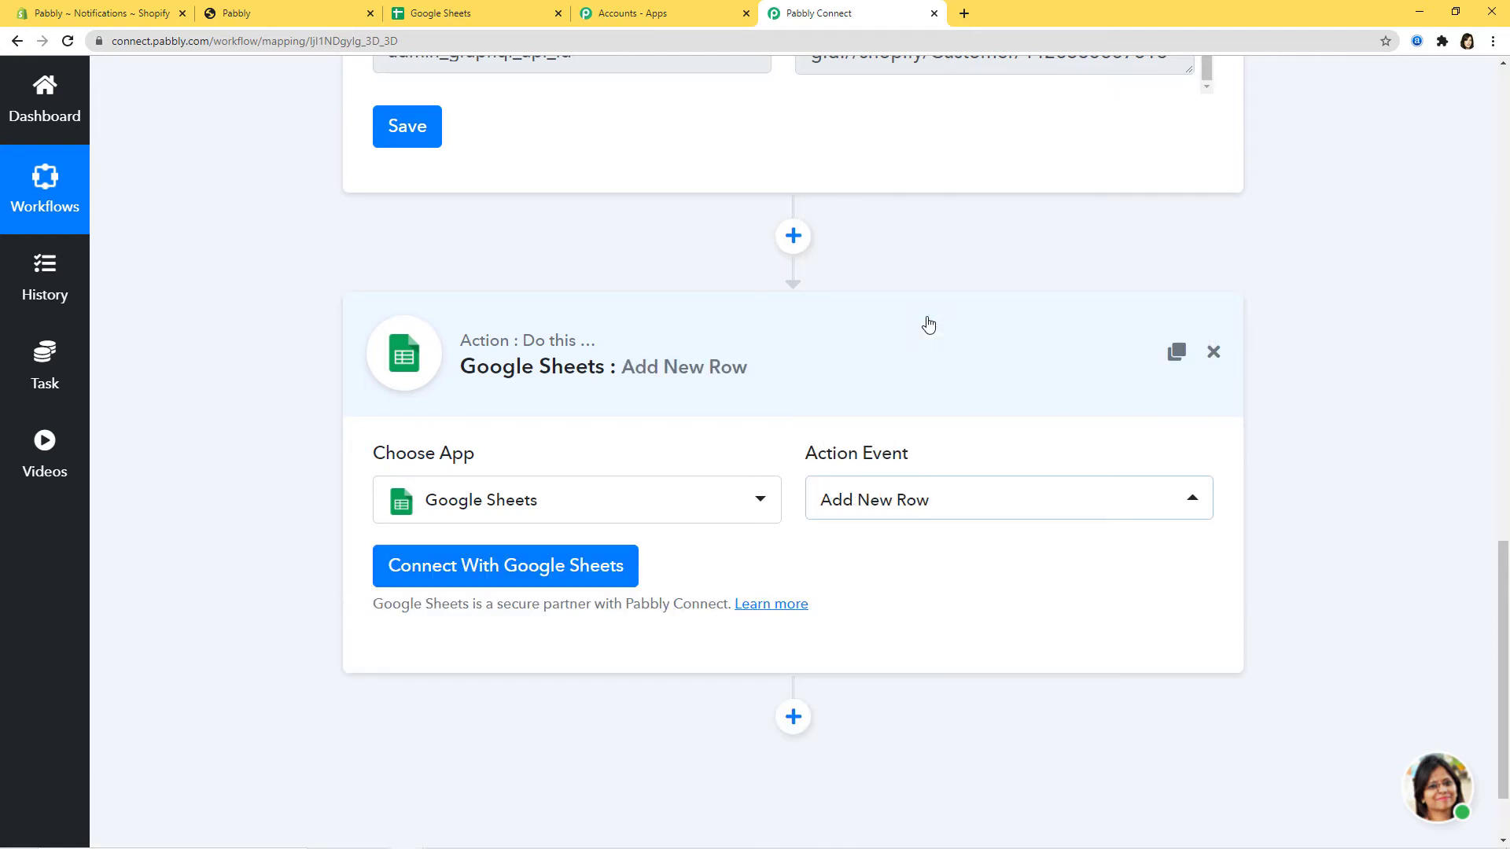
- Begin the Google Sheets connection with New Credentials selected, then move to the Google Sheets tab
click(568, 581)
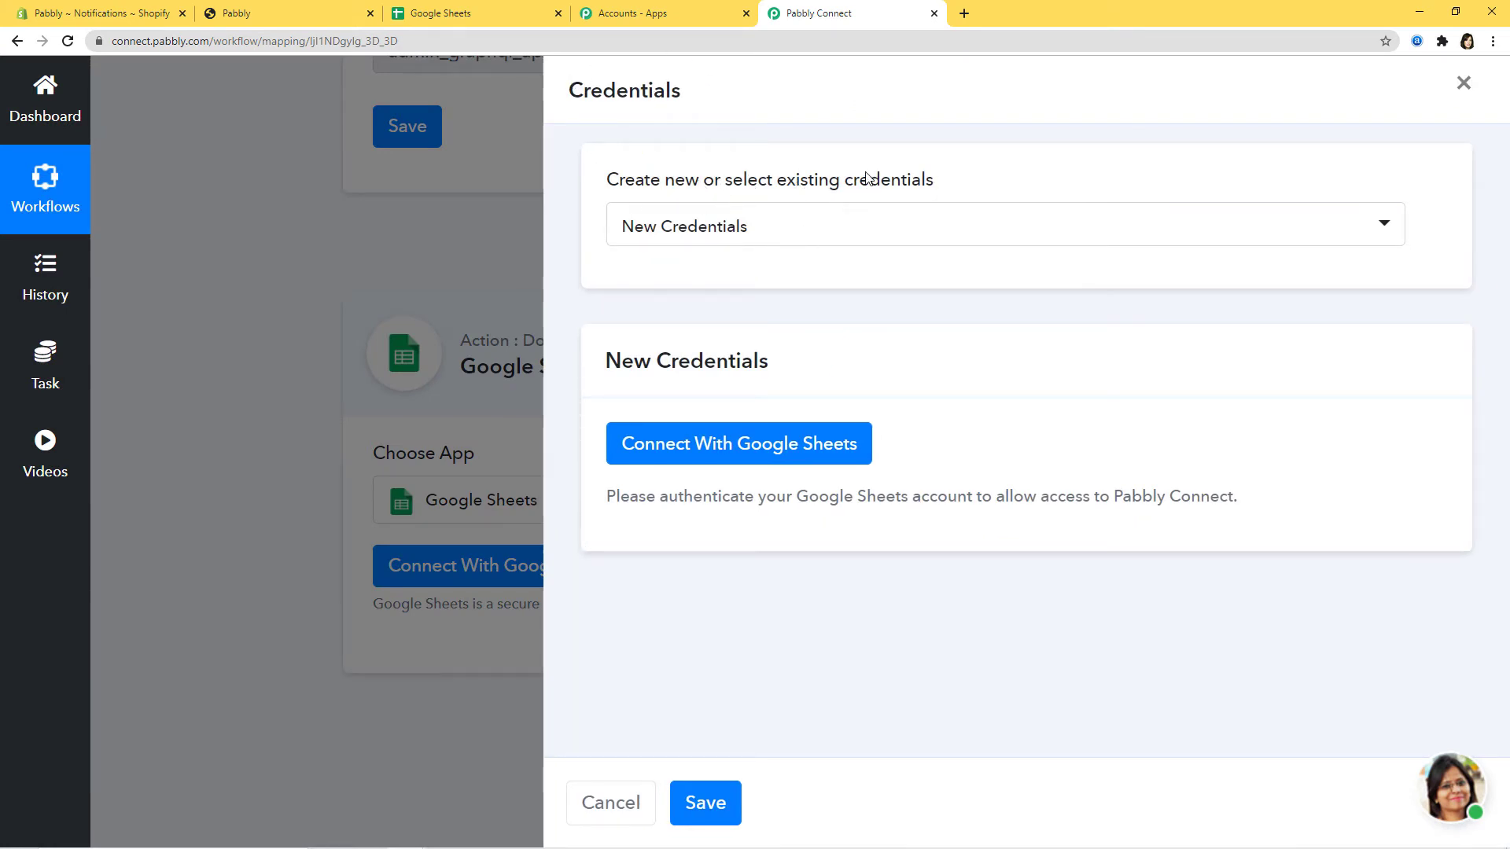
click(859, 228)
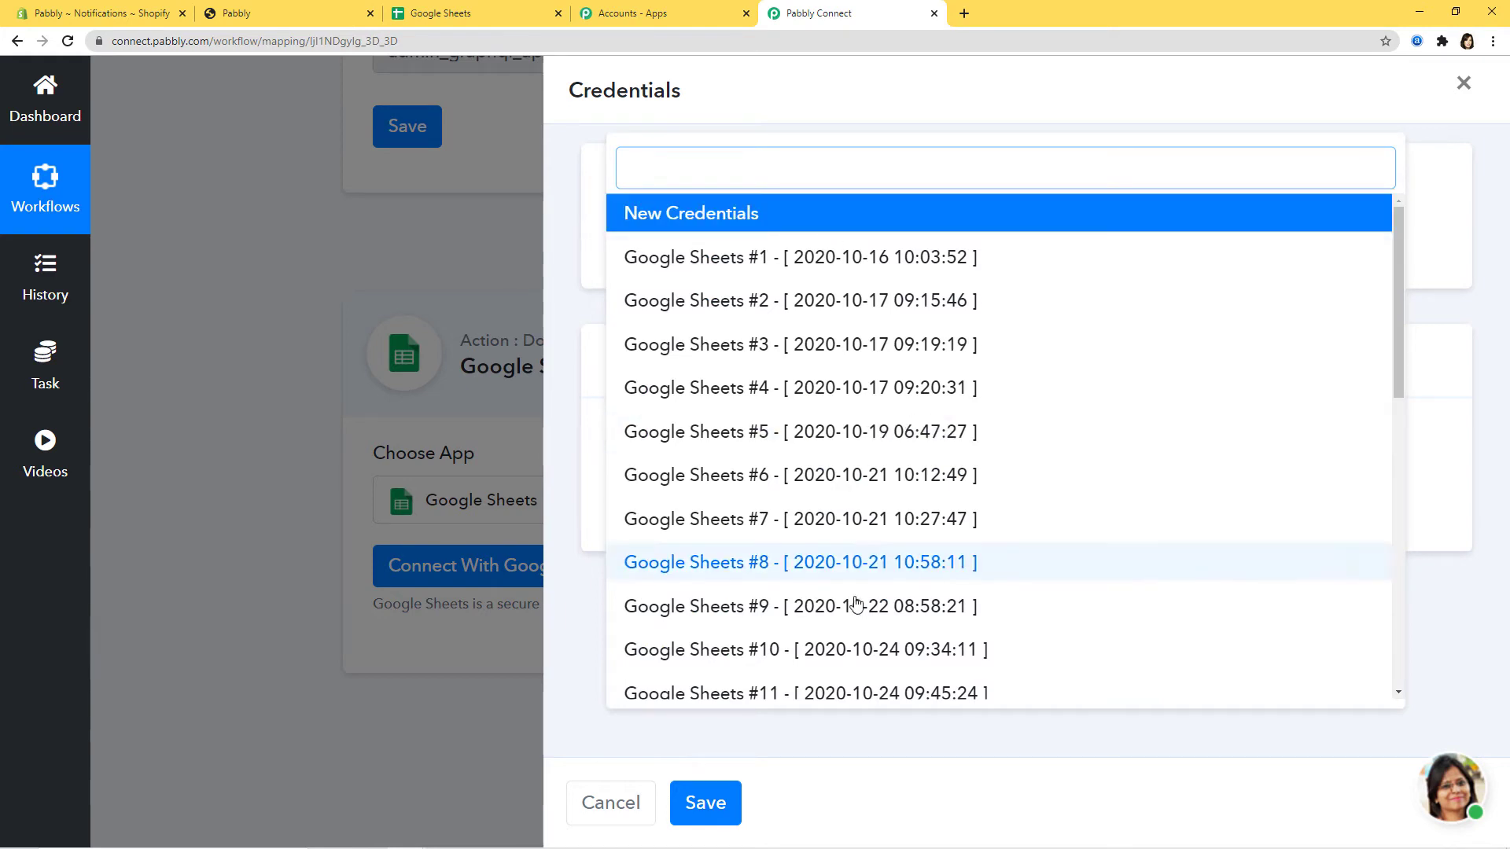
scroll(865, 549, down, 1)
scroll(861, 554, down, 5)
scroll(859, 549, up, 5)
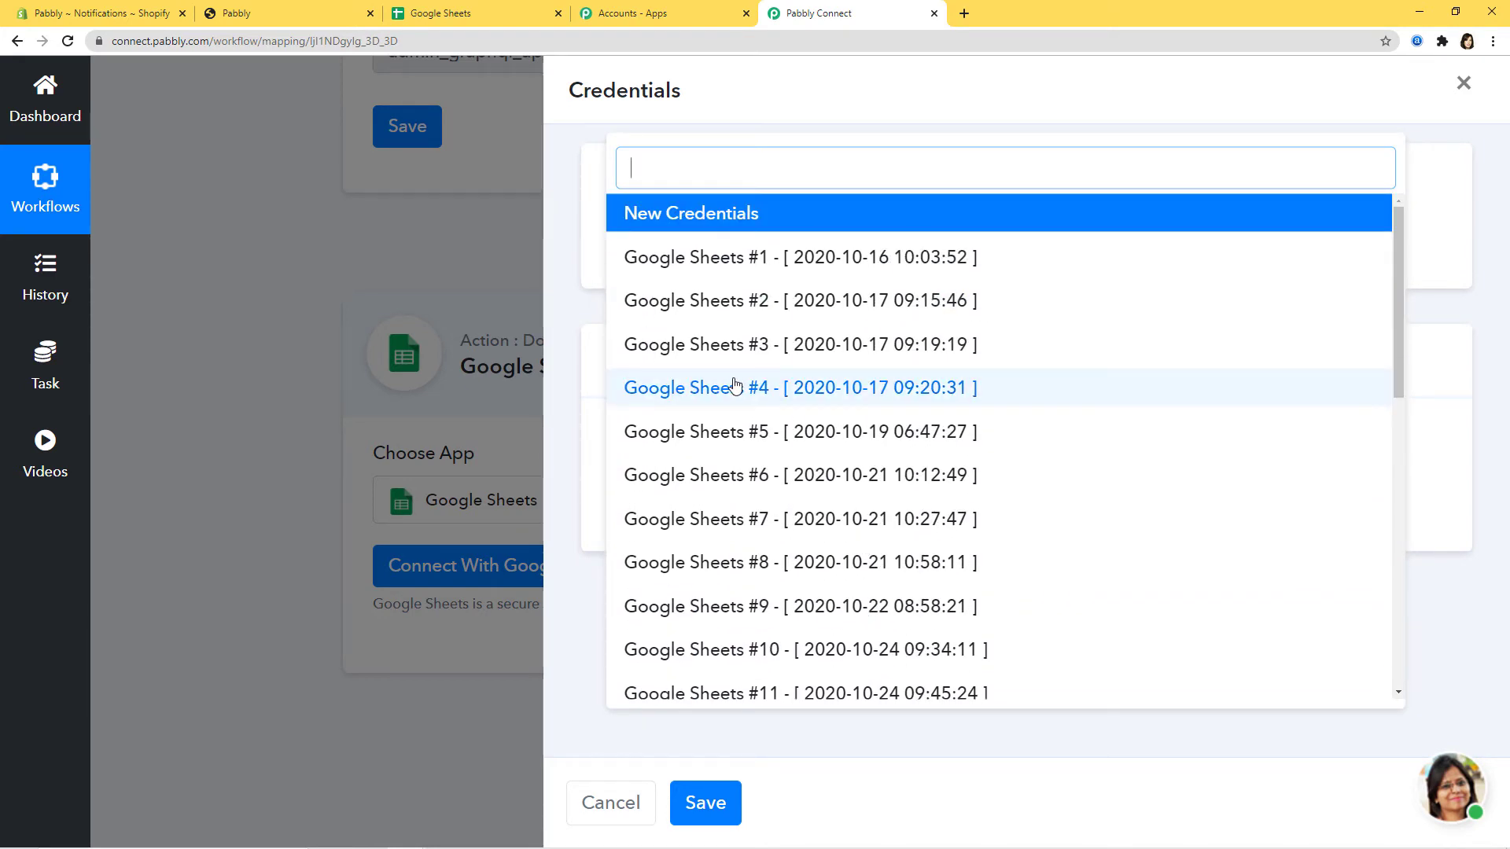
click(710, 214)
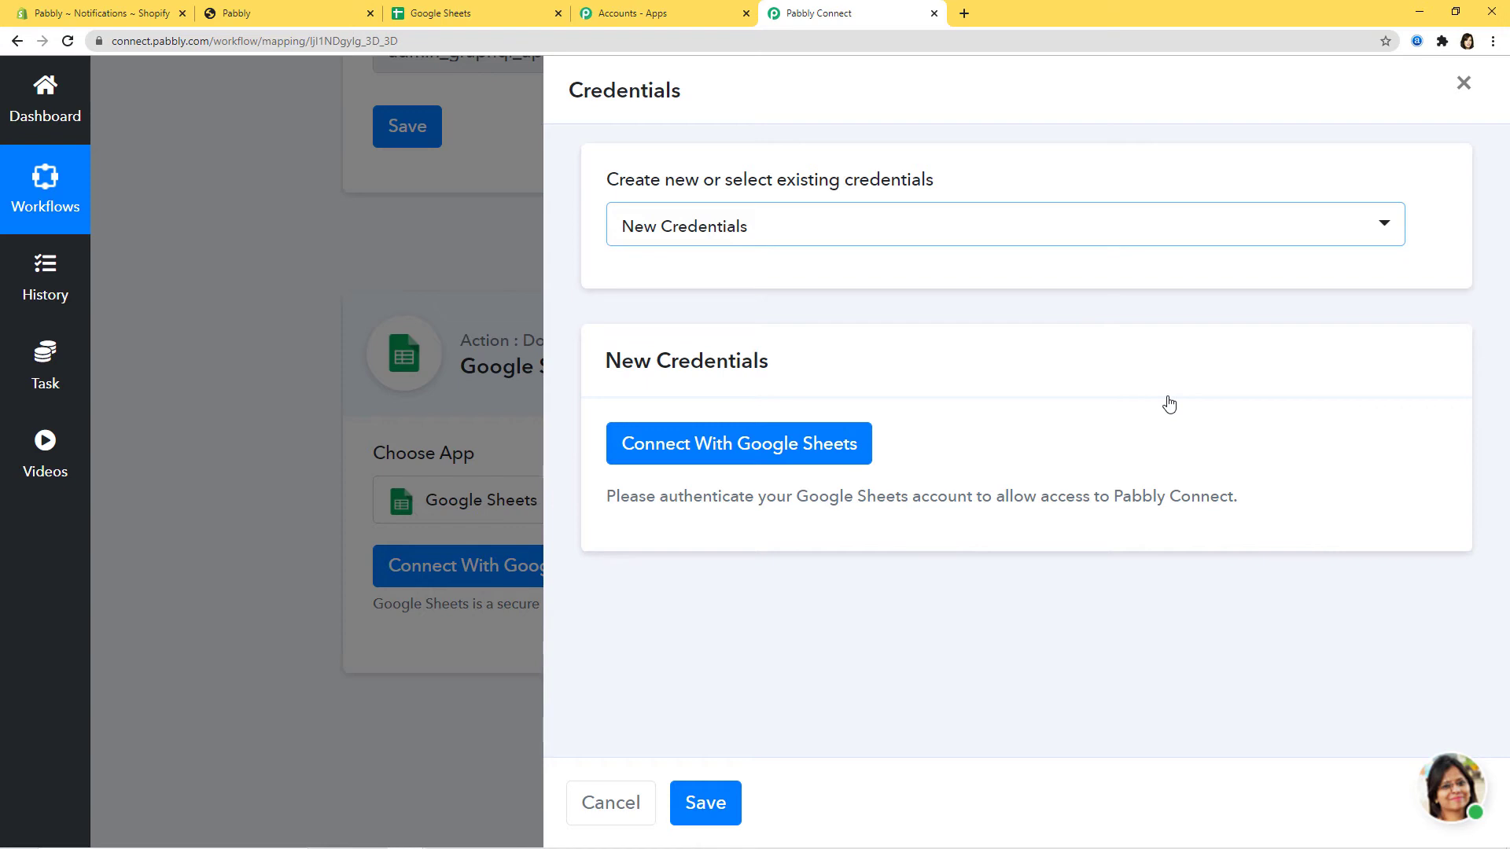
click(456, 14)
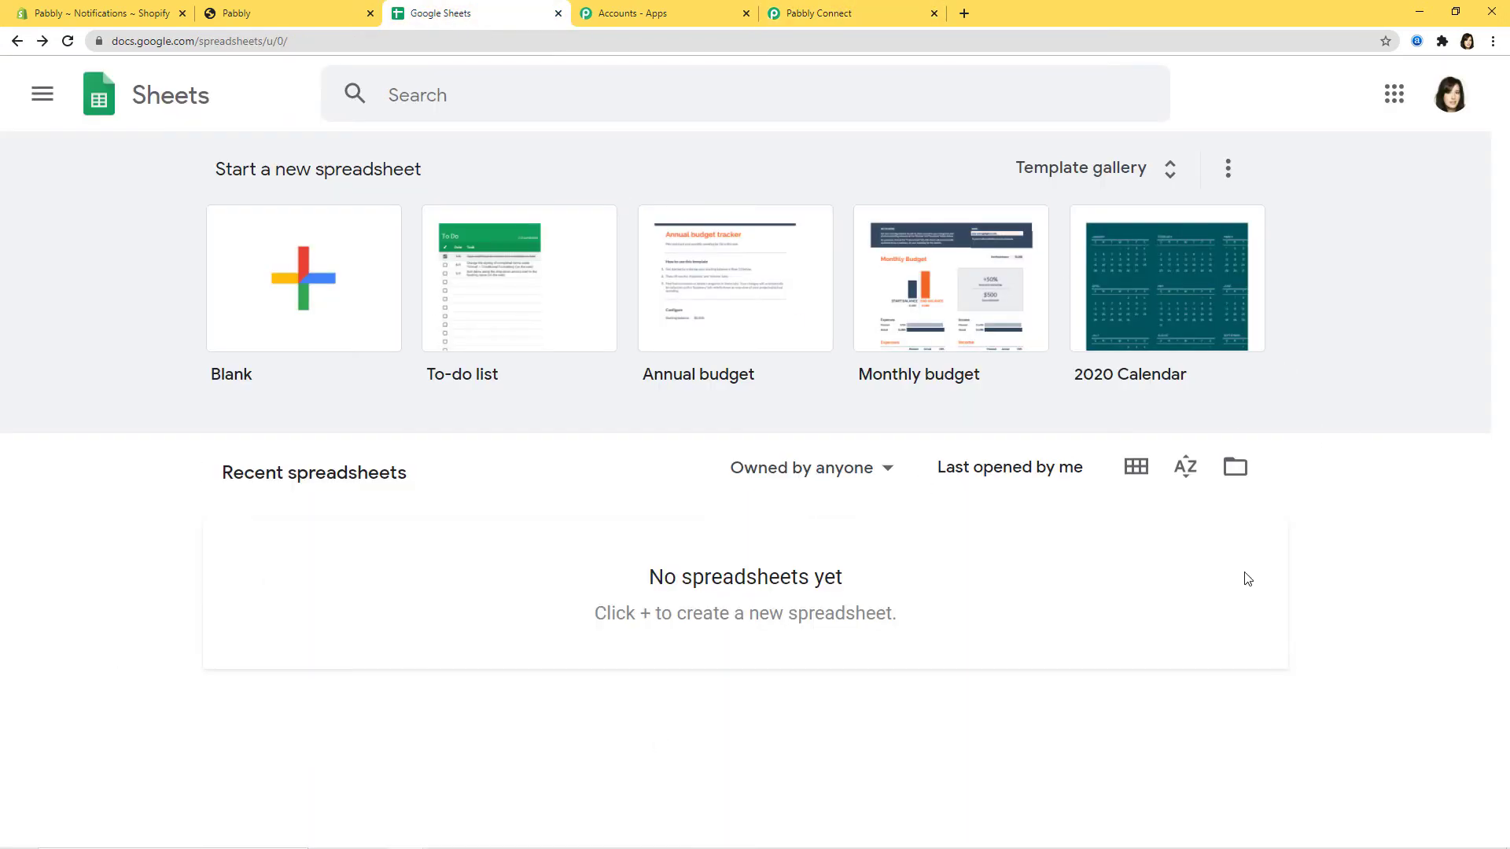
- Create a blank spreadsheet titled 'Shopify to Google Sheets'
click(301, 277)
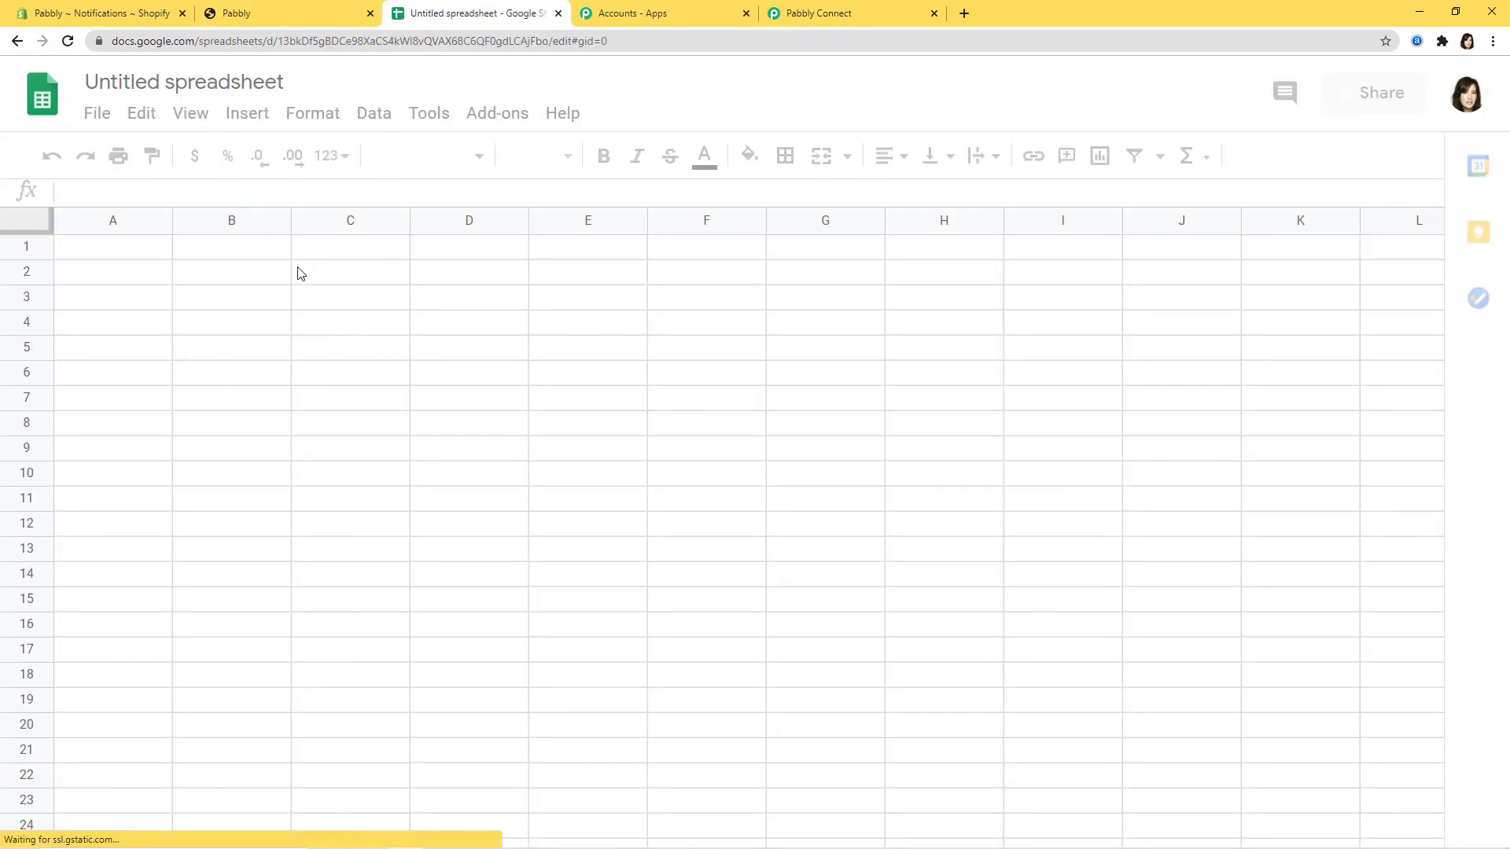
click(200, 83)
text(S)
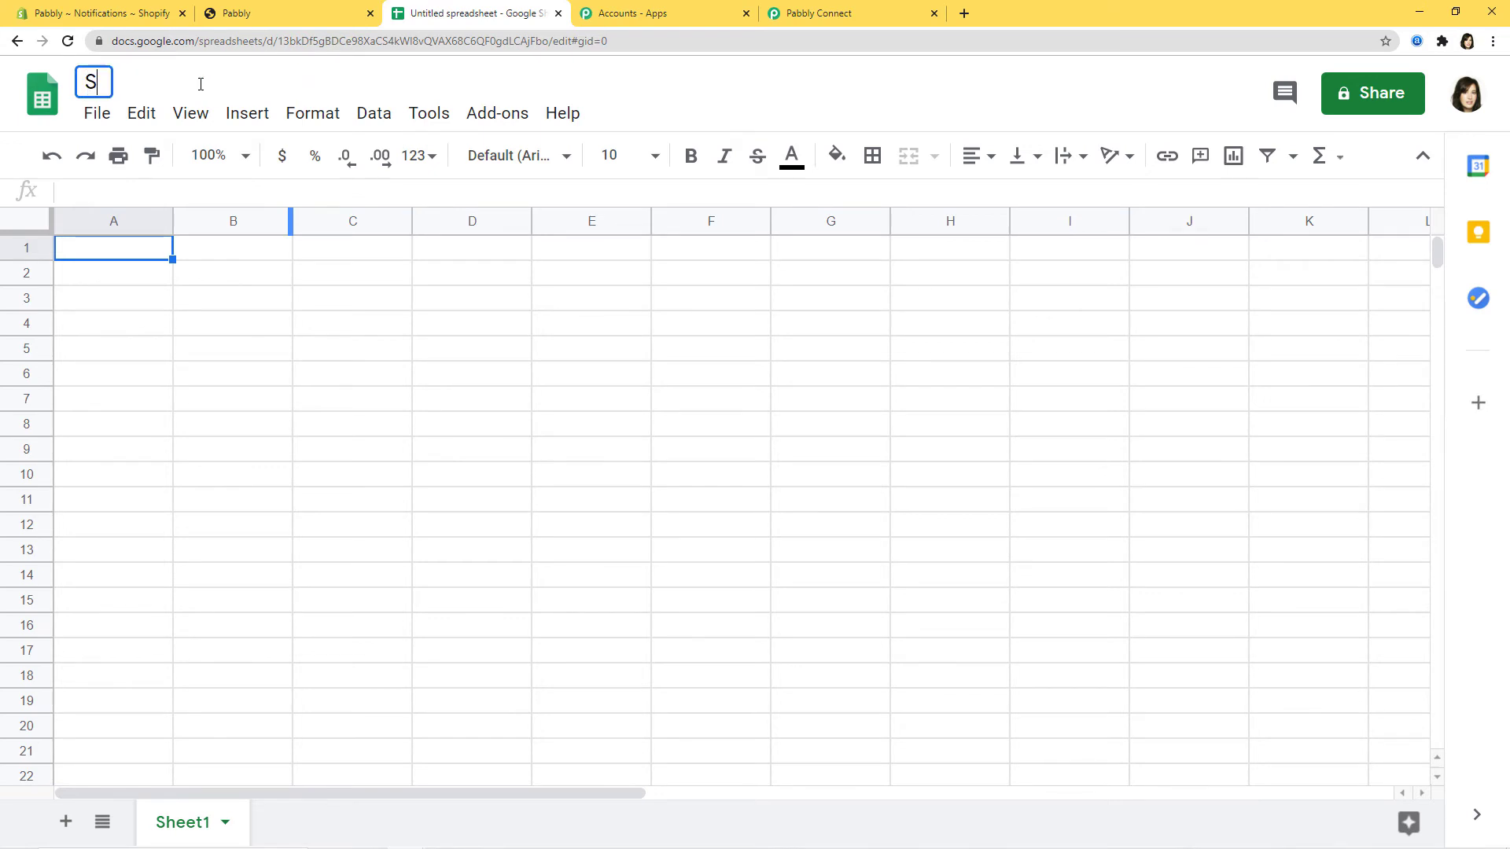
text(hopify to )
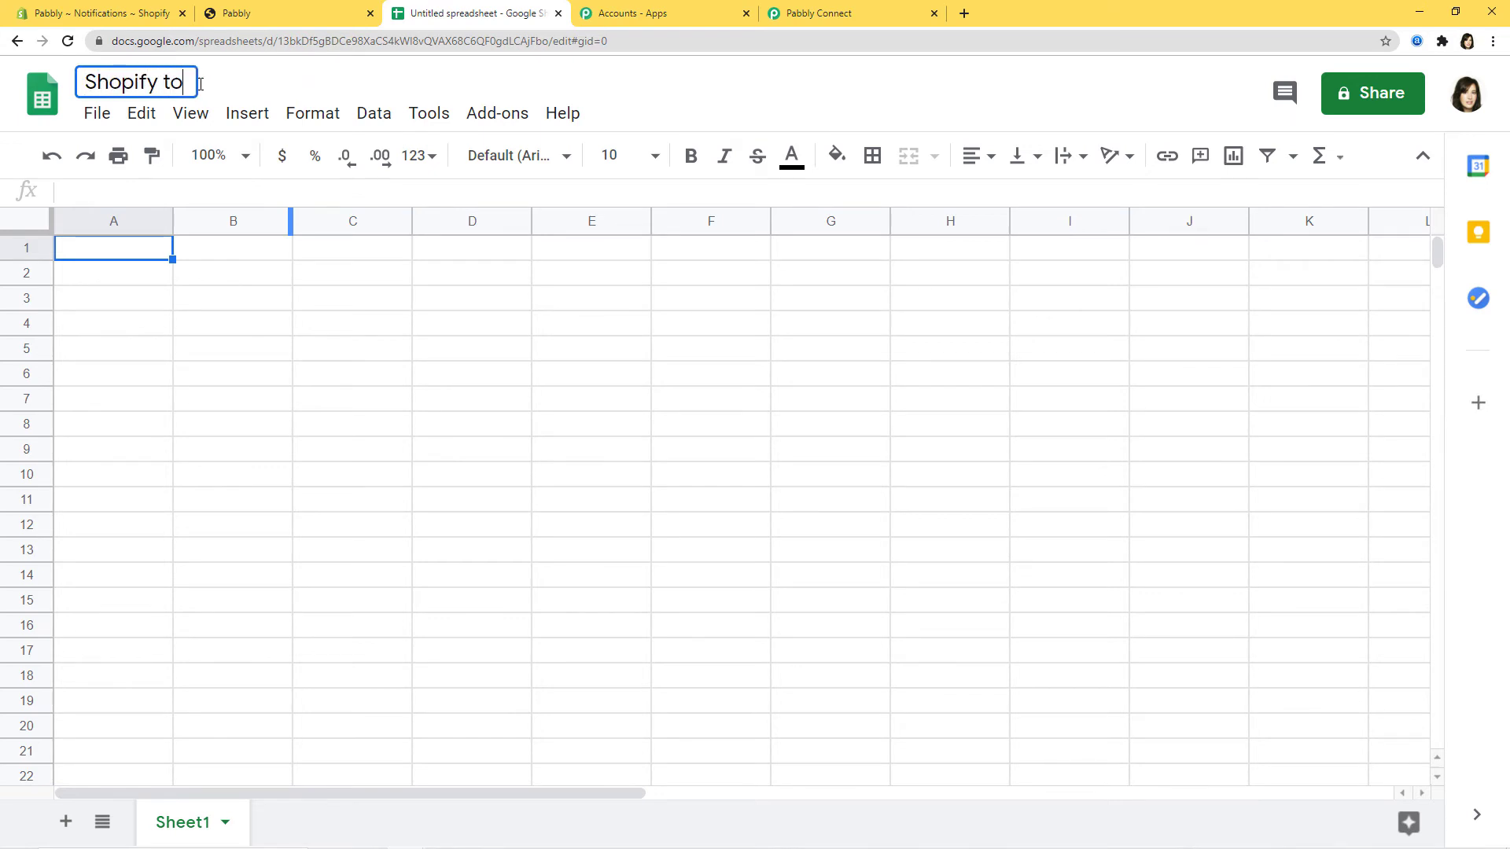
text(Googl)
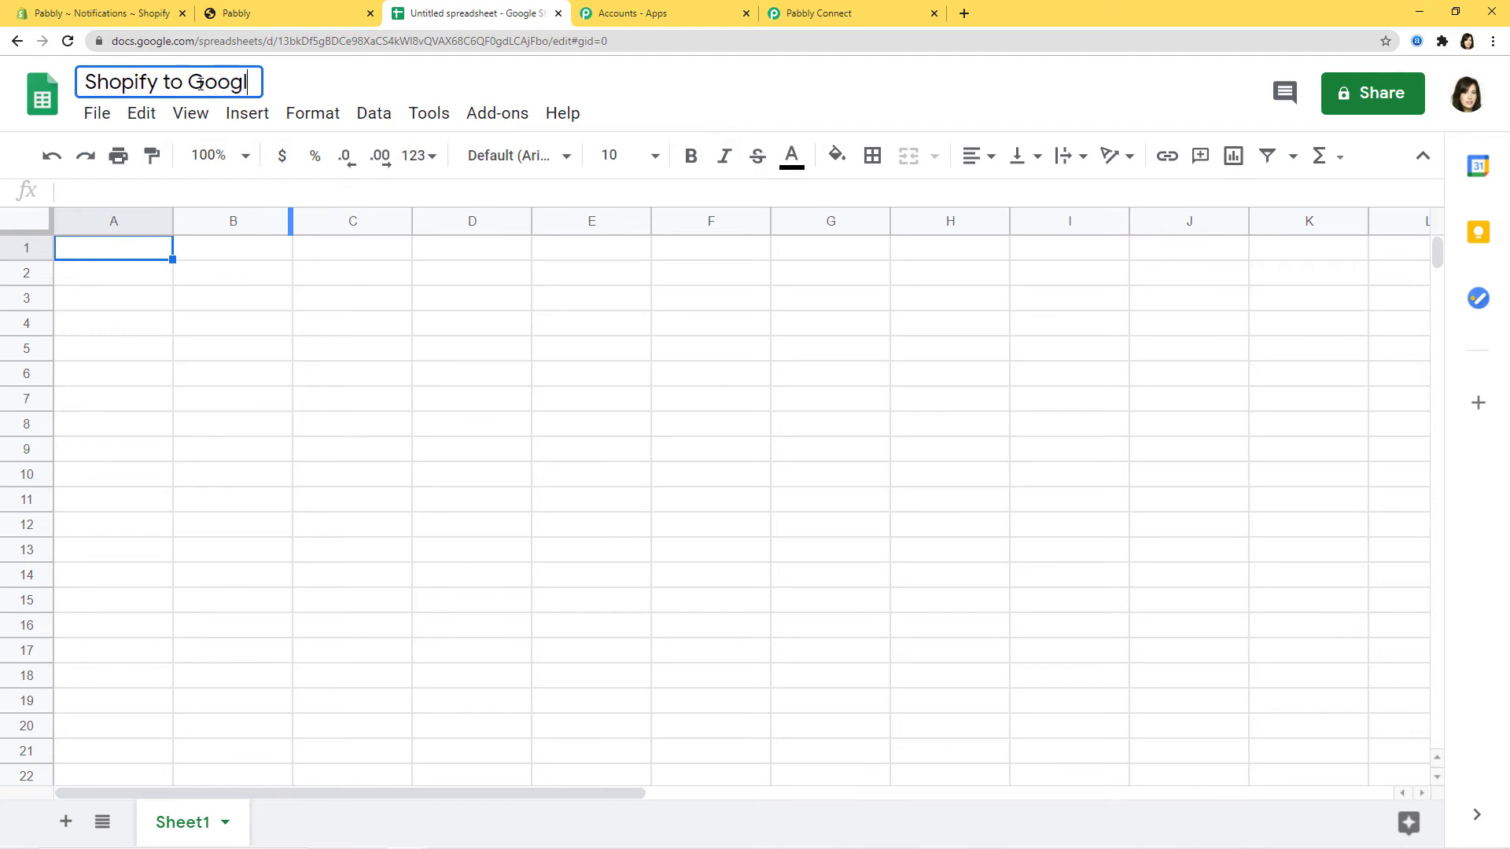
text(e Sheets)
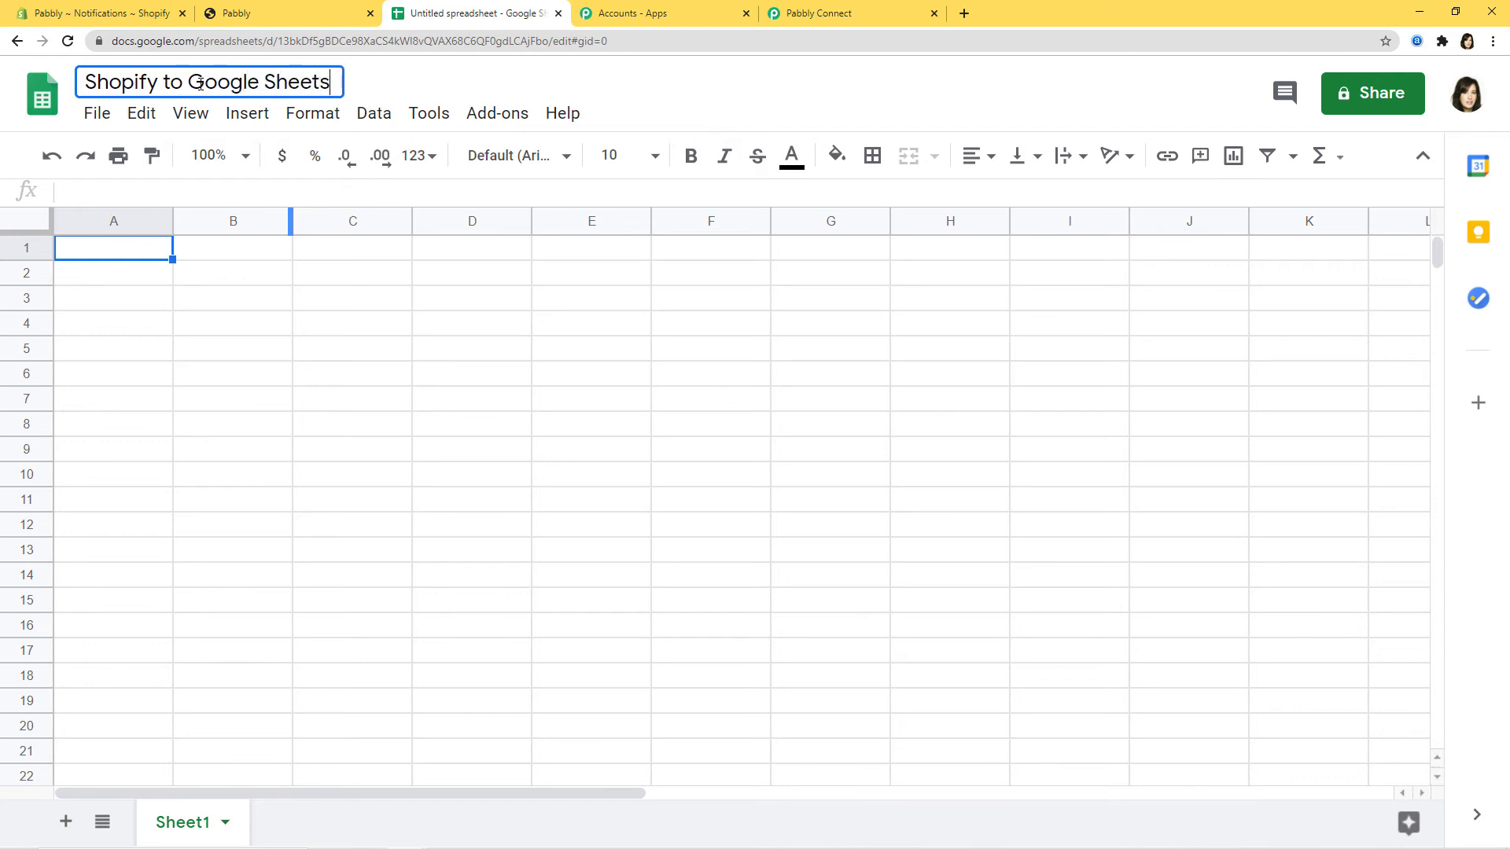
key(Return)
- Enter headers Customer Id, Name of the Customer, Email Id, Phone Number in A1–D1, widening column B
text(Cu)
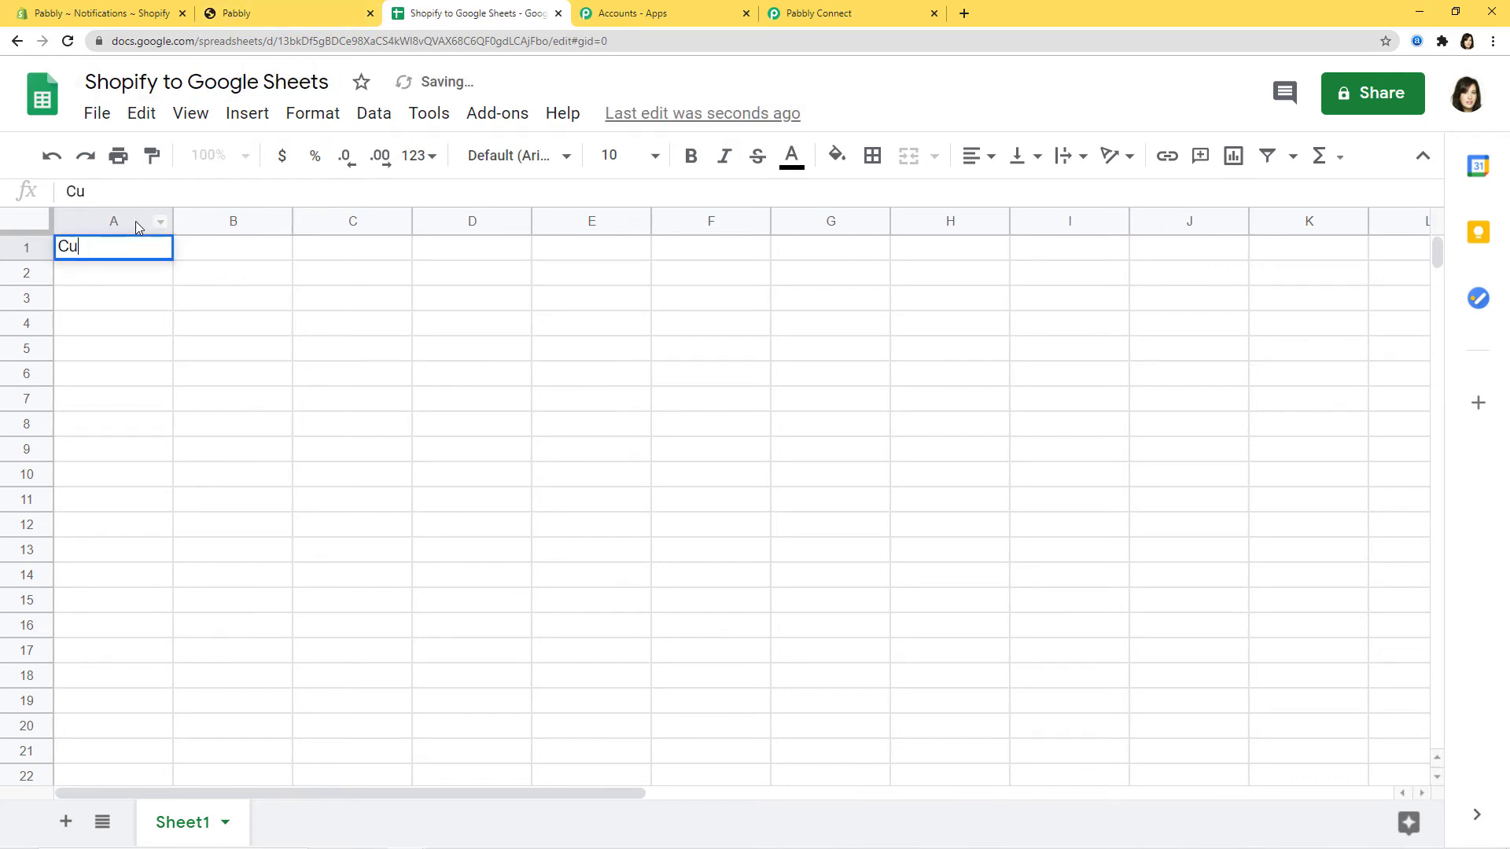
text(stomer Id)
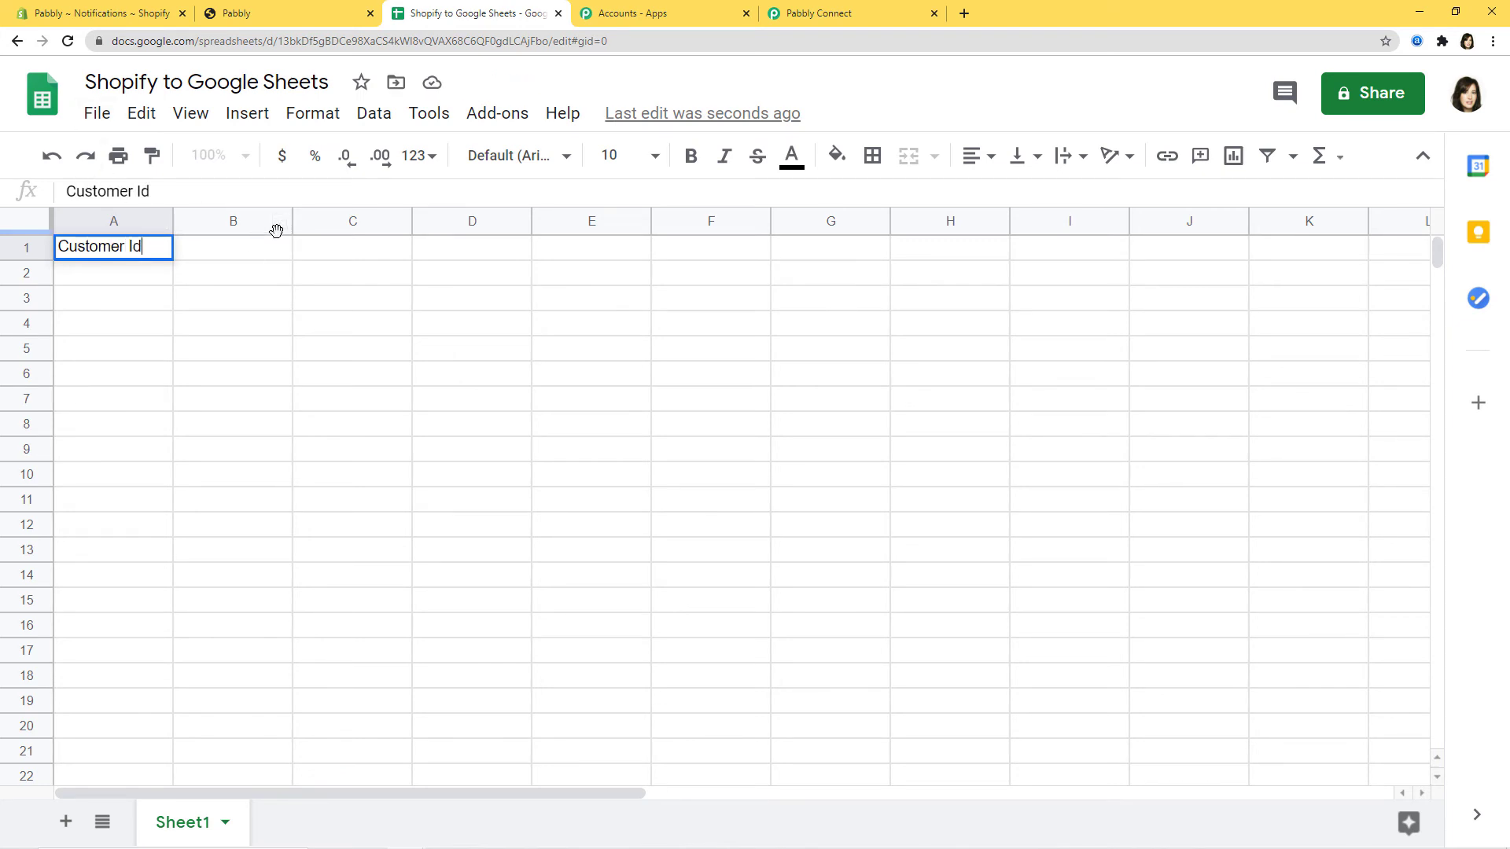
key(Tab)
text(Name)
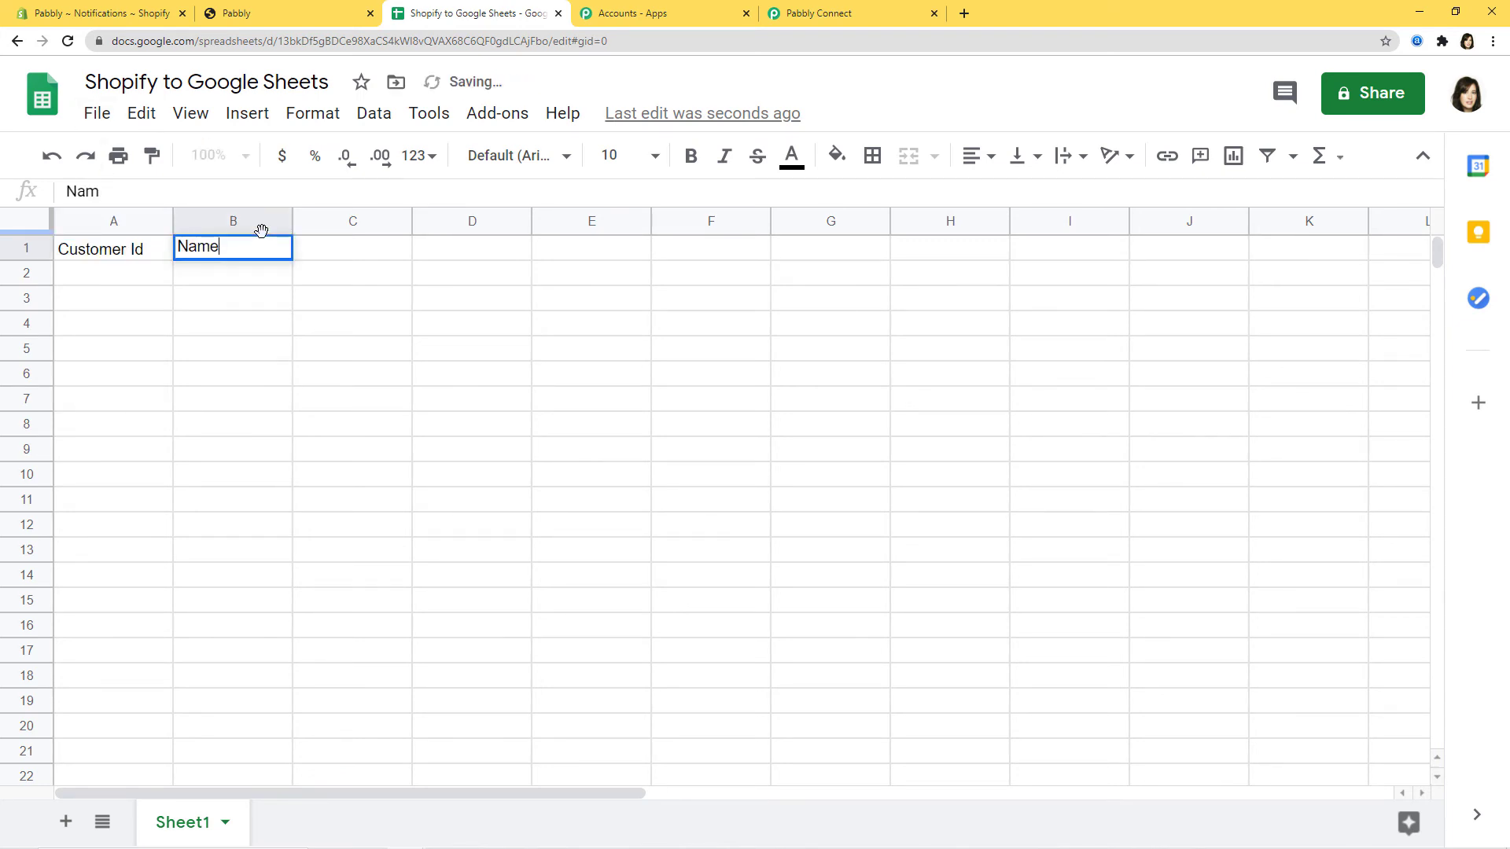
text( of the Customer)
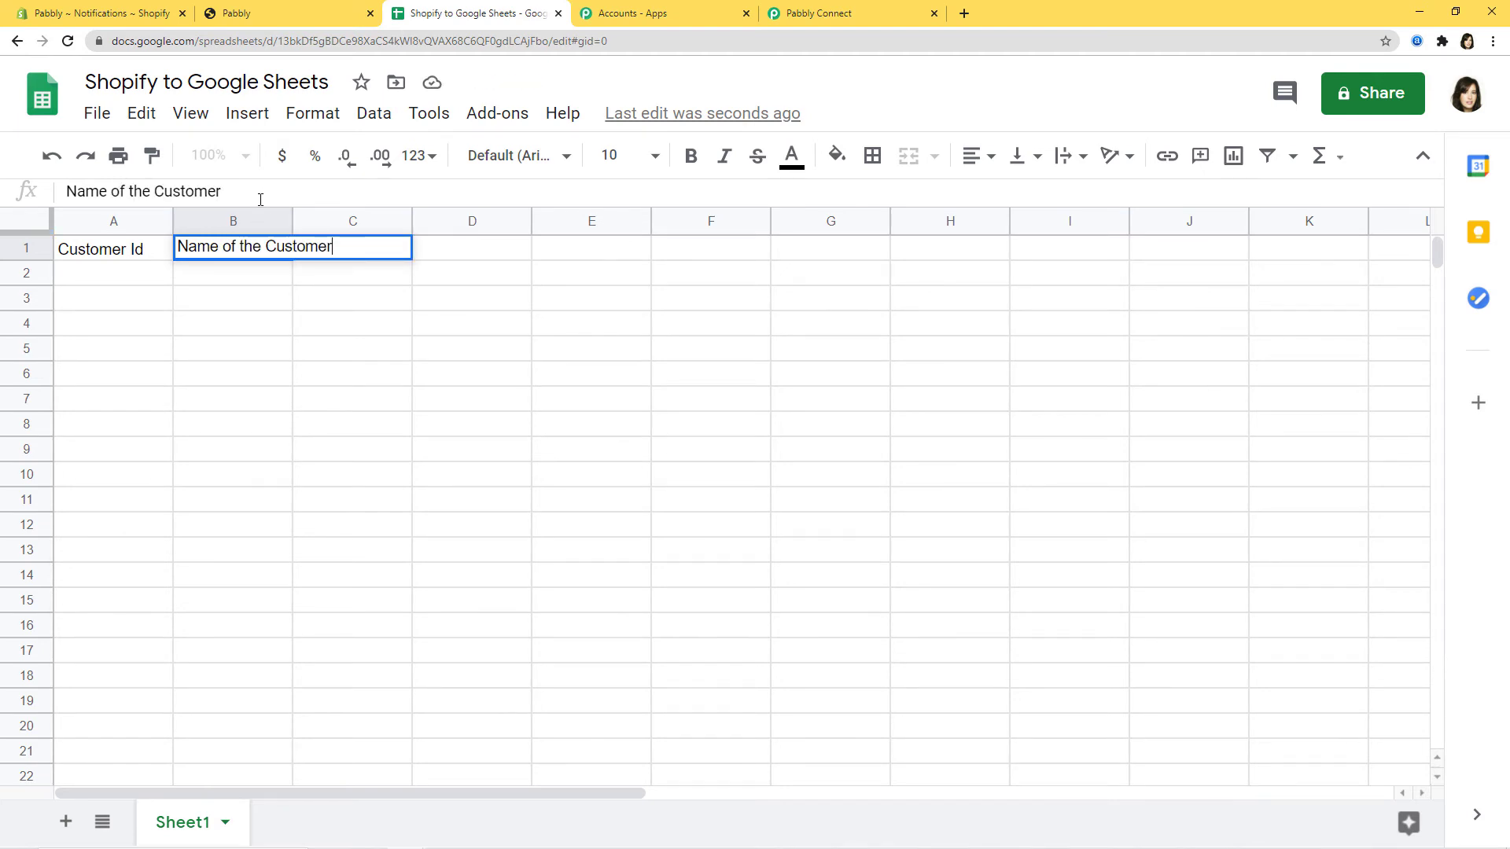
drag(291, 220, 340, 221)
click(405, 250)
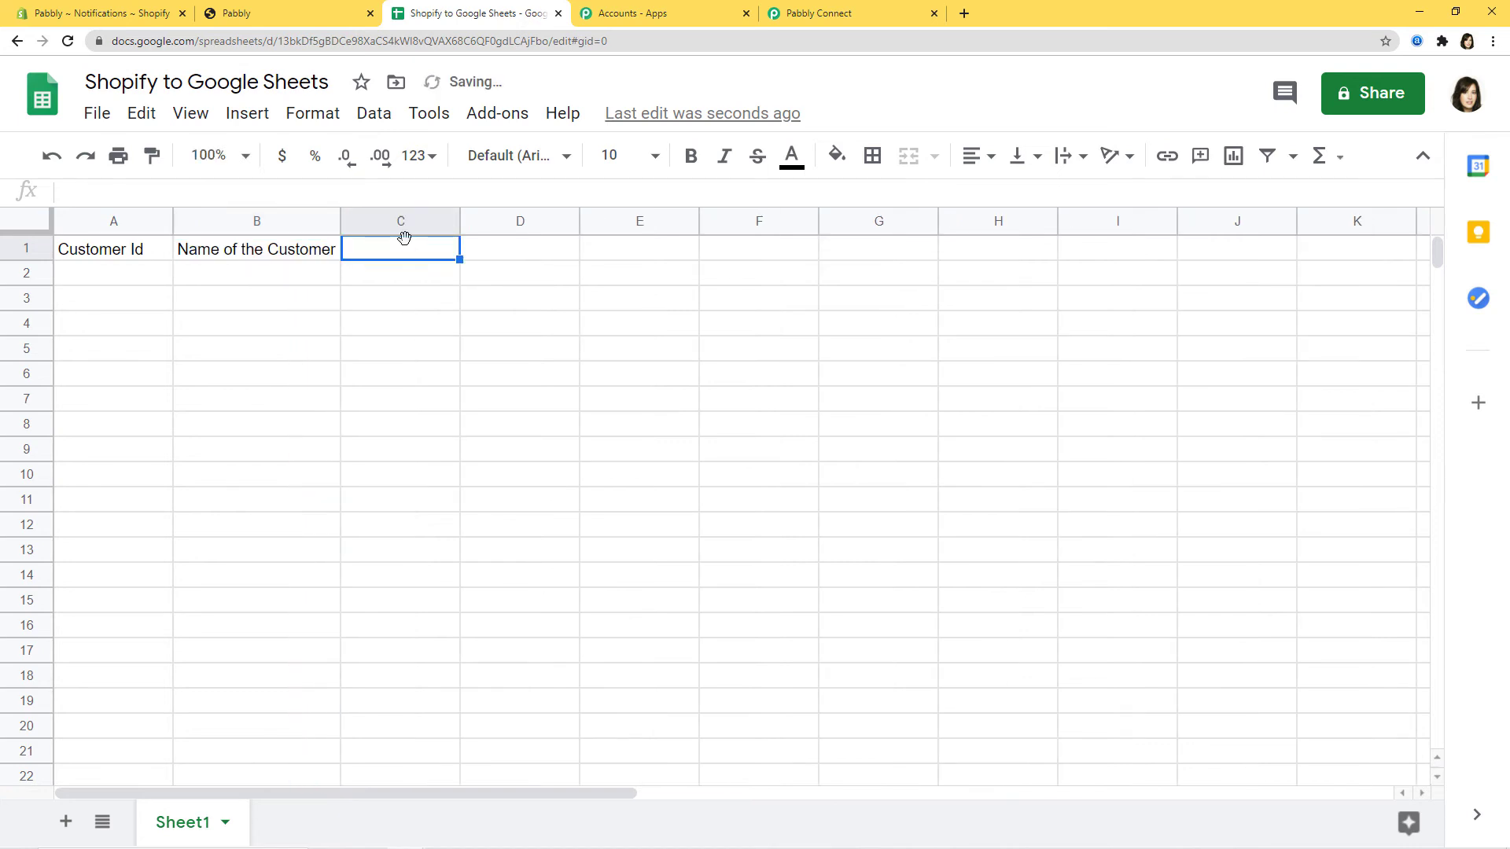
text(Email Id)
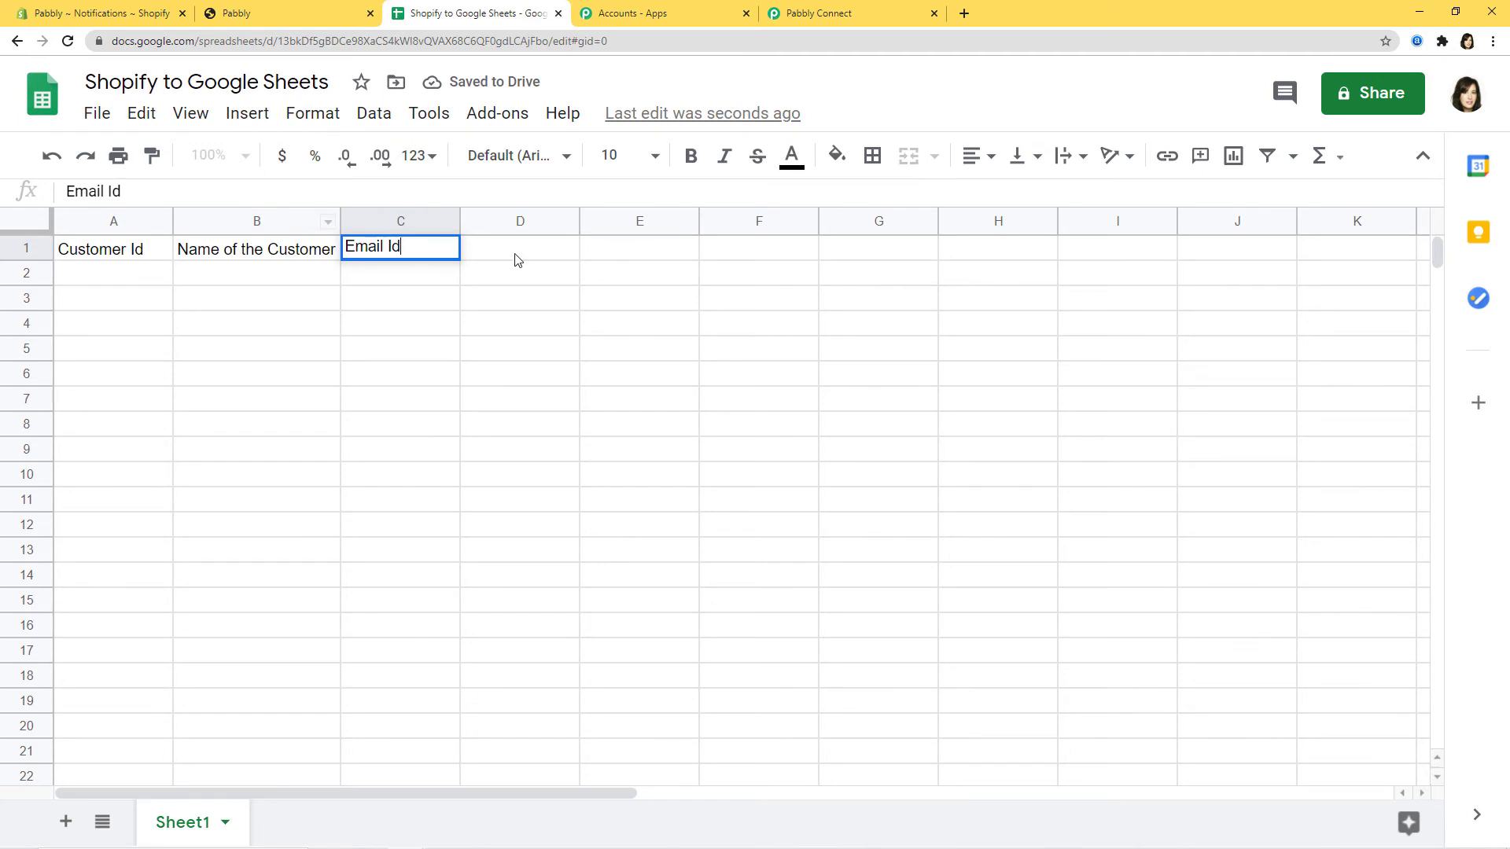
click(532, 256)
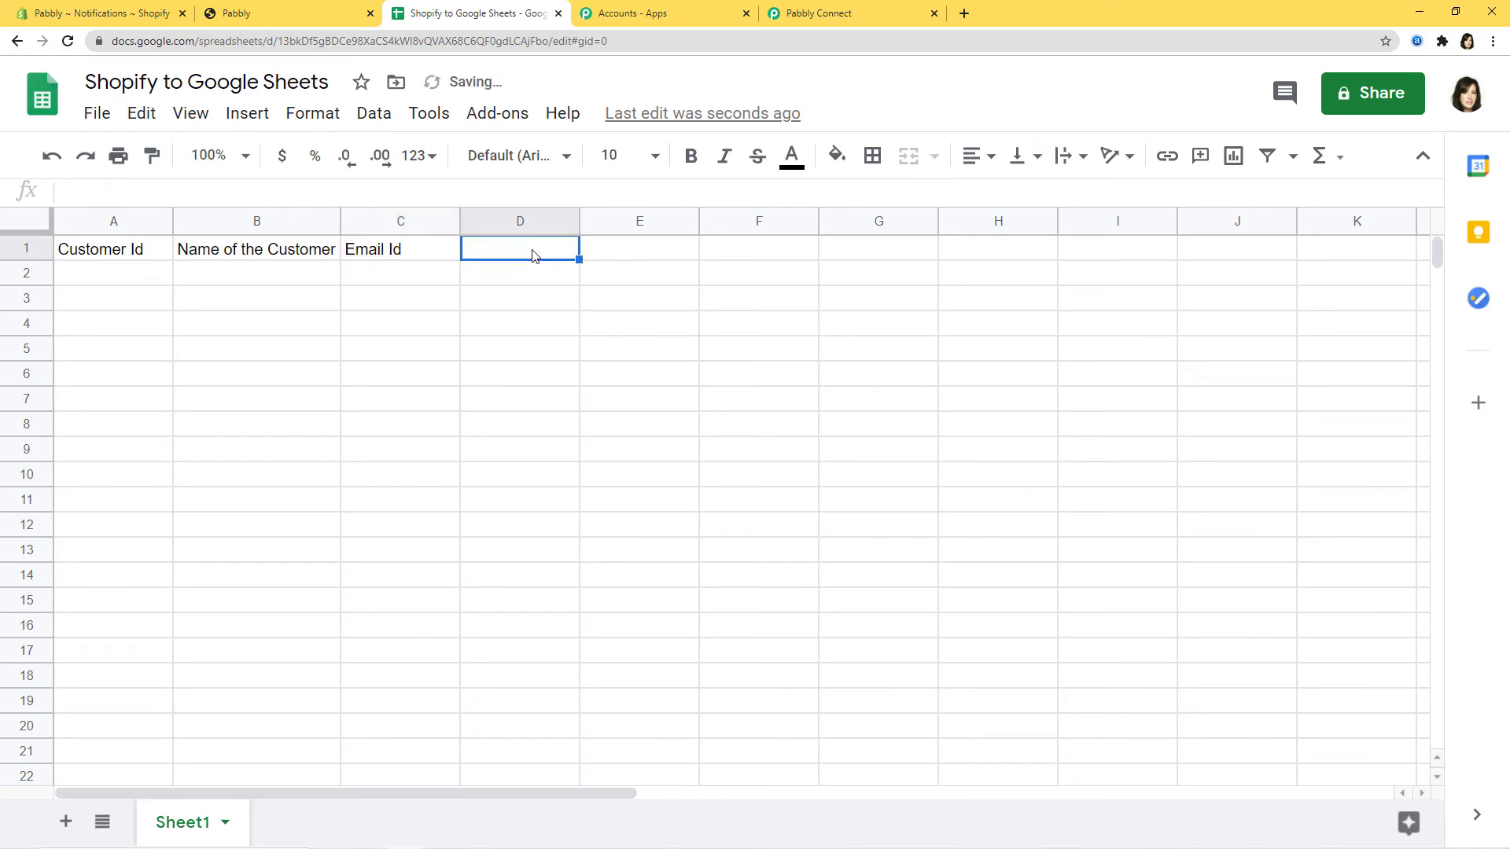
text(Phone )
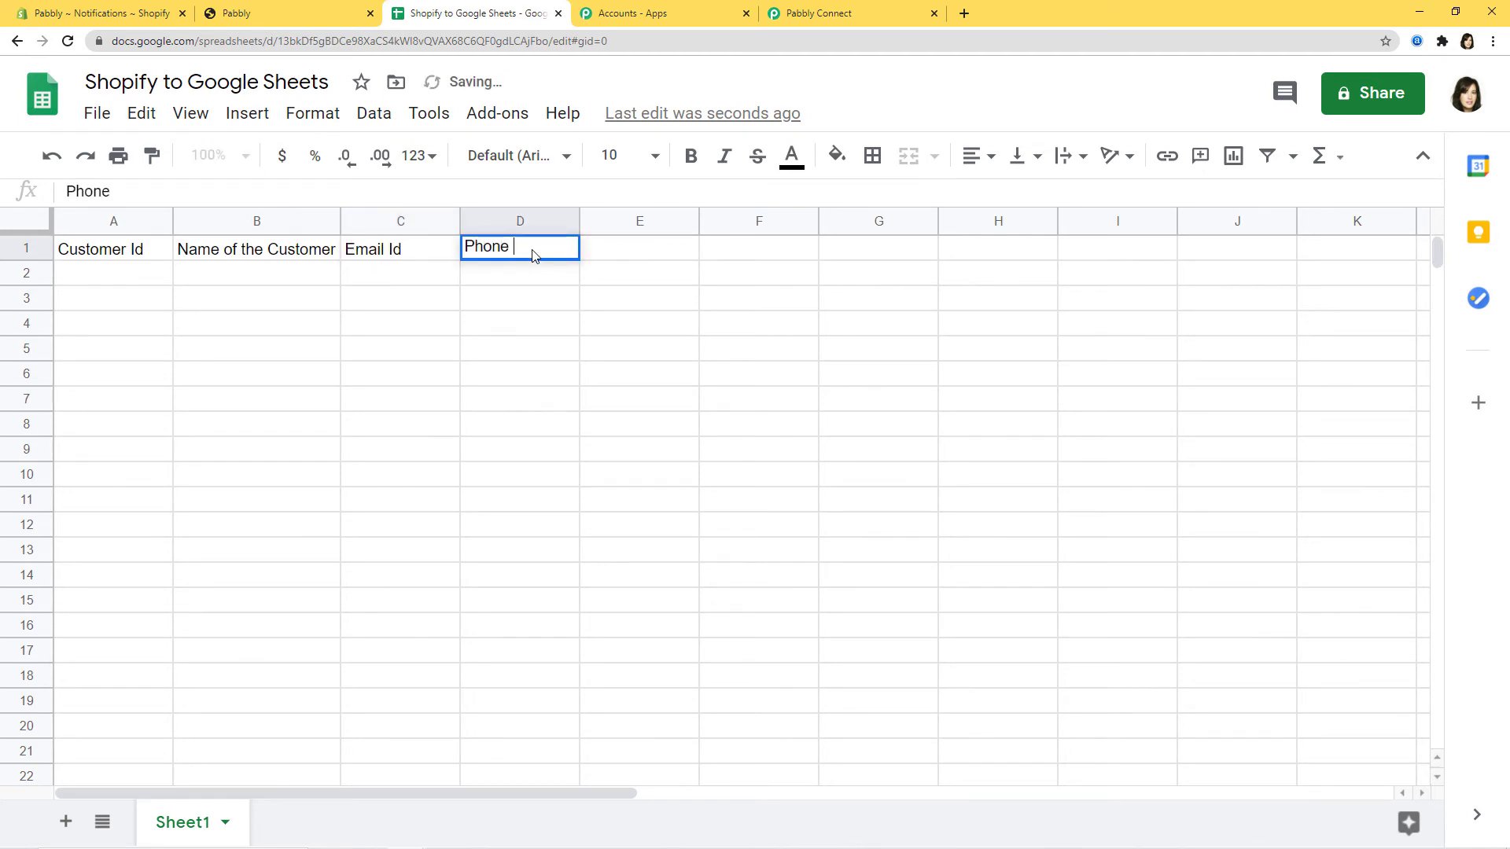
text(Number)
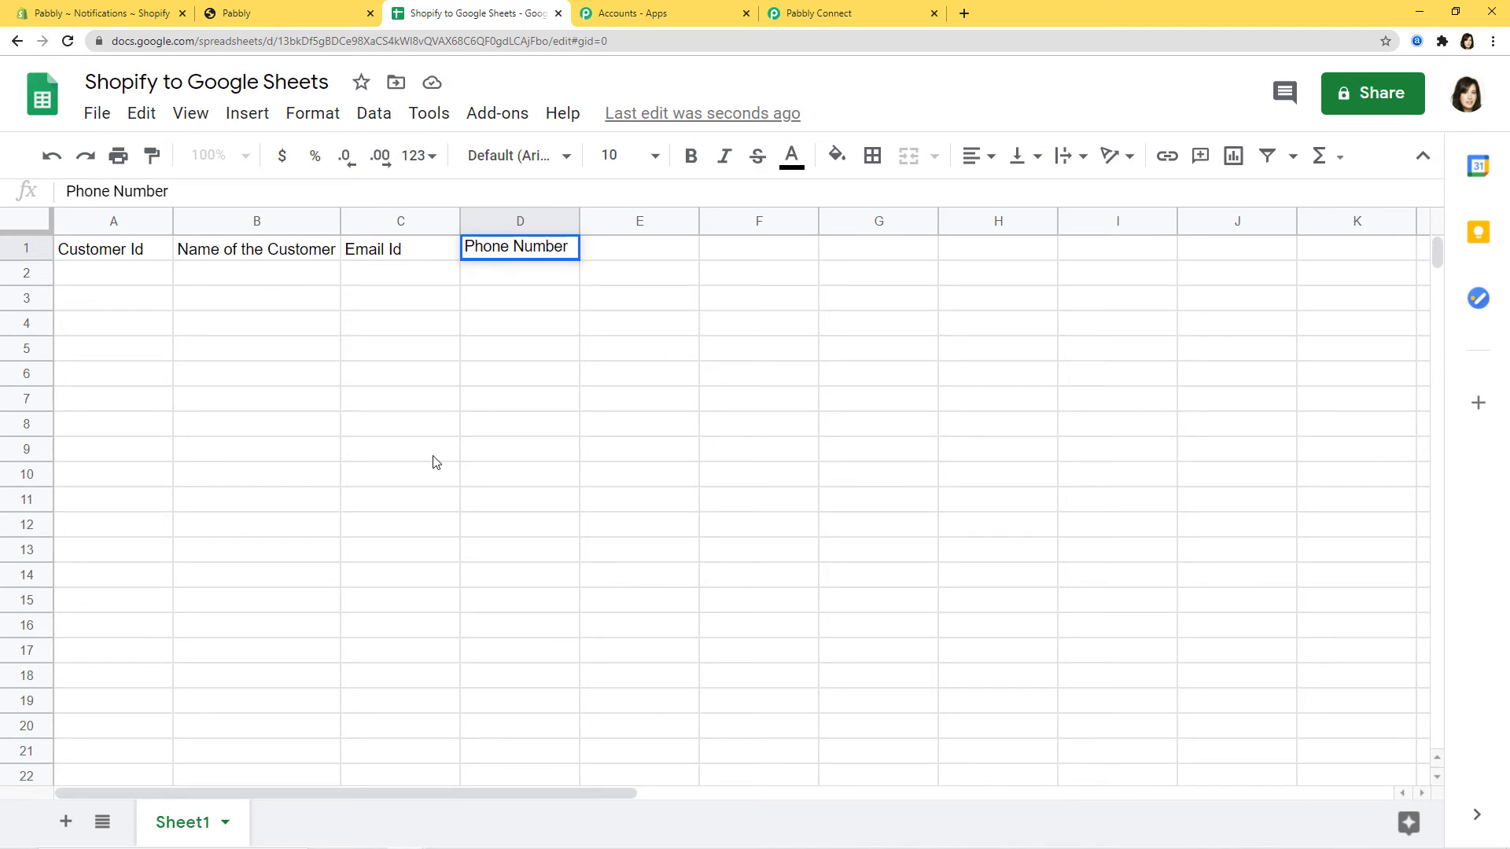
click(128, 275)
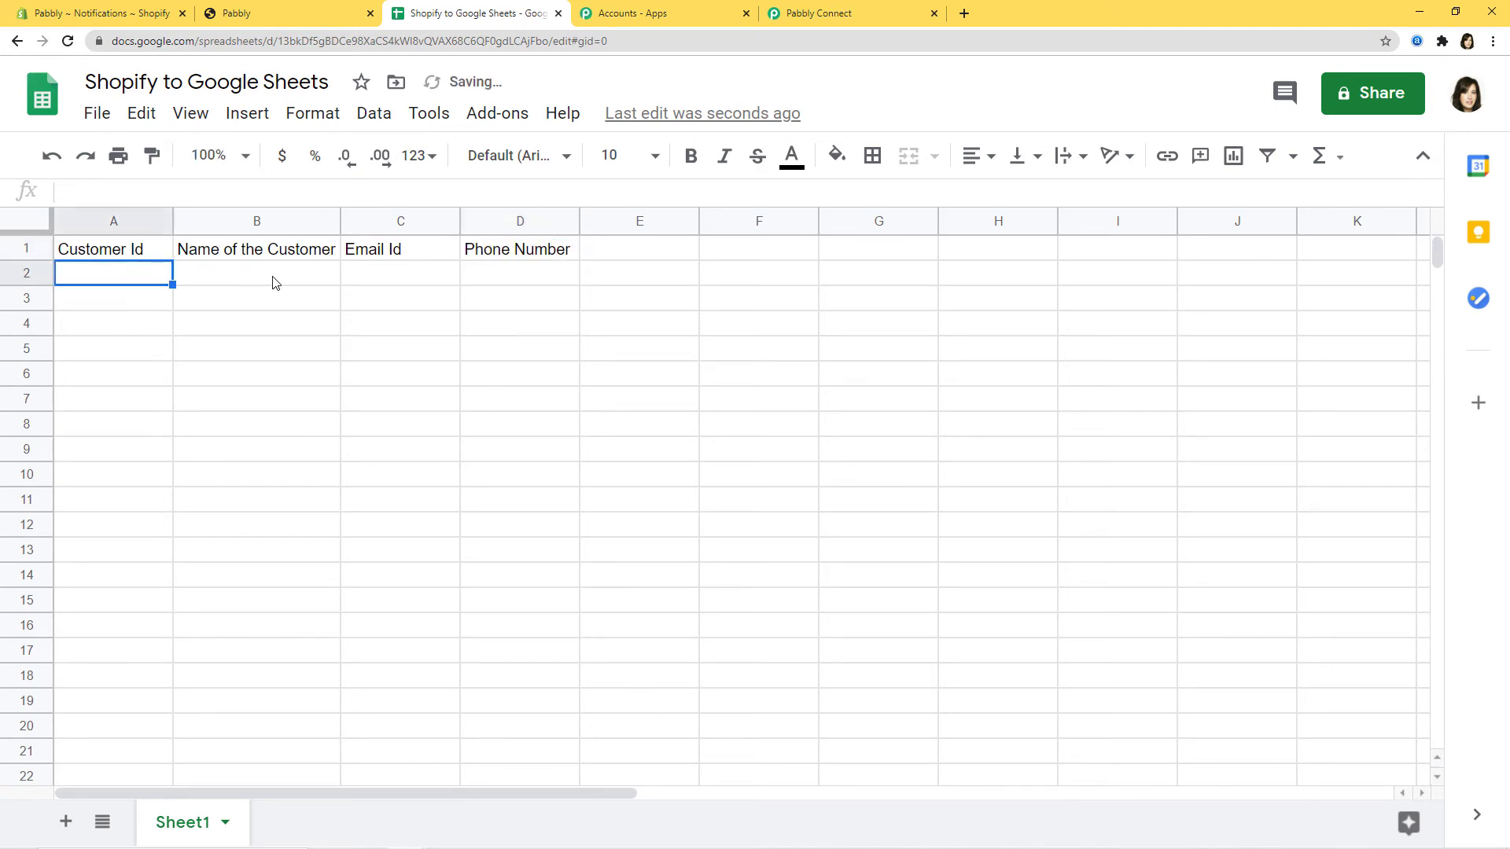
click(271, 280)
click(405, 283)
click(518, 281)
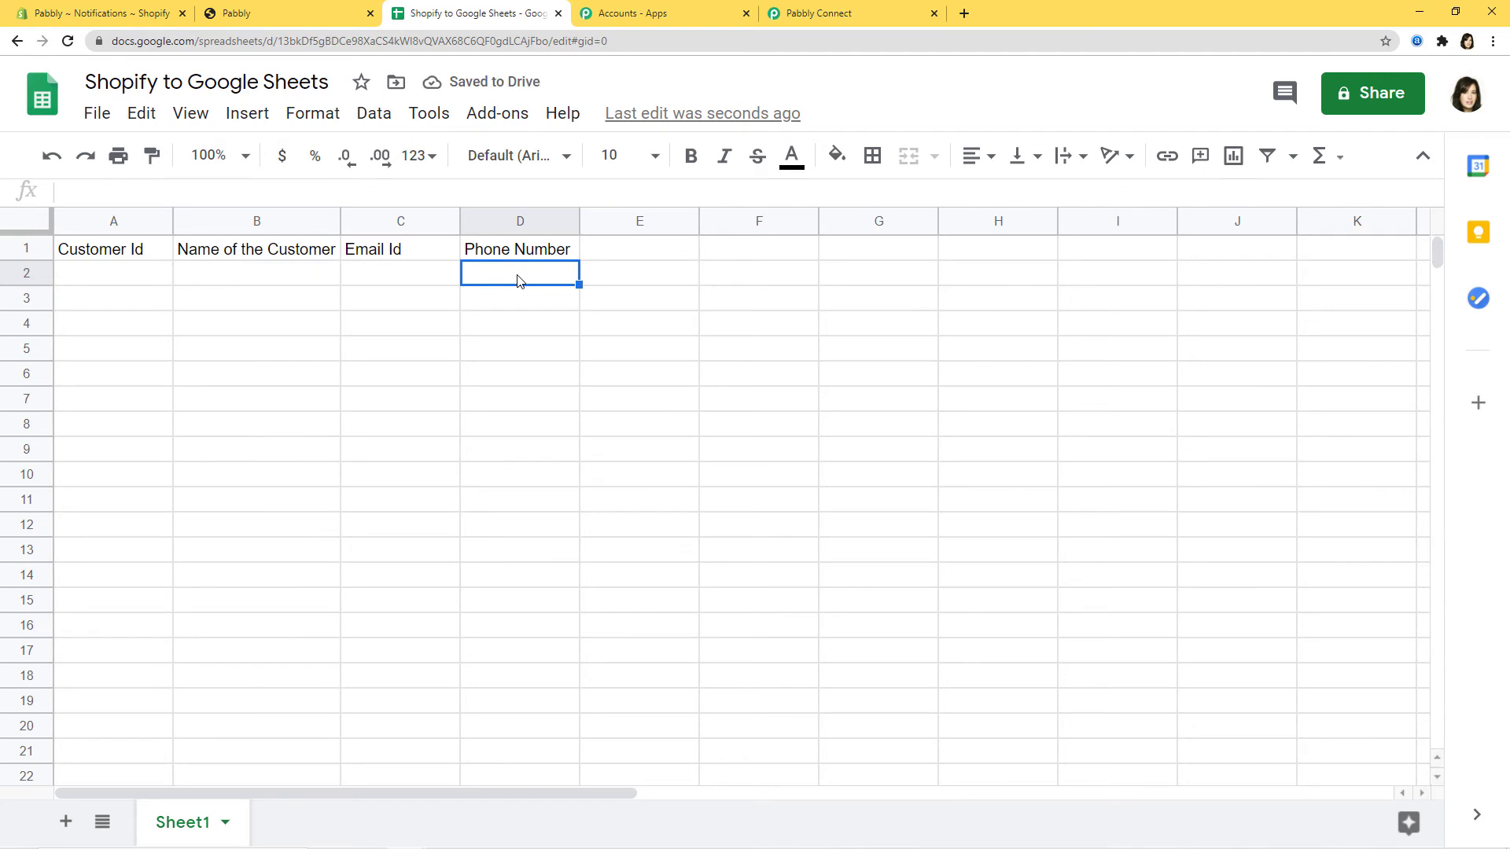
click(295, 399)
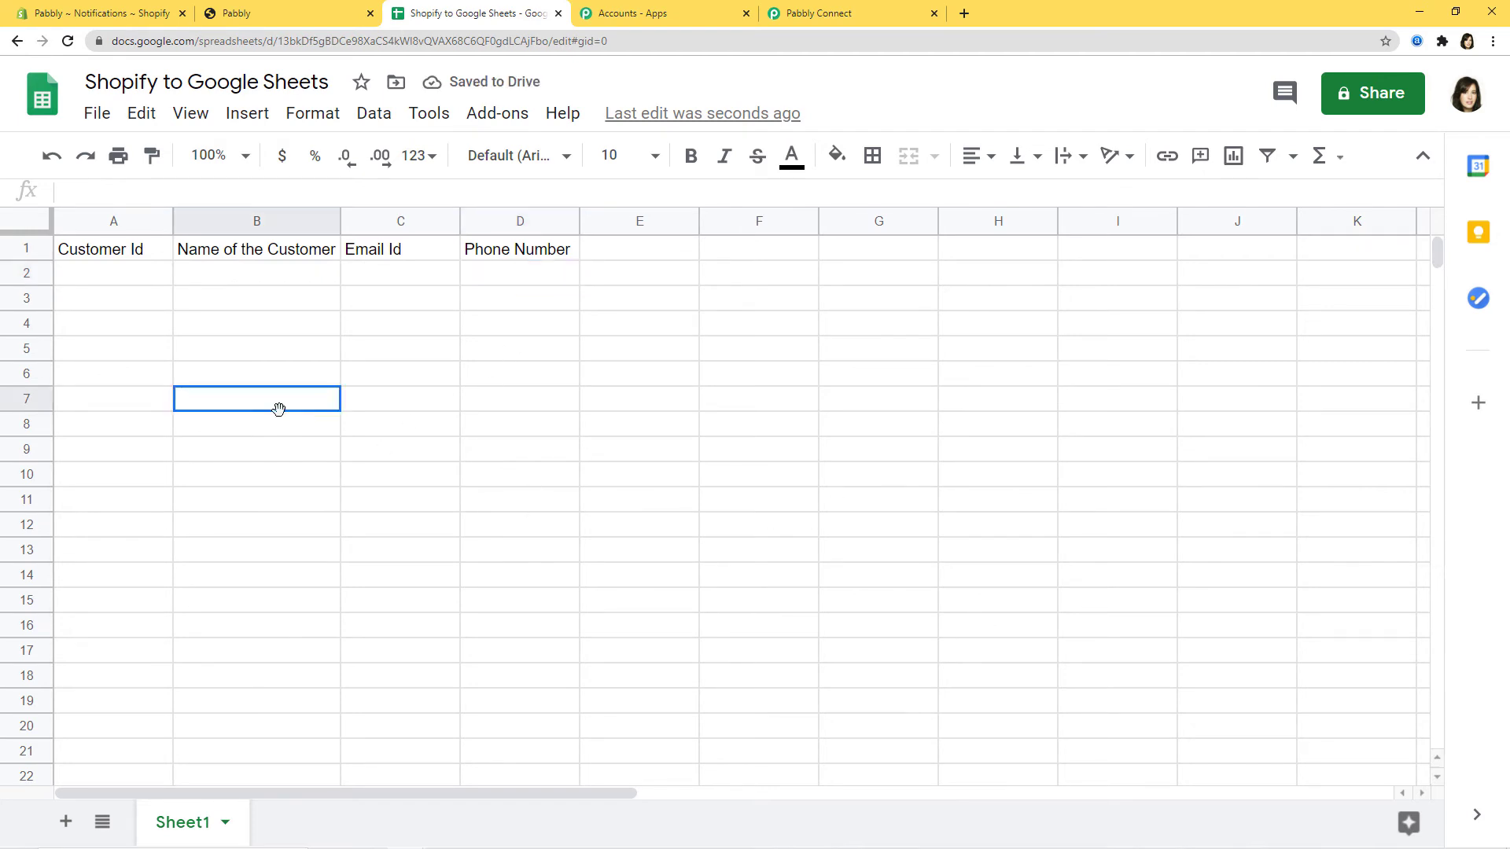
- Sign in with the Google account and allow Pabbly Connect access to Google Sheets
click(882, 18)
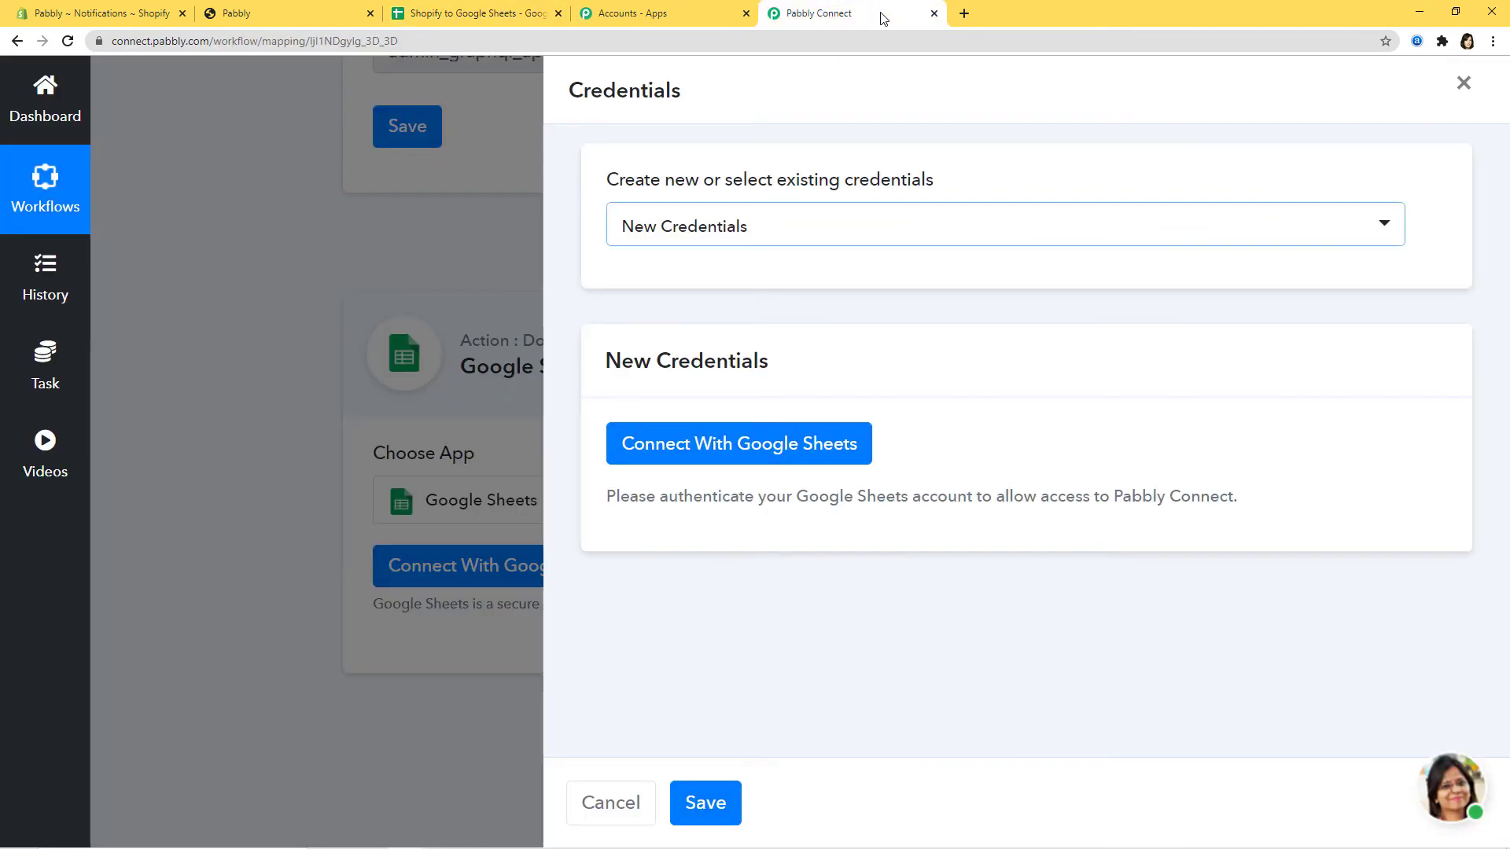
click(747, 443)
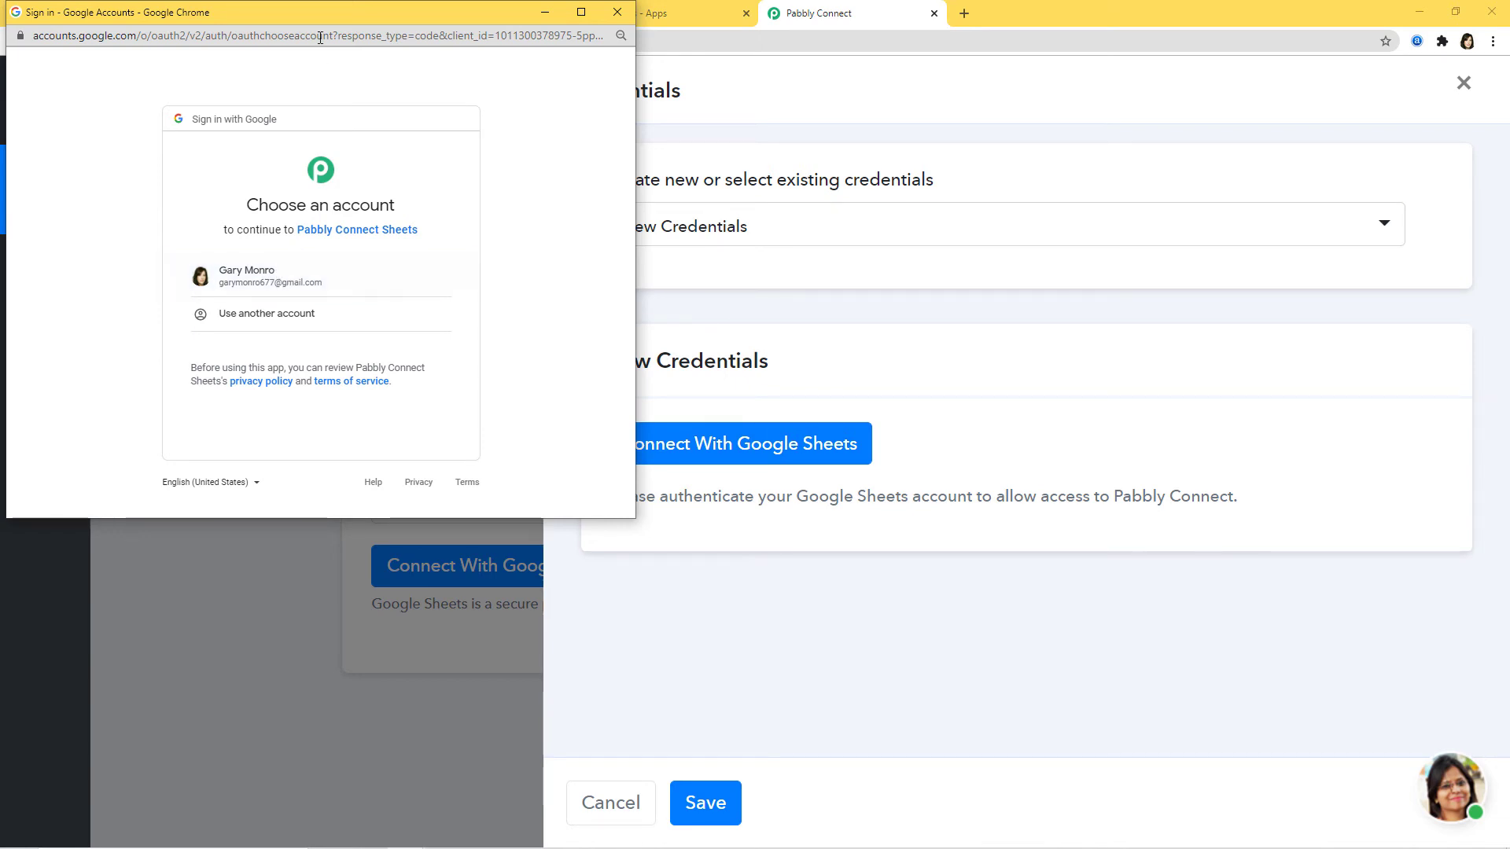
drag(358, 20, 354, 149)
click(425, 12)
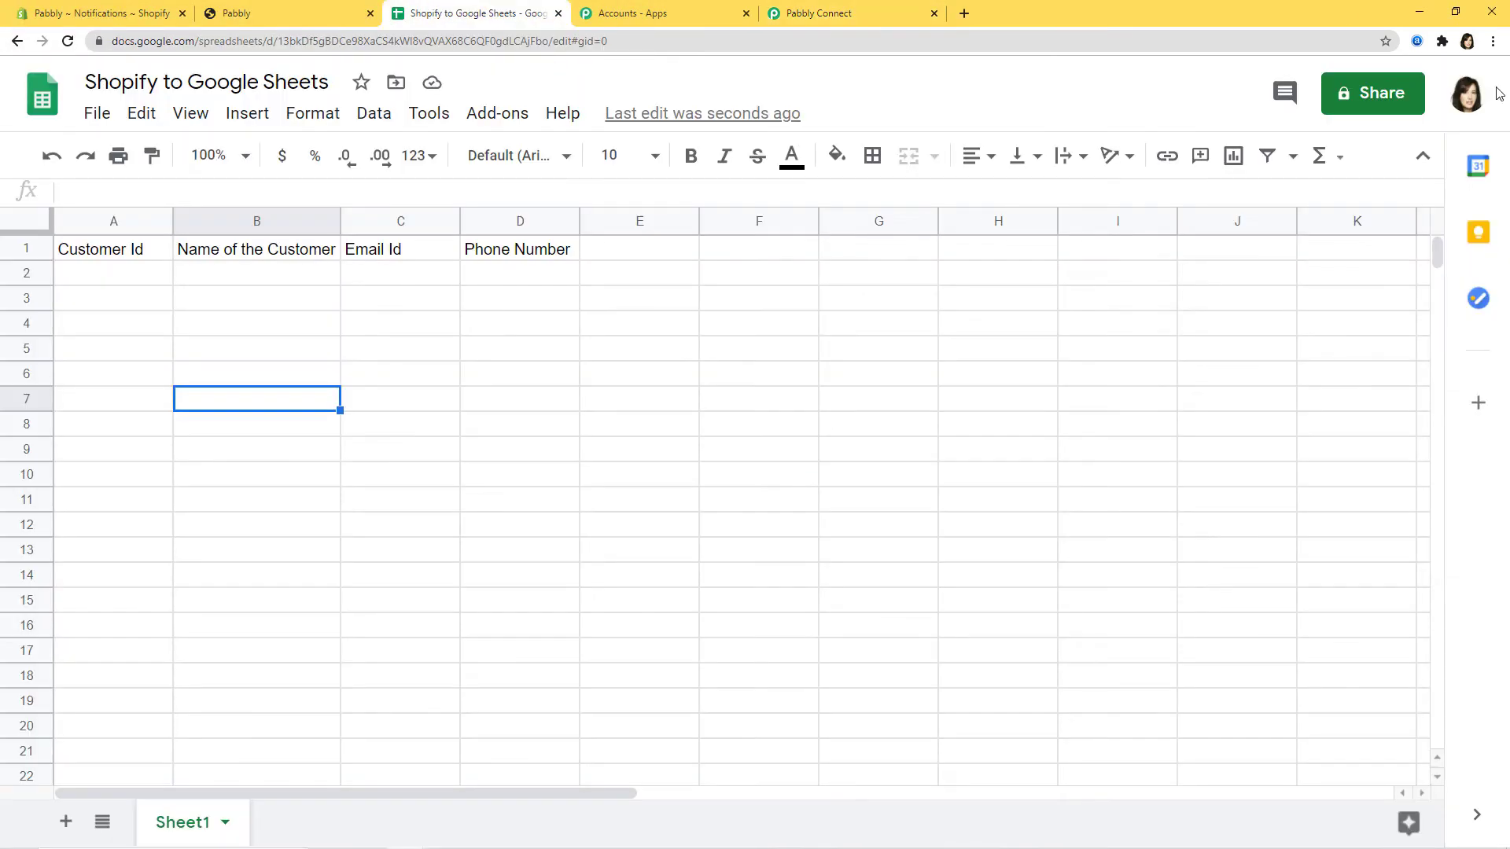
click(821, 13)
click(651, 441)
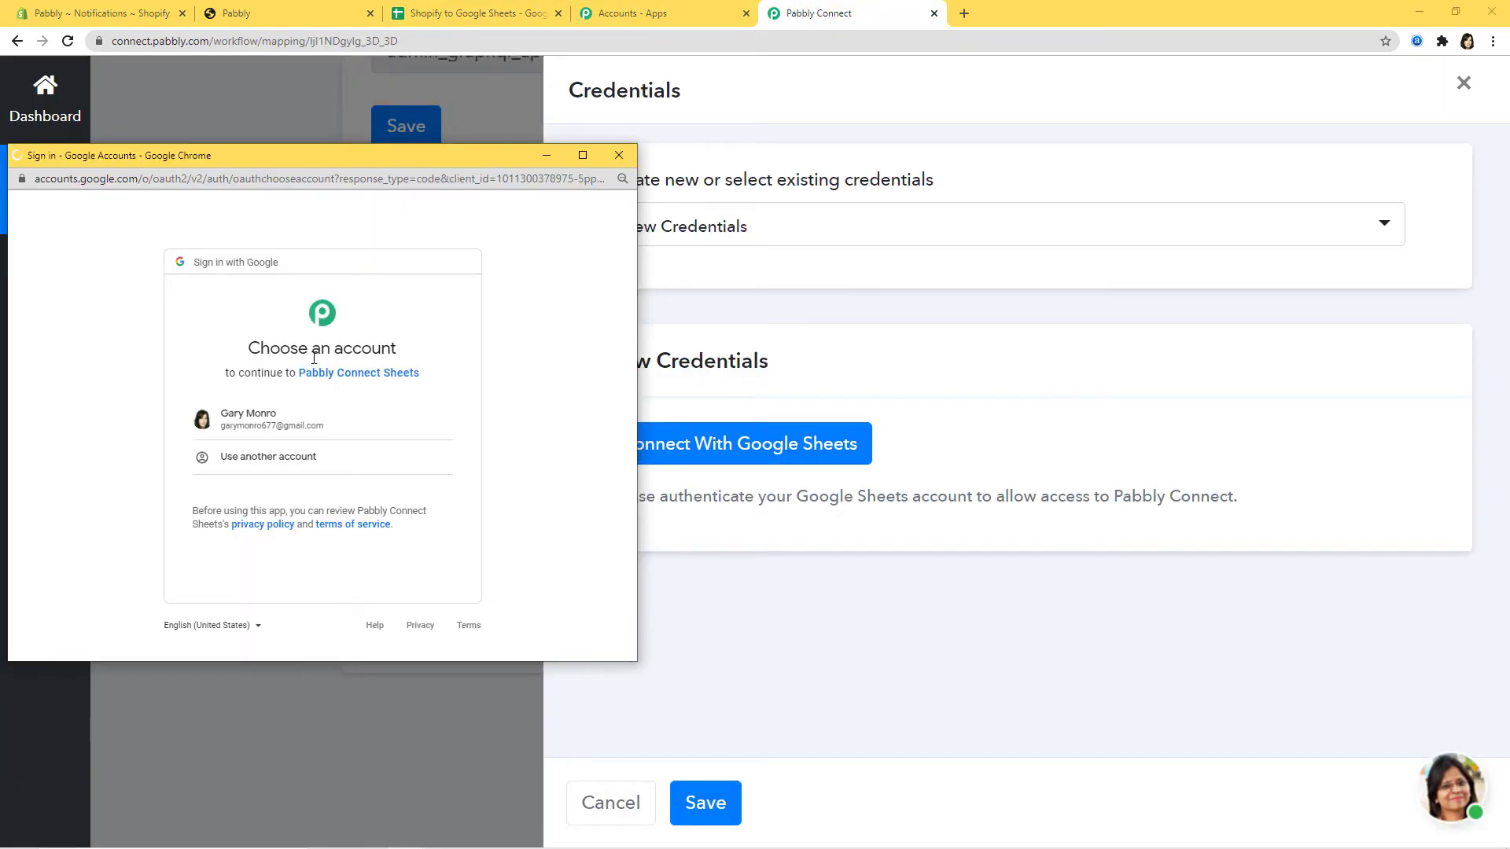
click(253, 423)
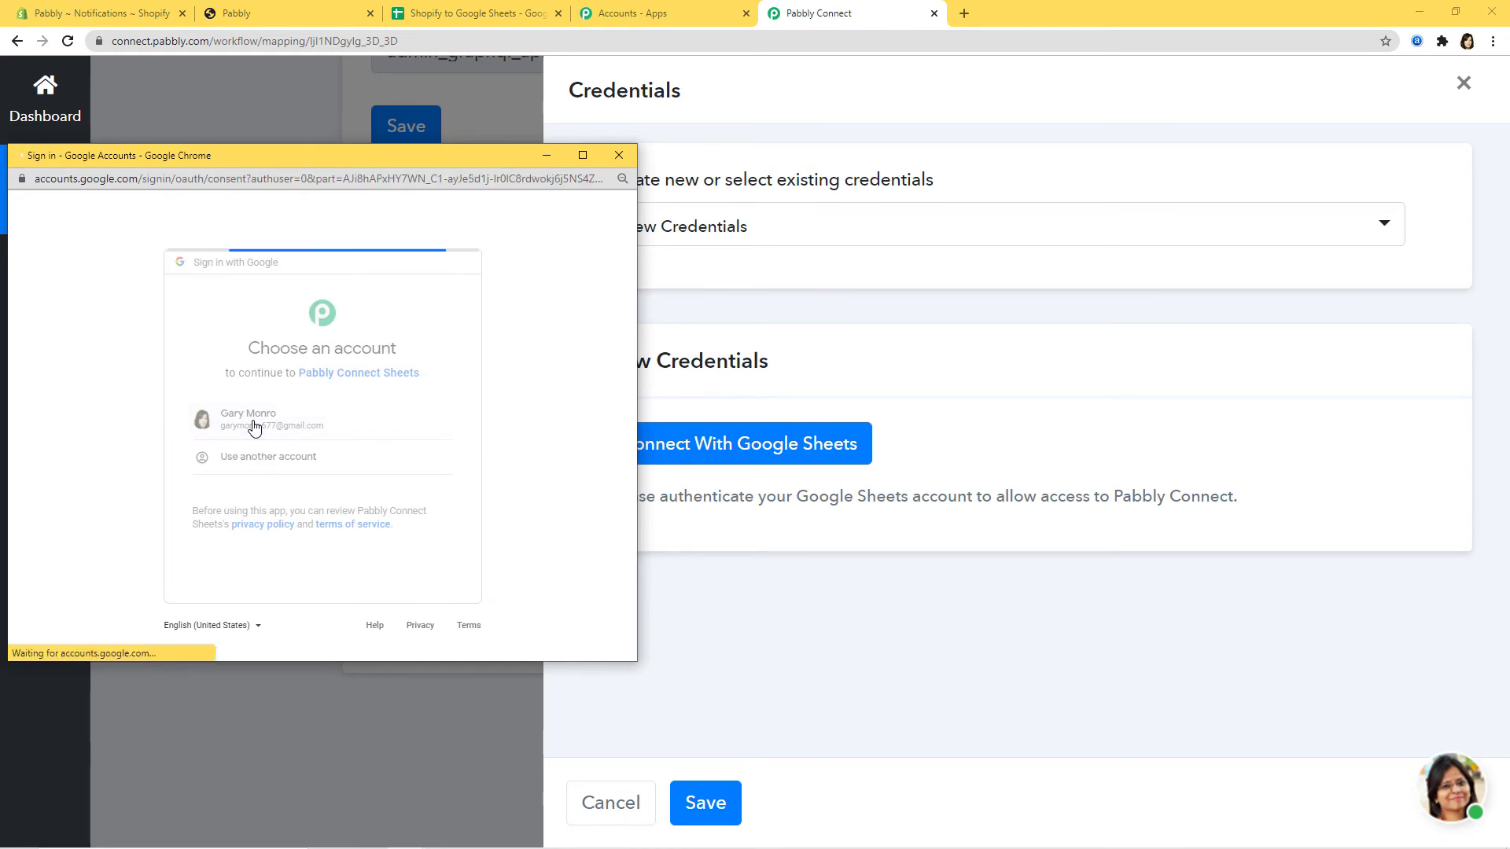
scroll(371, 446, down, 2)
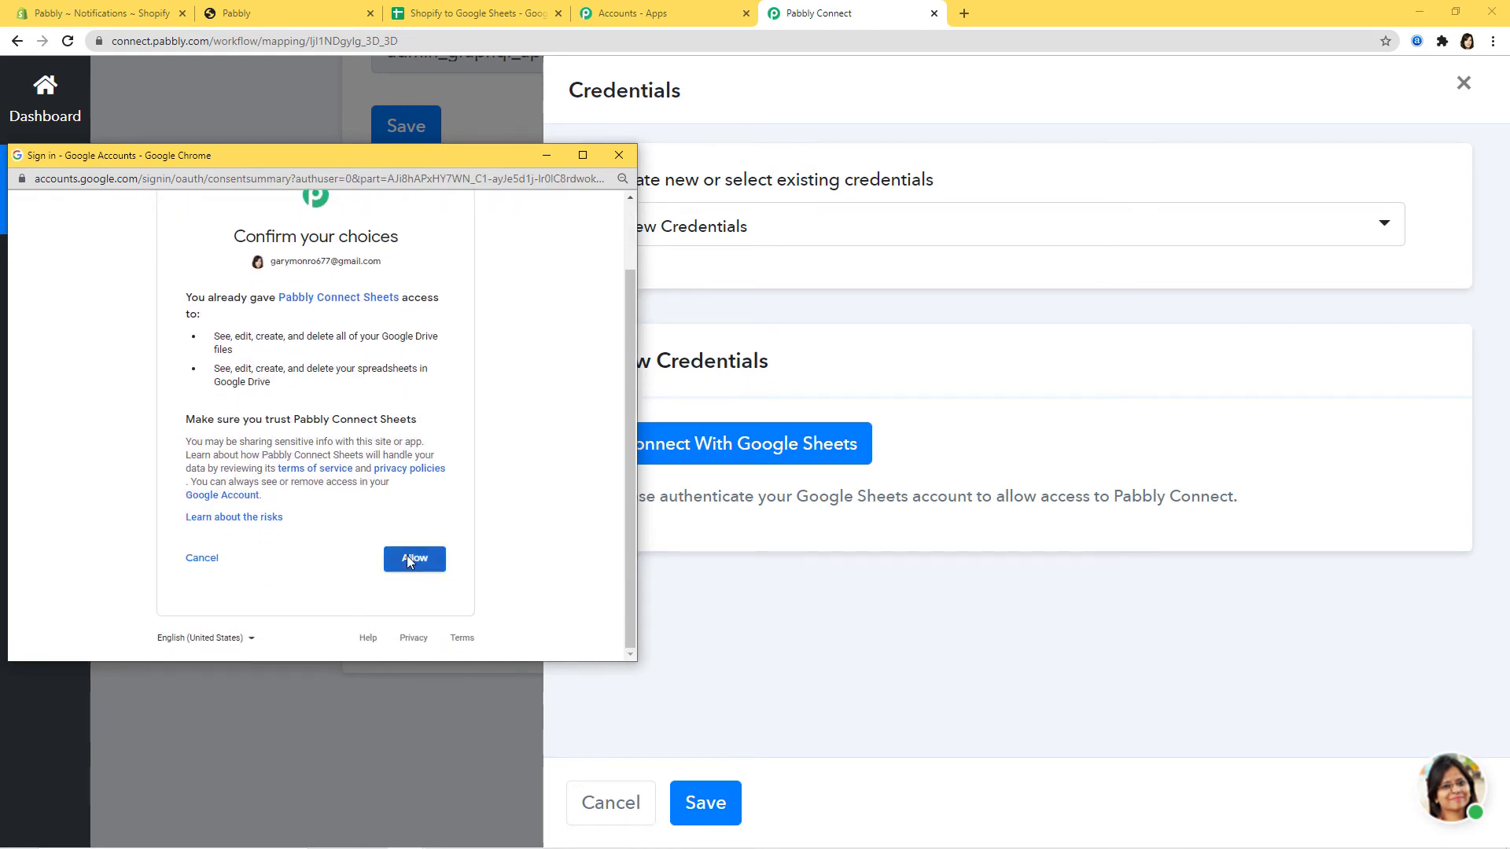
click(407, 555)
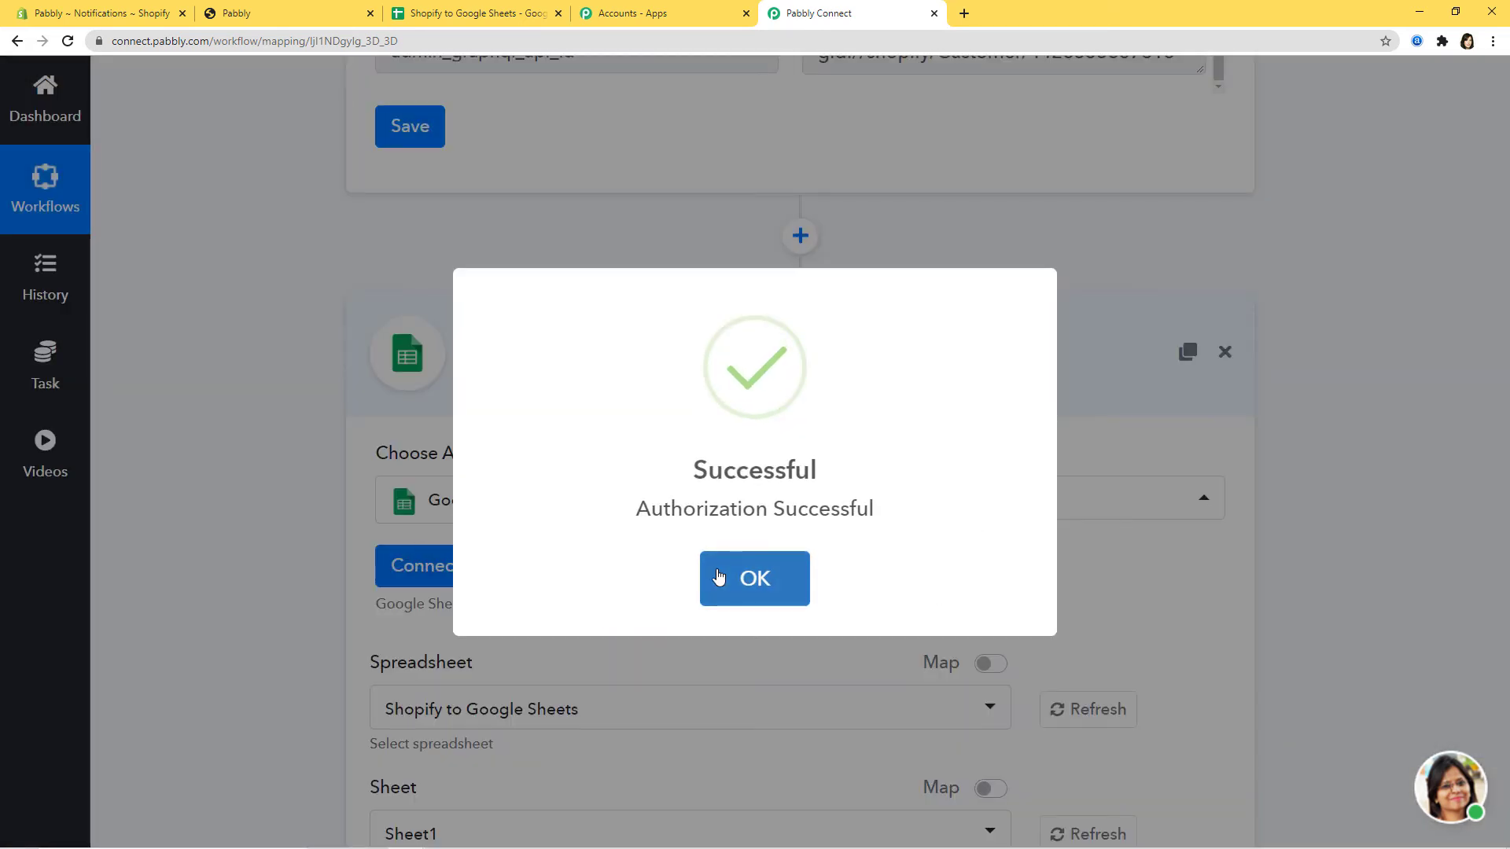
click(717, 577)
scroll(1261, 503, down, 2)
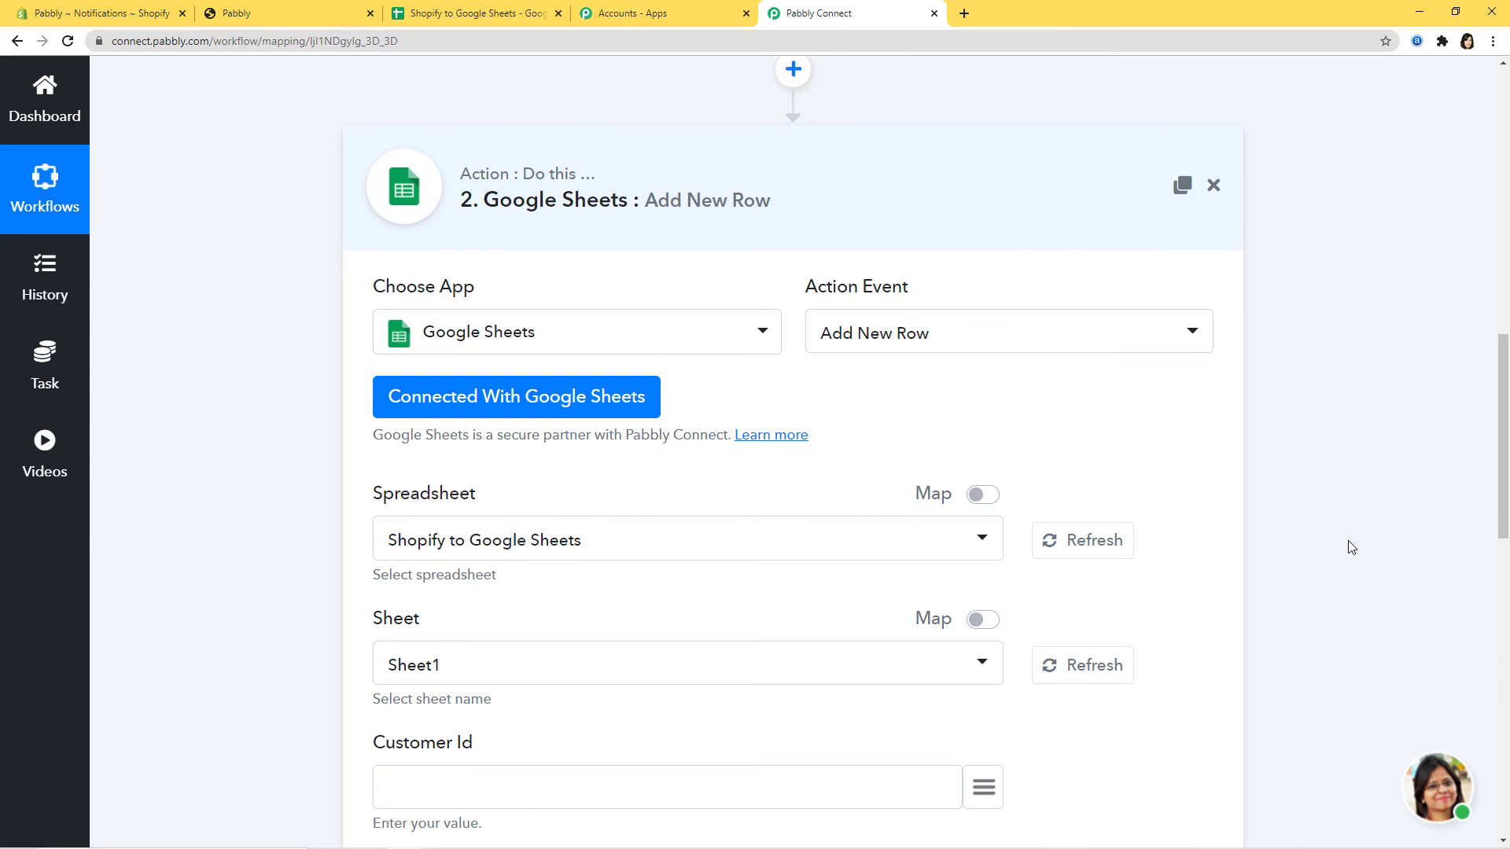
- Expand the captured Shopify webhook response fields in the Add New Row form
scroll(1349, 547, down, 7)
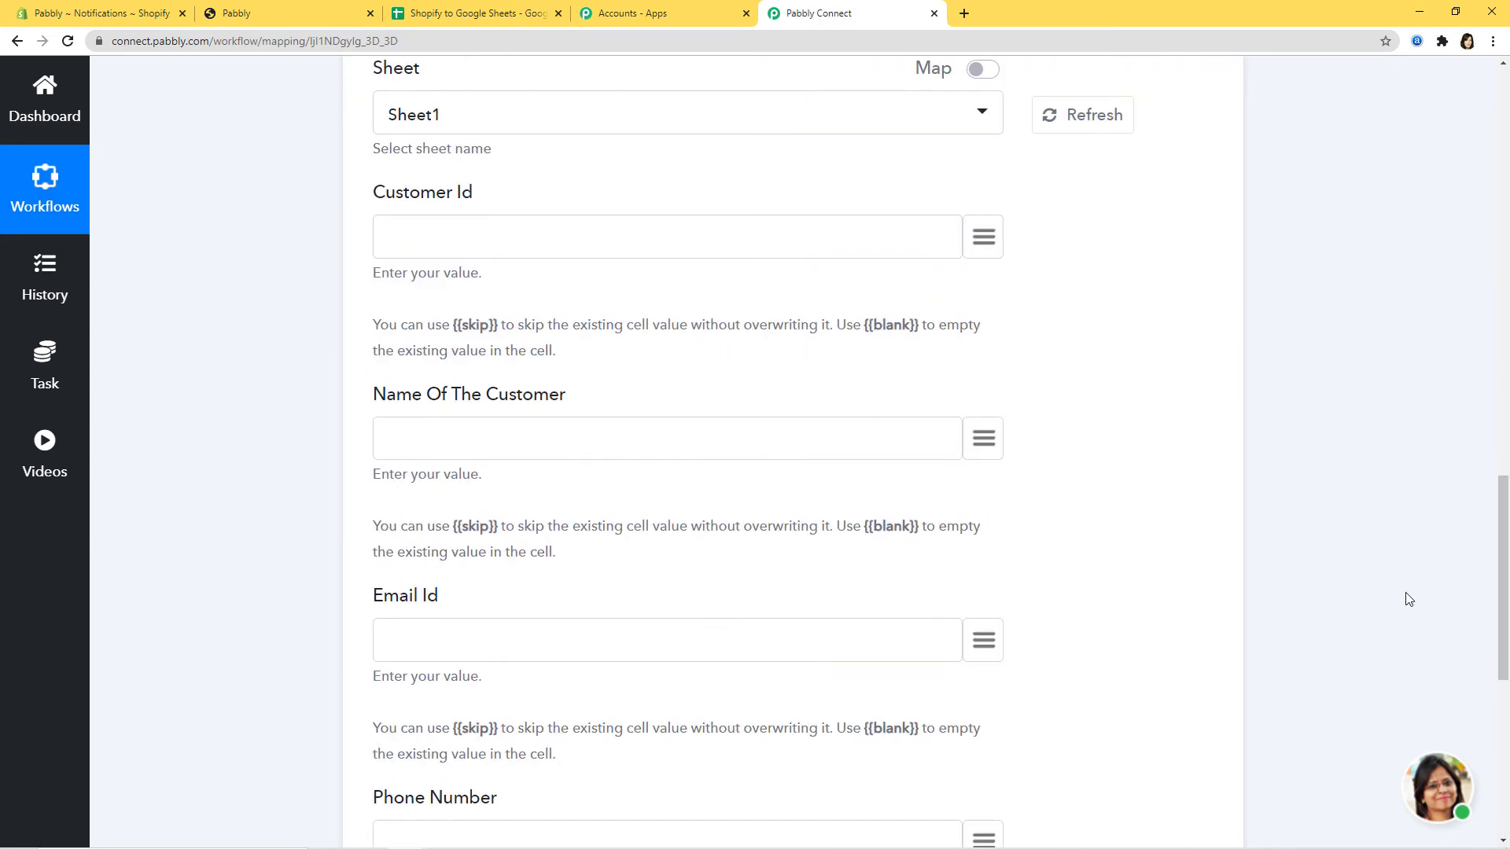
scroll(1344, 603, up, 15)
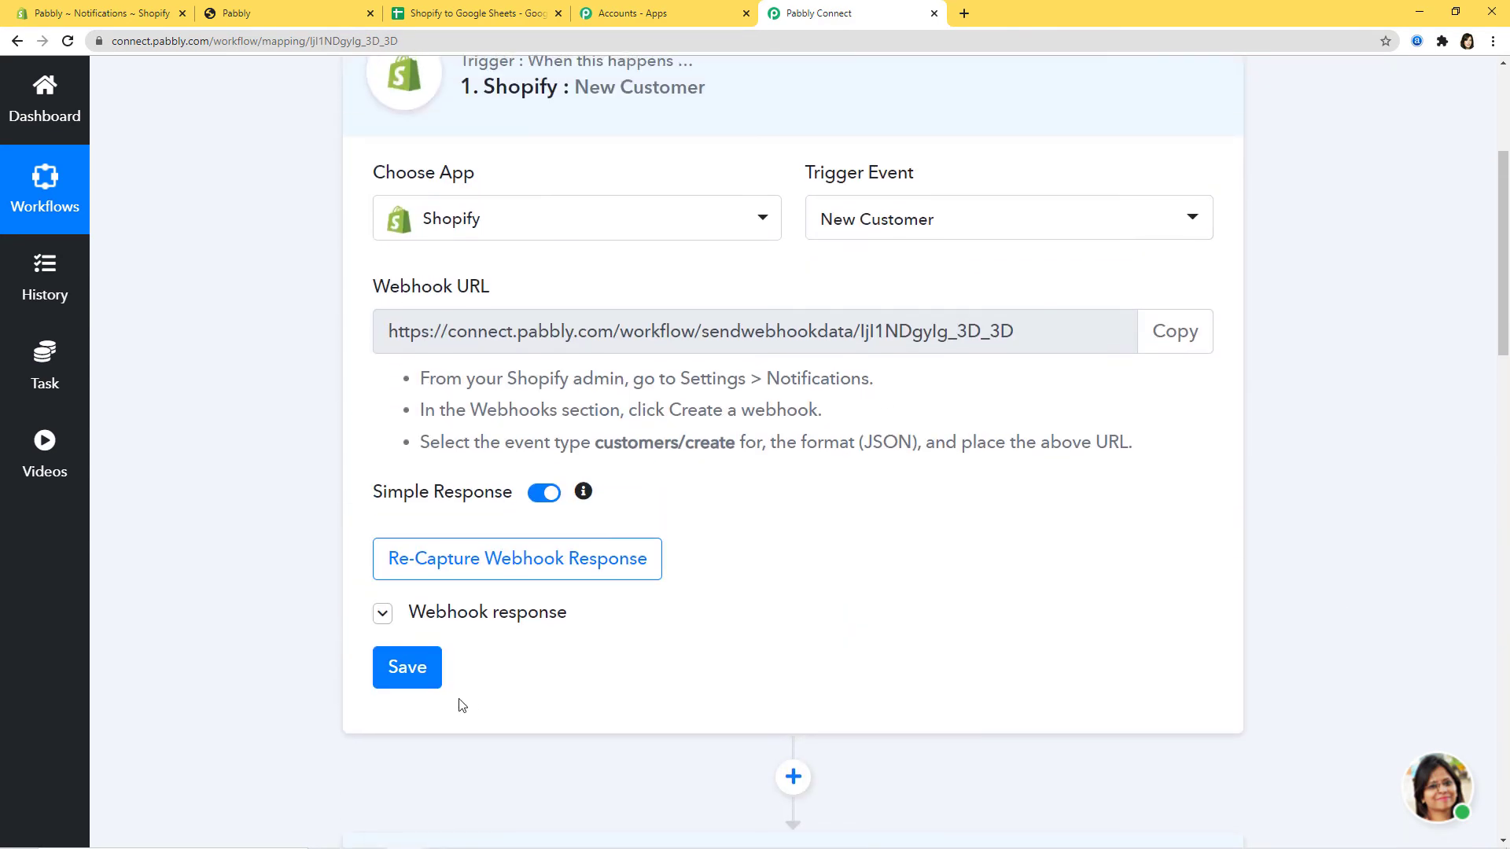
click(382, 613)
scroll(1389, 573, down, 4)
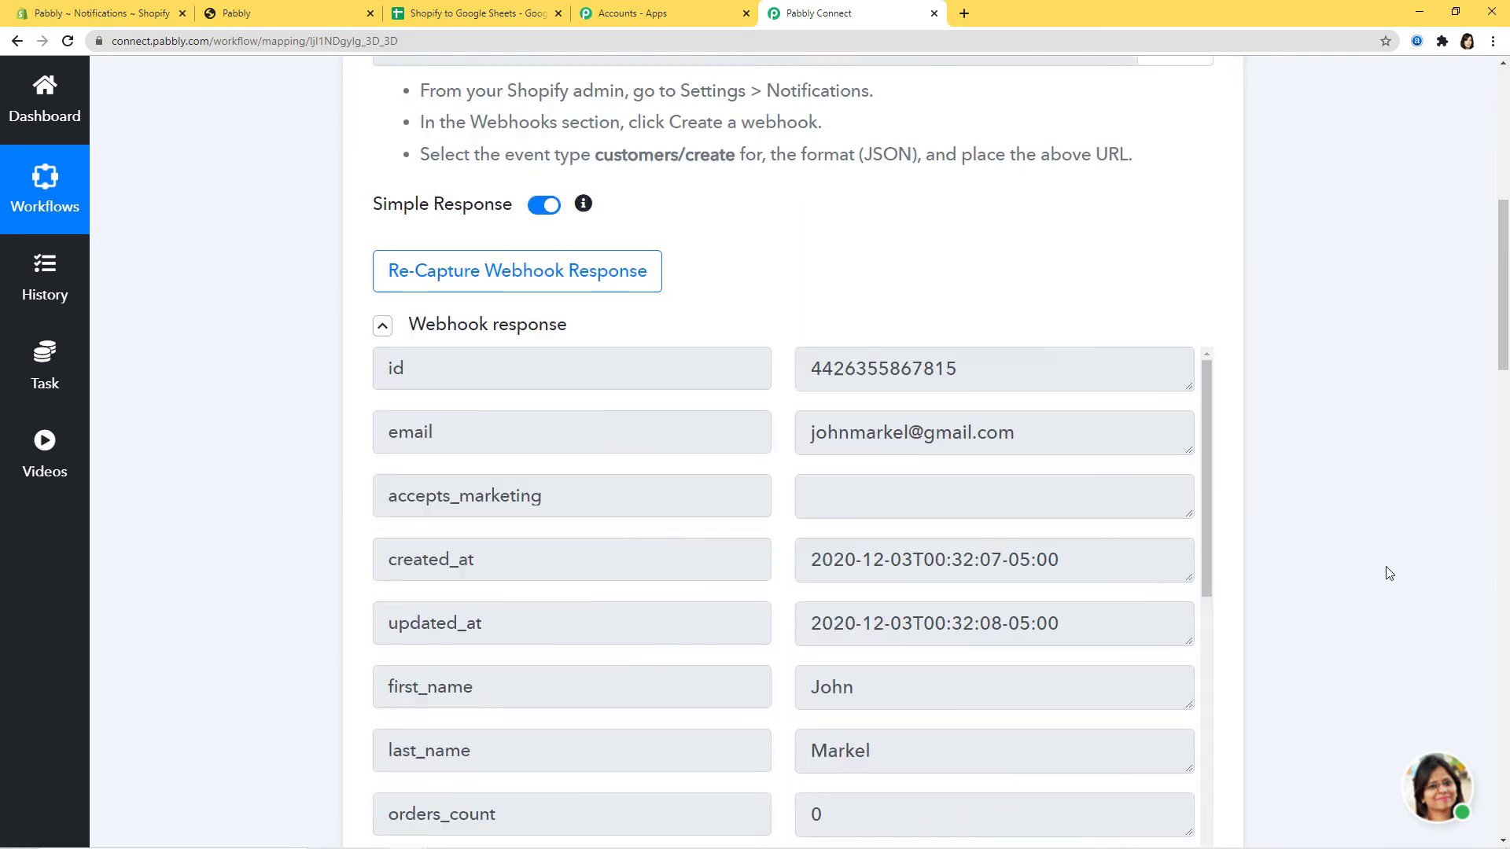
scroll(1391, 574, down, 16)
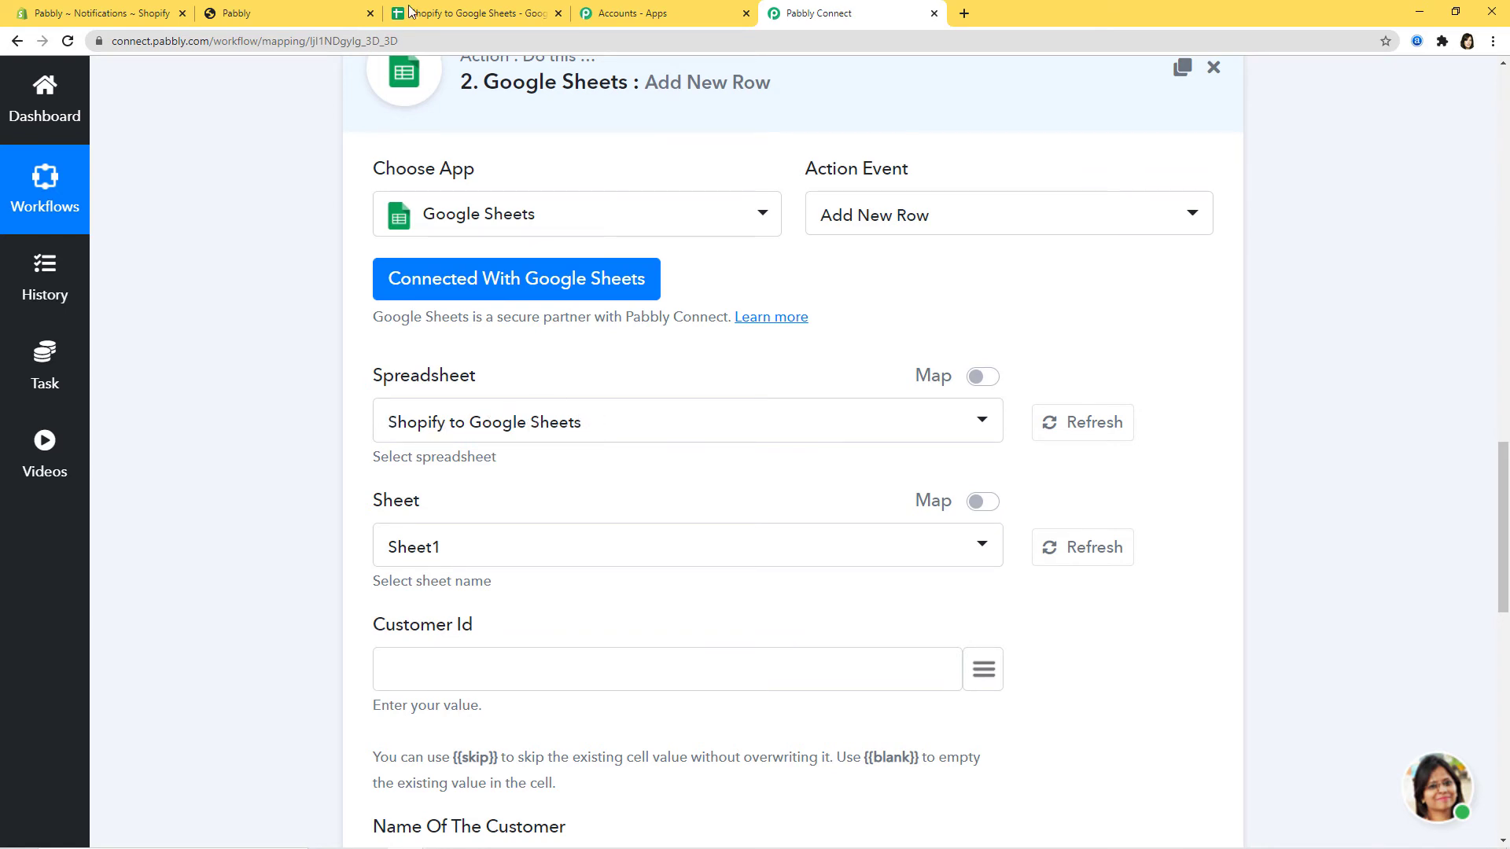
- Compare the form's Customer Id, Name, Email and Phone fields with the spreadsheet's header row
click(447, 17)
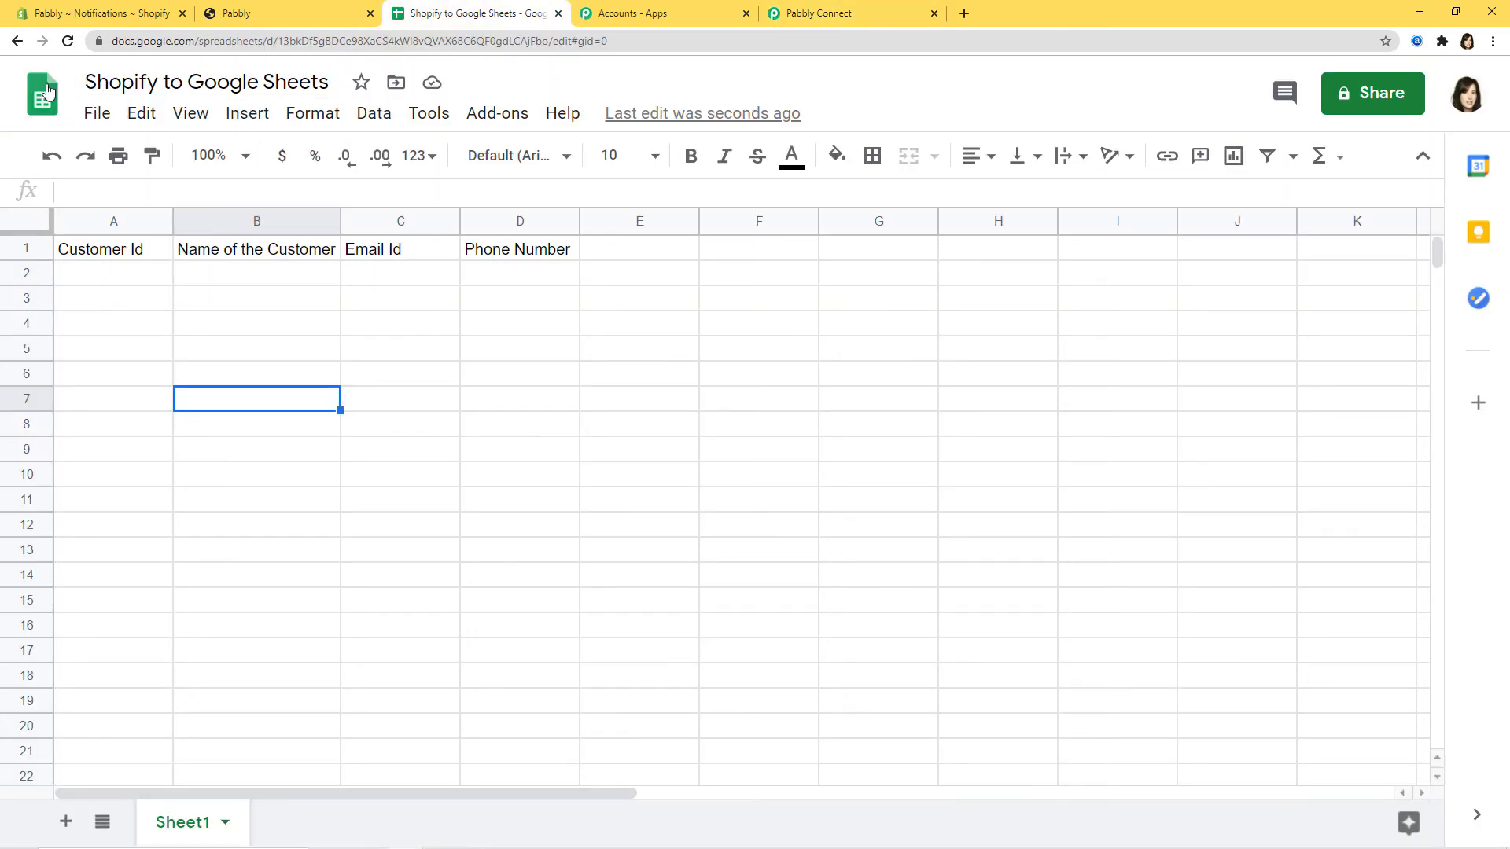
click(842, 19)
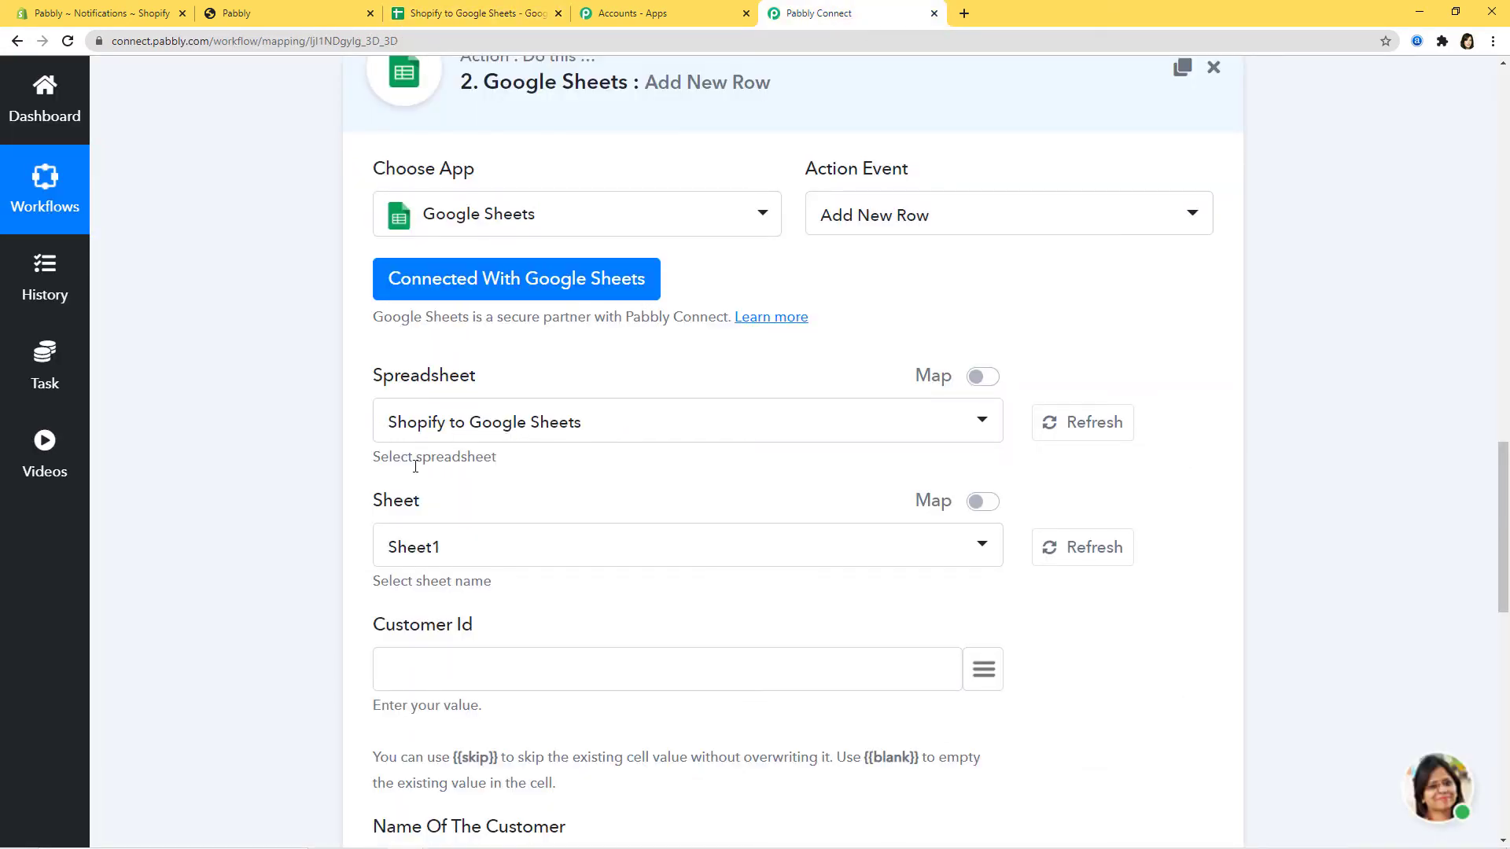
click(472, 15)
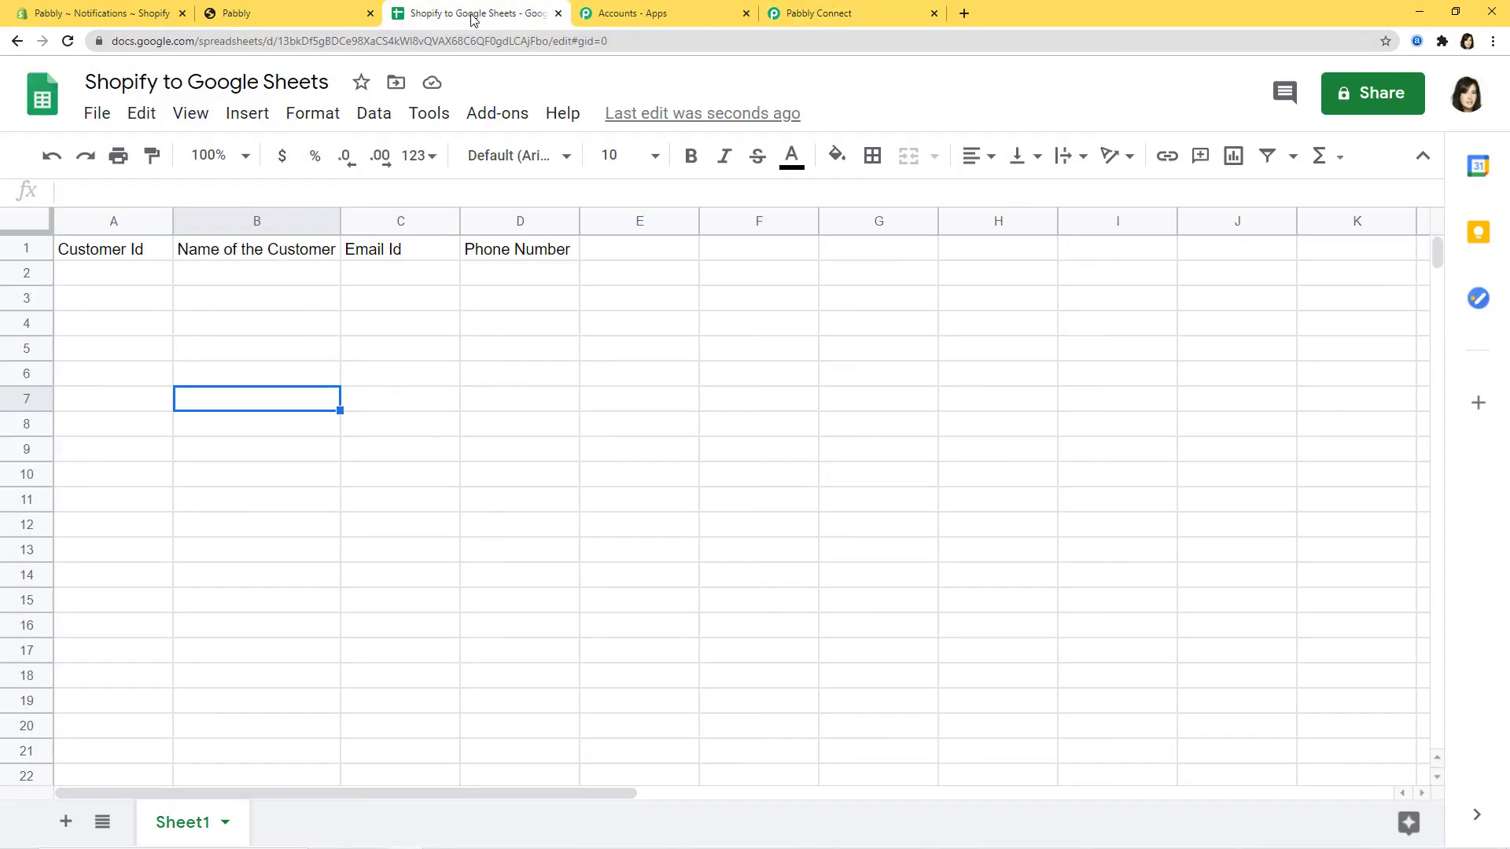
click(833, 14)
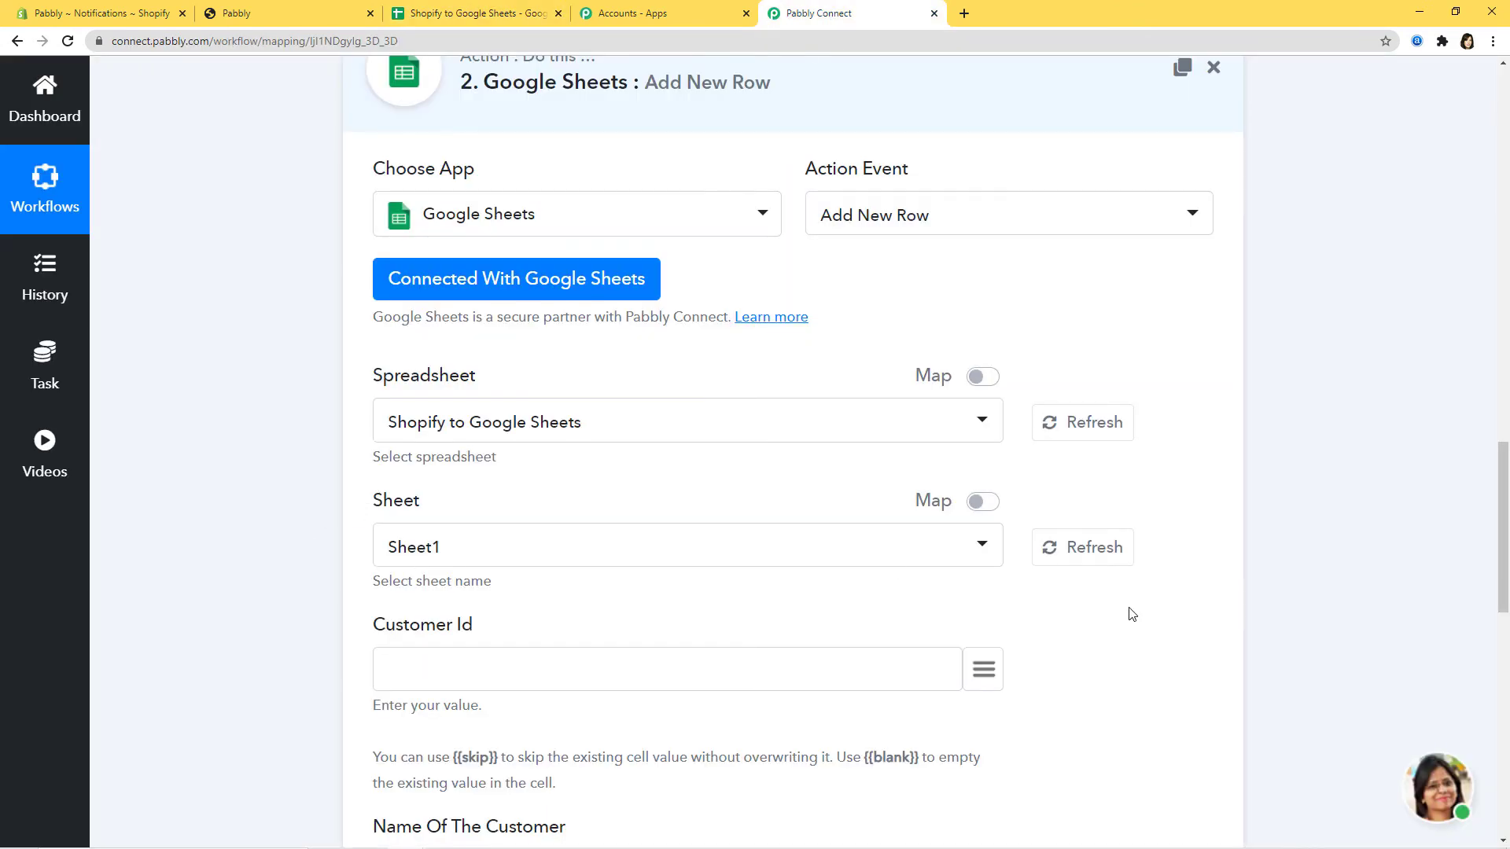
scroll(1140, 633, down, 3)
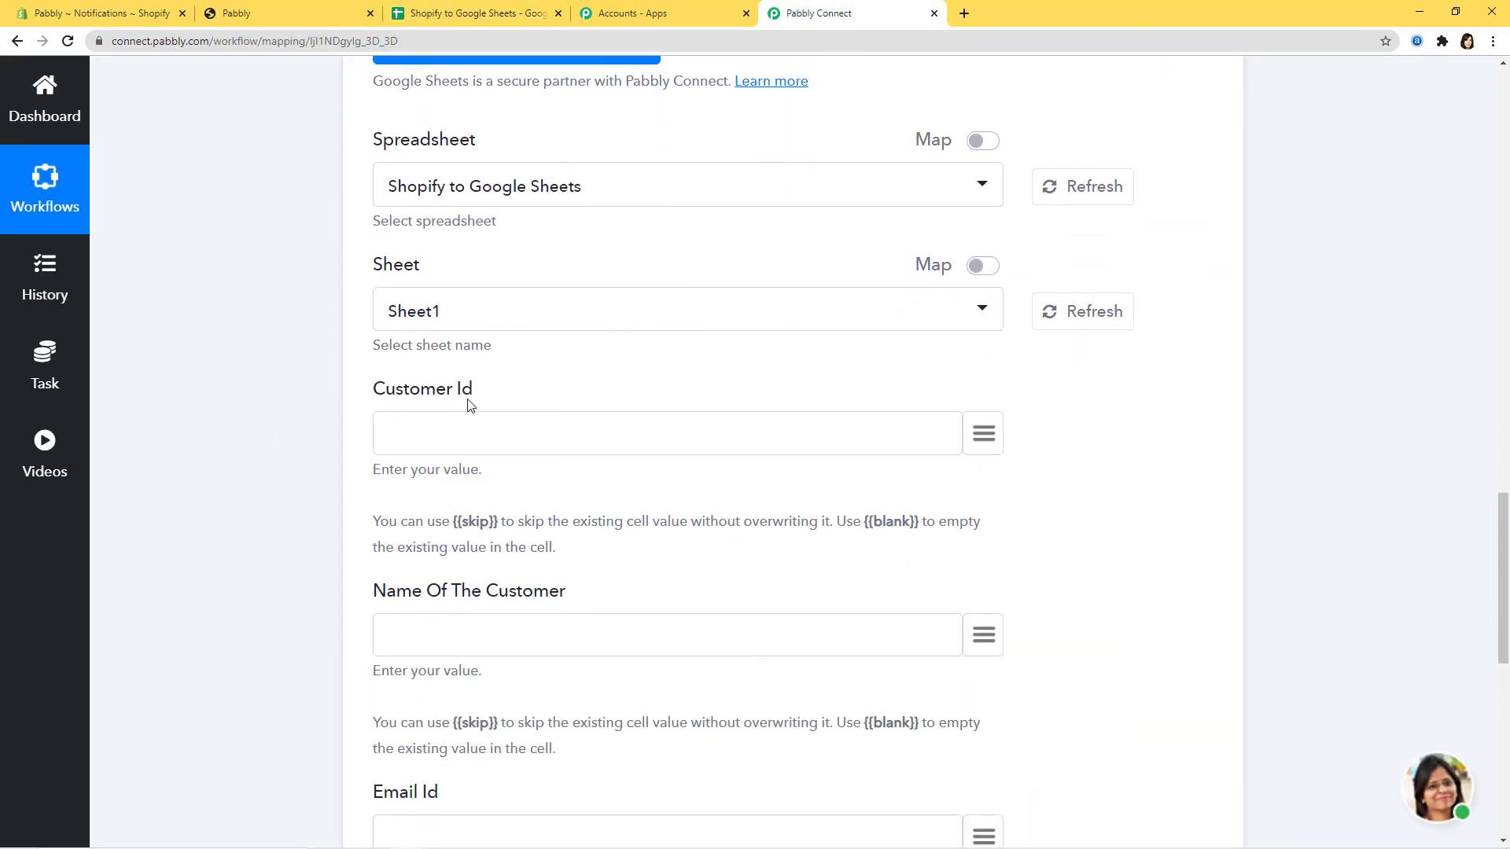
scroll(525, 472, down, 5)
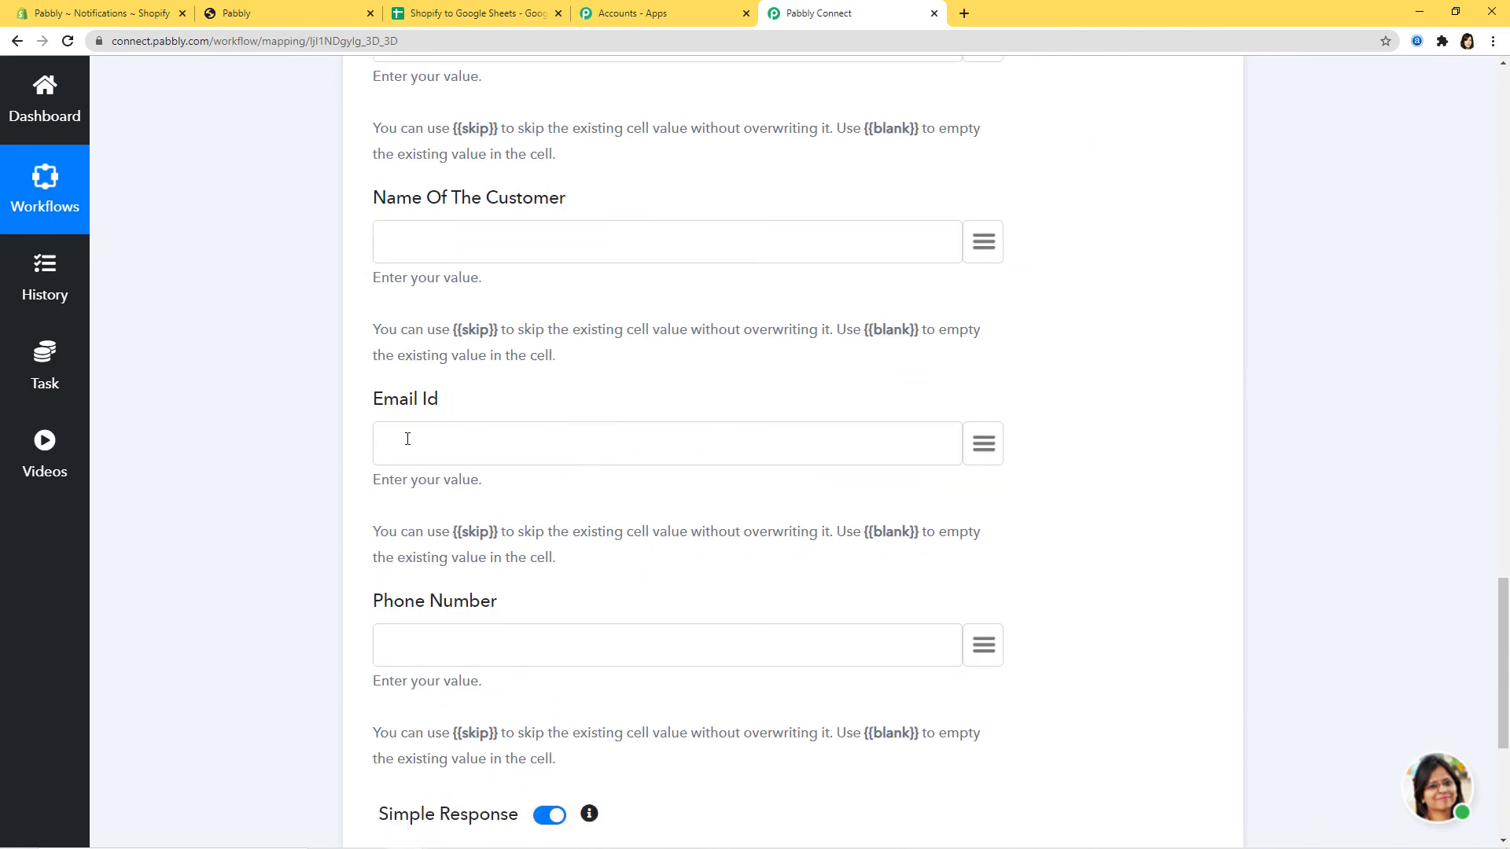
scroll(1107, 585, up, 9)
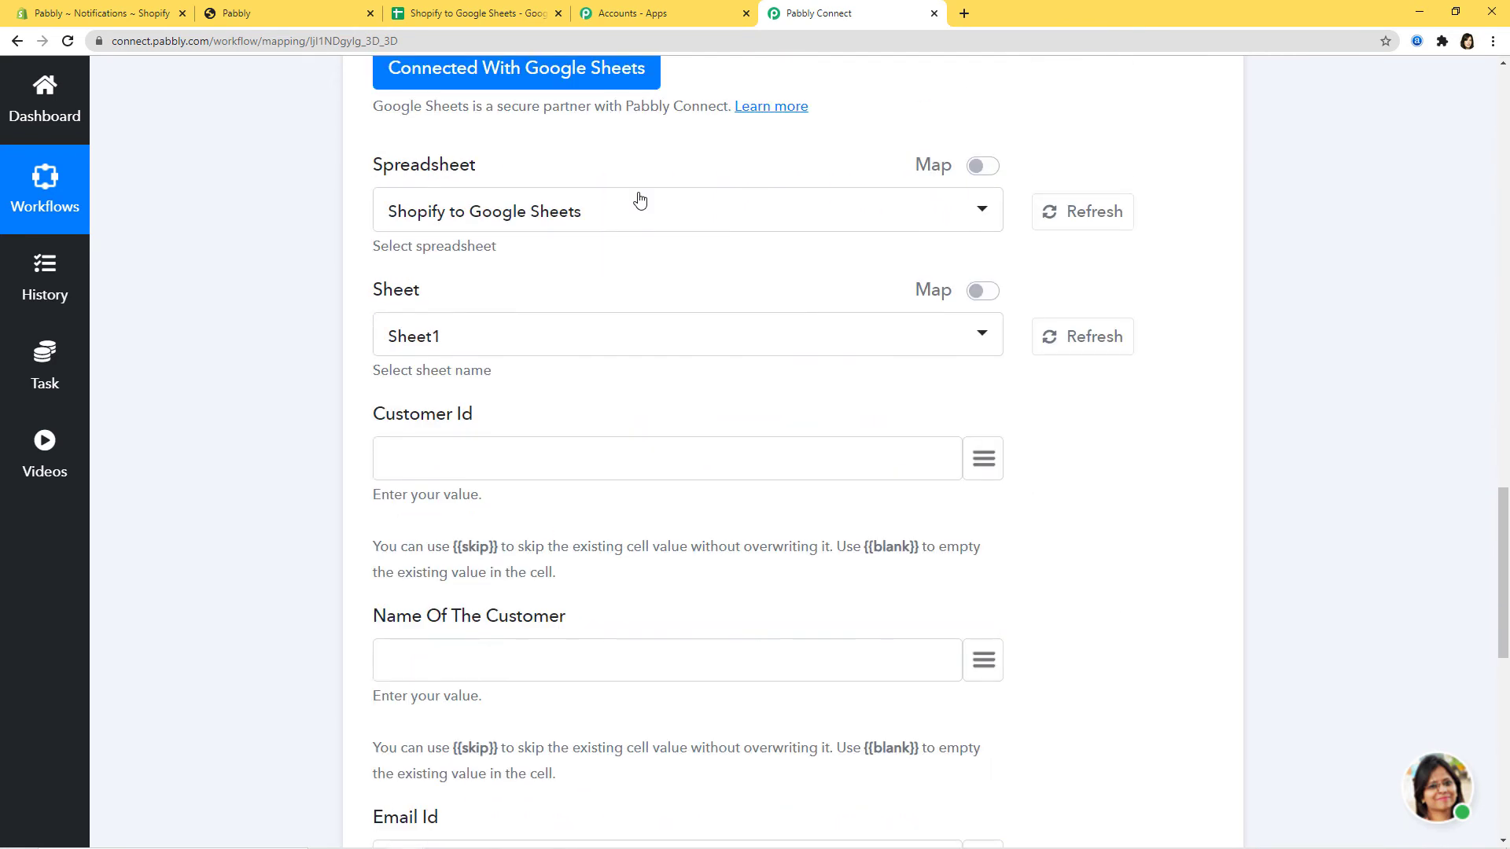
click(458, 13)
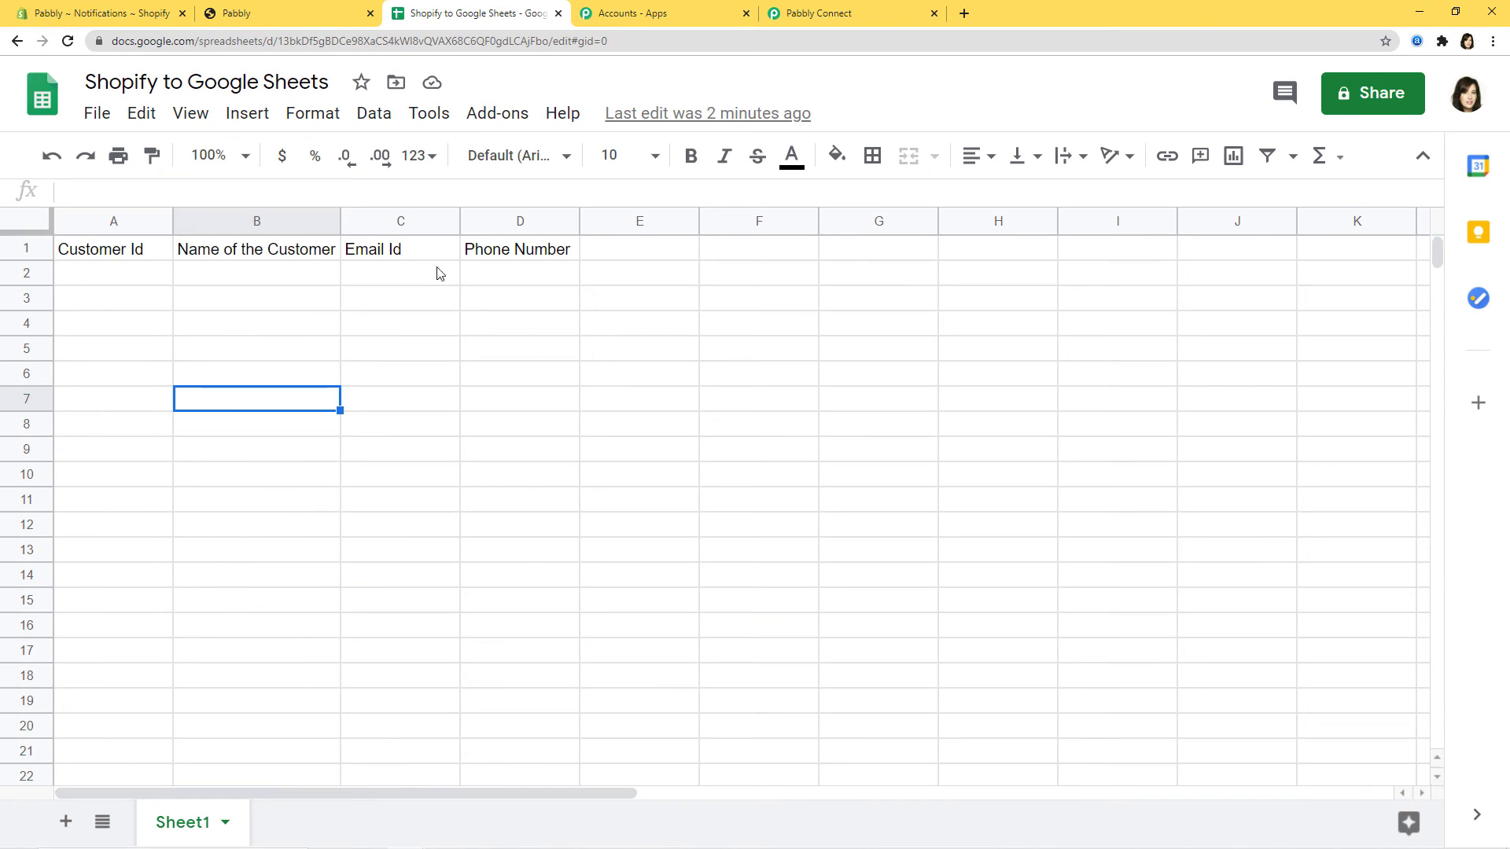
click(814, 16)
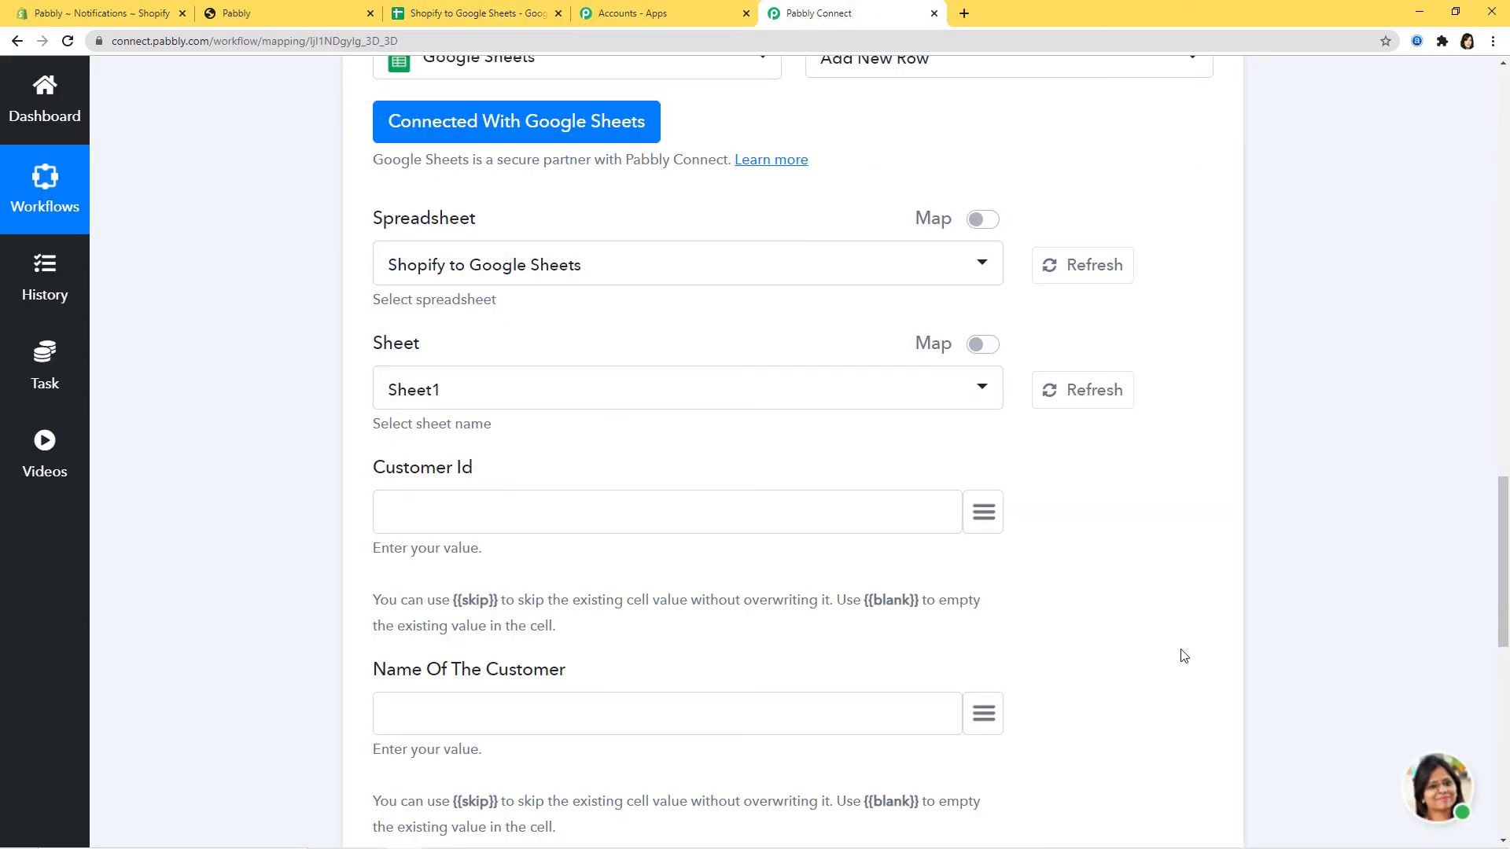
scroll(1179, 519, down, 2)
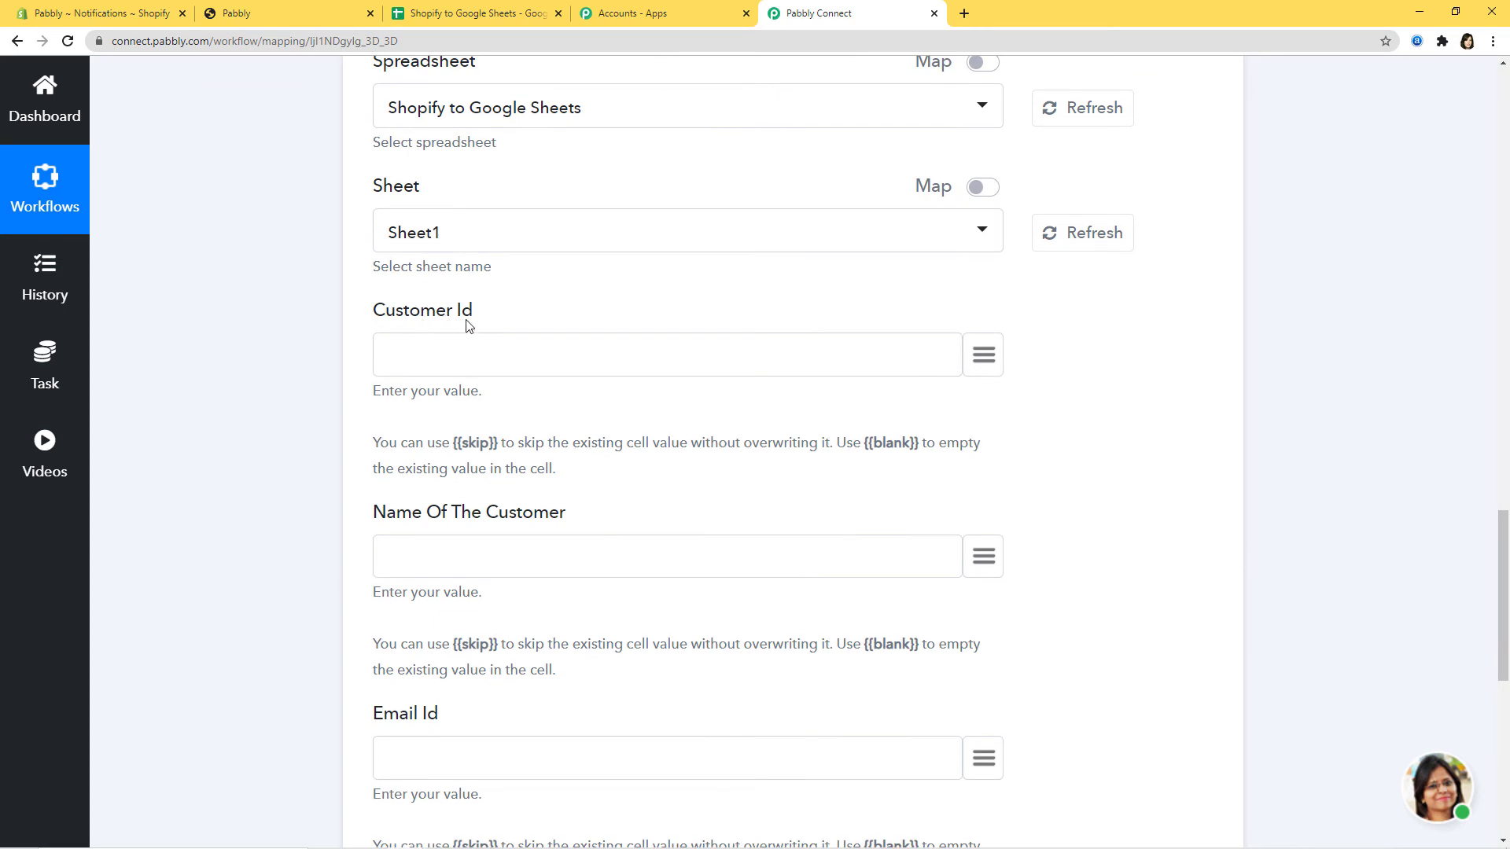
click(984, 355)
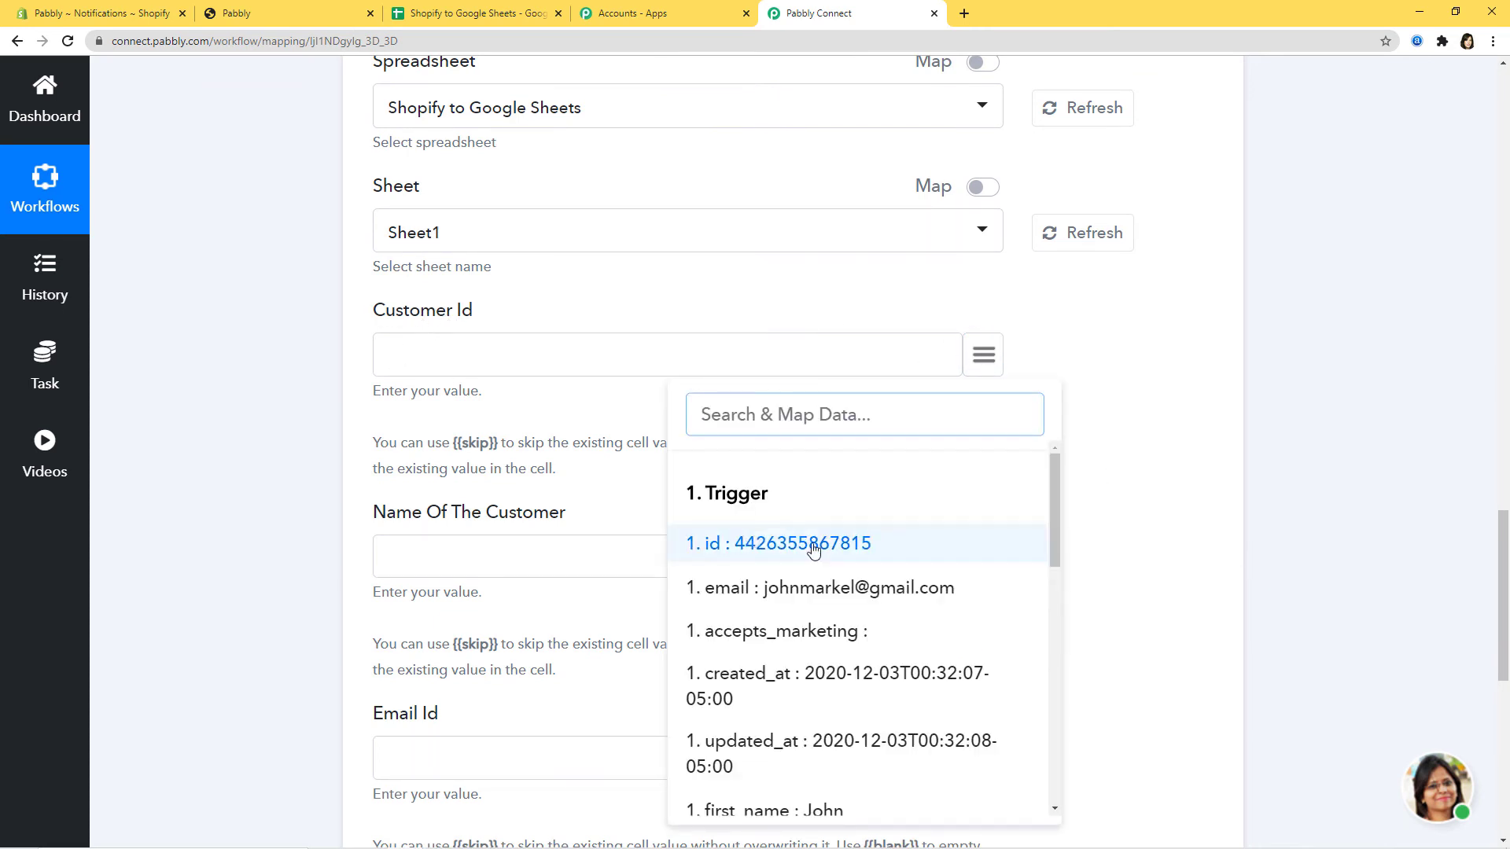
- Map Customer Id to the Shopify id and Name Of The Customer to first_name plus last_name
click(756, 548)
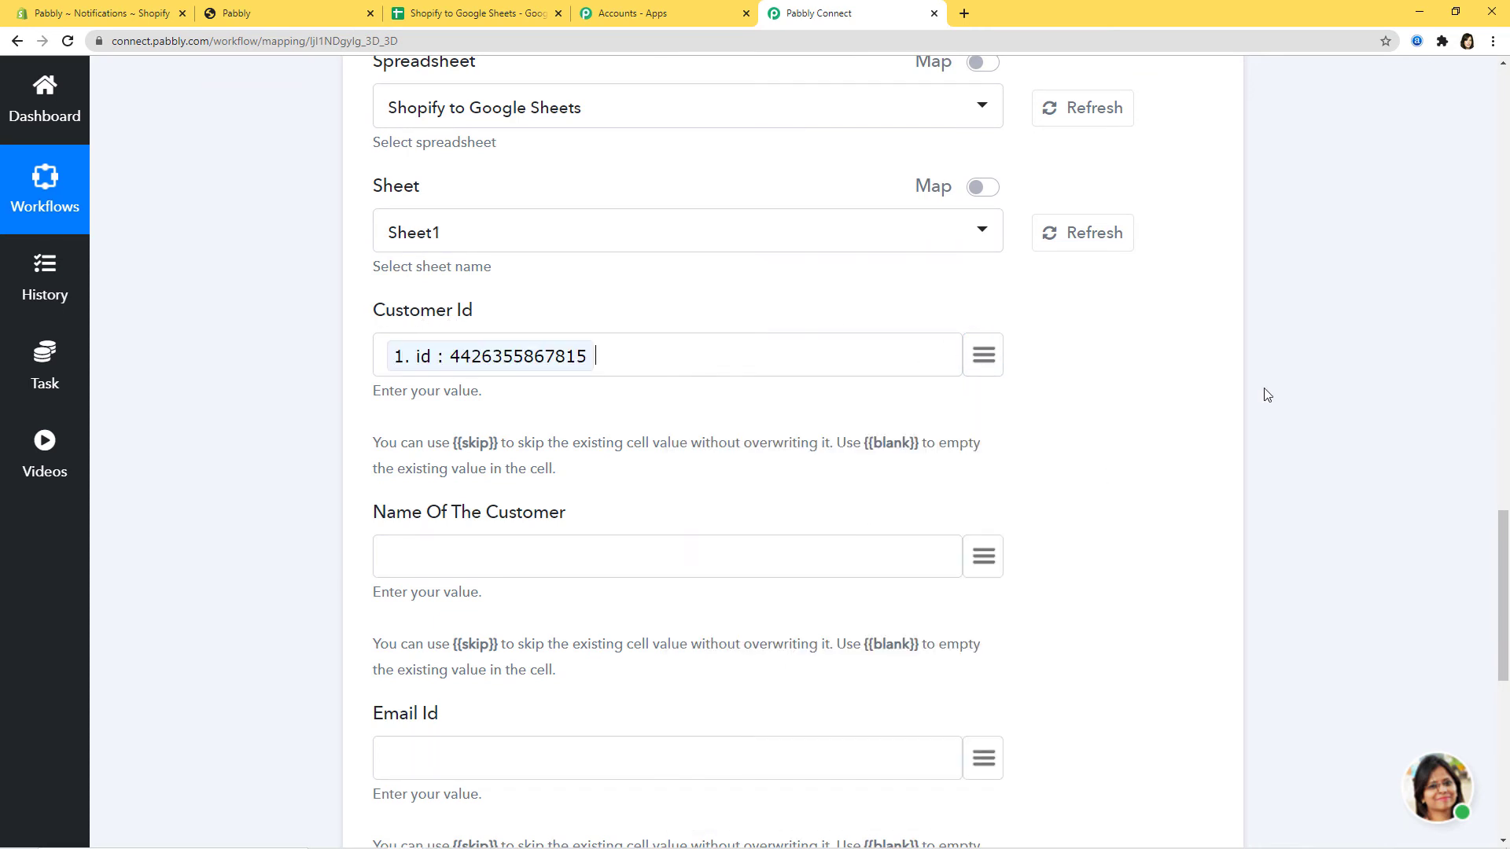
scroll(1262, 391, down, 3)
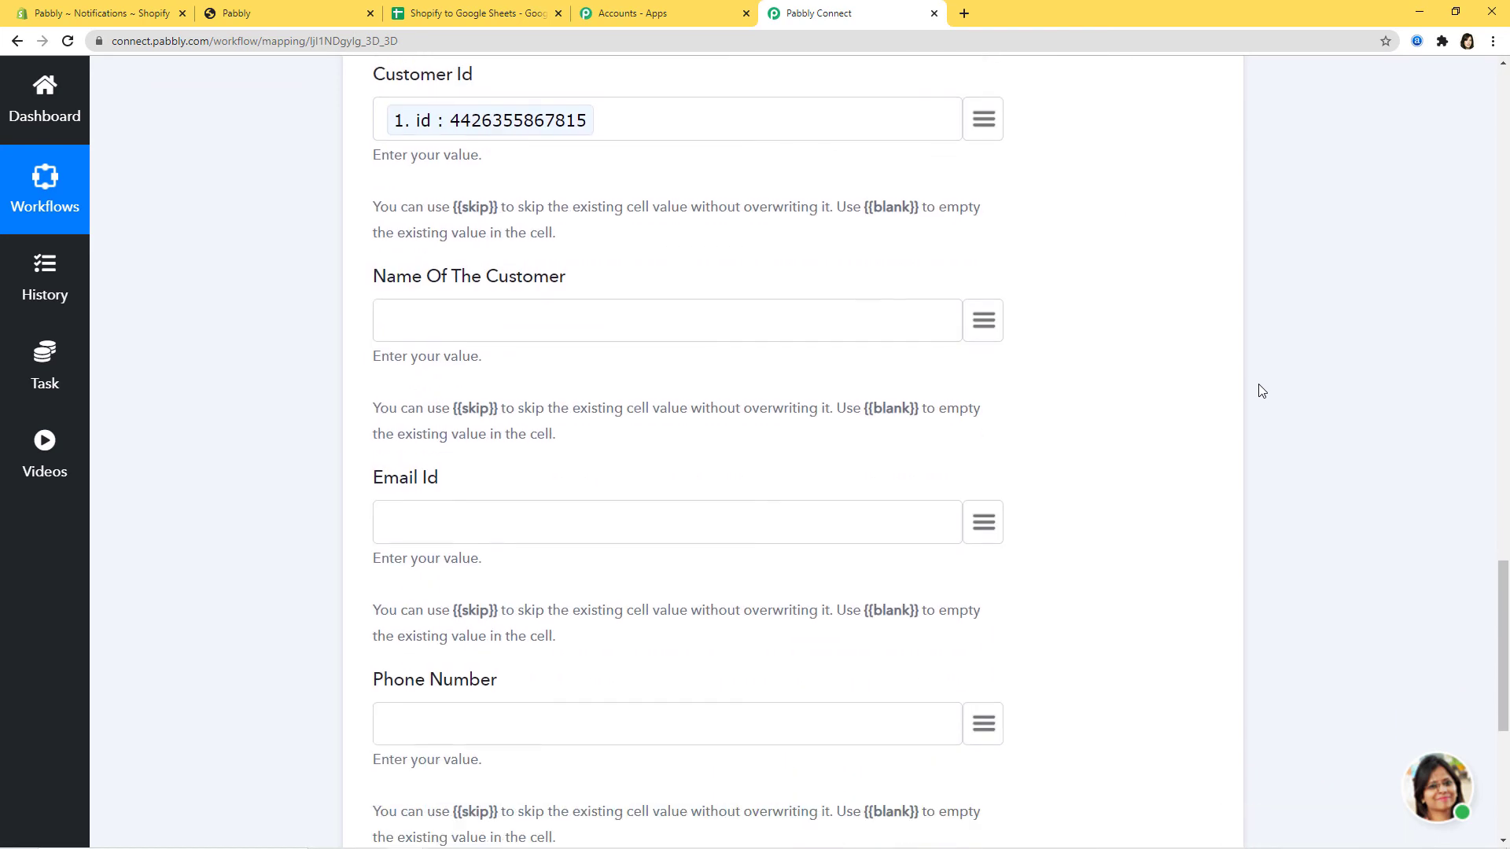
click(983, 320)
scroll(1088, 529, down, 1)
scroll(837, 541, down, 1)
scroll(837, 541, down, 1)
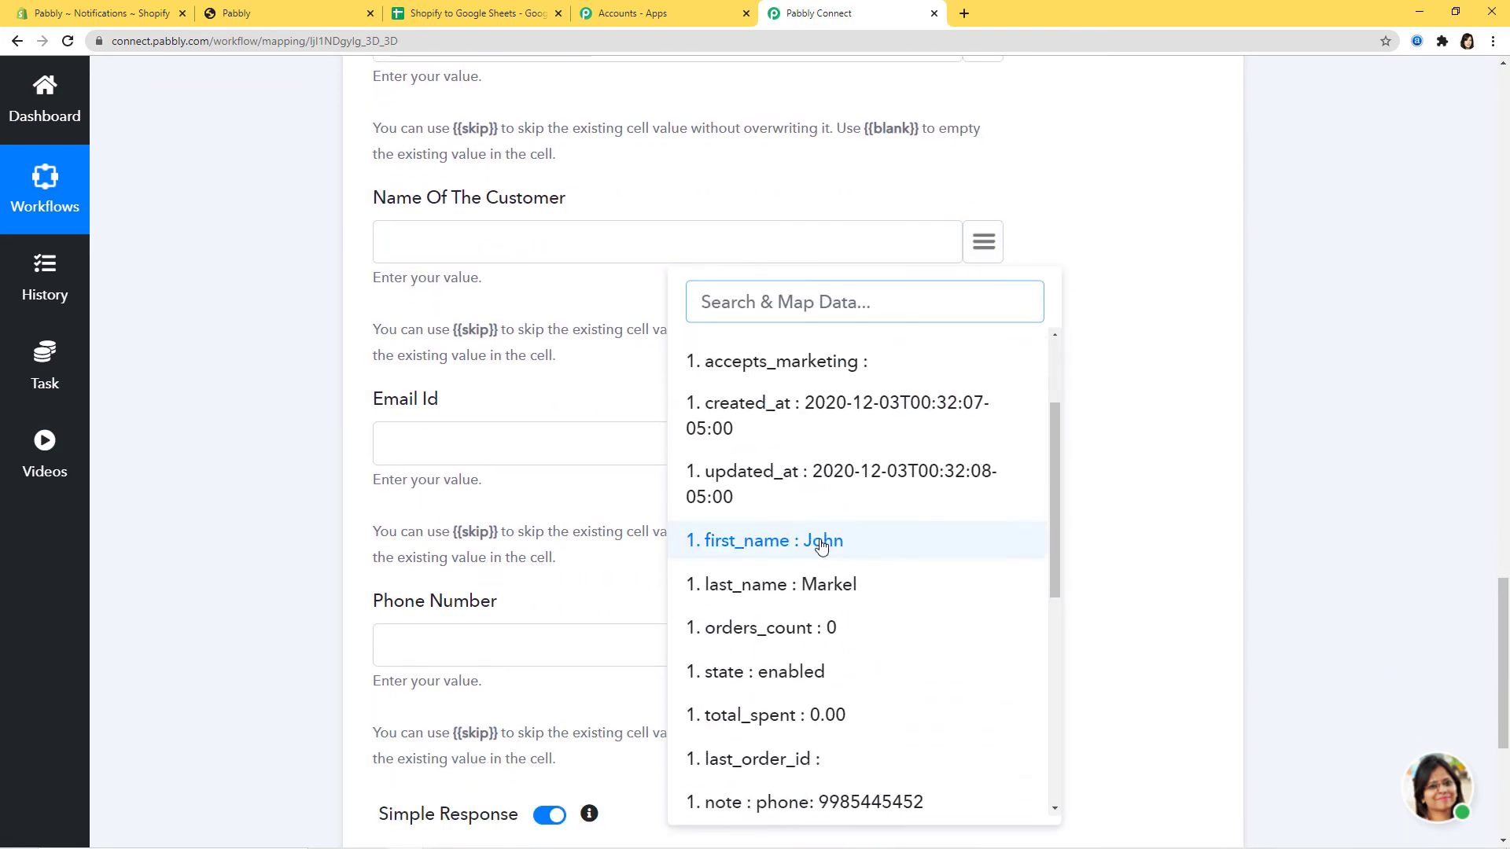
click(815, 548)
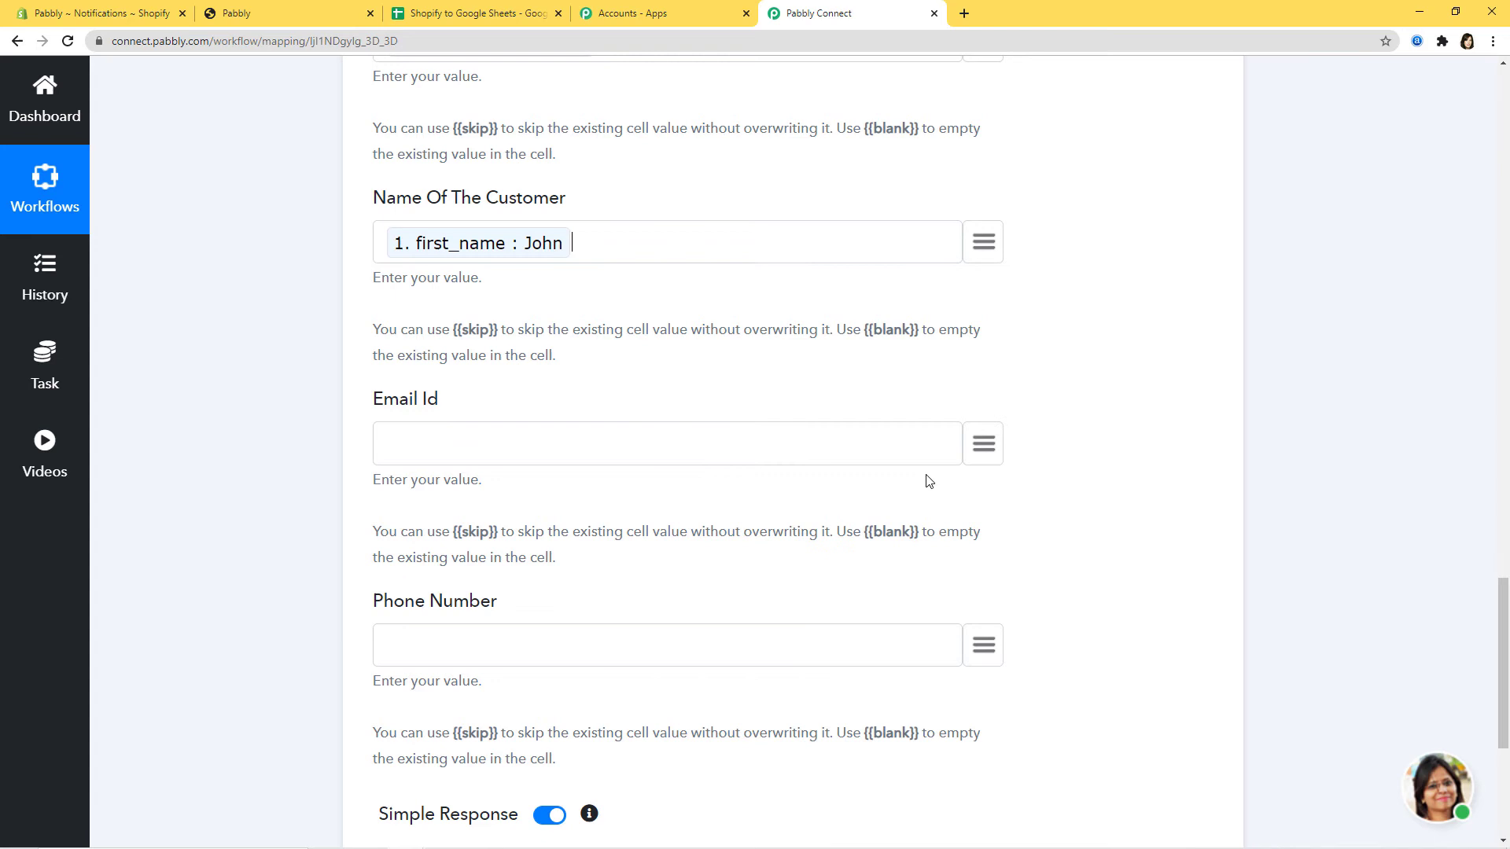
click(982, 239)
scroll(862, 518, down, 4)
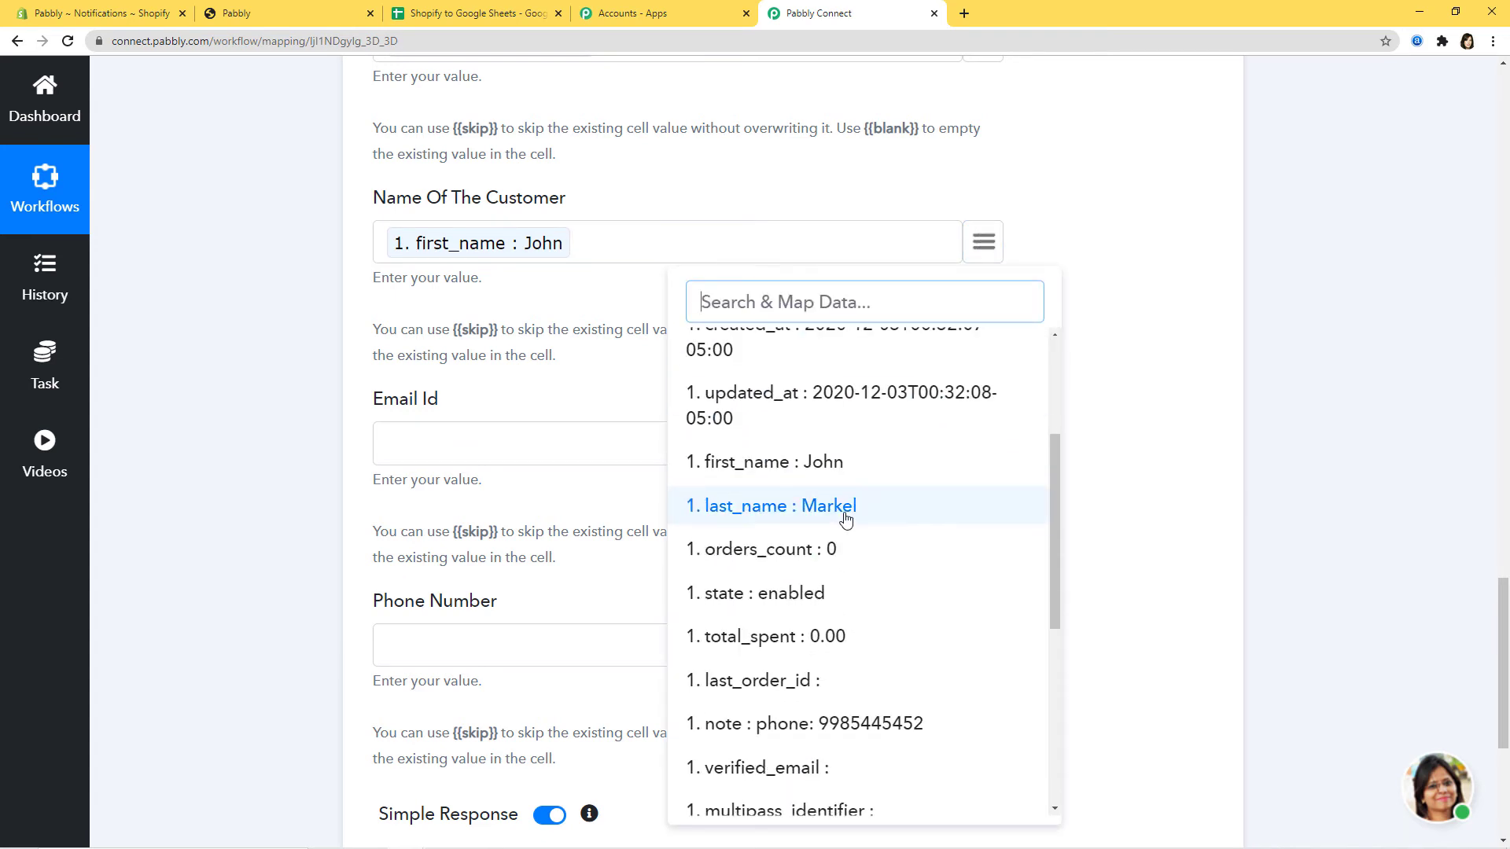
click(842, 519)
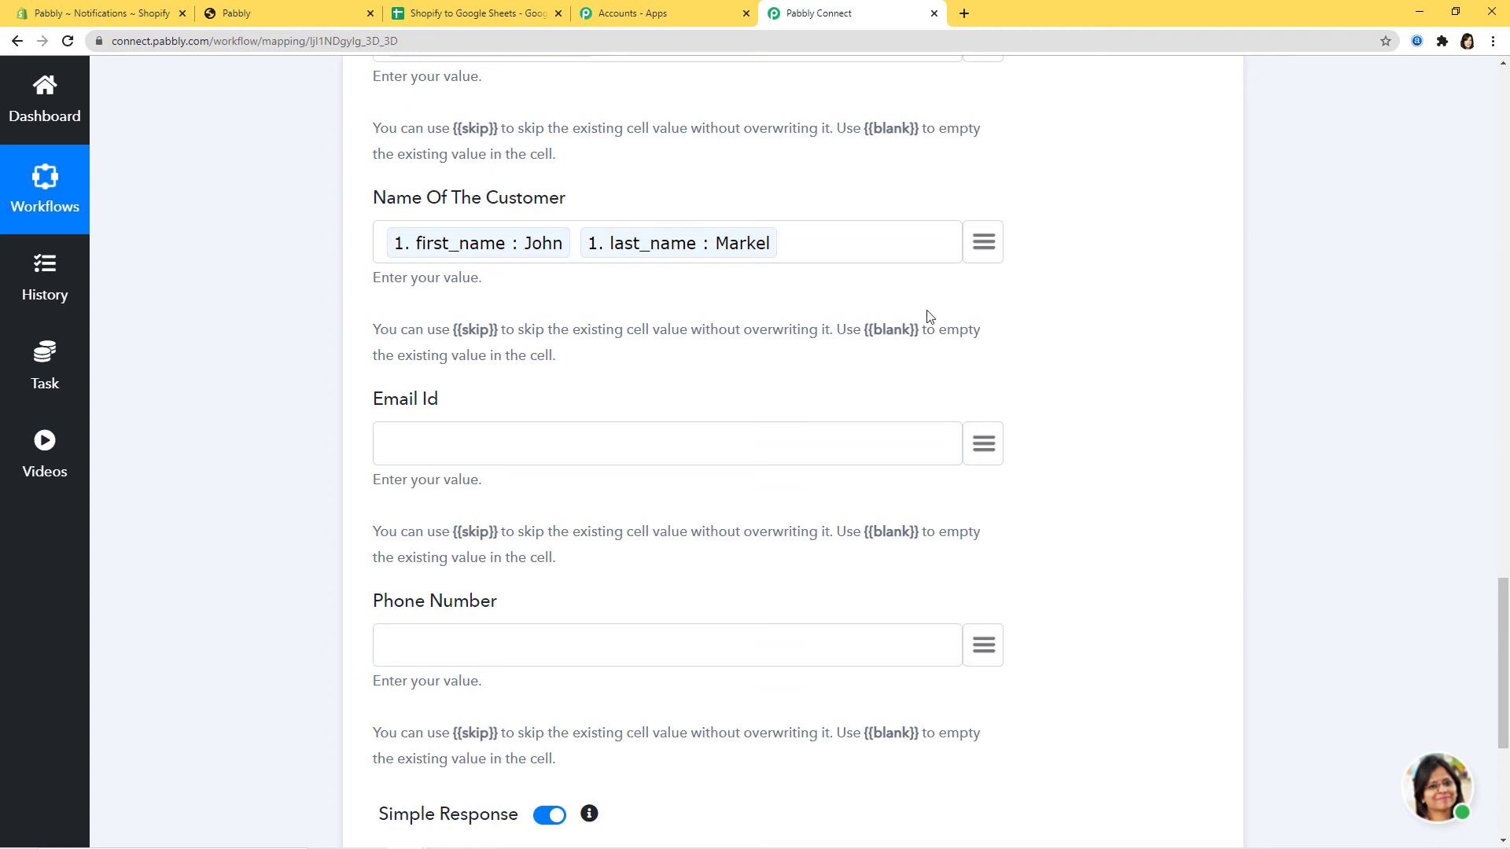
scroll(917, 313, up, 1)
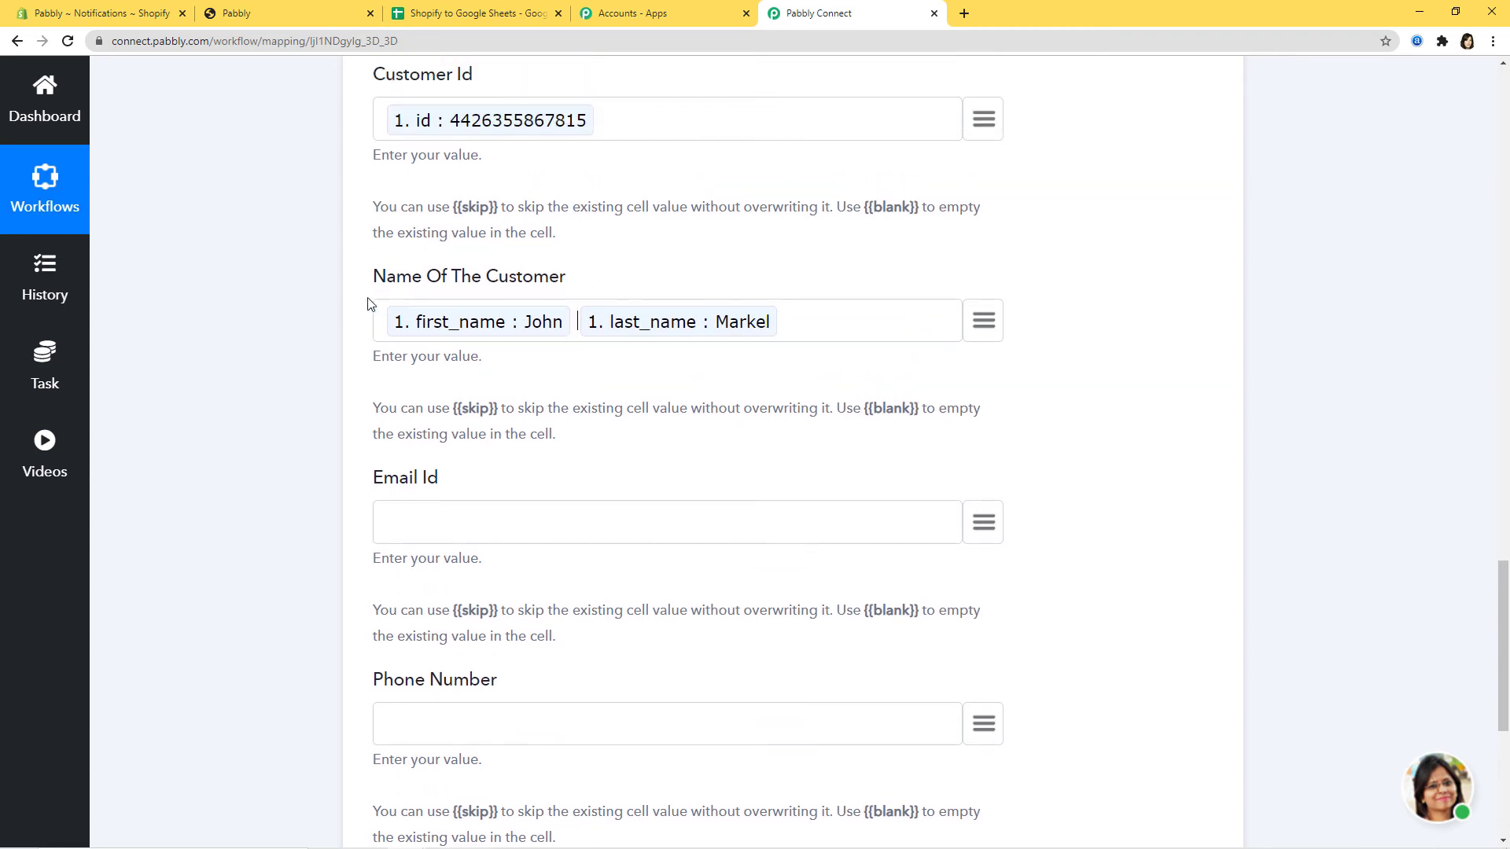
scroll(1337, 247, down, 3)
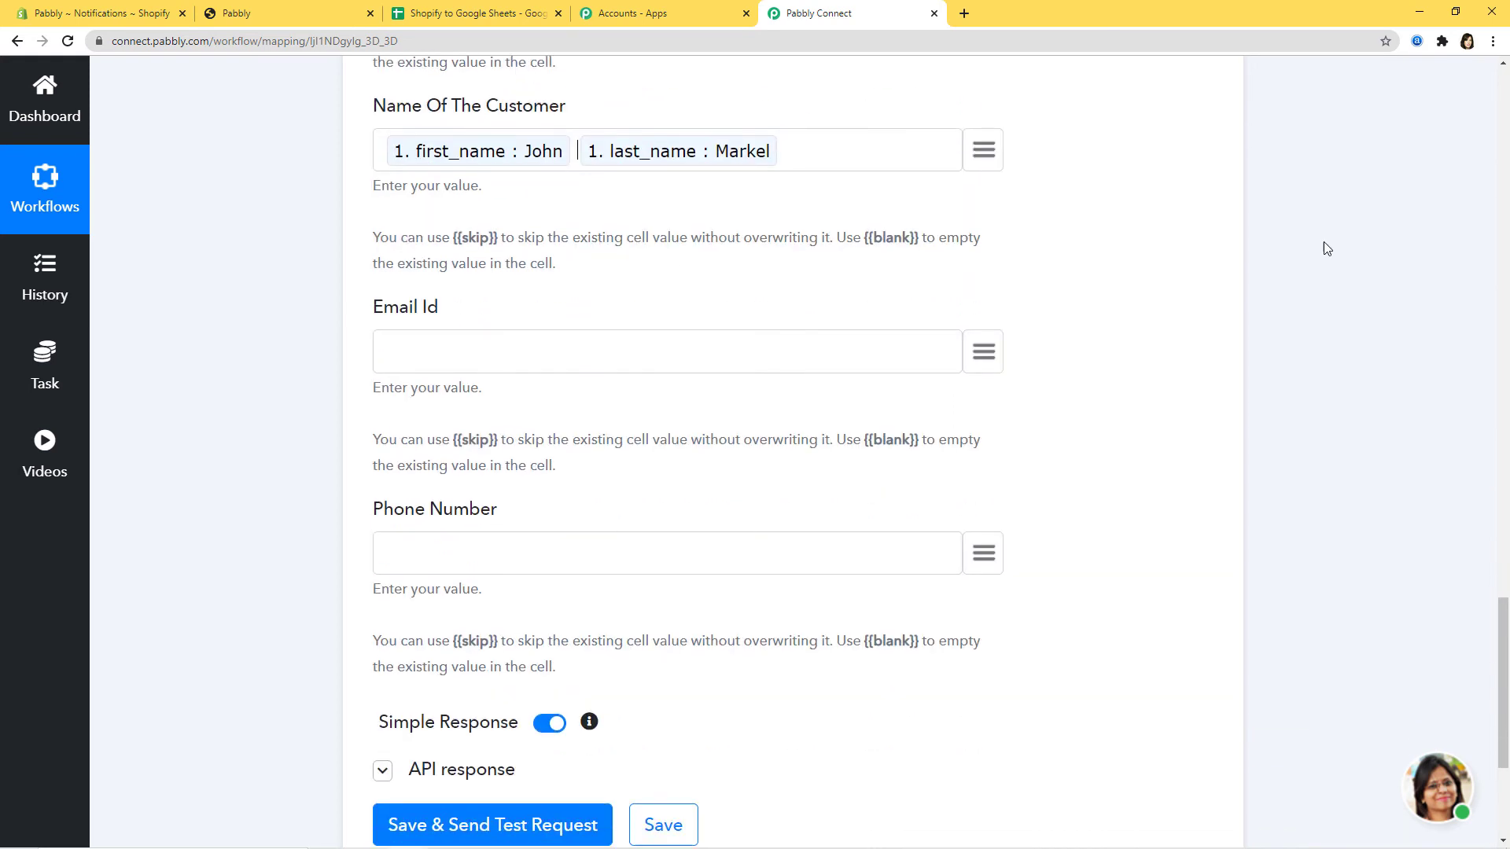
- Map Email Id to the customer's email and Phone Number to the note : phone field
click(992, 295)
text(em)
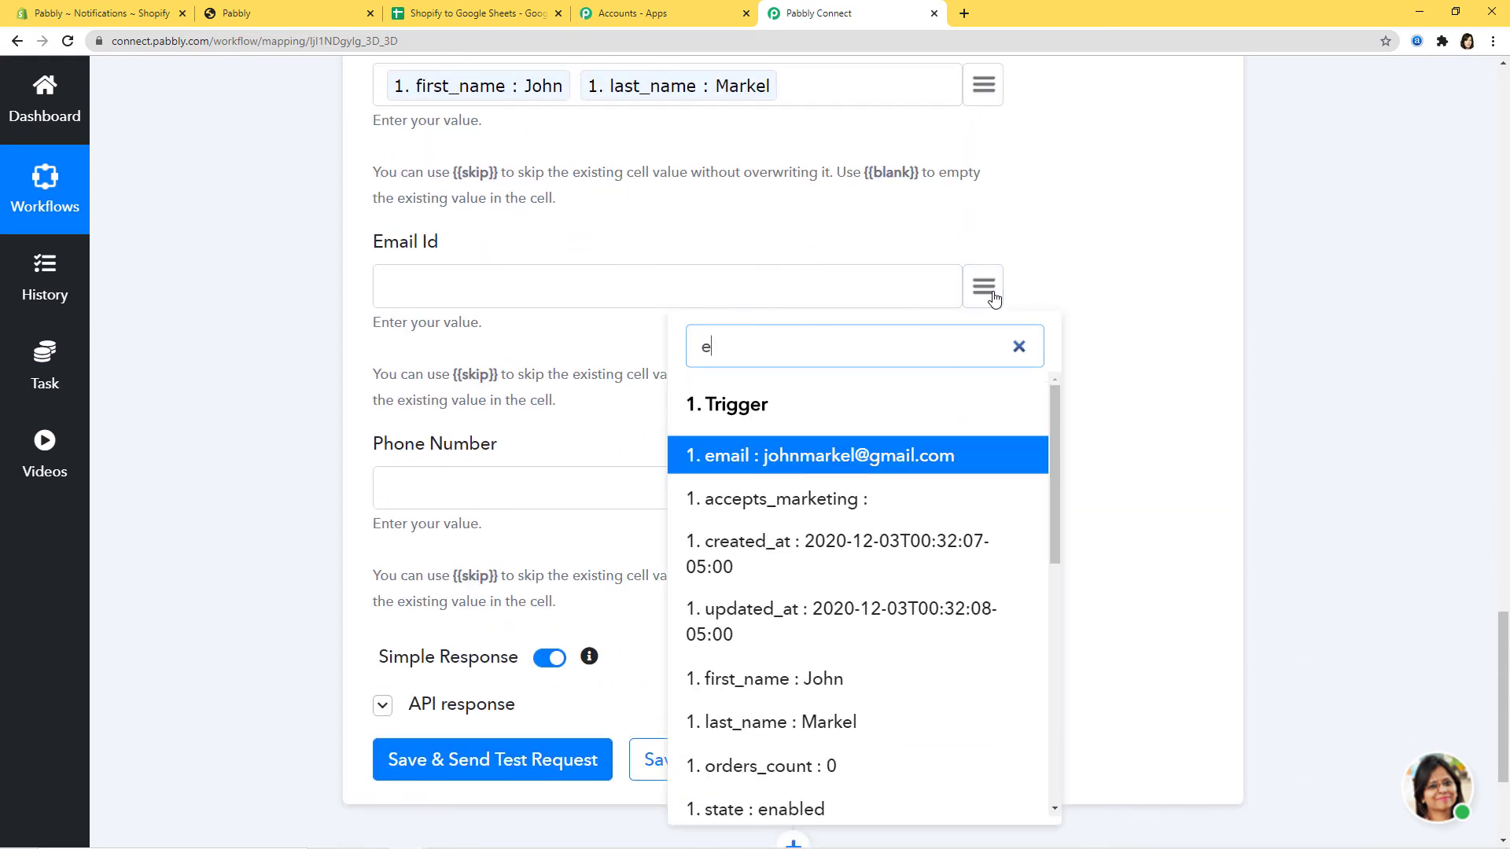
click(910, 452)
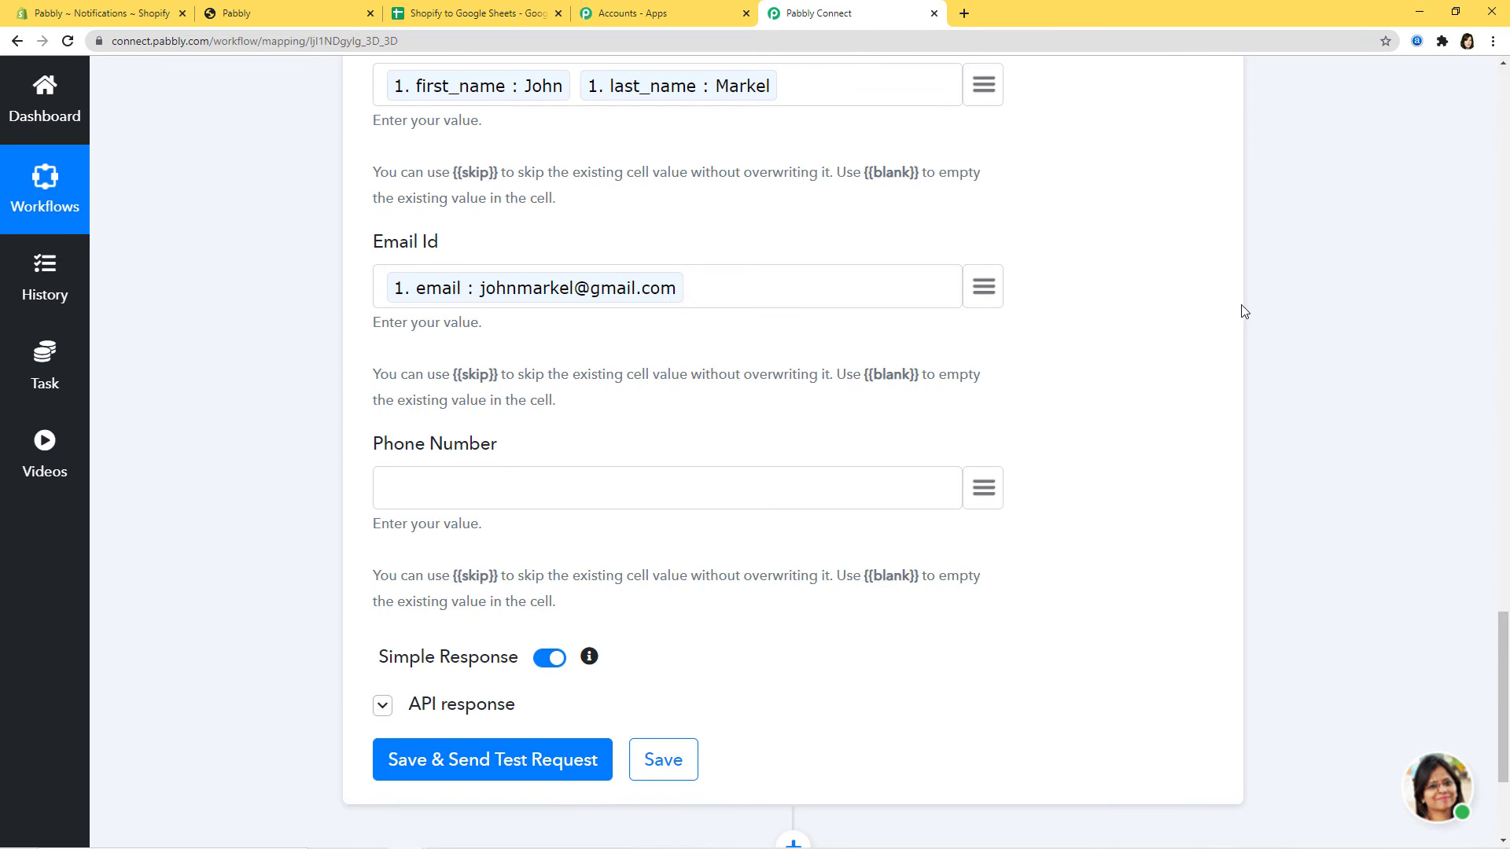
scroll(1242, 312, down, 1)
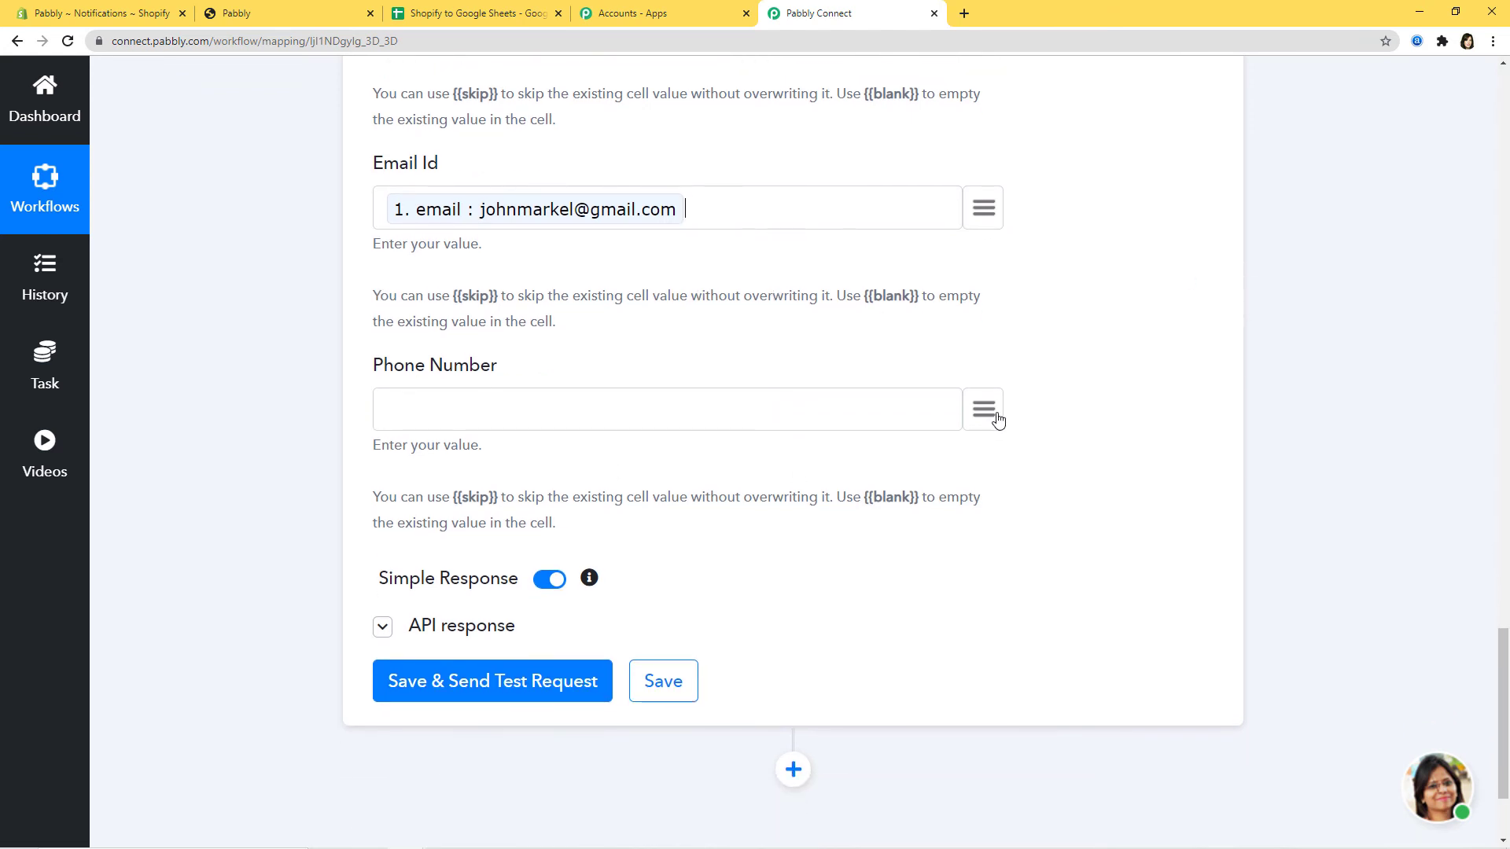
click(984, 416)
scroll(876, 640, down, 4)
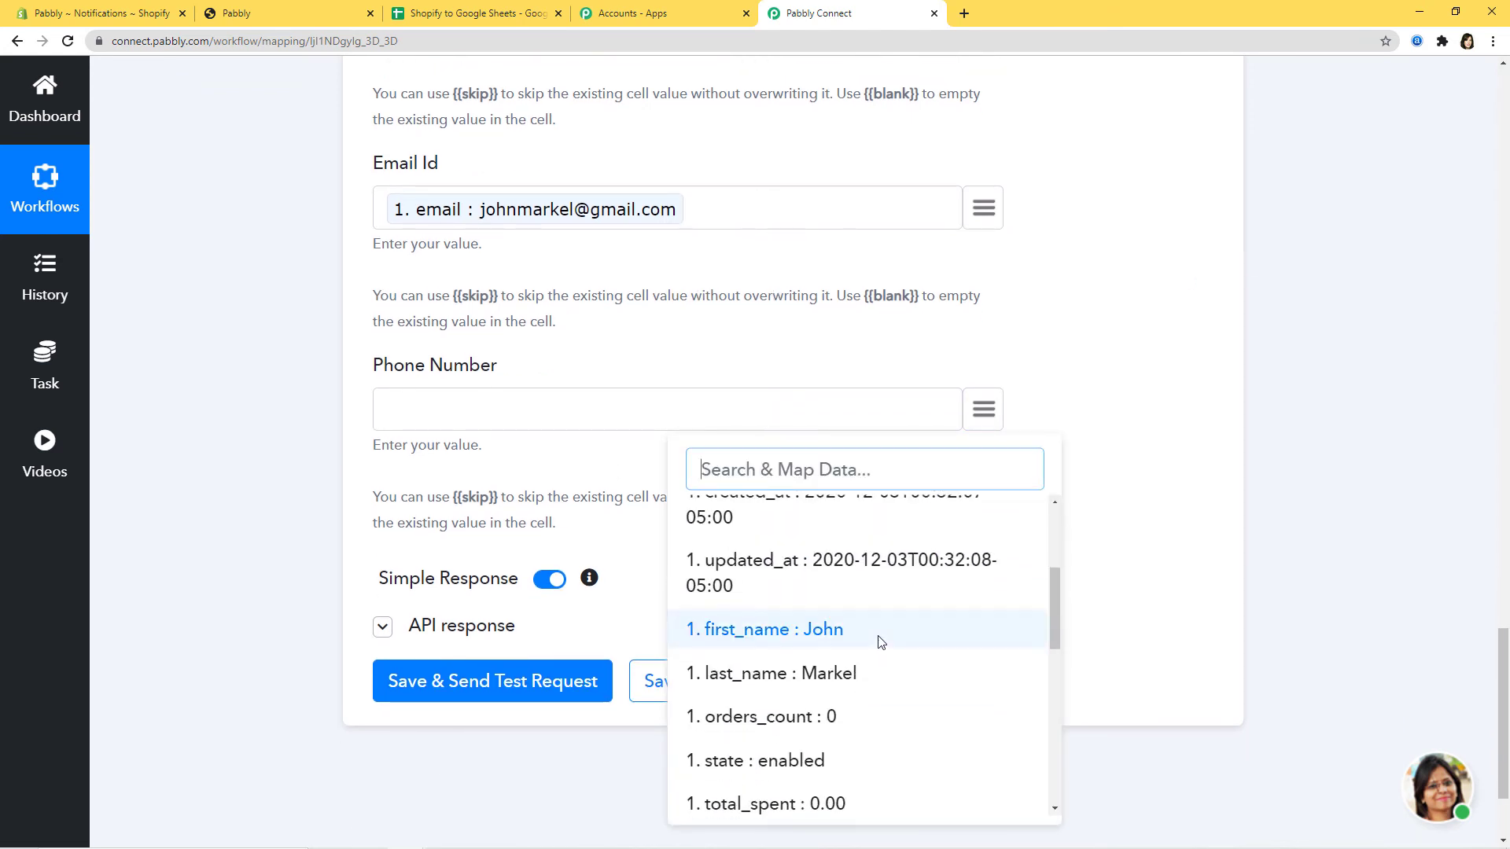
scroll(883, 634, down, 2)
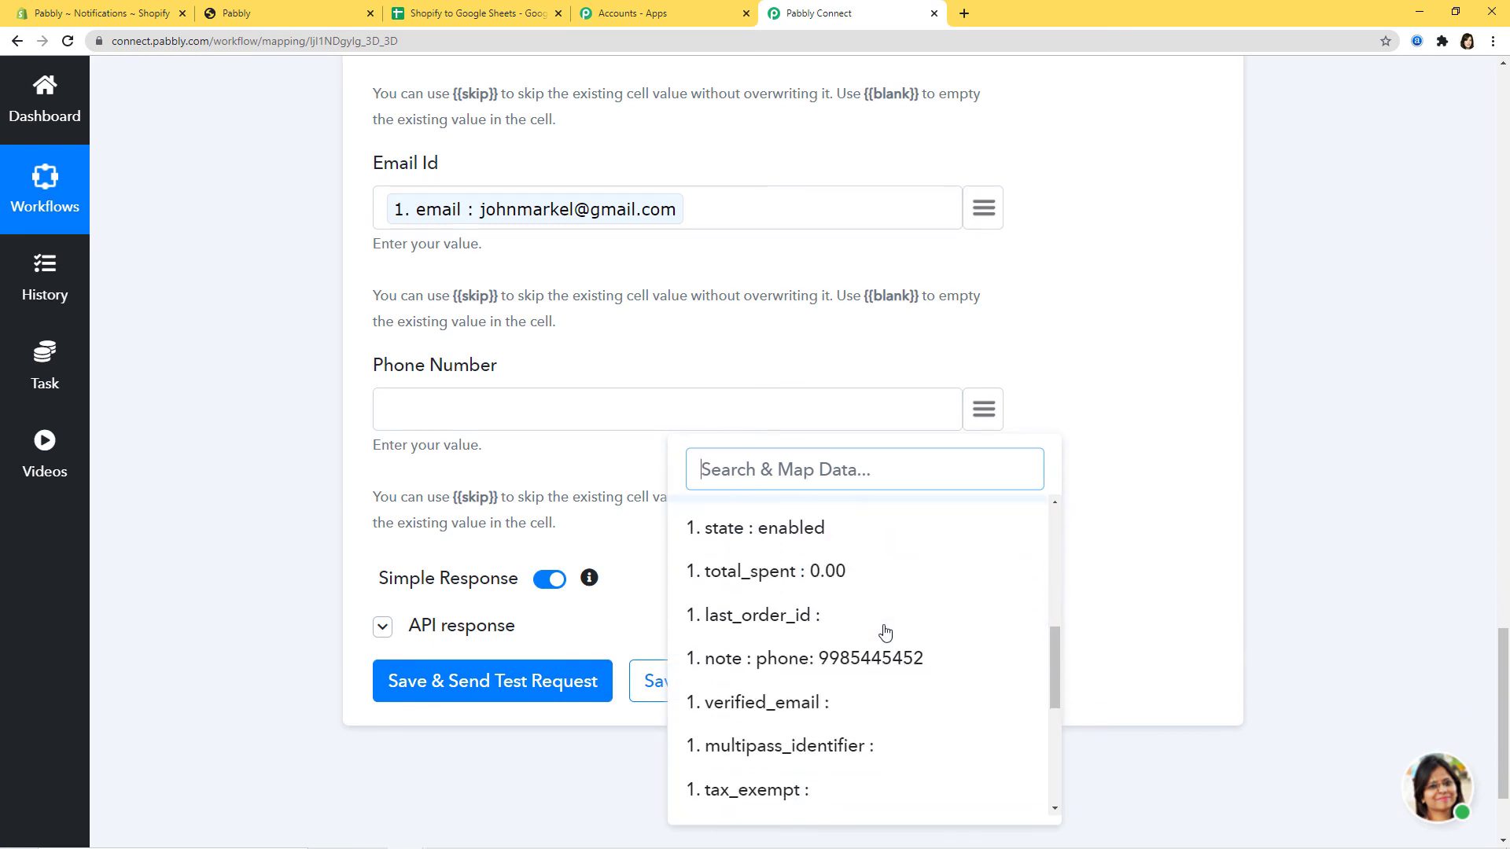
click(856, 664)
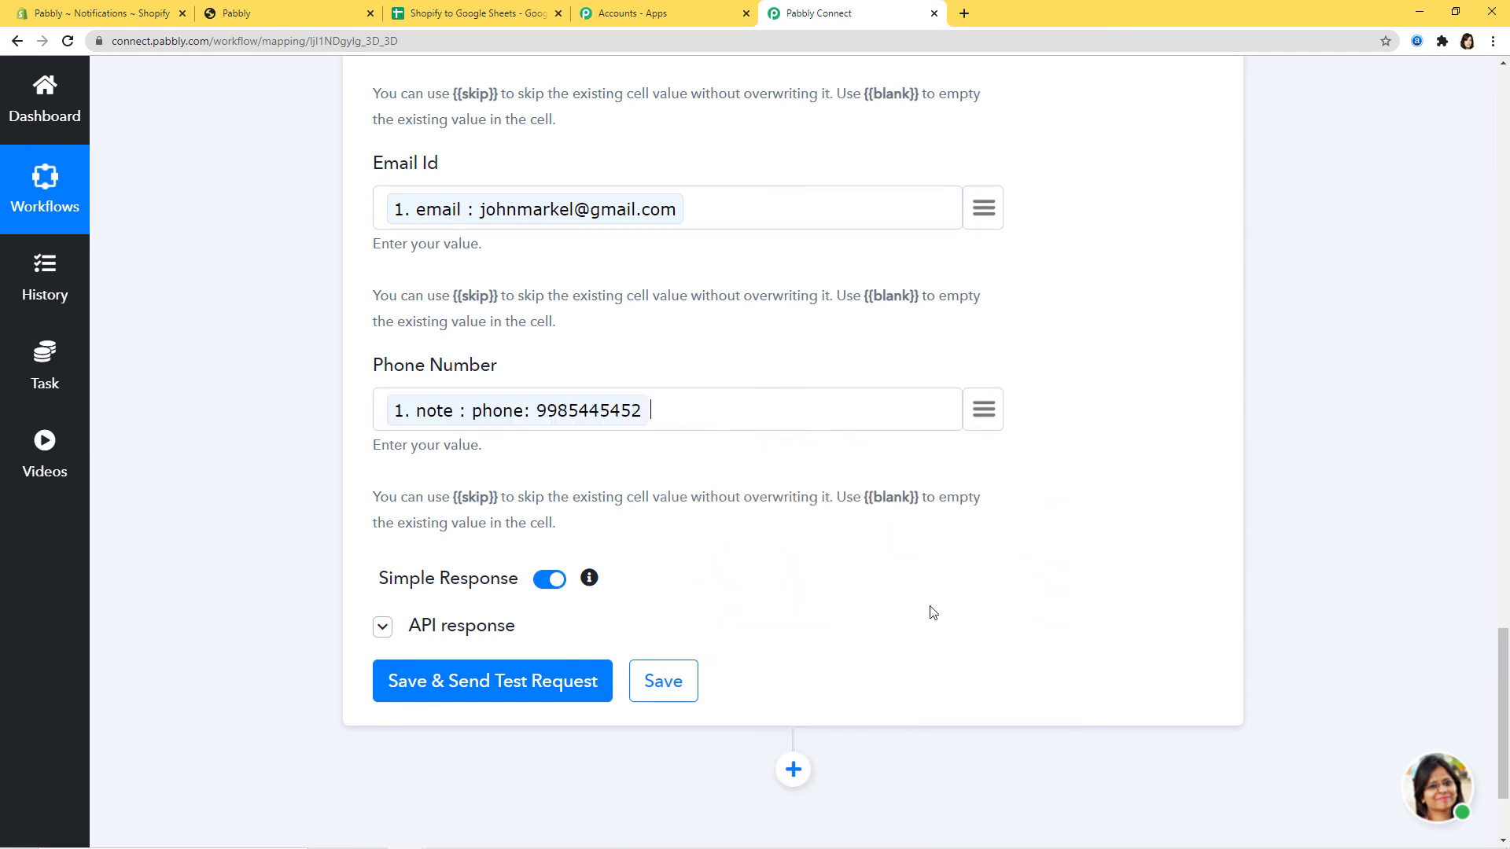
scroll(1010, 382, down, 2)
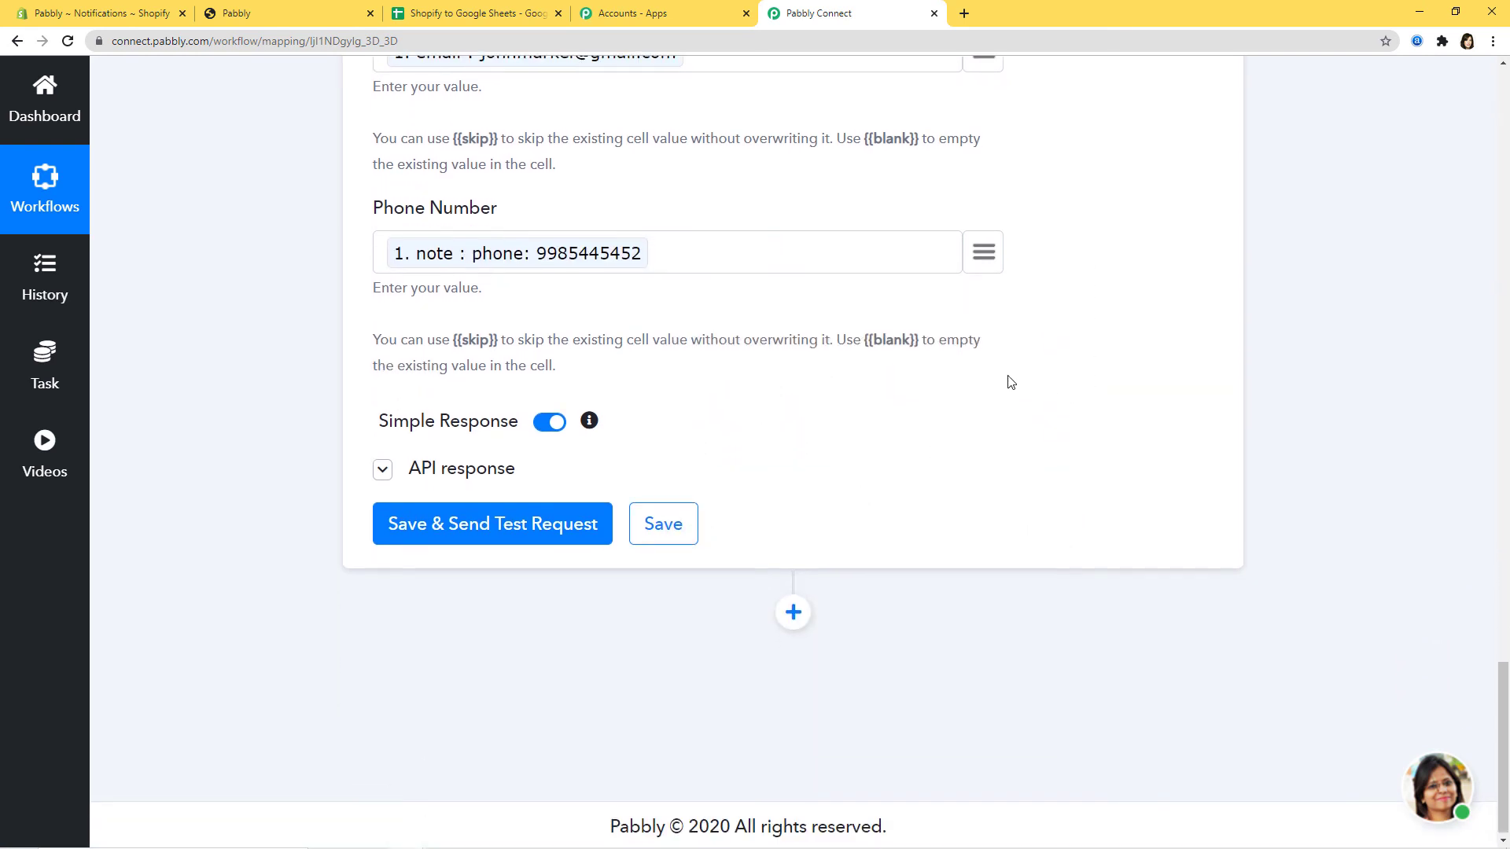
- Save the Add New Row step and send a test request that writes Sheet1!A2:D2
click(492, 527)
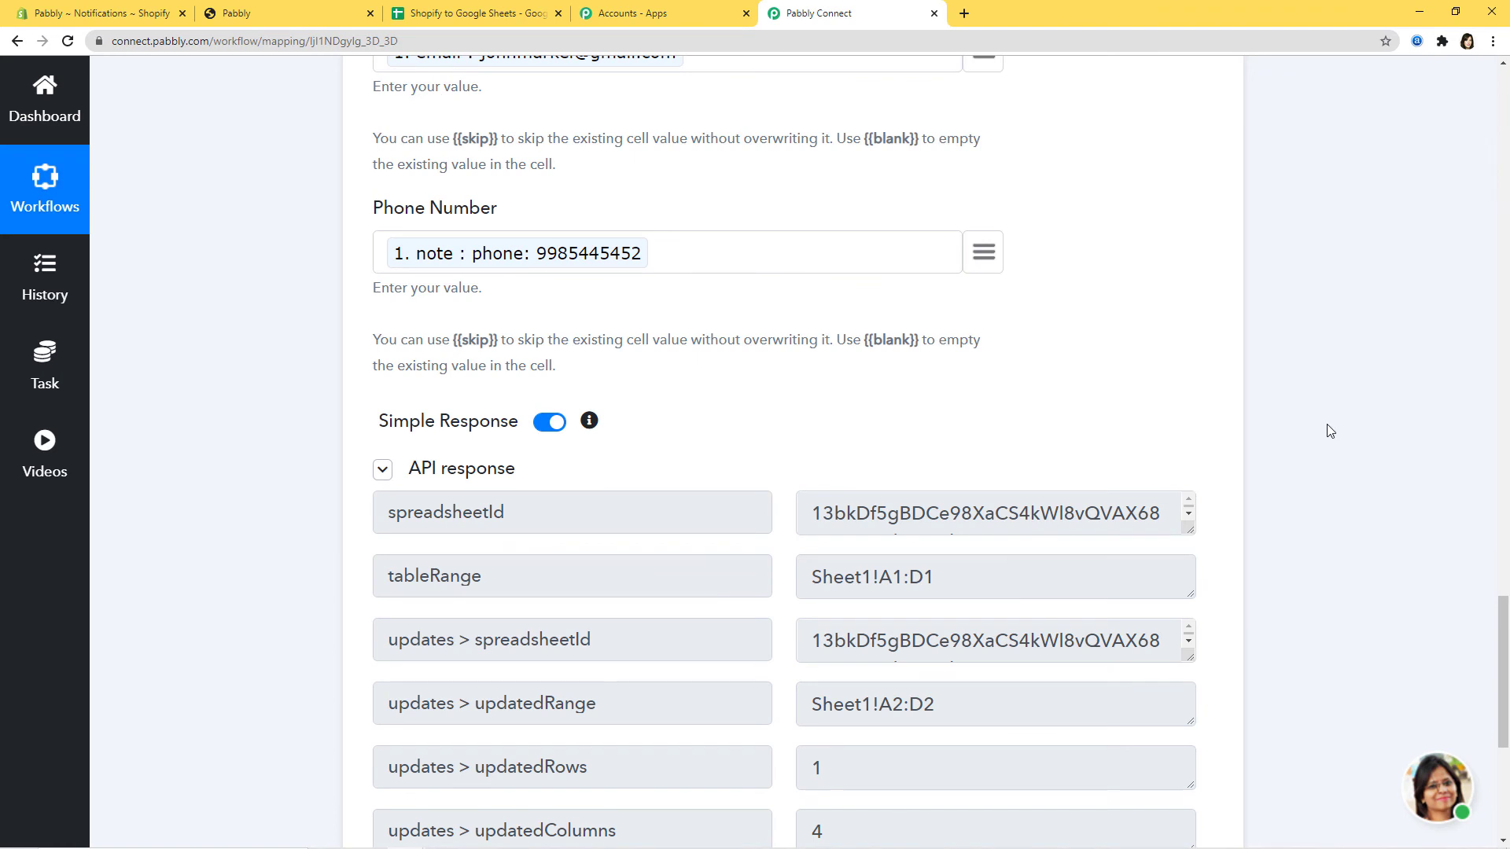
scroll(1328, 431, down, 2)
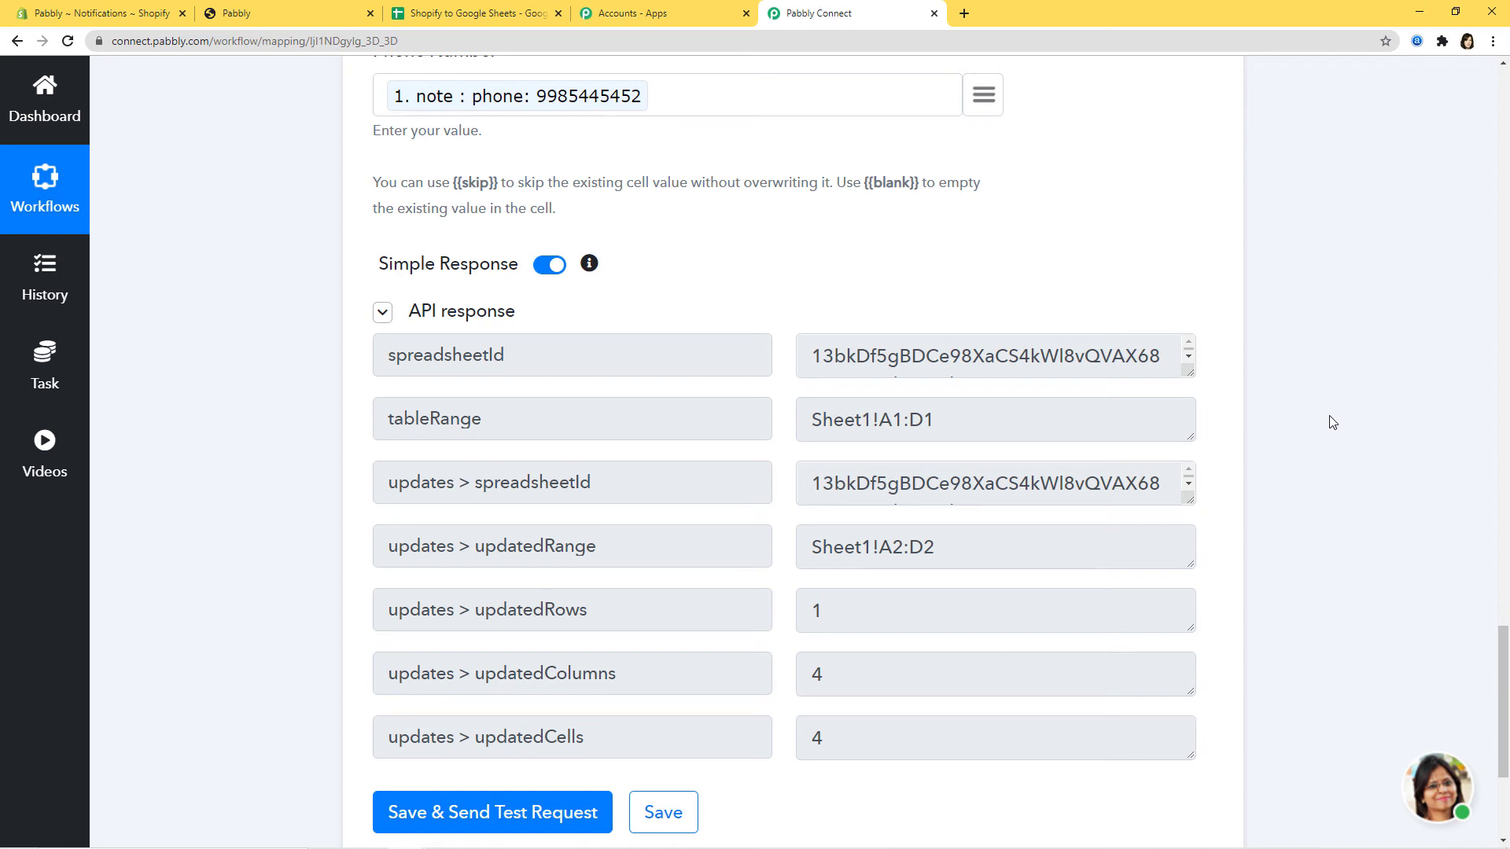
scroll(1331, 422, down, 3)
click(663, 578)
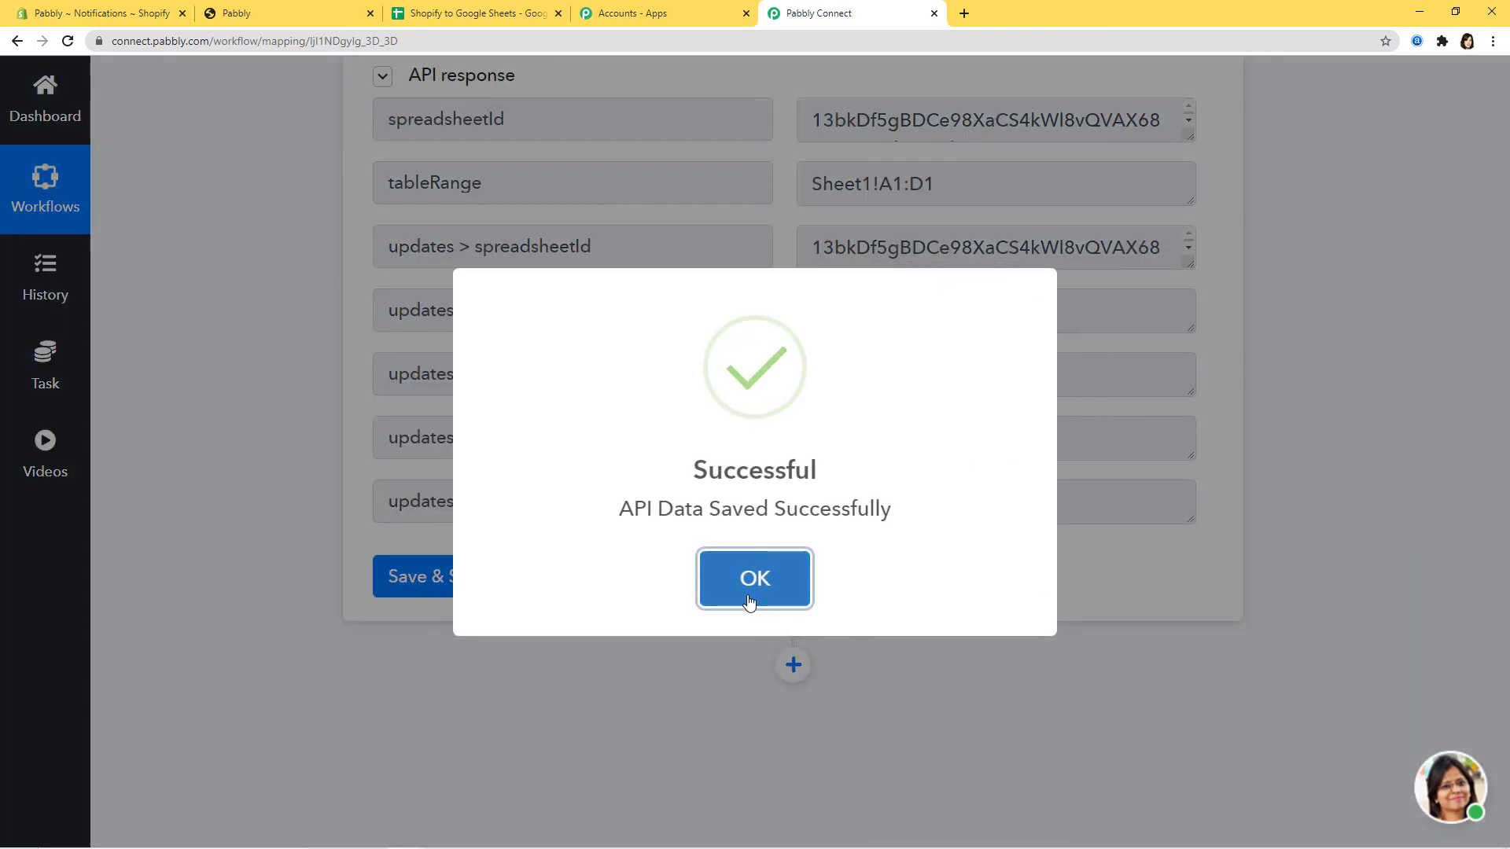
click(748, 599)
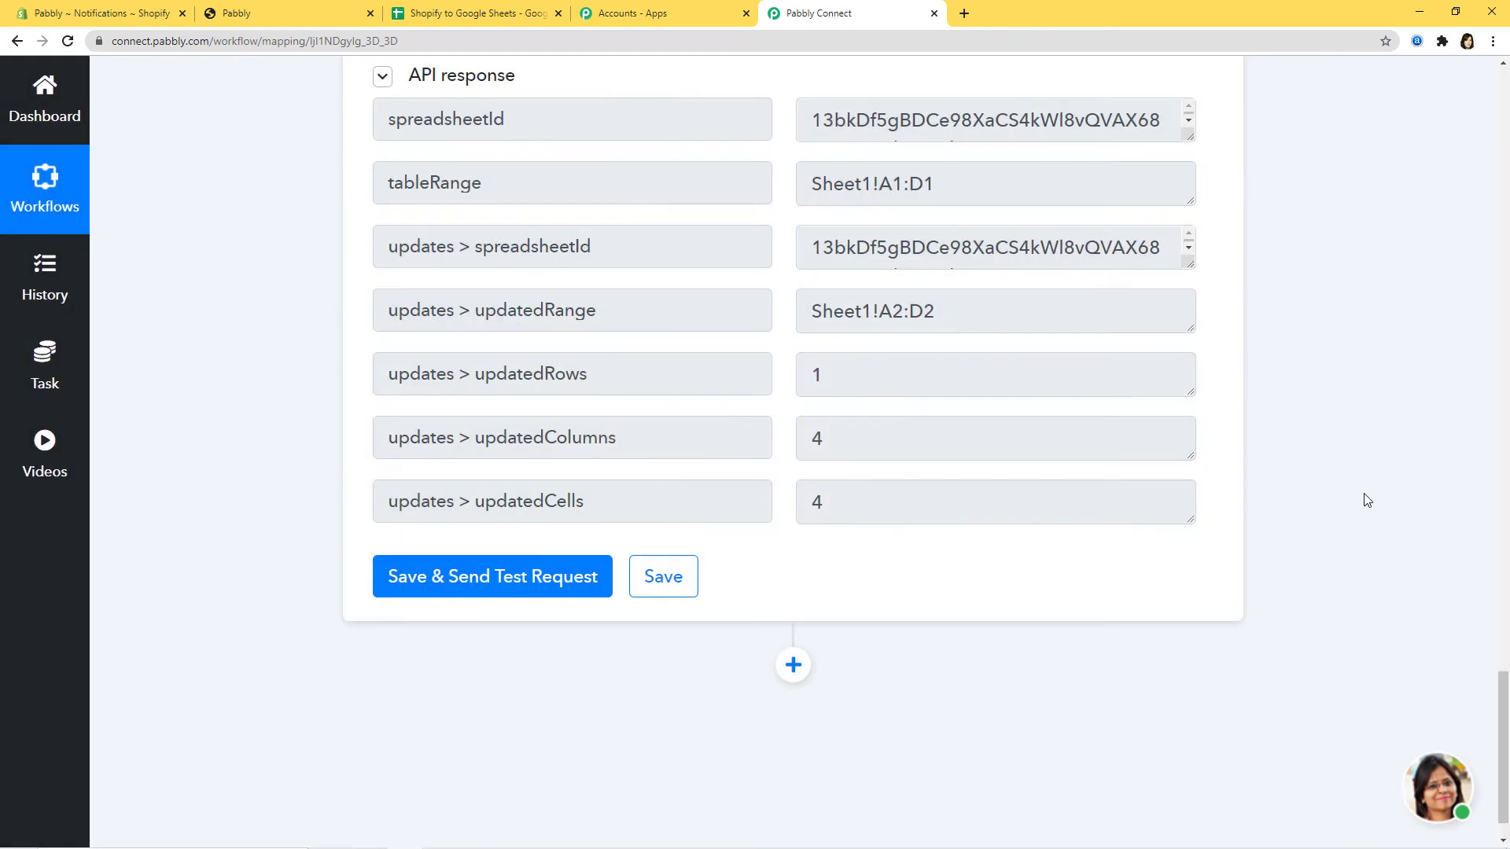
scroll(1419, 491, up, 4)
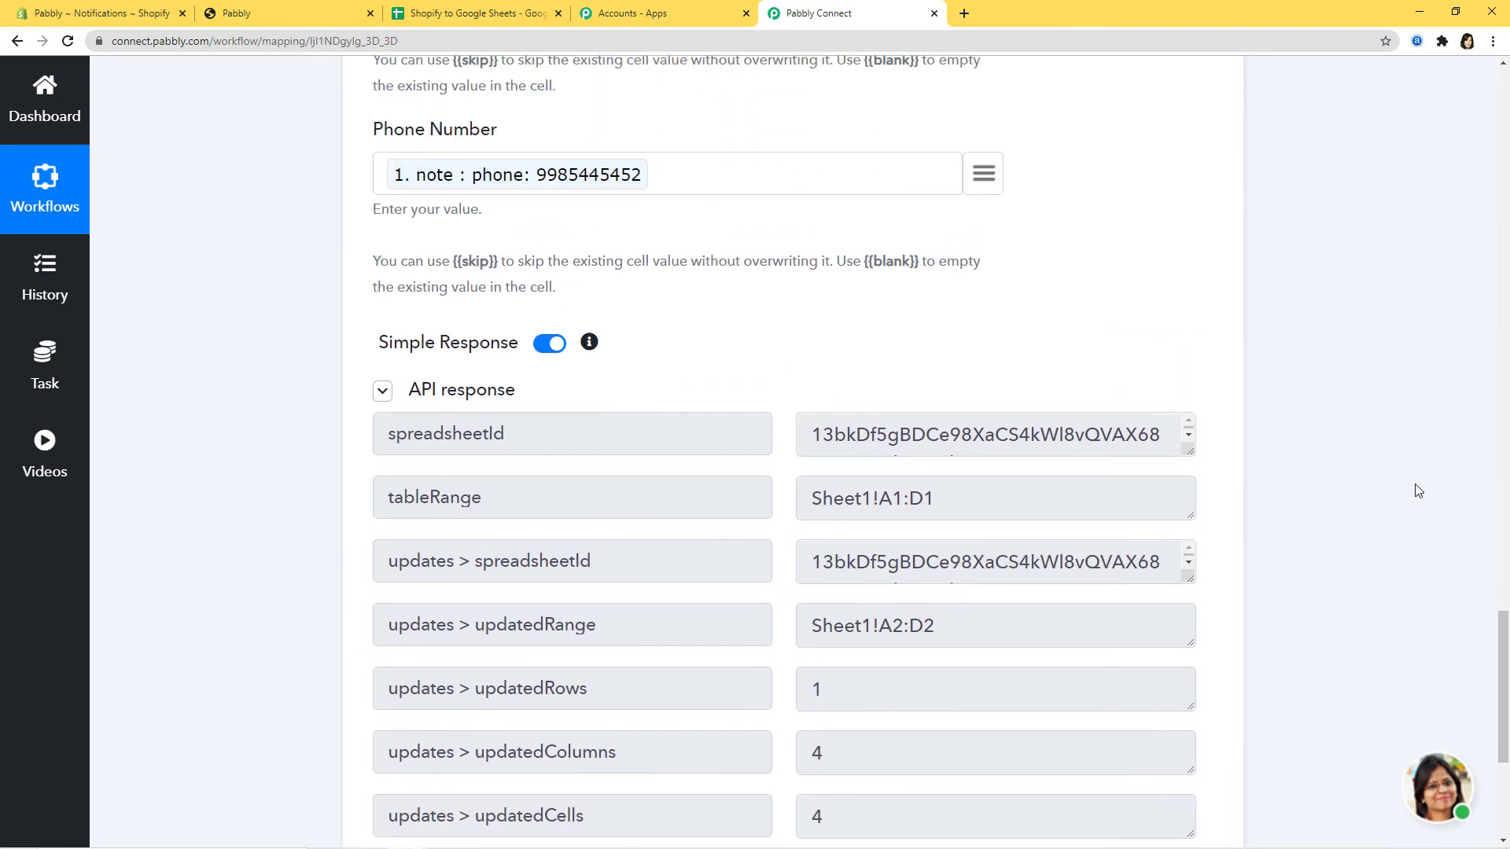
scroll(1417, 491, up, 4)
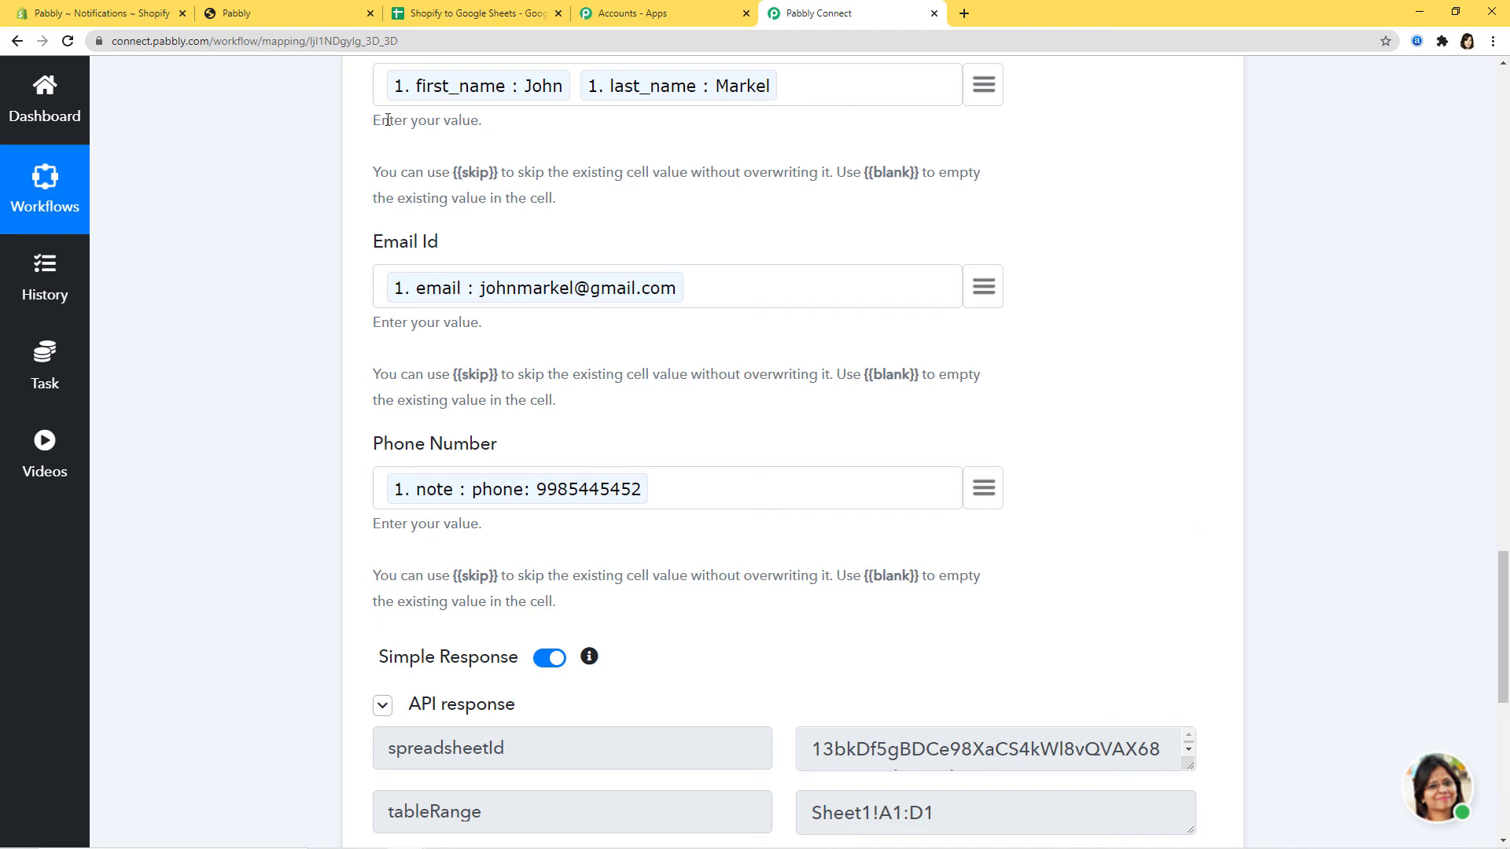
click(482, 16)
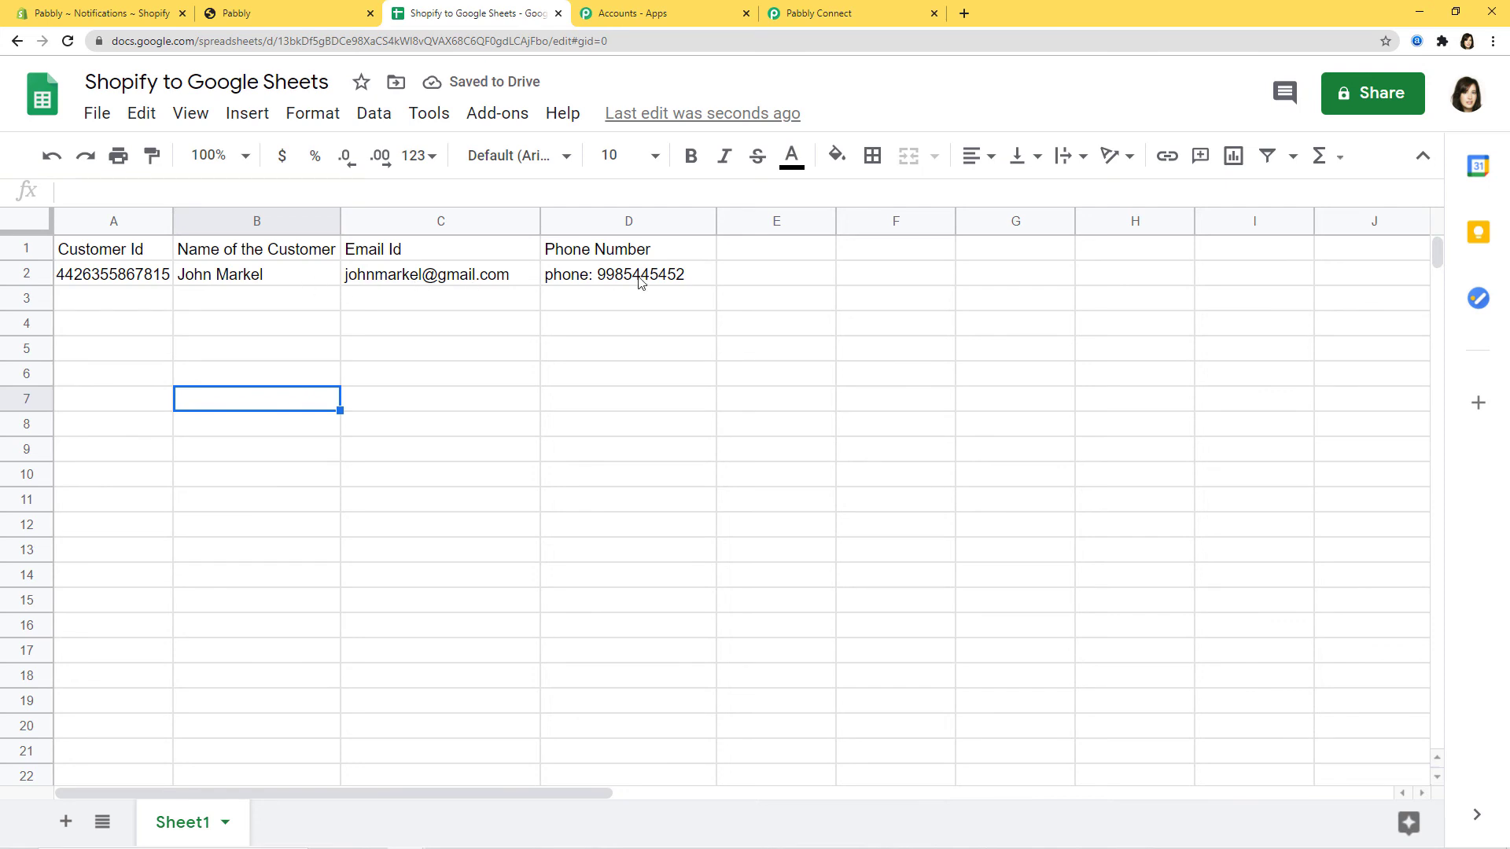
- Widen column A to show the full customer id, then return to Shopify notifications
drag(173, 221, 204, 220)
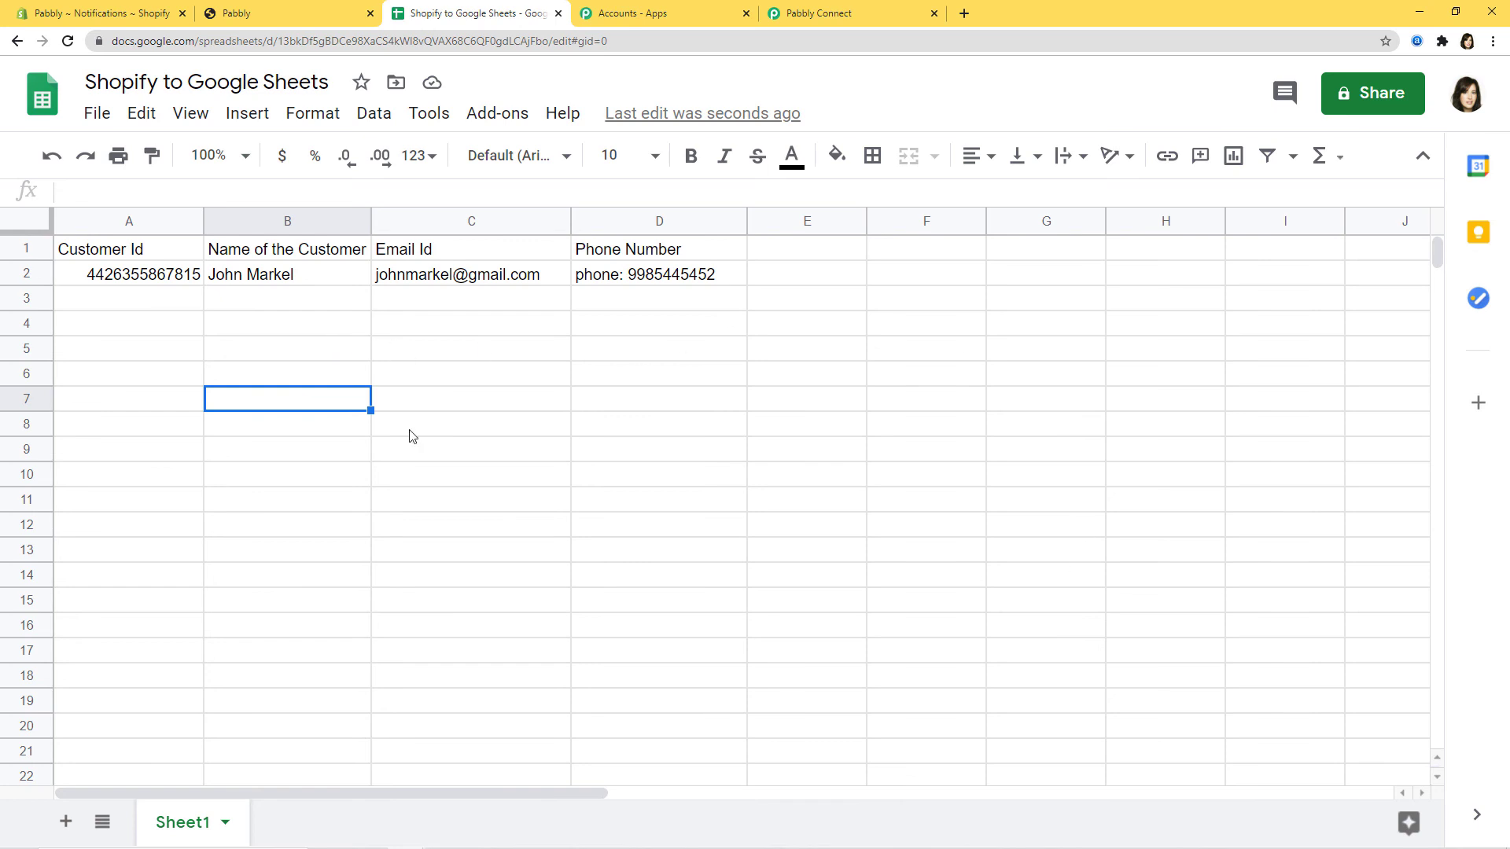
click(109, 15)
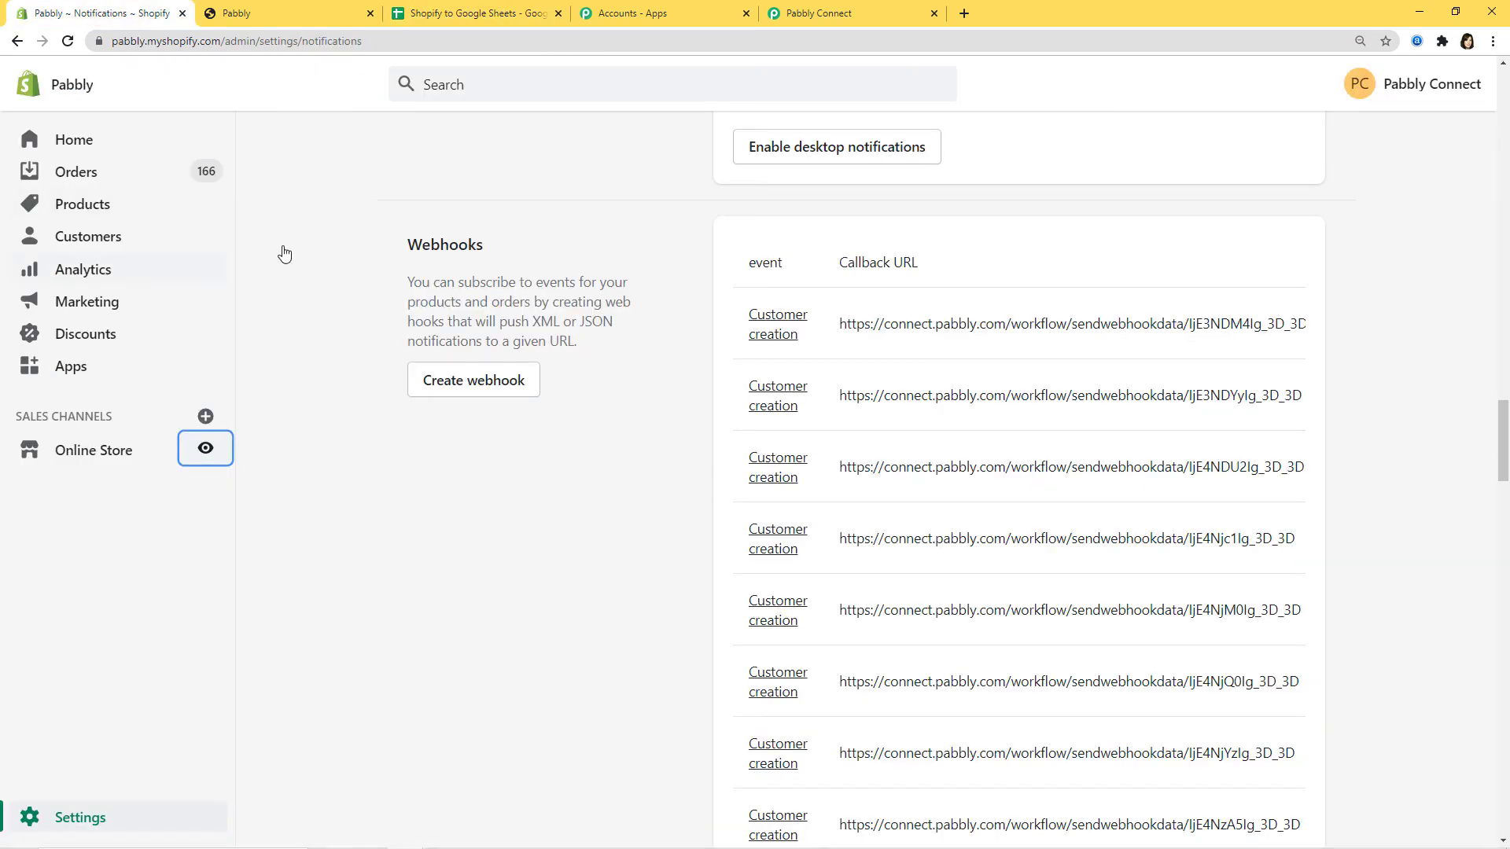
- Log out of the storefront customer account and open the Create account page
click(281, 15)
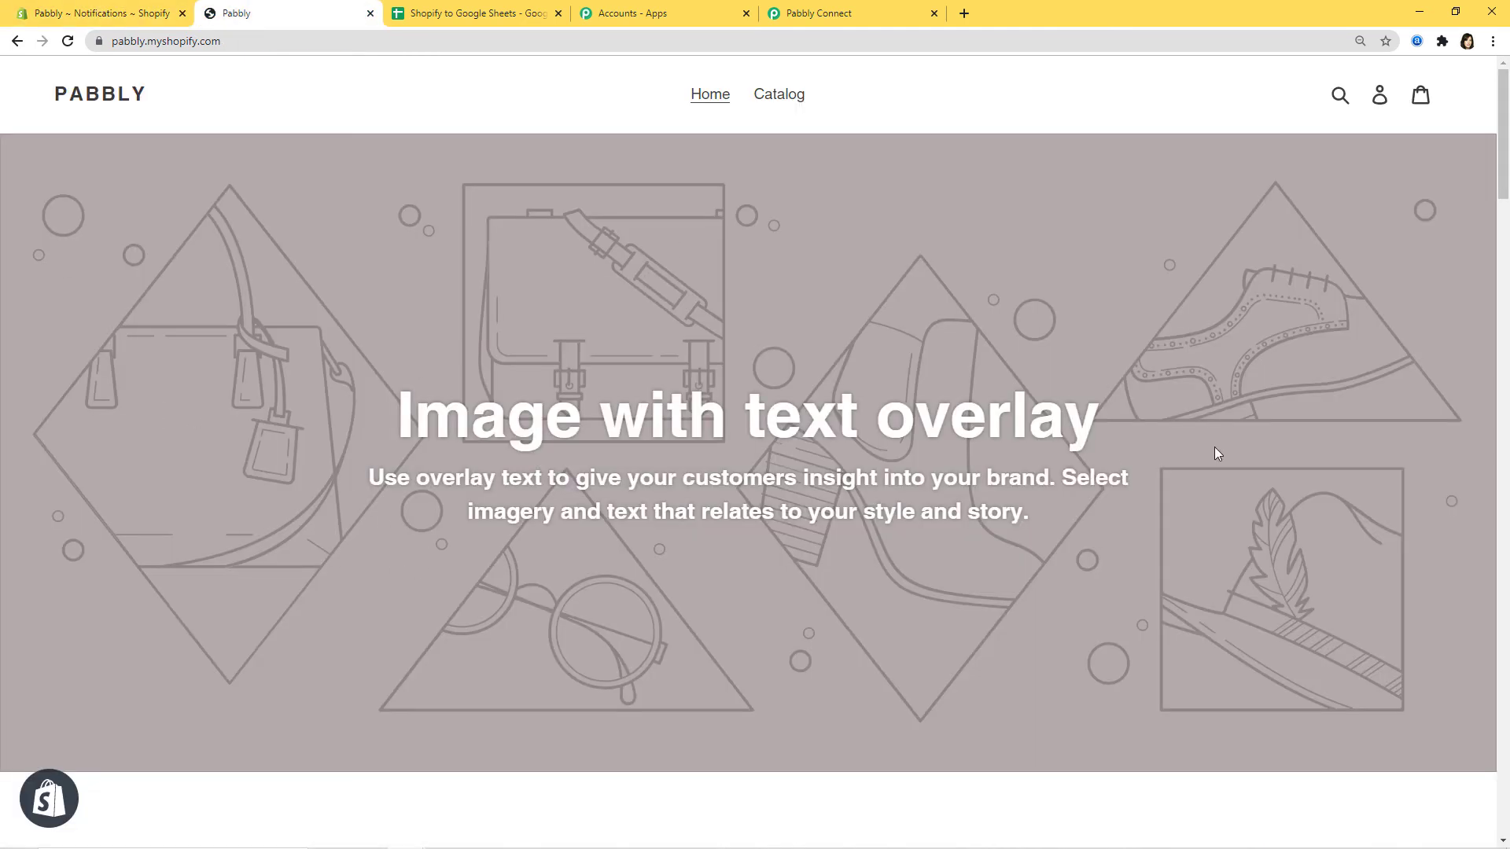
click(1380, 96)
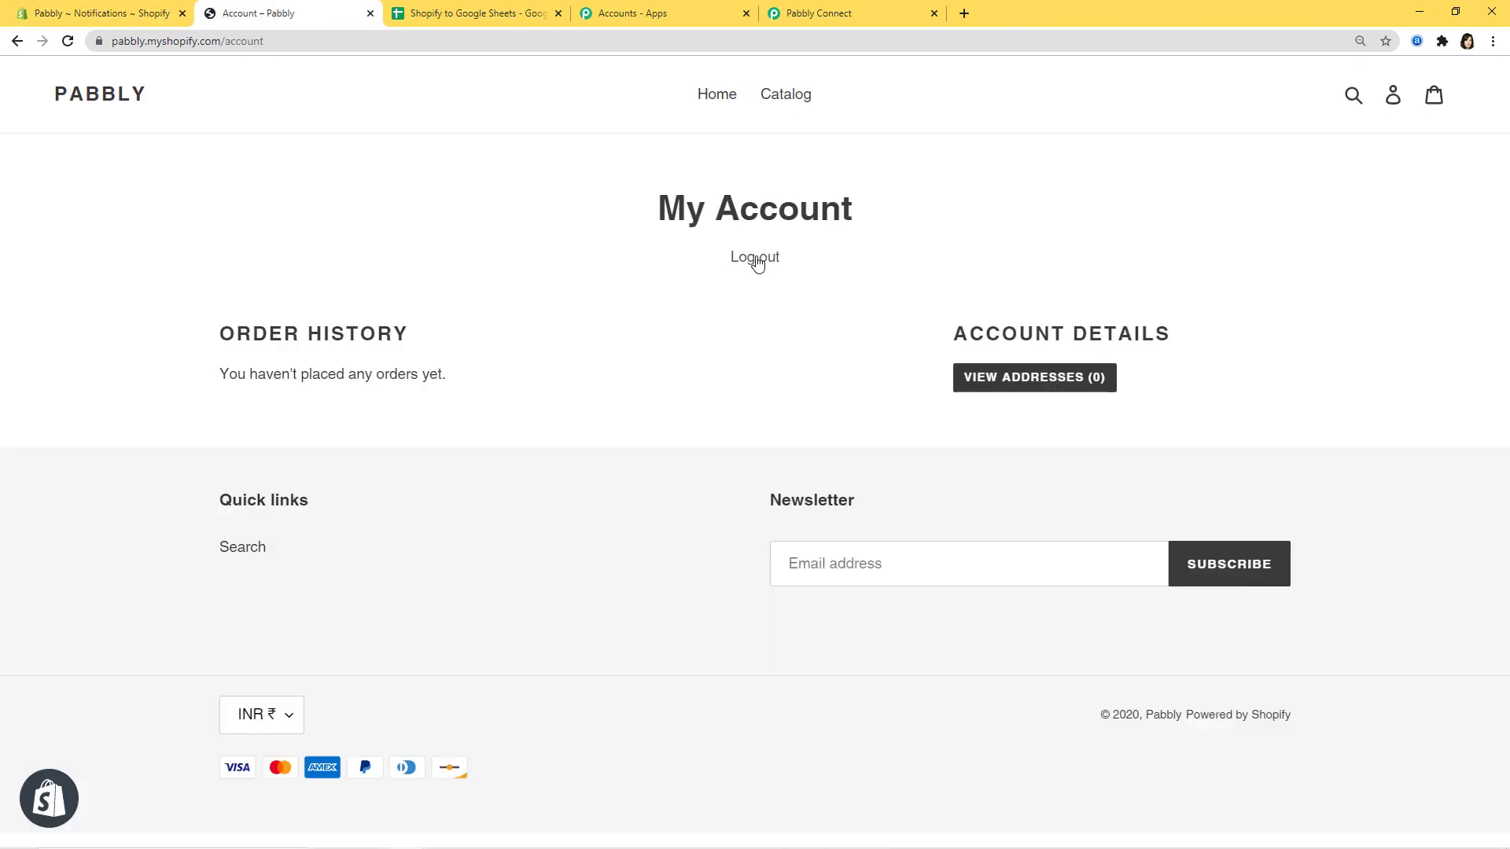
click(755, 261)
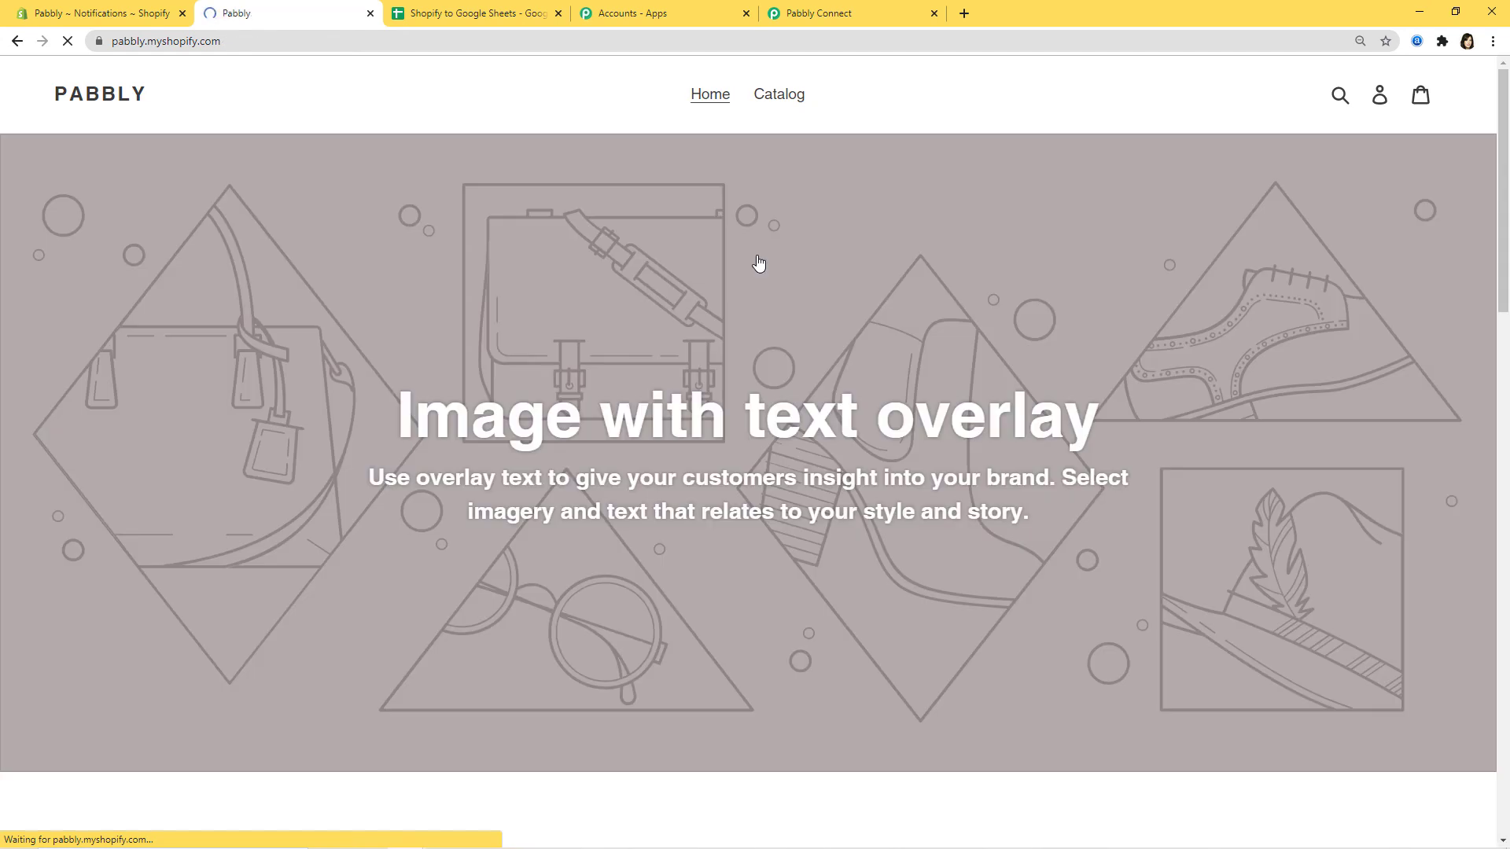
click(1381, 98)
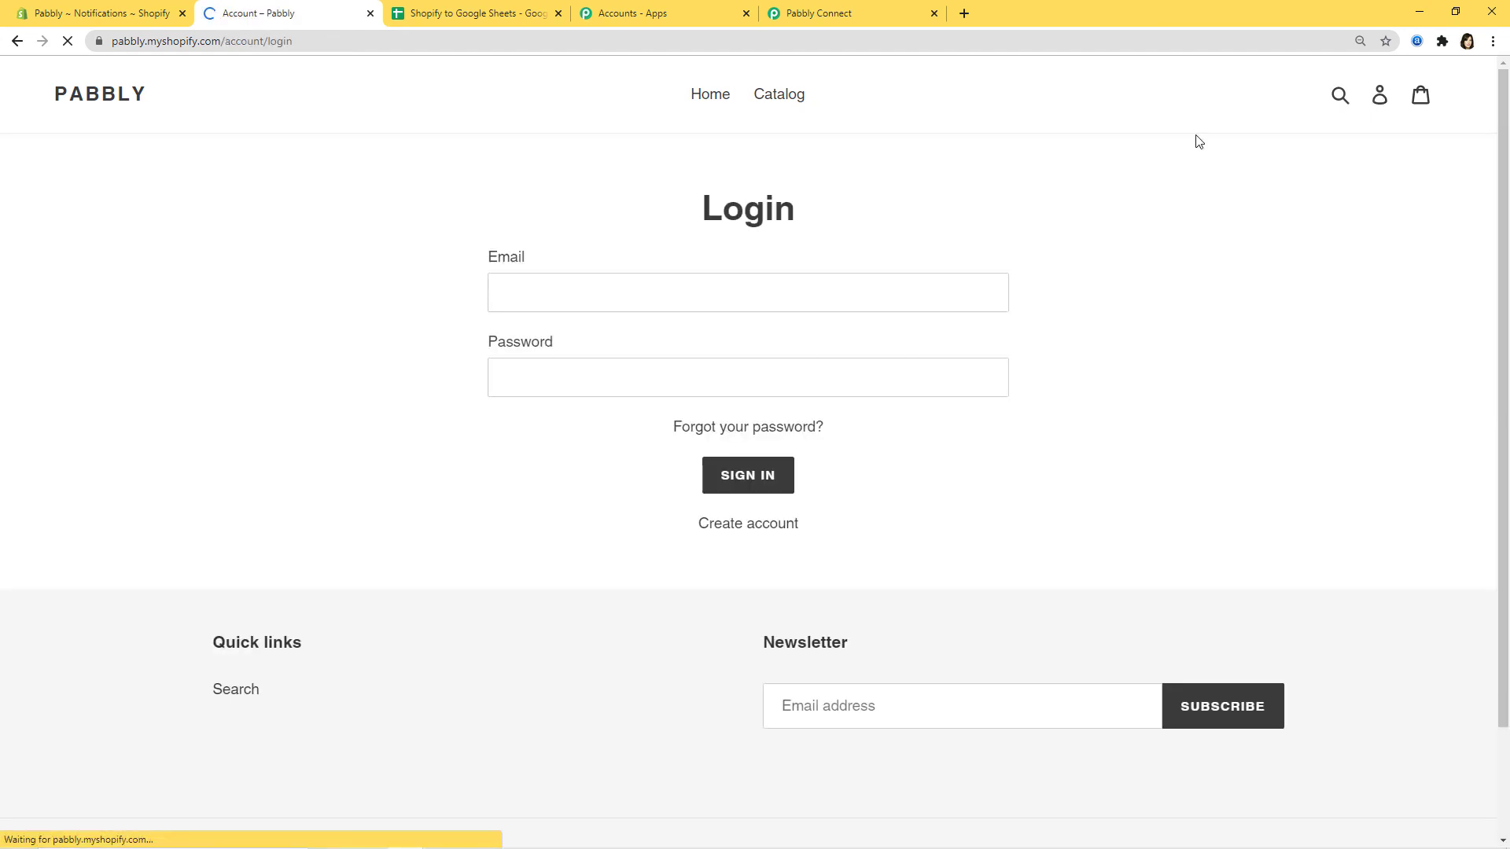
click(767, 533)
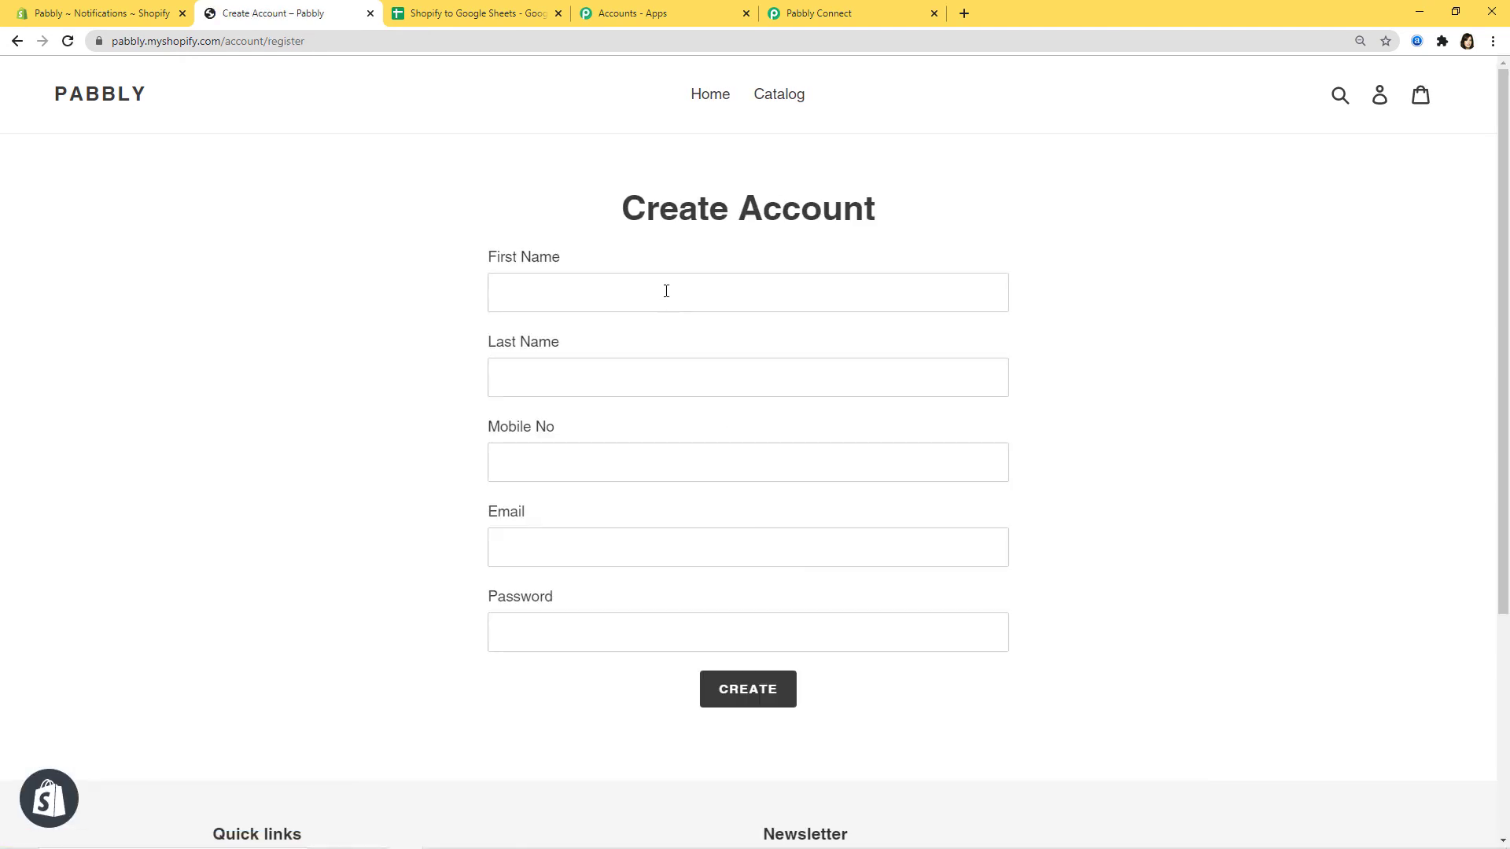
- Register a new customer with first and last name, mobile number, email and password
click(666, 291)
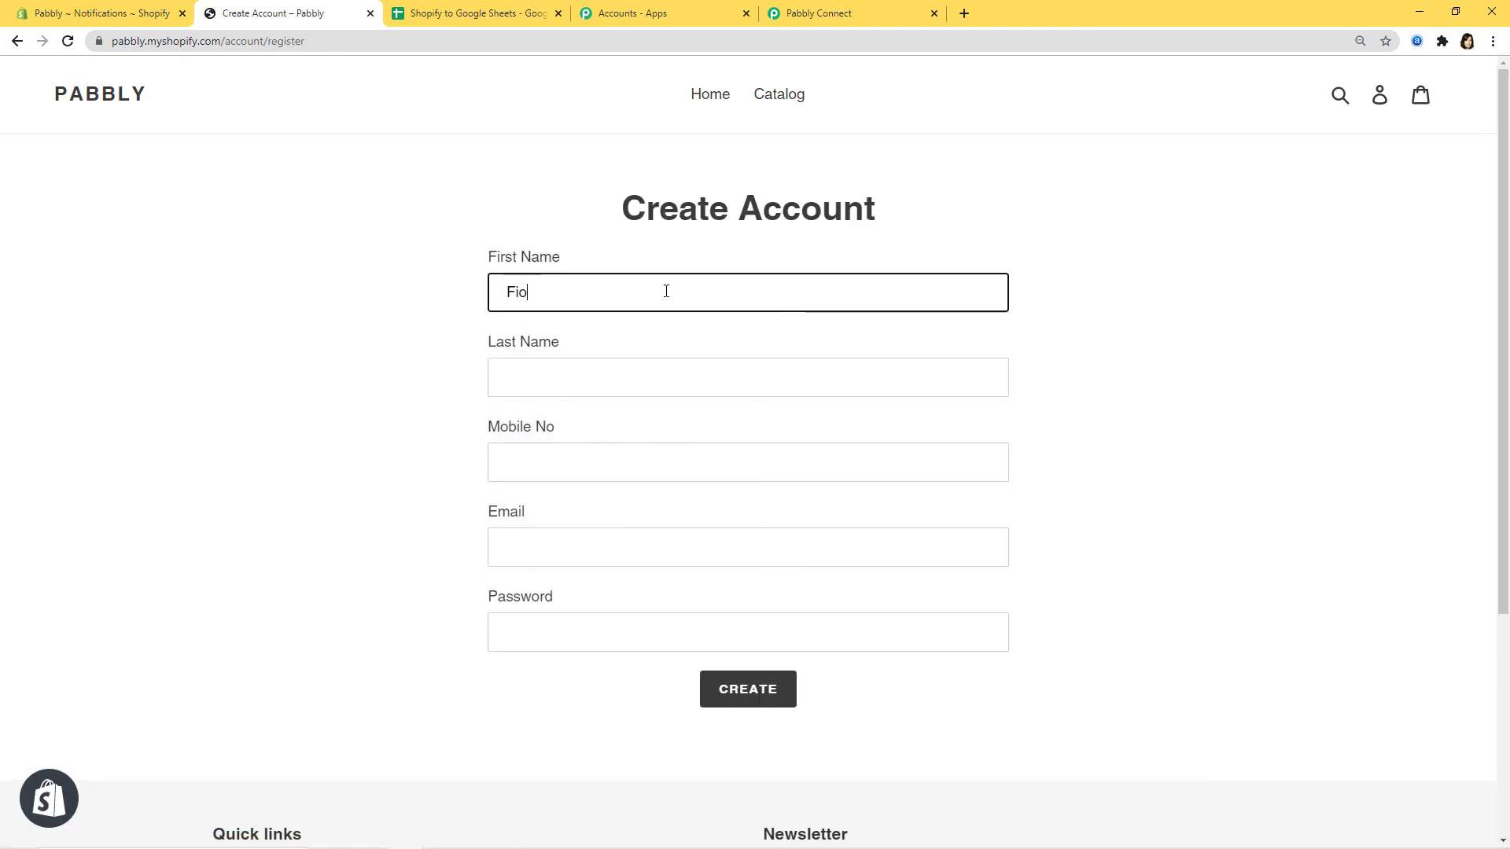
click(618, 378)
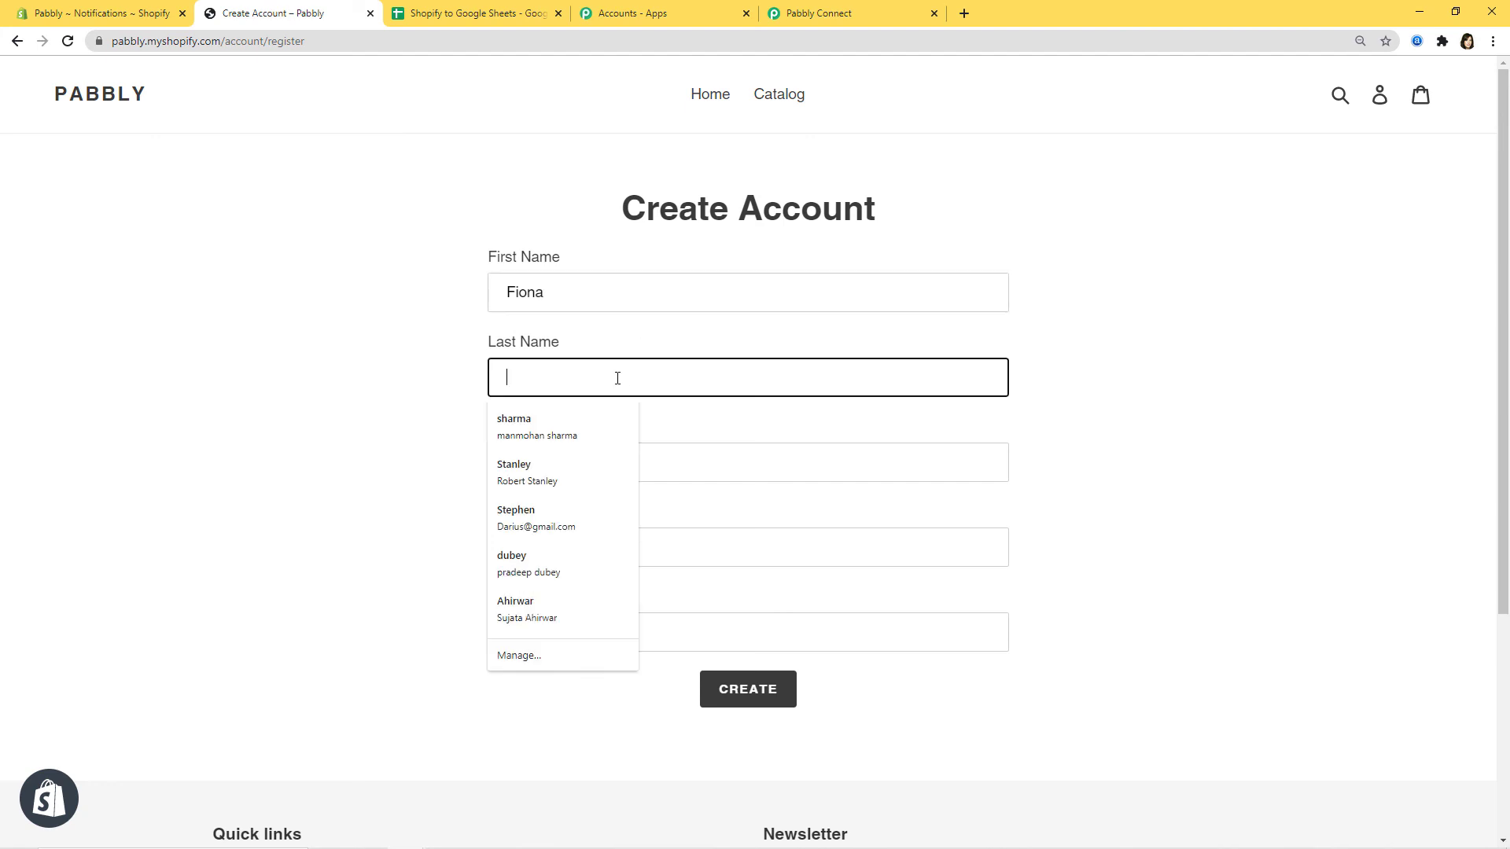
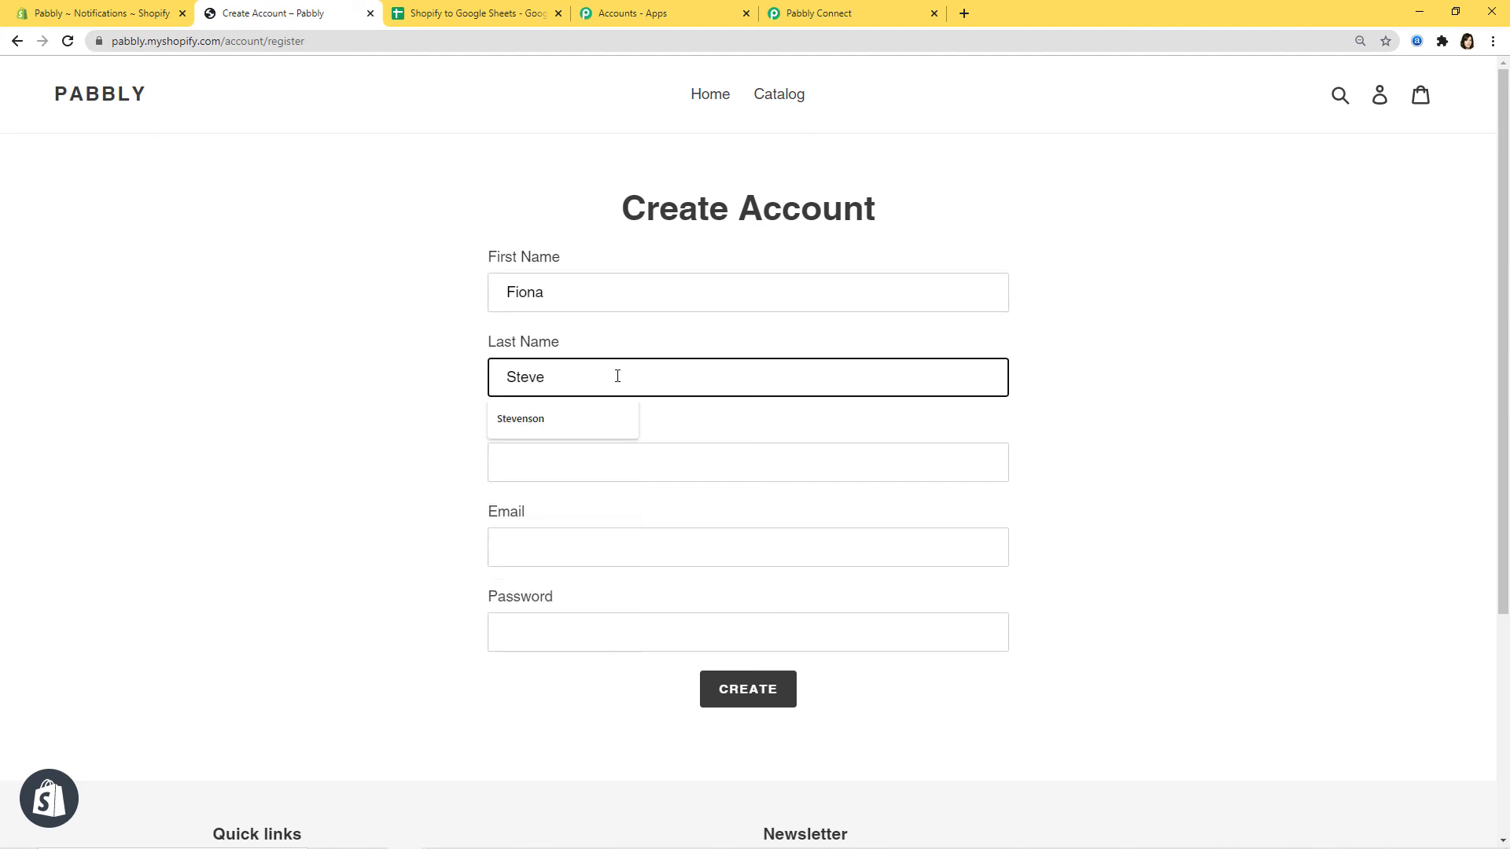
click(593, 472)
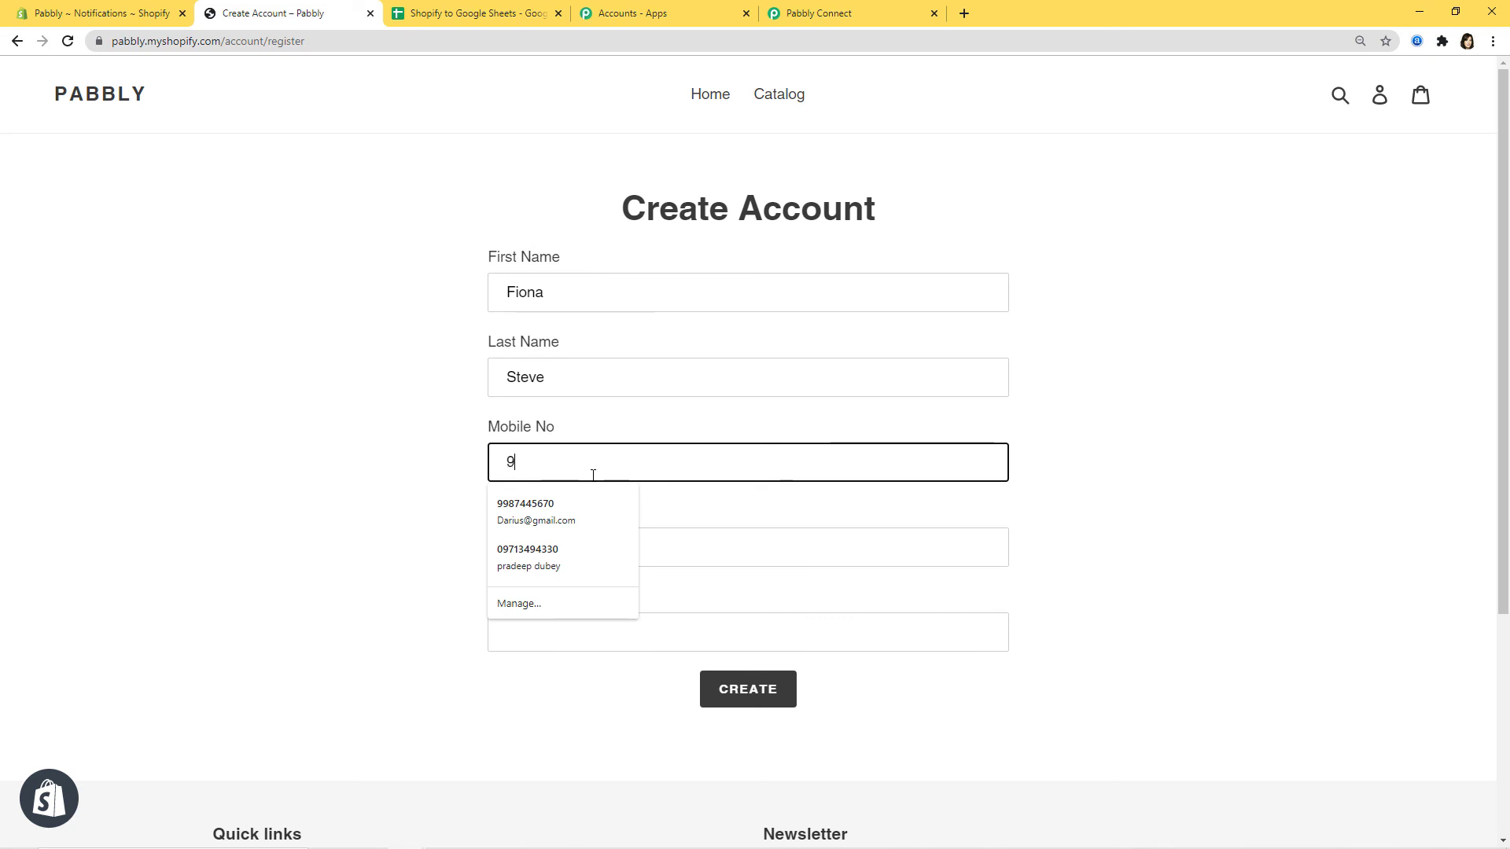
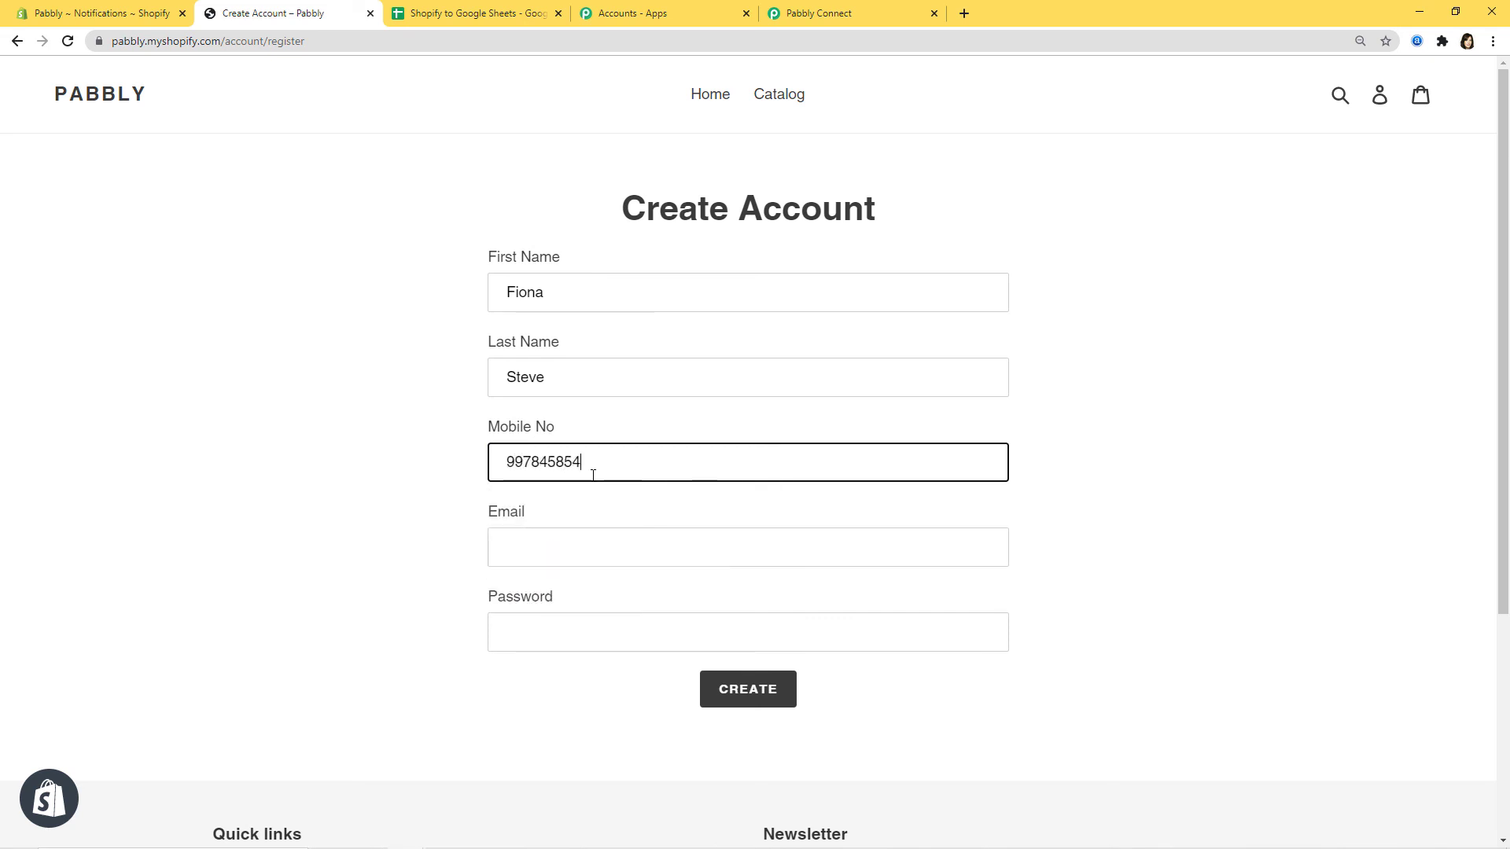
click(545, 560)
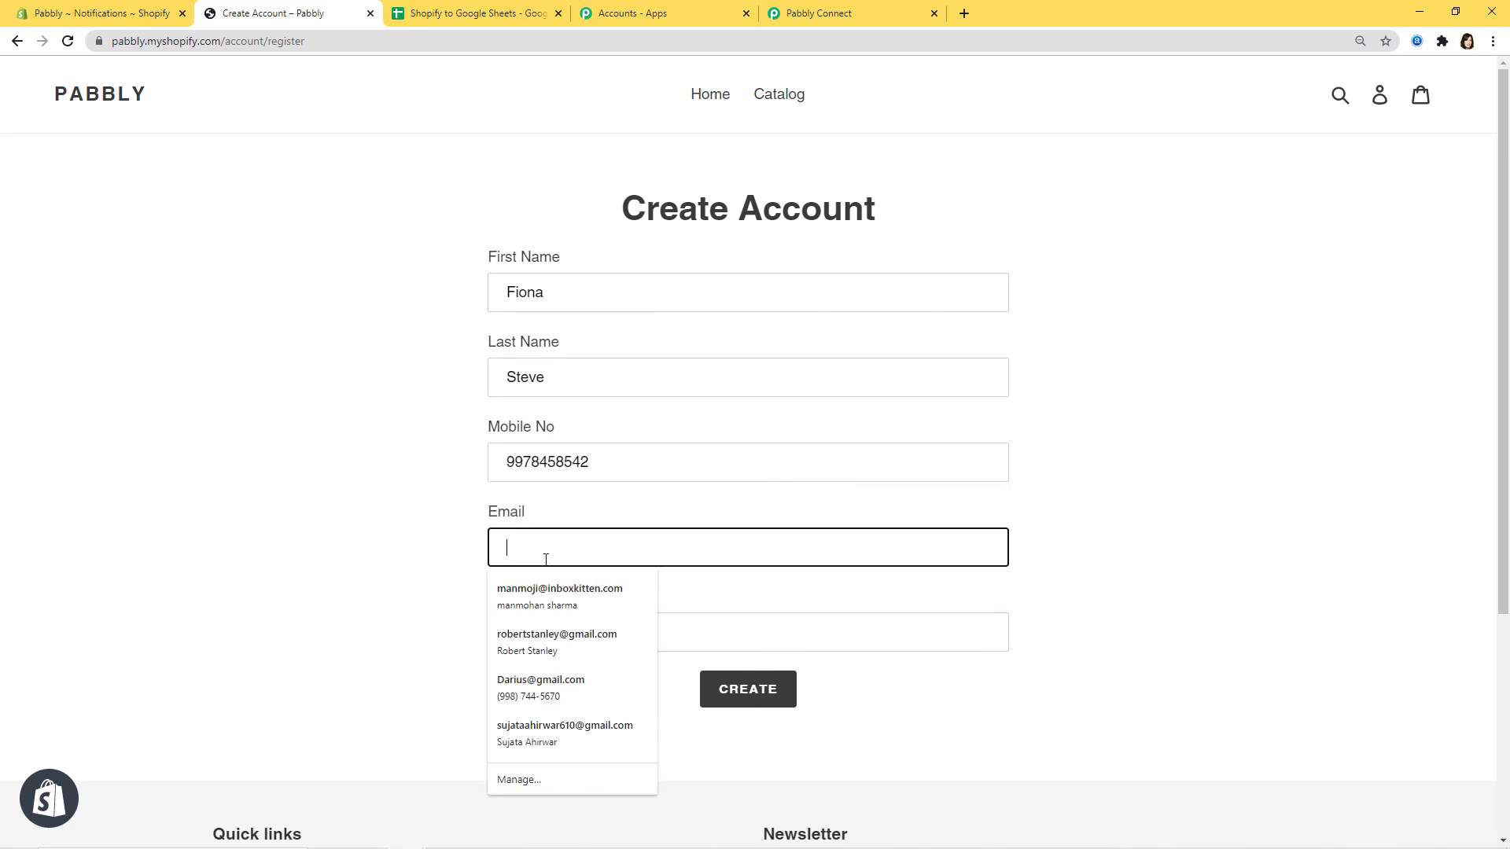
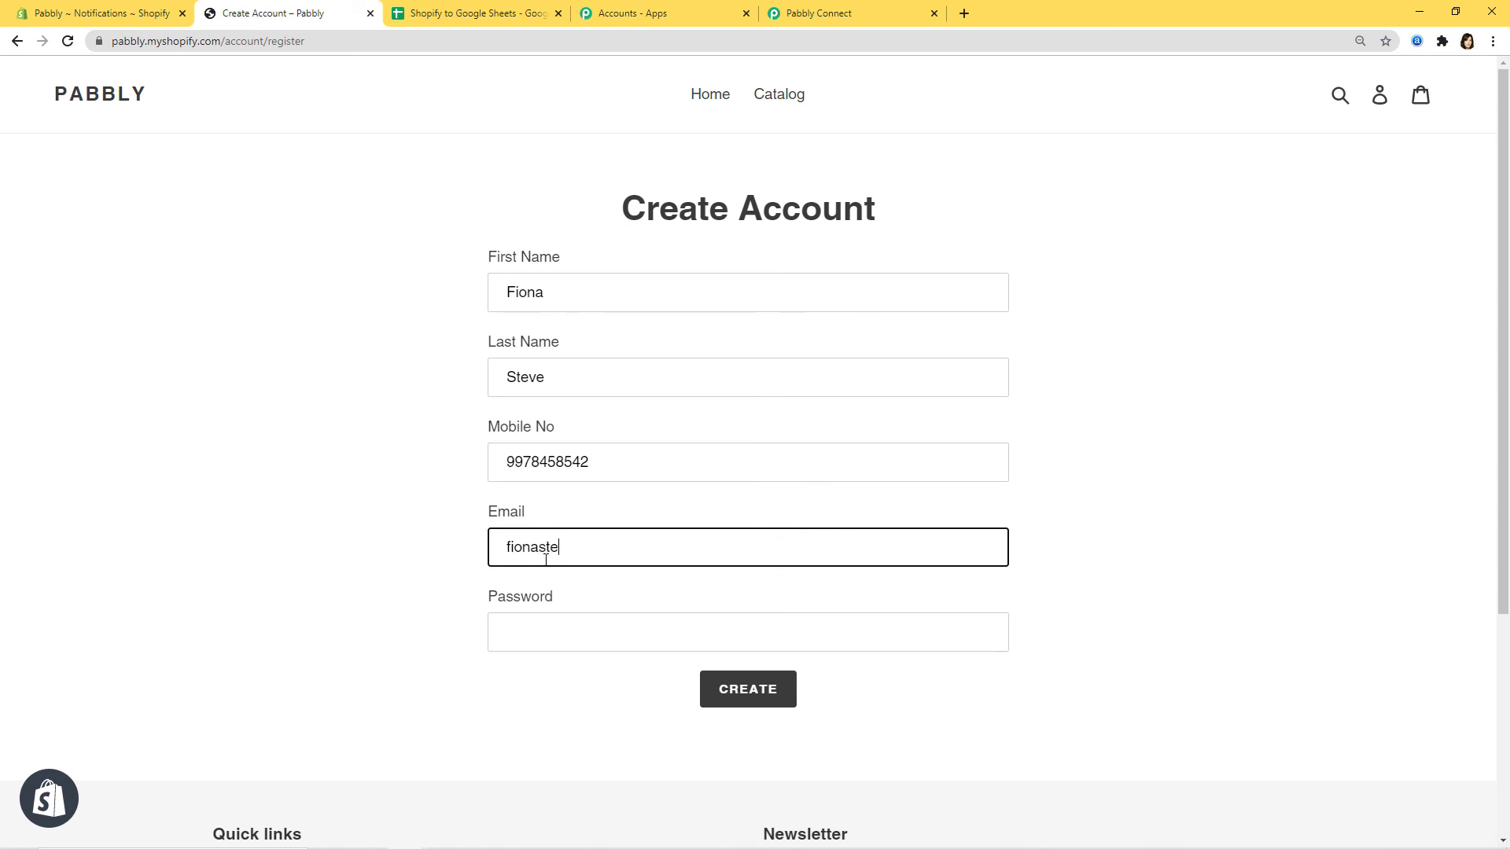
click(531, 627)
text(••••••)
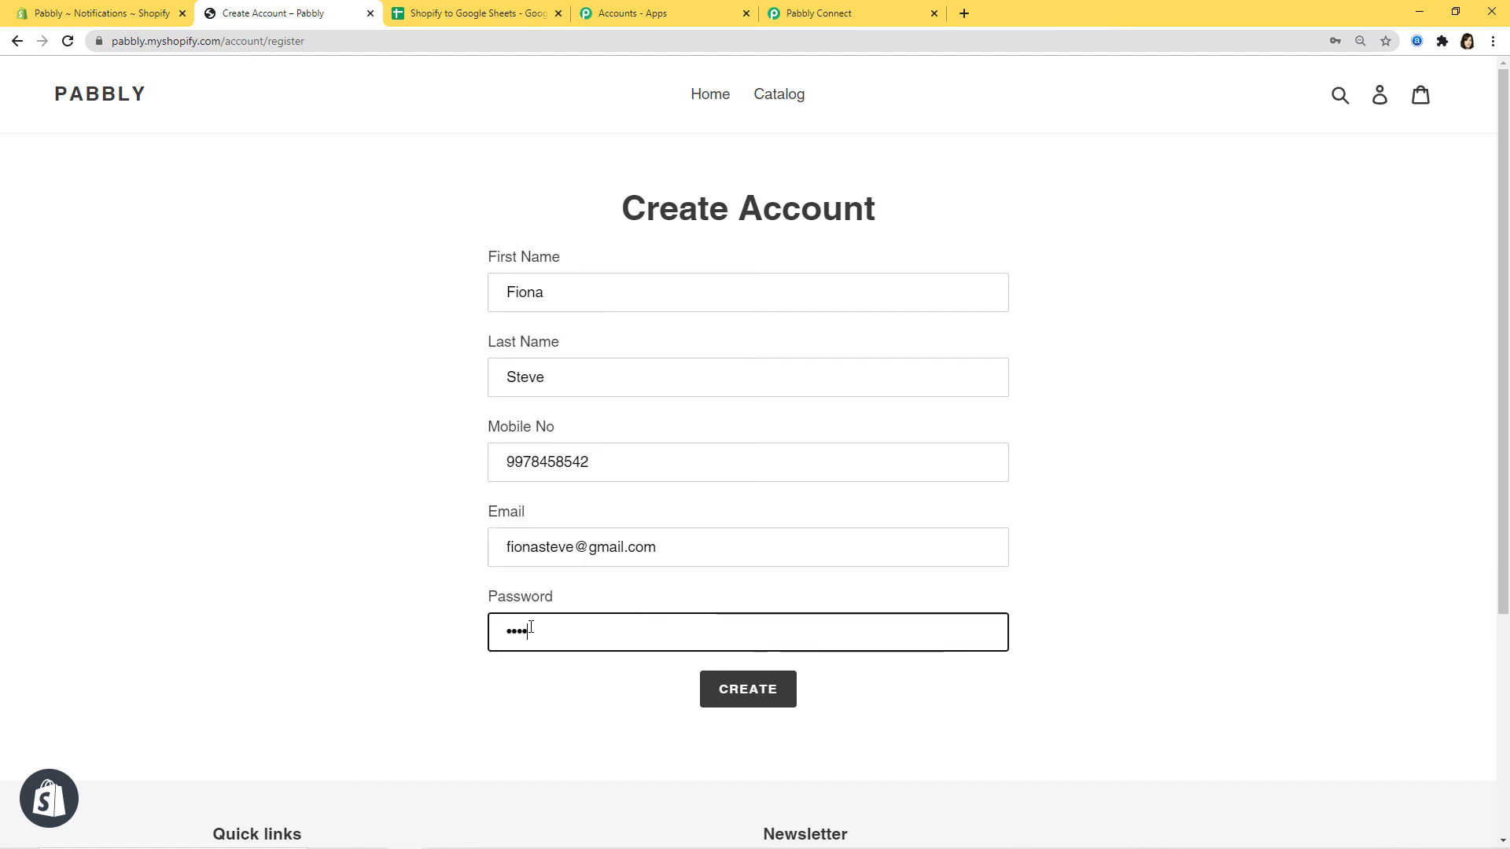
text(••••)
click(731, 700)
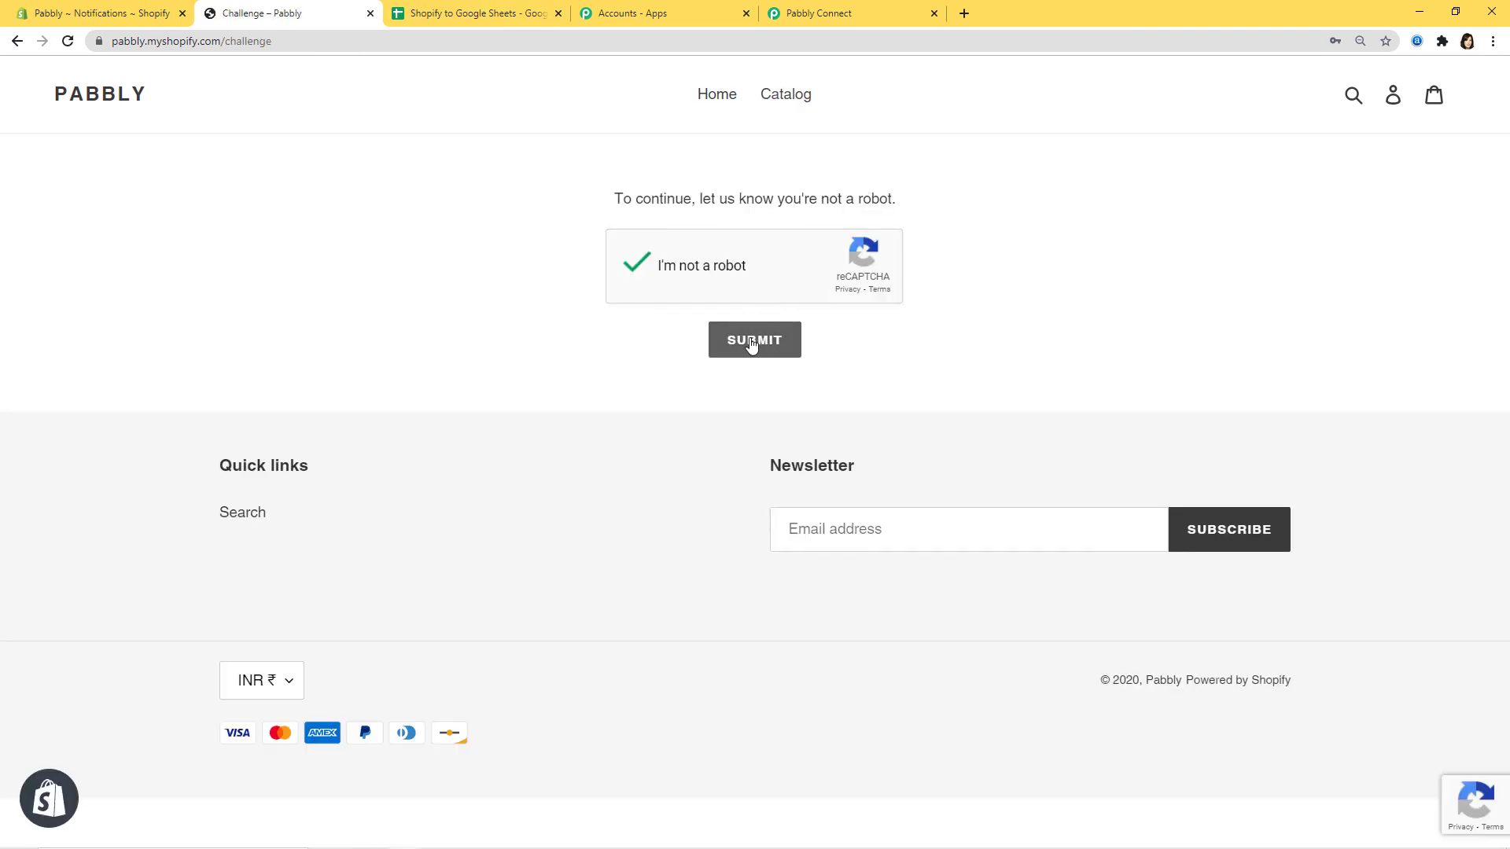
click(751, 343)
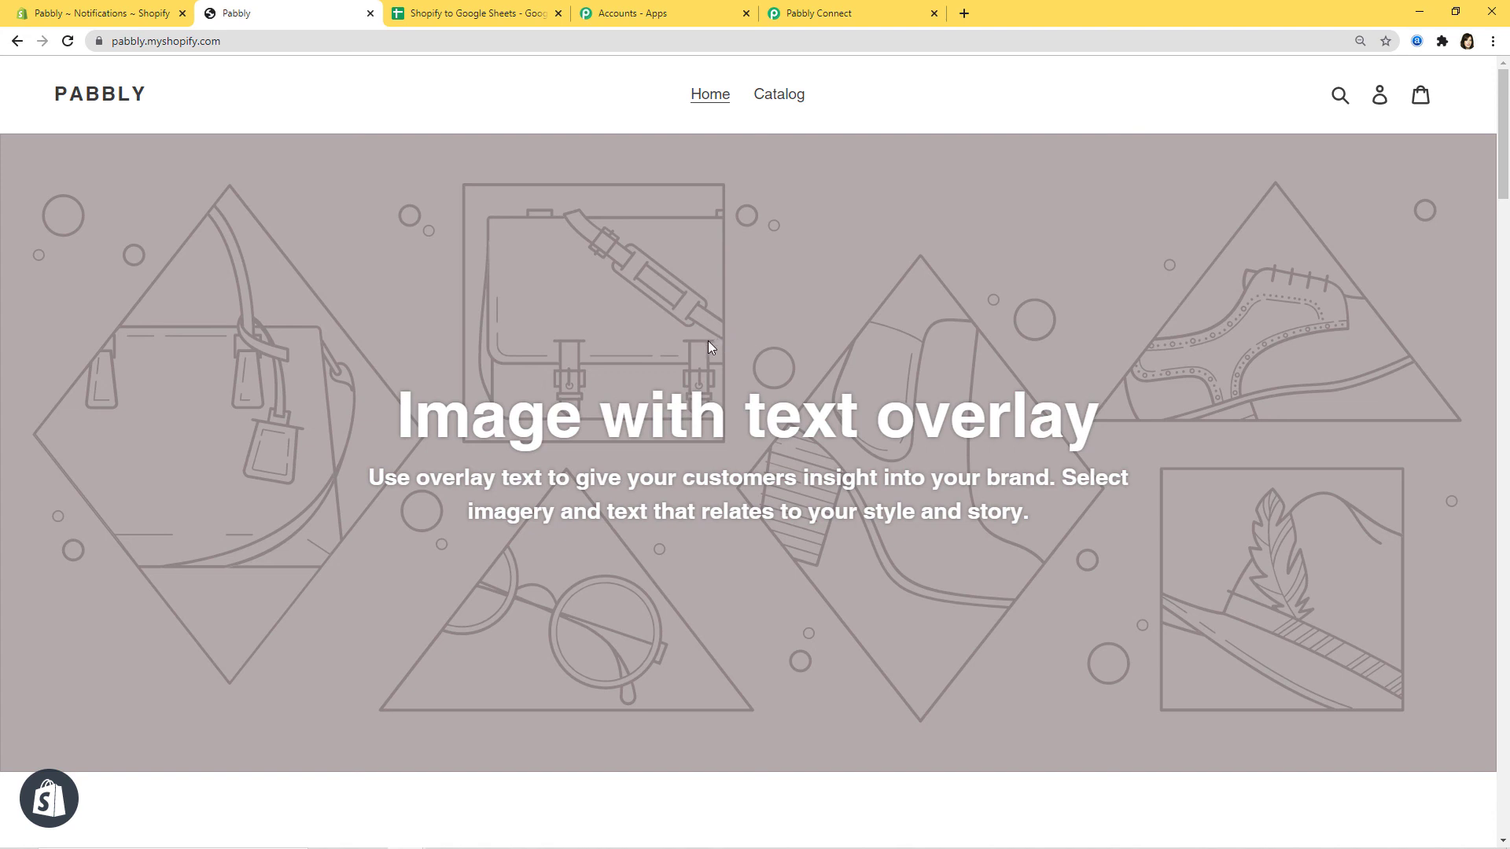
click(469, 22)
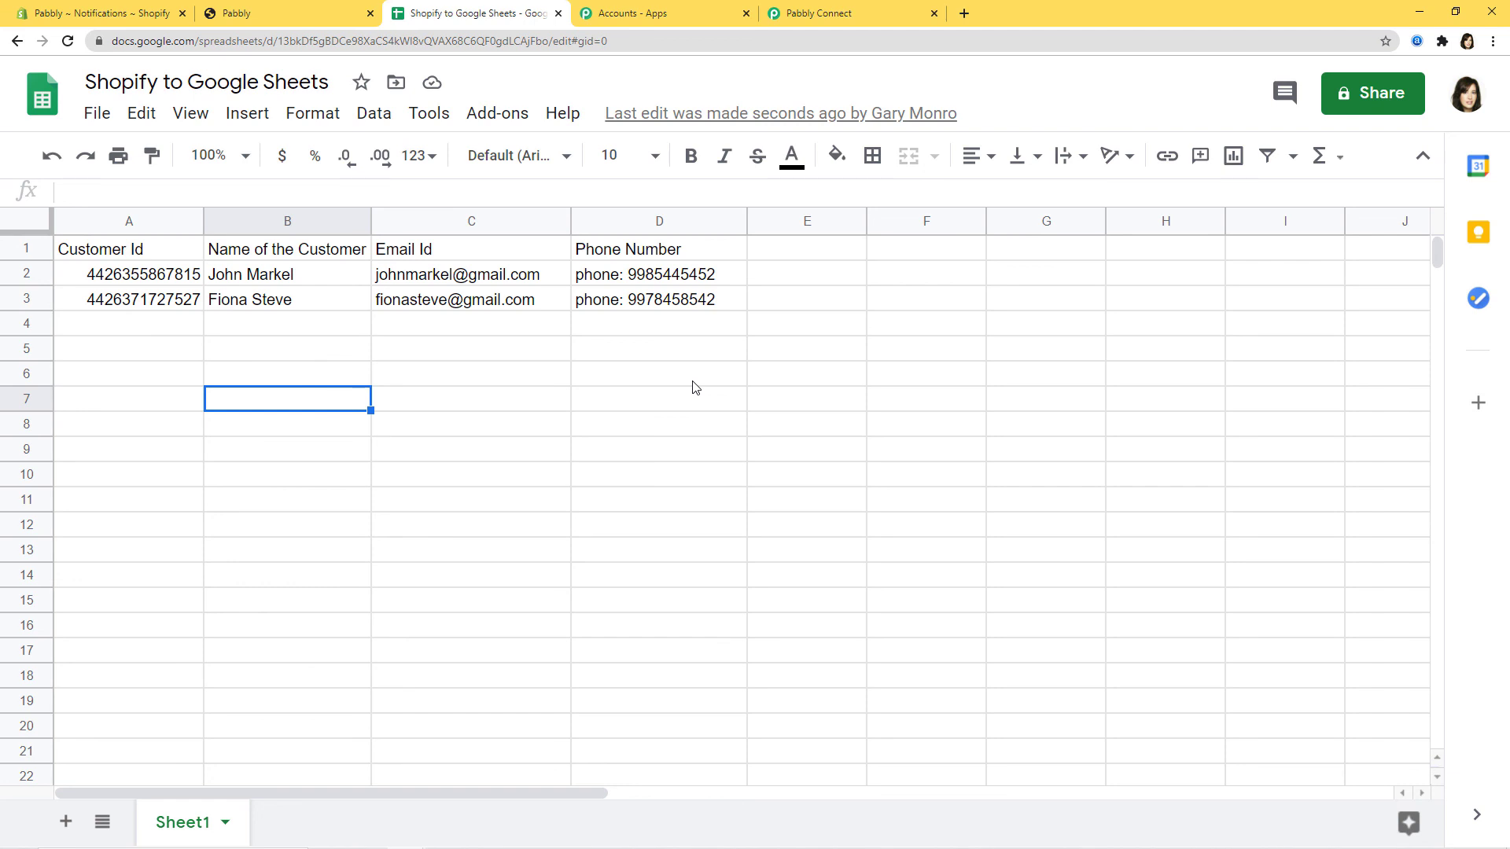
- Collapse the Google Sheets Add New Row and Shopify New Customer steps in the workflow
click(867, 16)
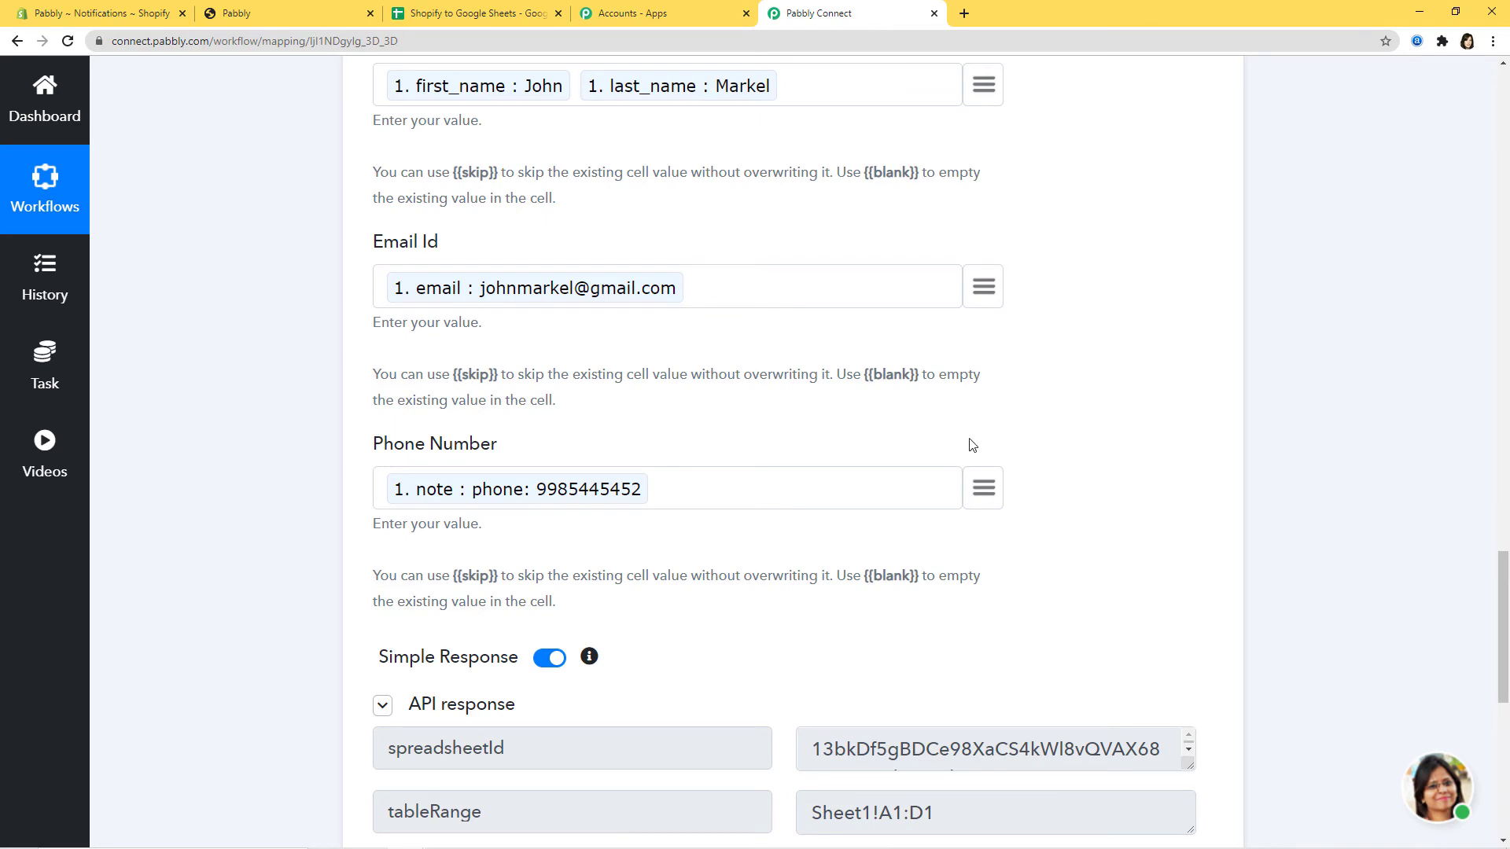
scroll(1189, 557, up, 15)
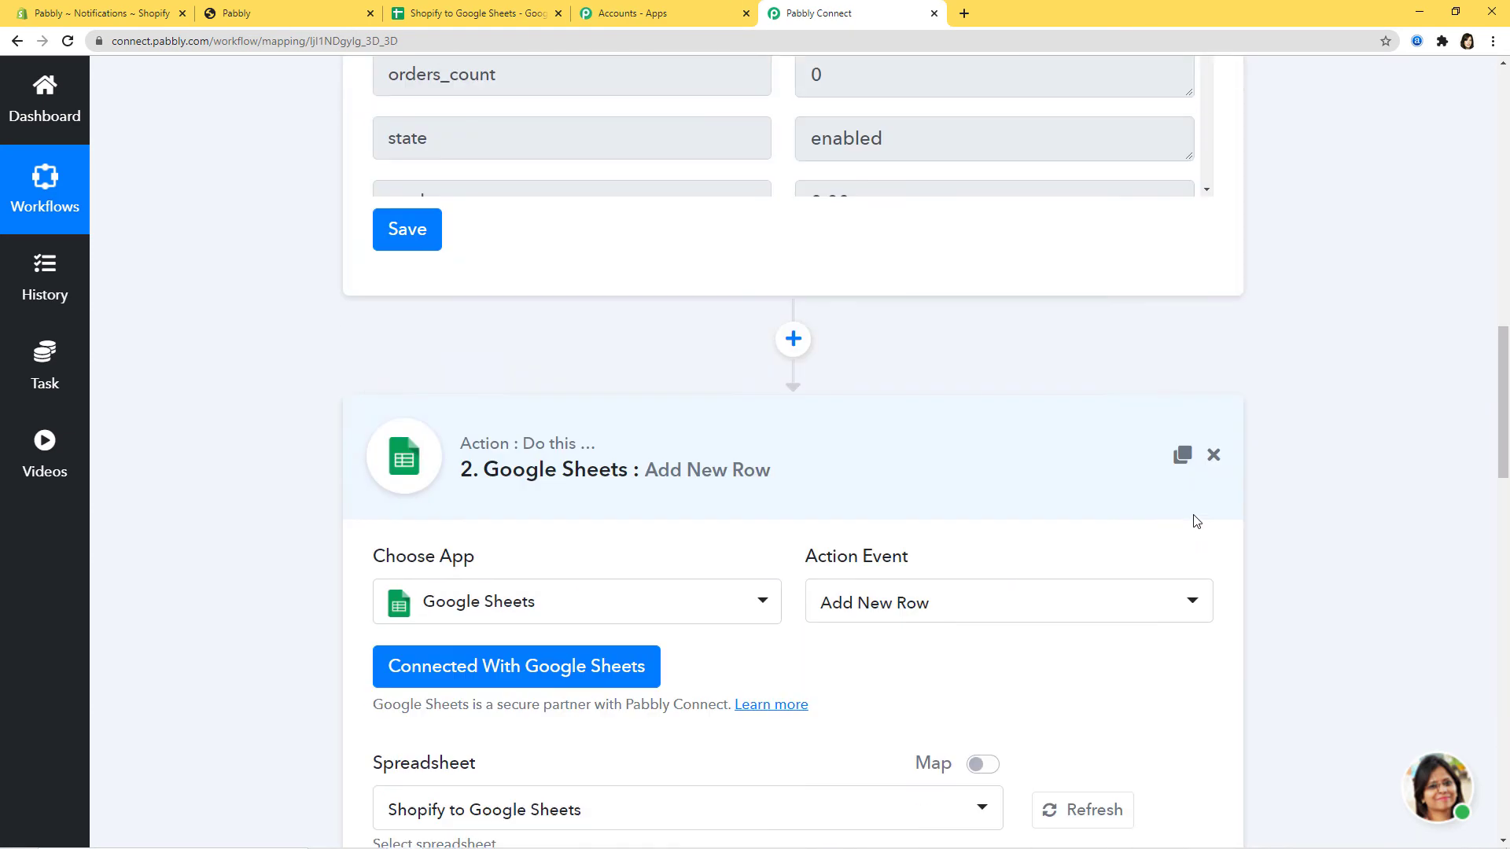
click(930, 507)
scroll(1347, 651, up, 12)
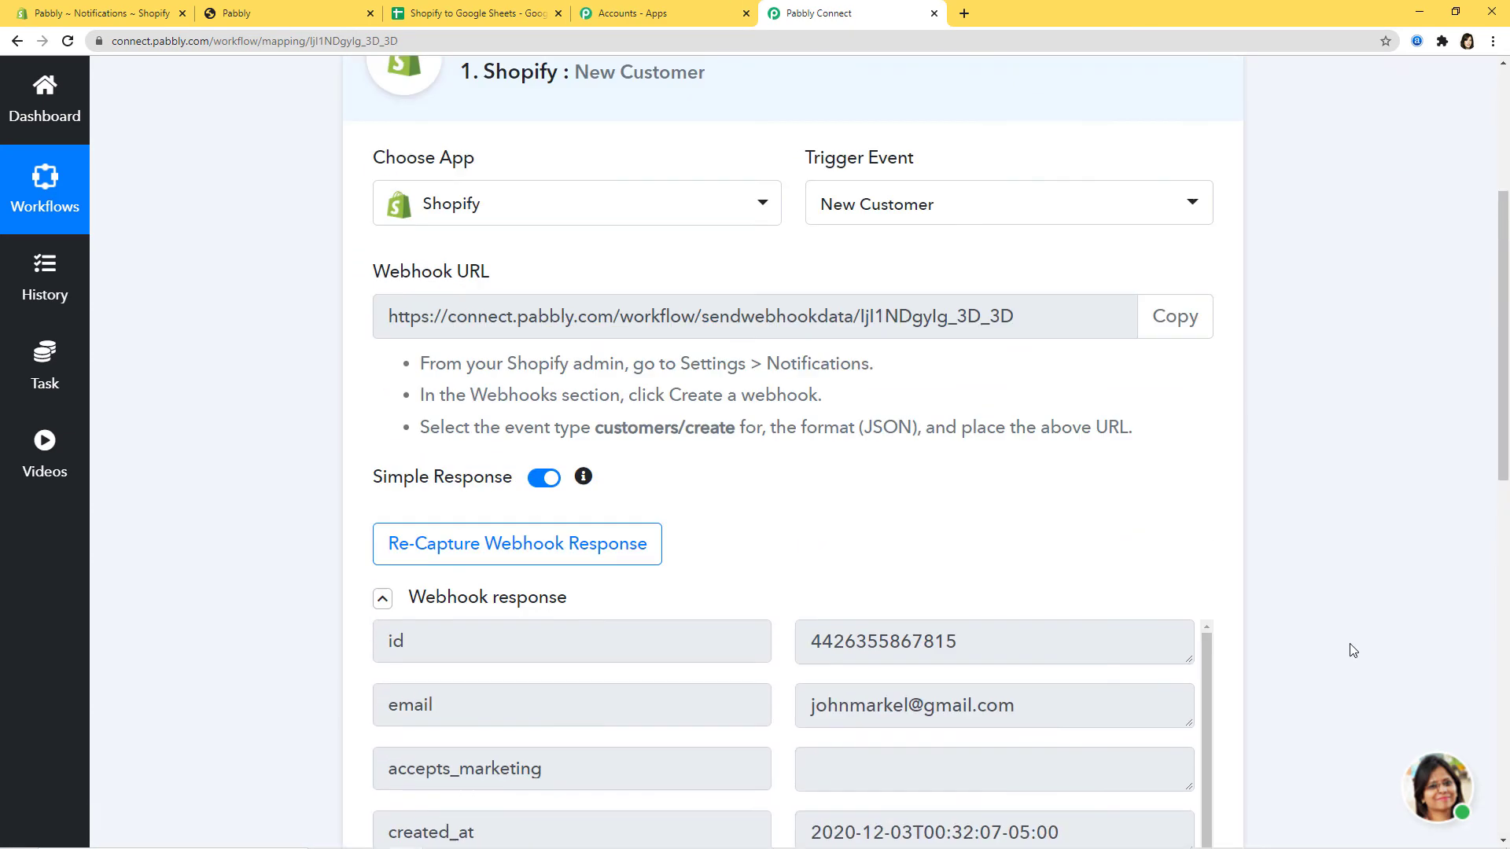
scroll(1352, 650, up, 4)
click(967, 361)
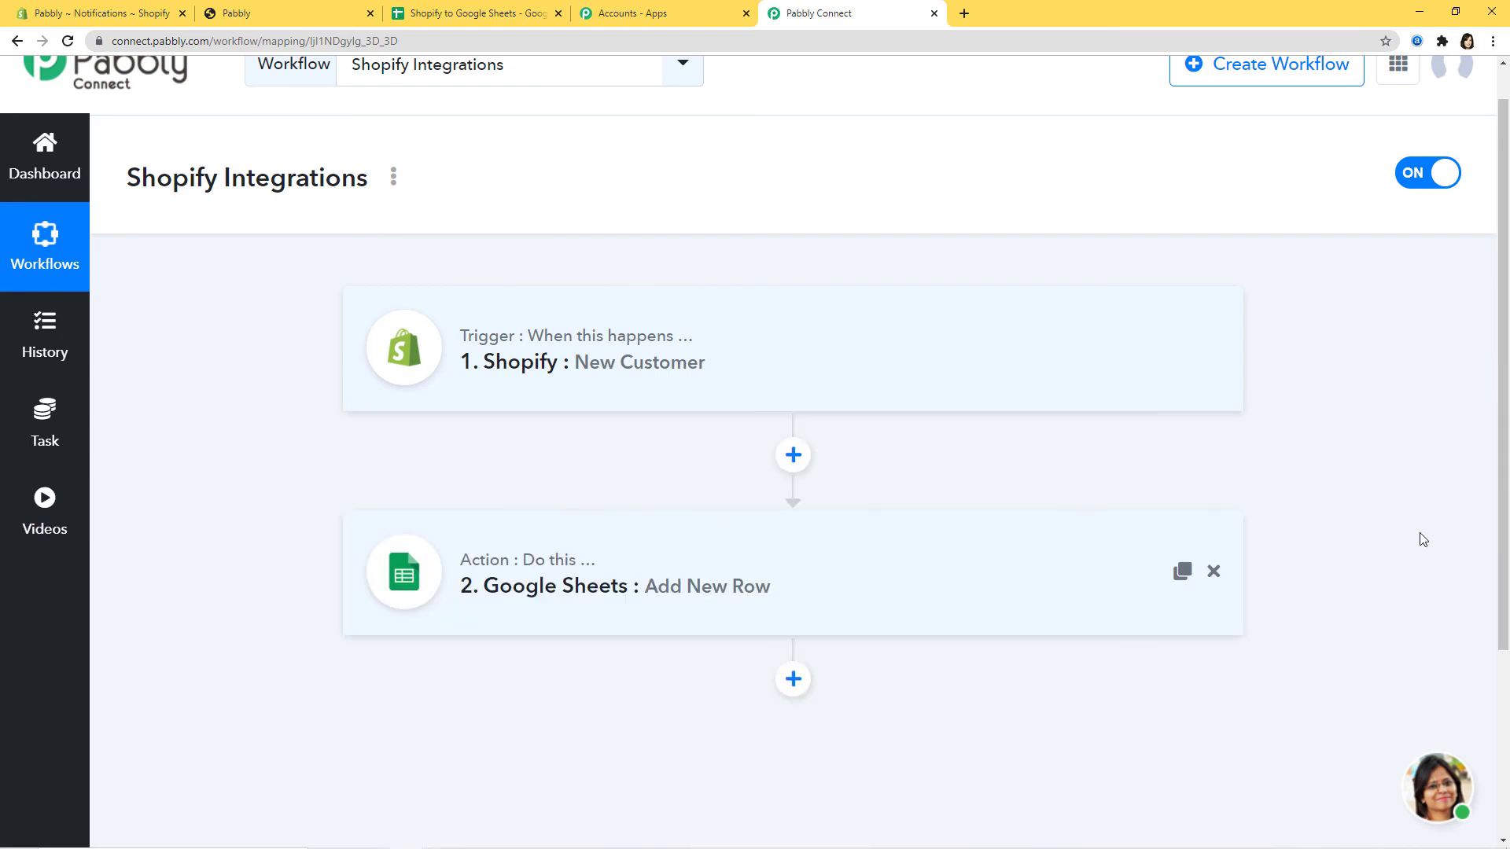
scroll(1423, 540, down, 1)
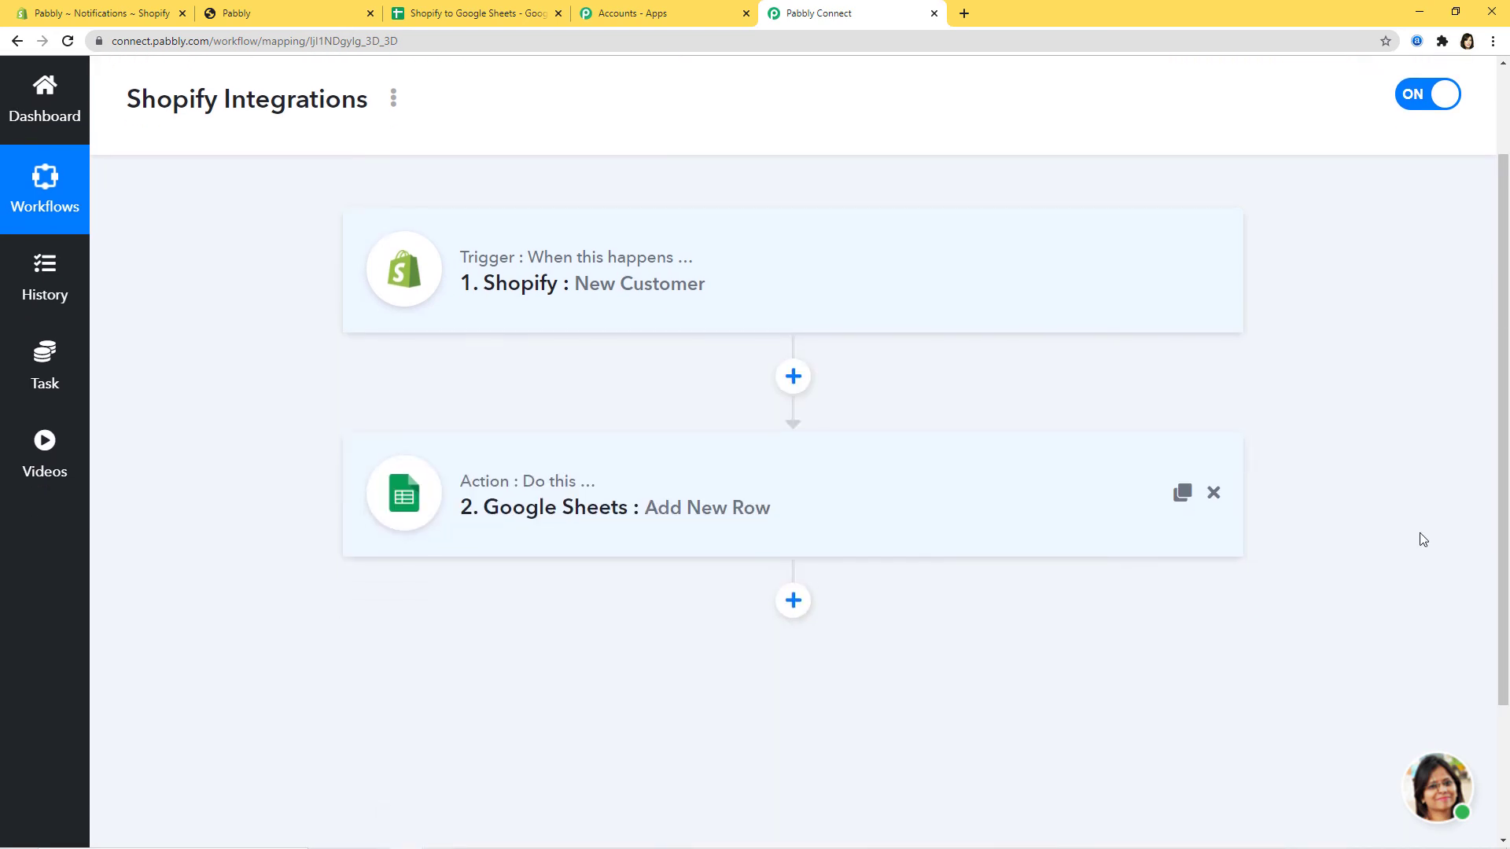